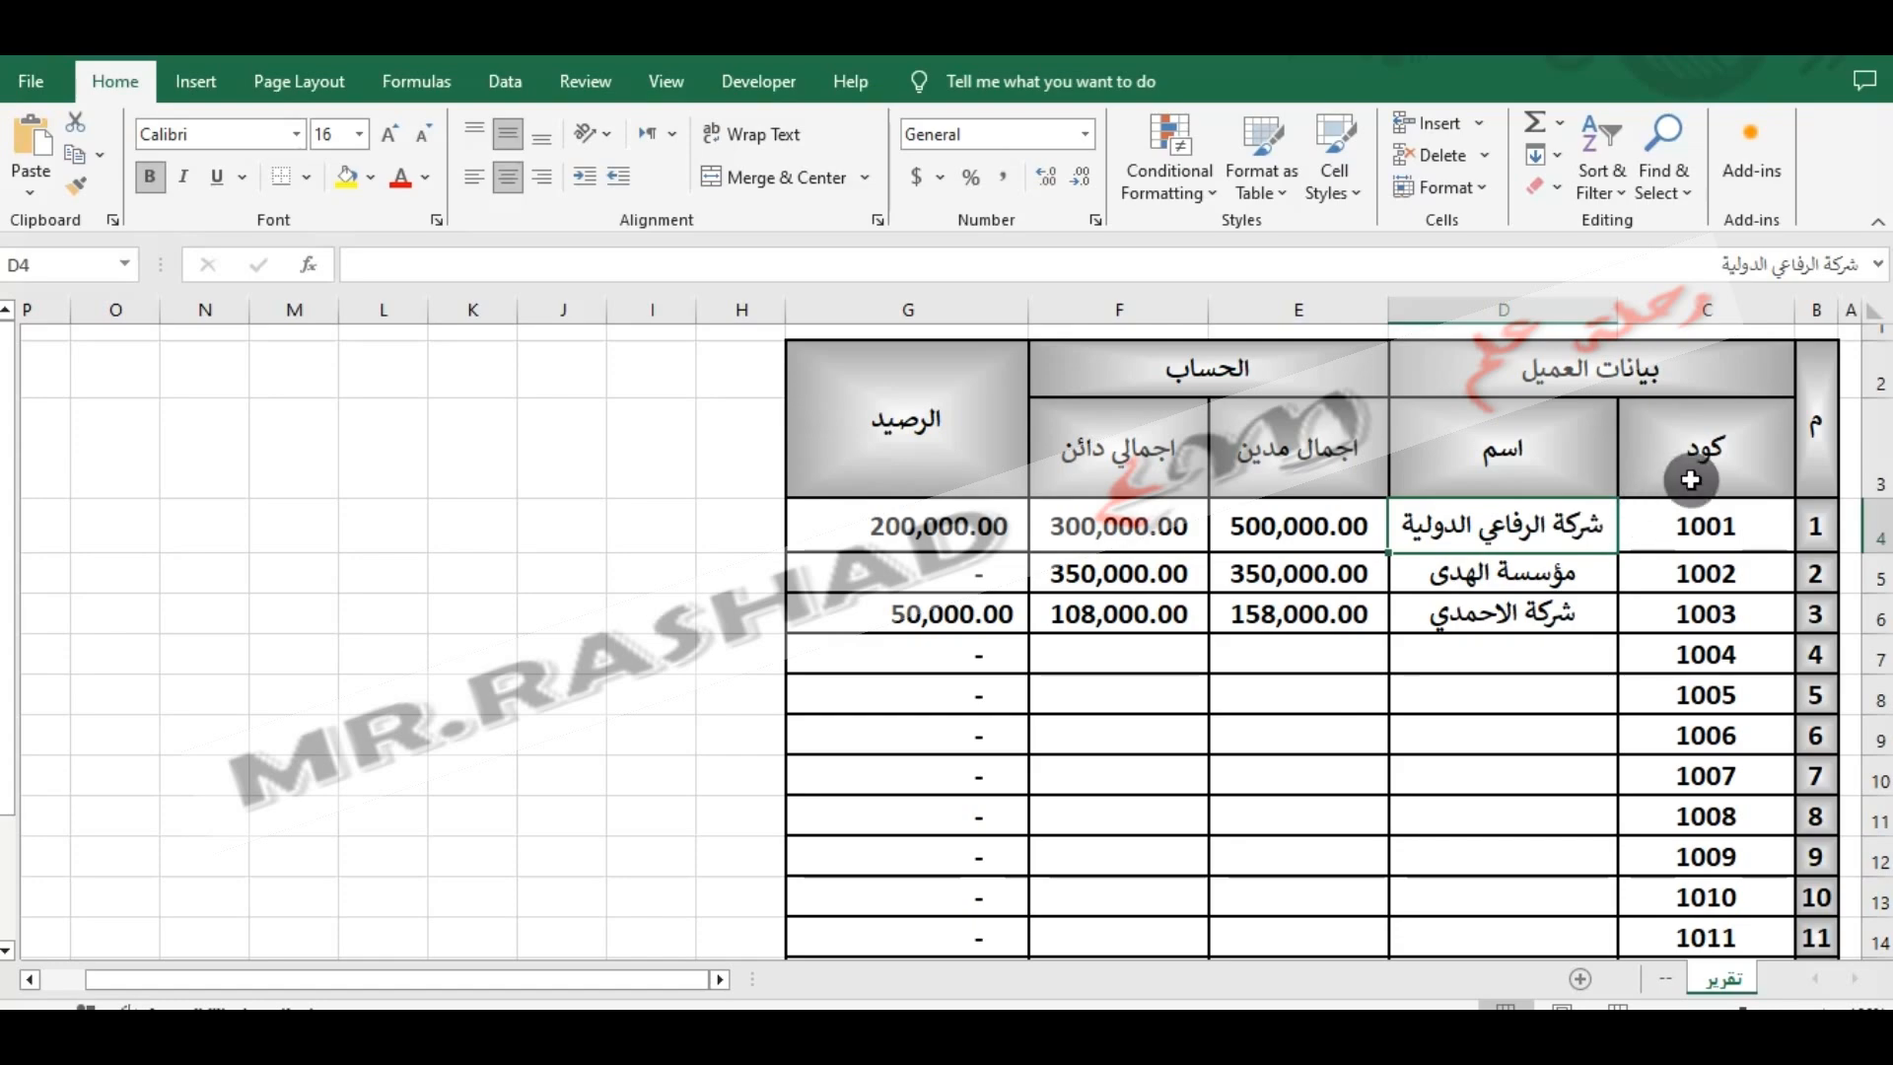
- On the "--" sheet, autofit the widths of all the customer table's columns to their contents
click(1845, 336)
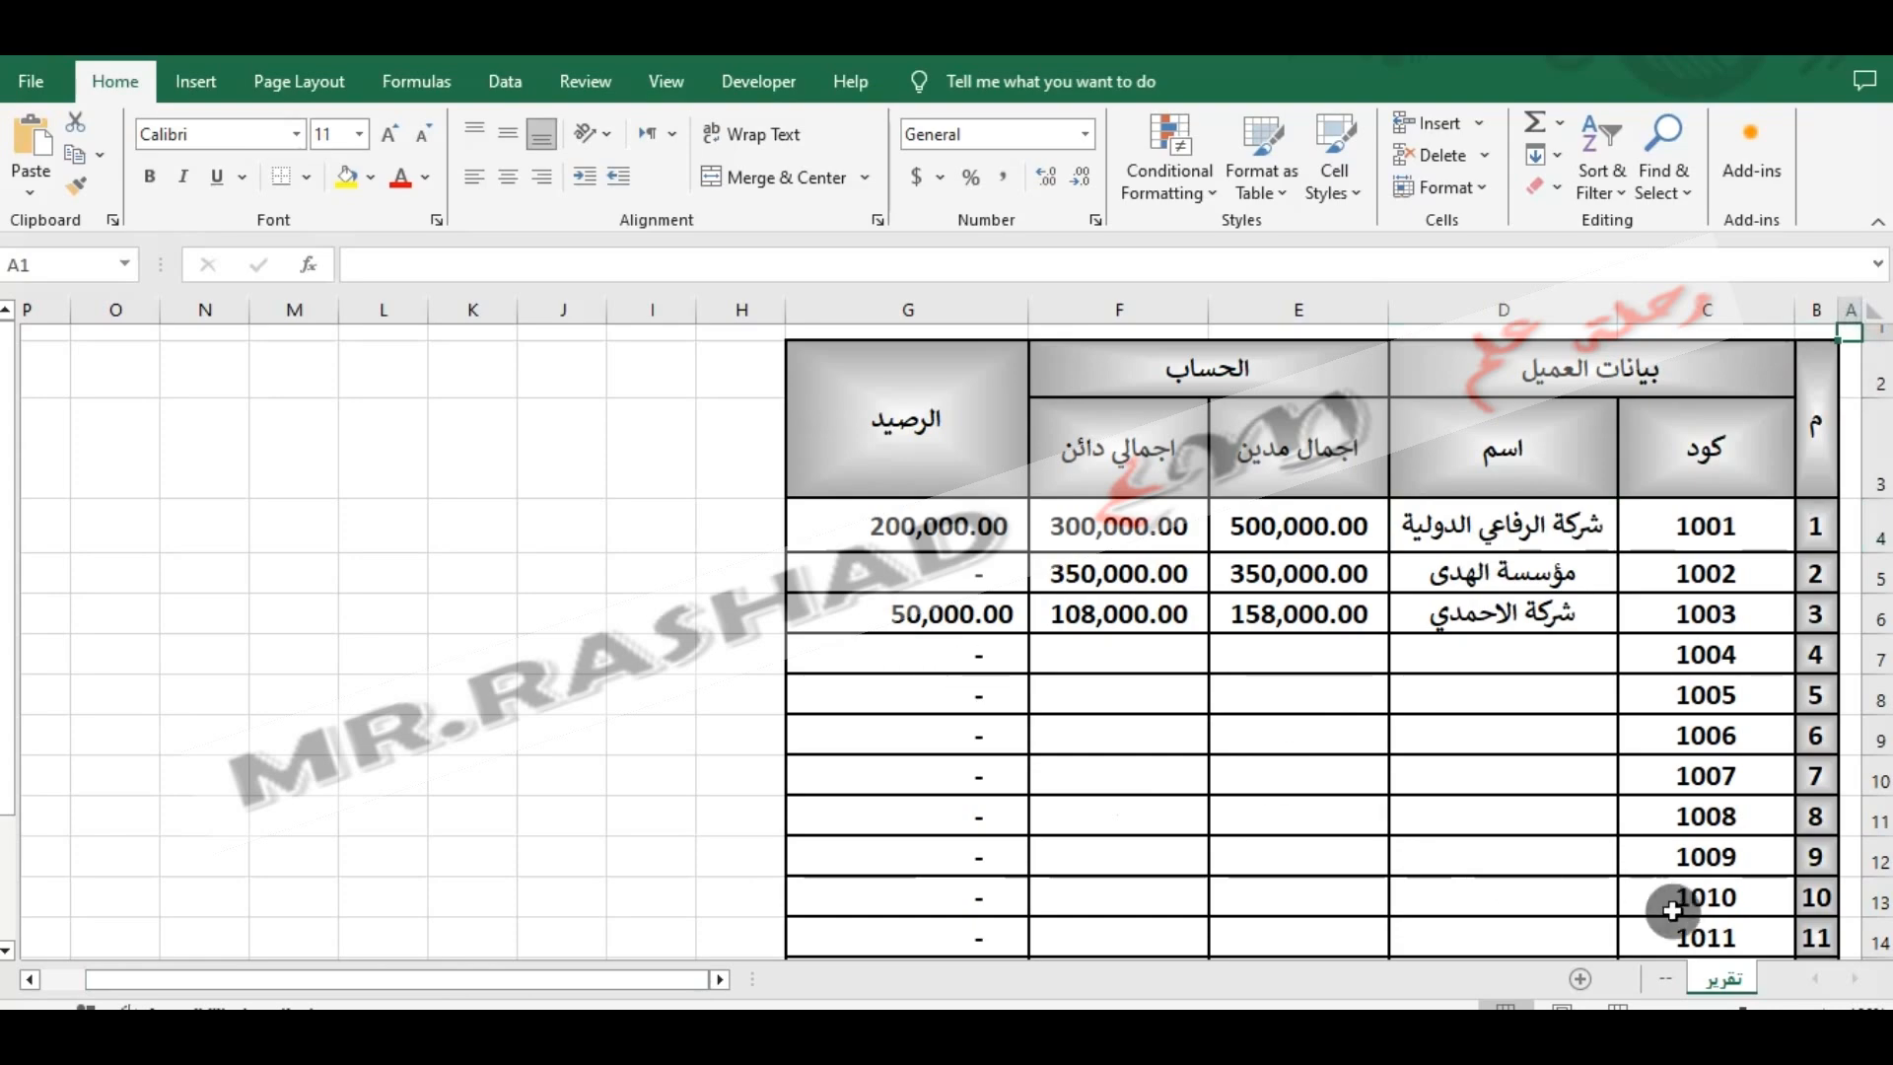
click(1665, 978)
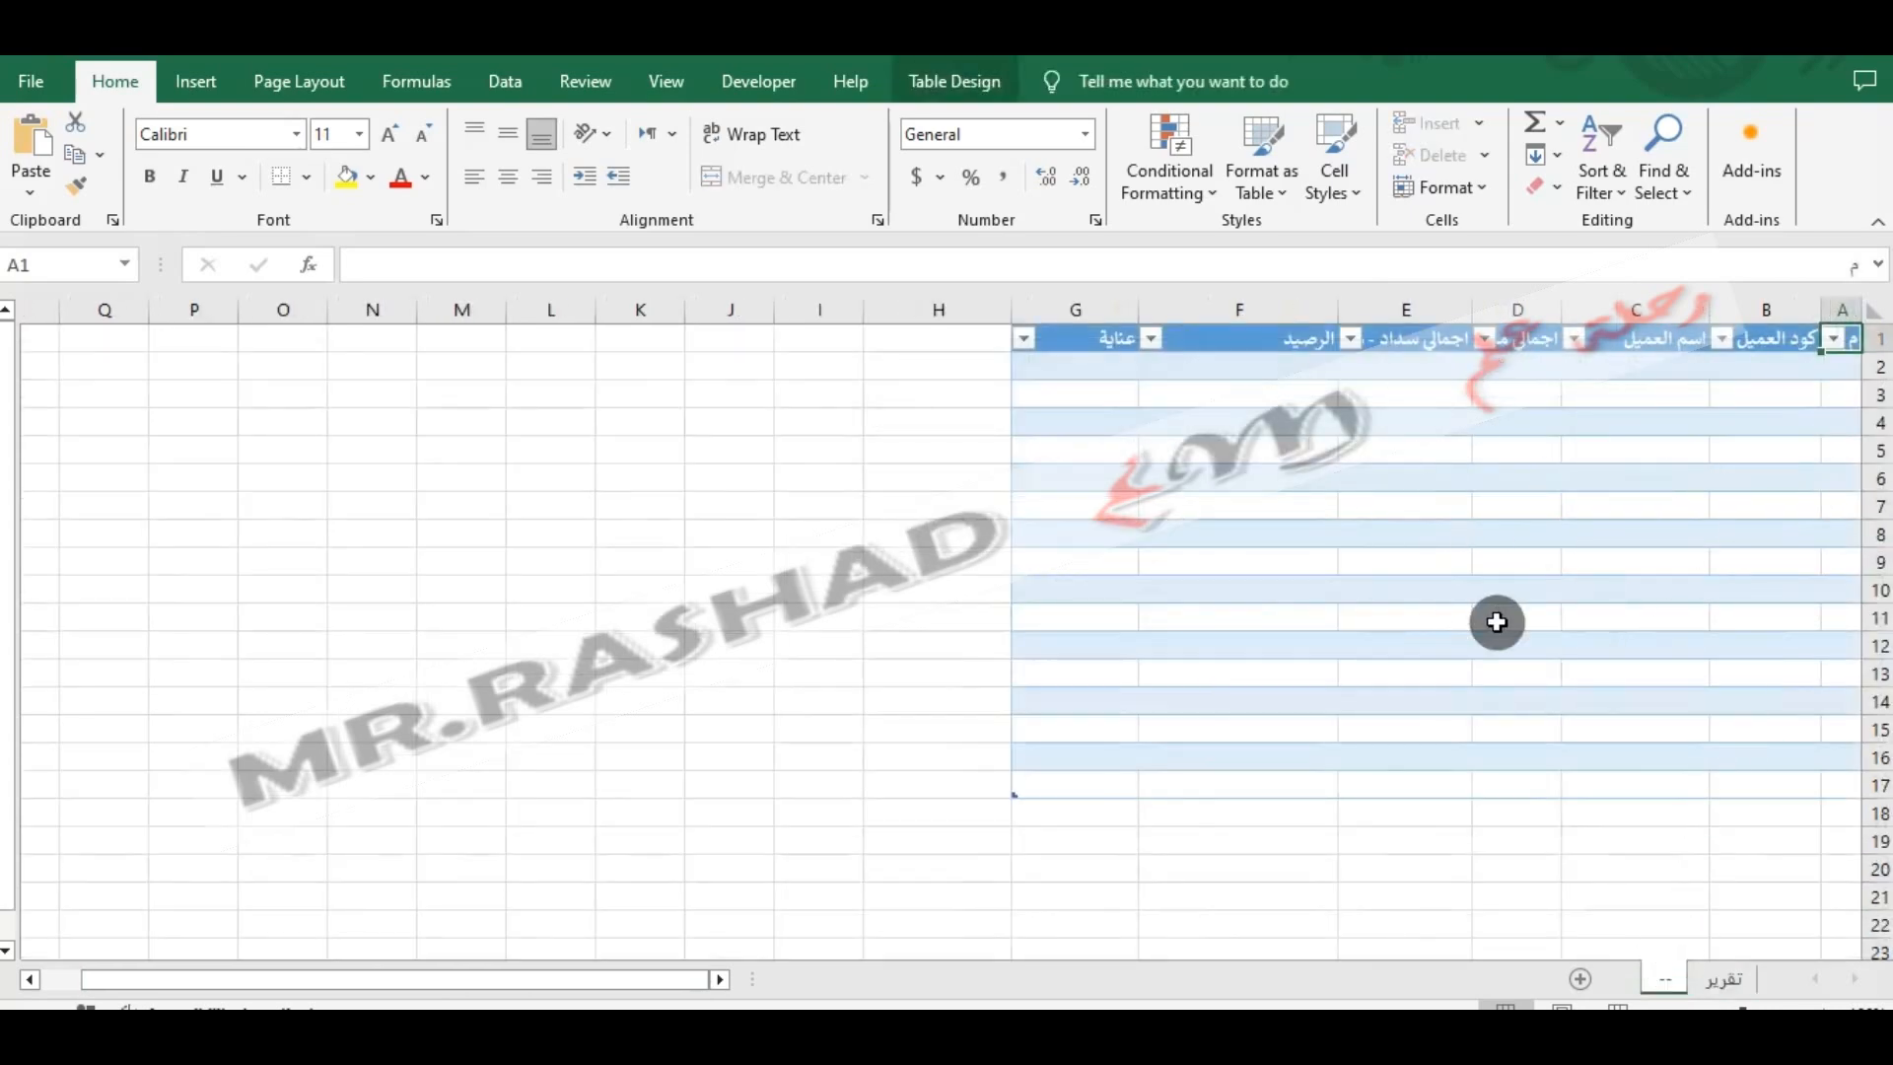
click(1780, 338)
click(1636, 338)
click(1518, 338)
click(1873, 311)
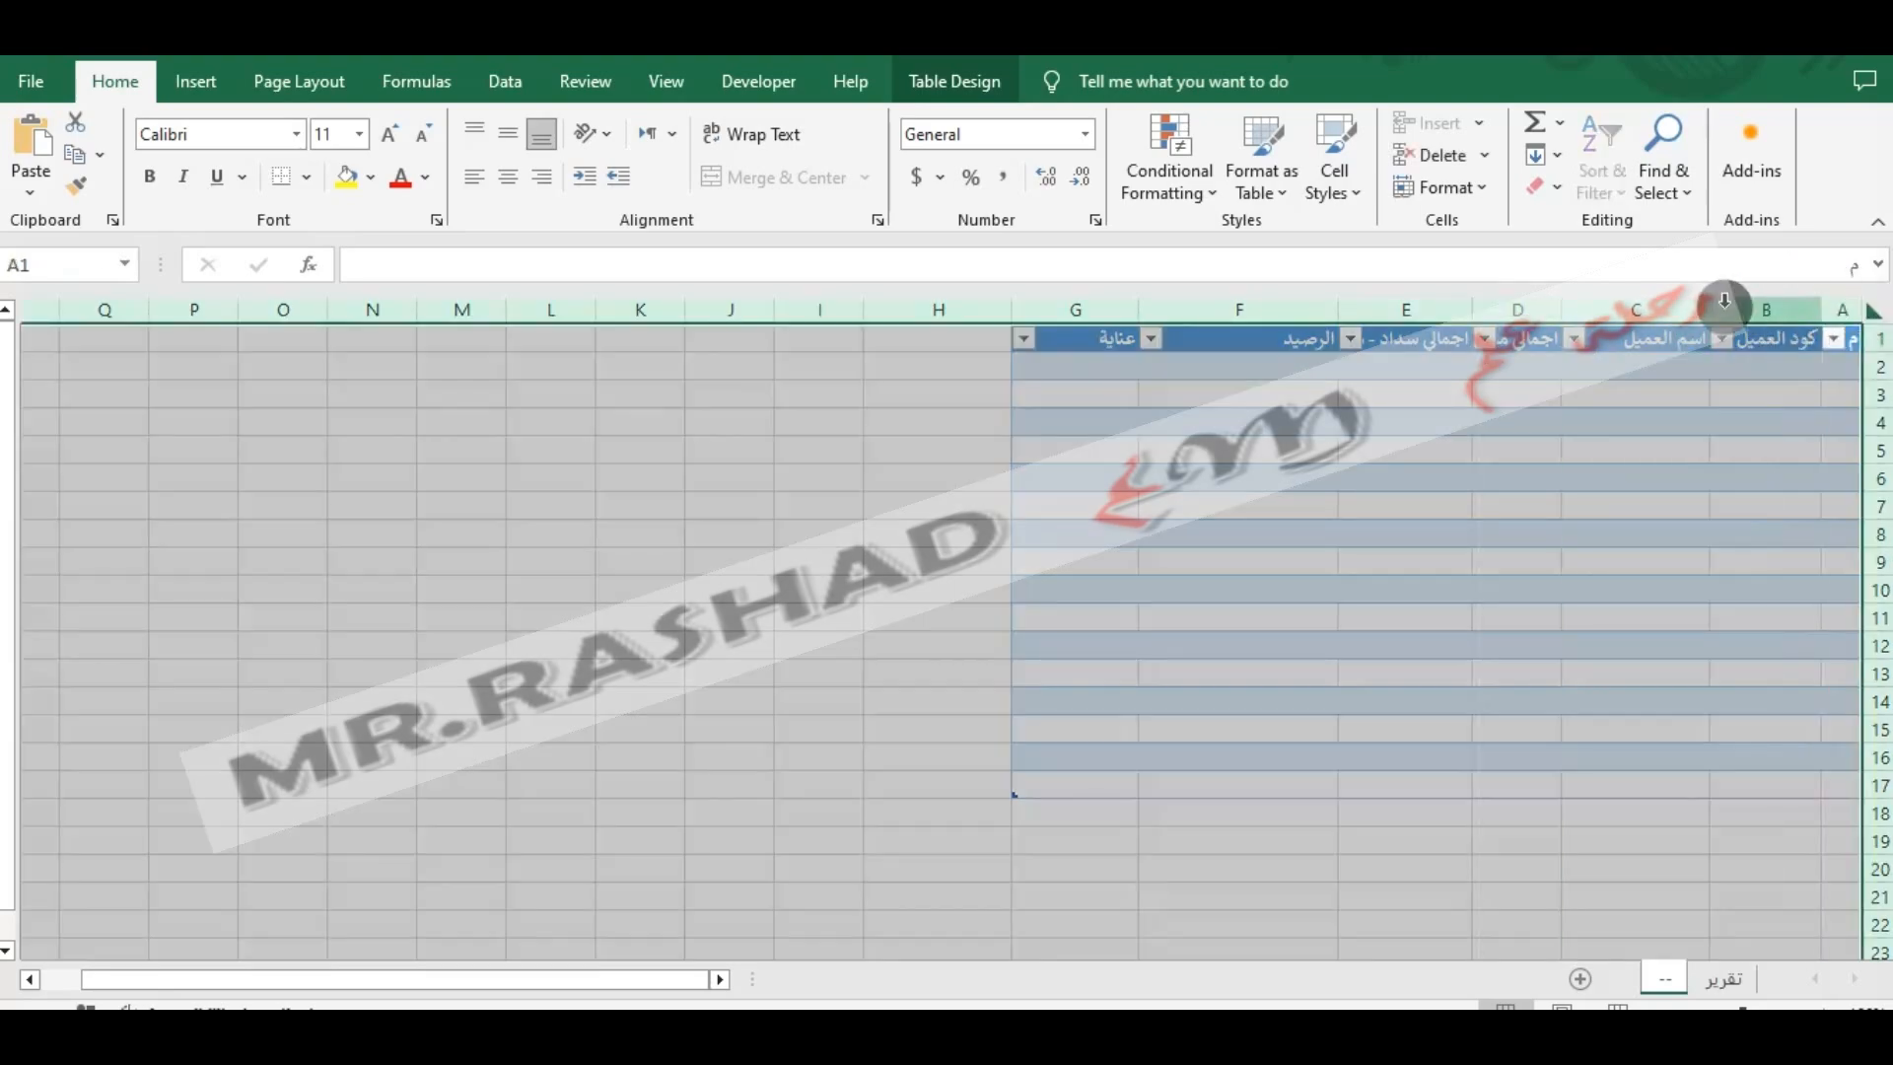
click(1723, 305)
click(1873, 311)
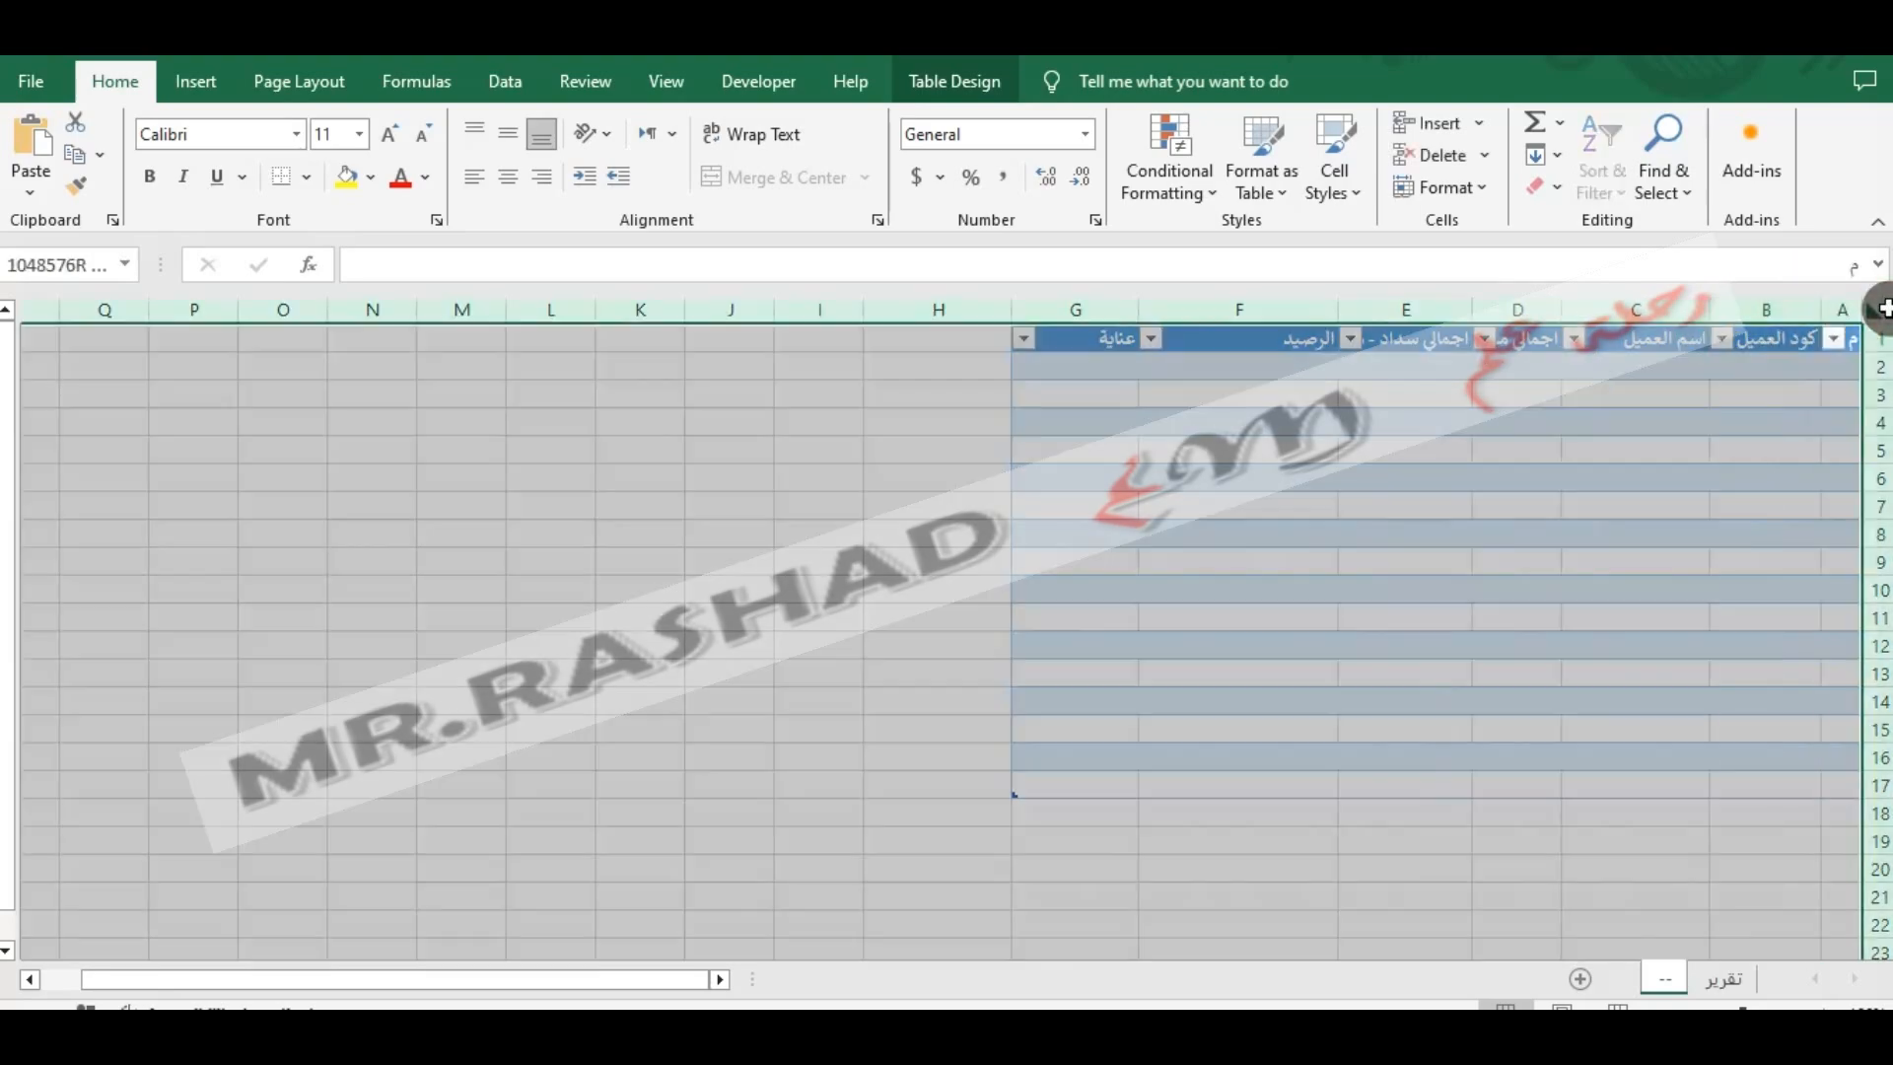
double_click(1710, 312)
click(1691, 391)
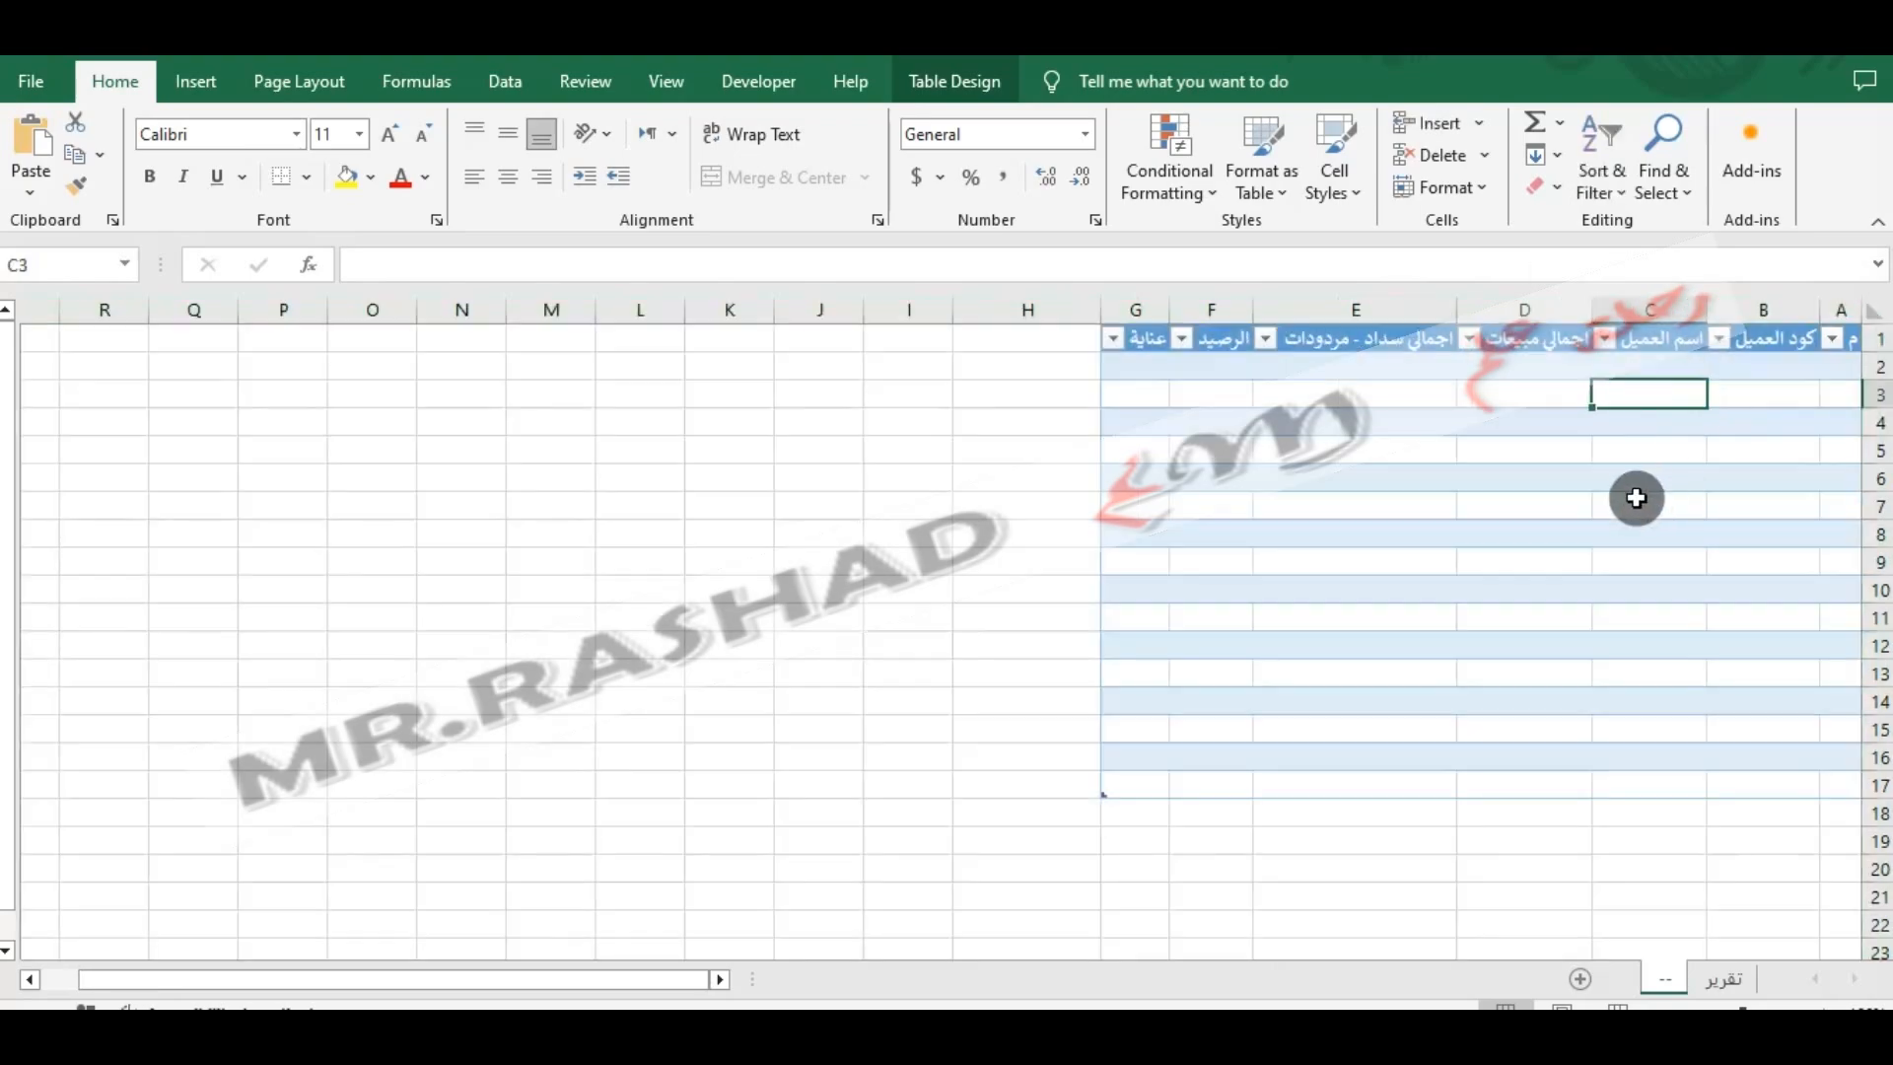
- Link the م column of the table to the تقرير sheet with a formula in A2 referencing its cell B4
click(1833, 340)
click(1837, 314)
click(1843, 366)
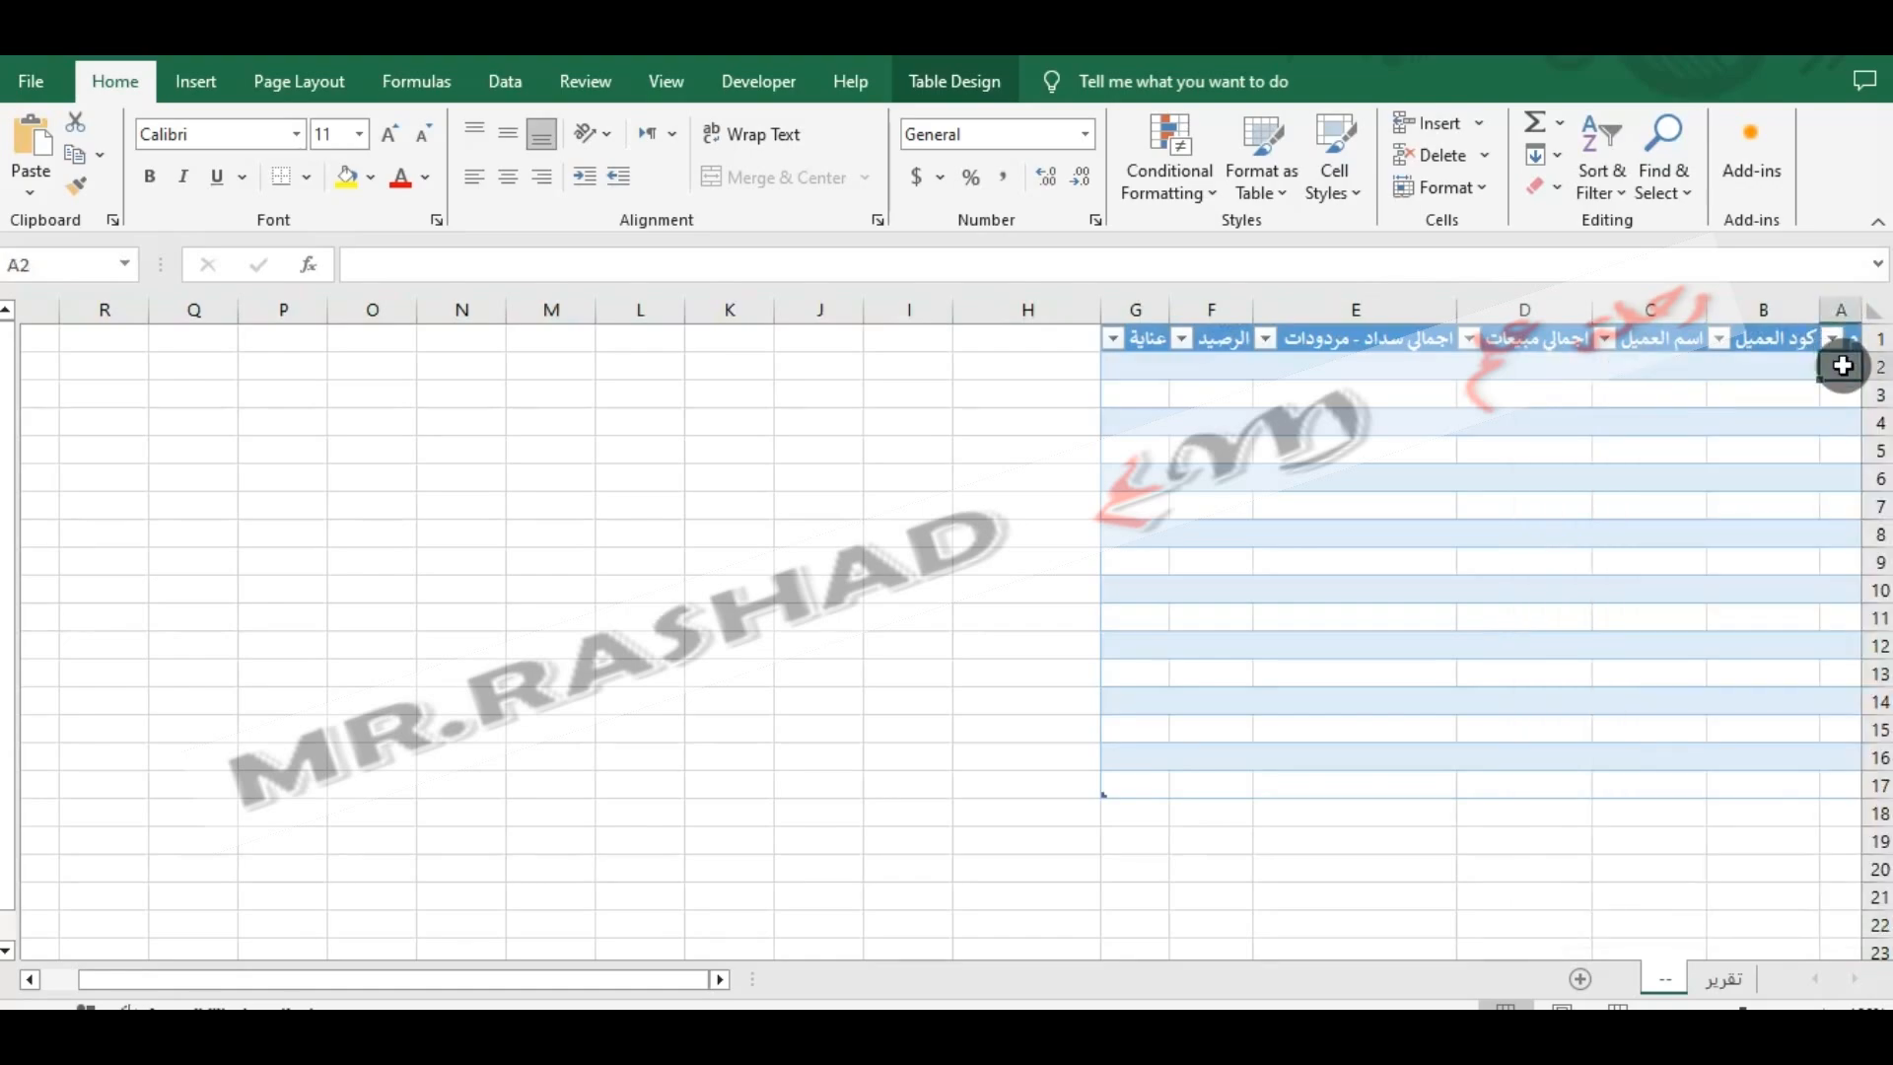
text(=)
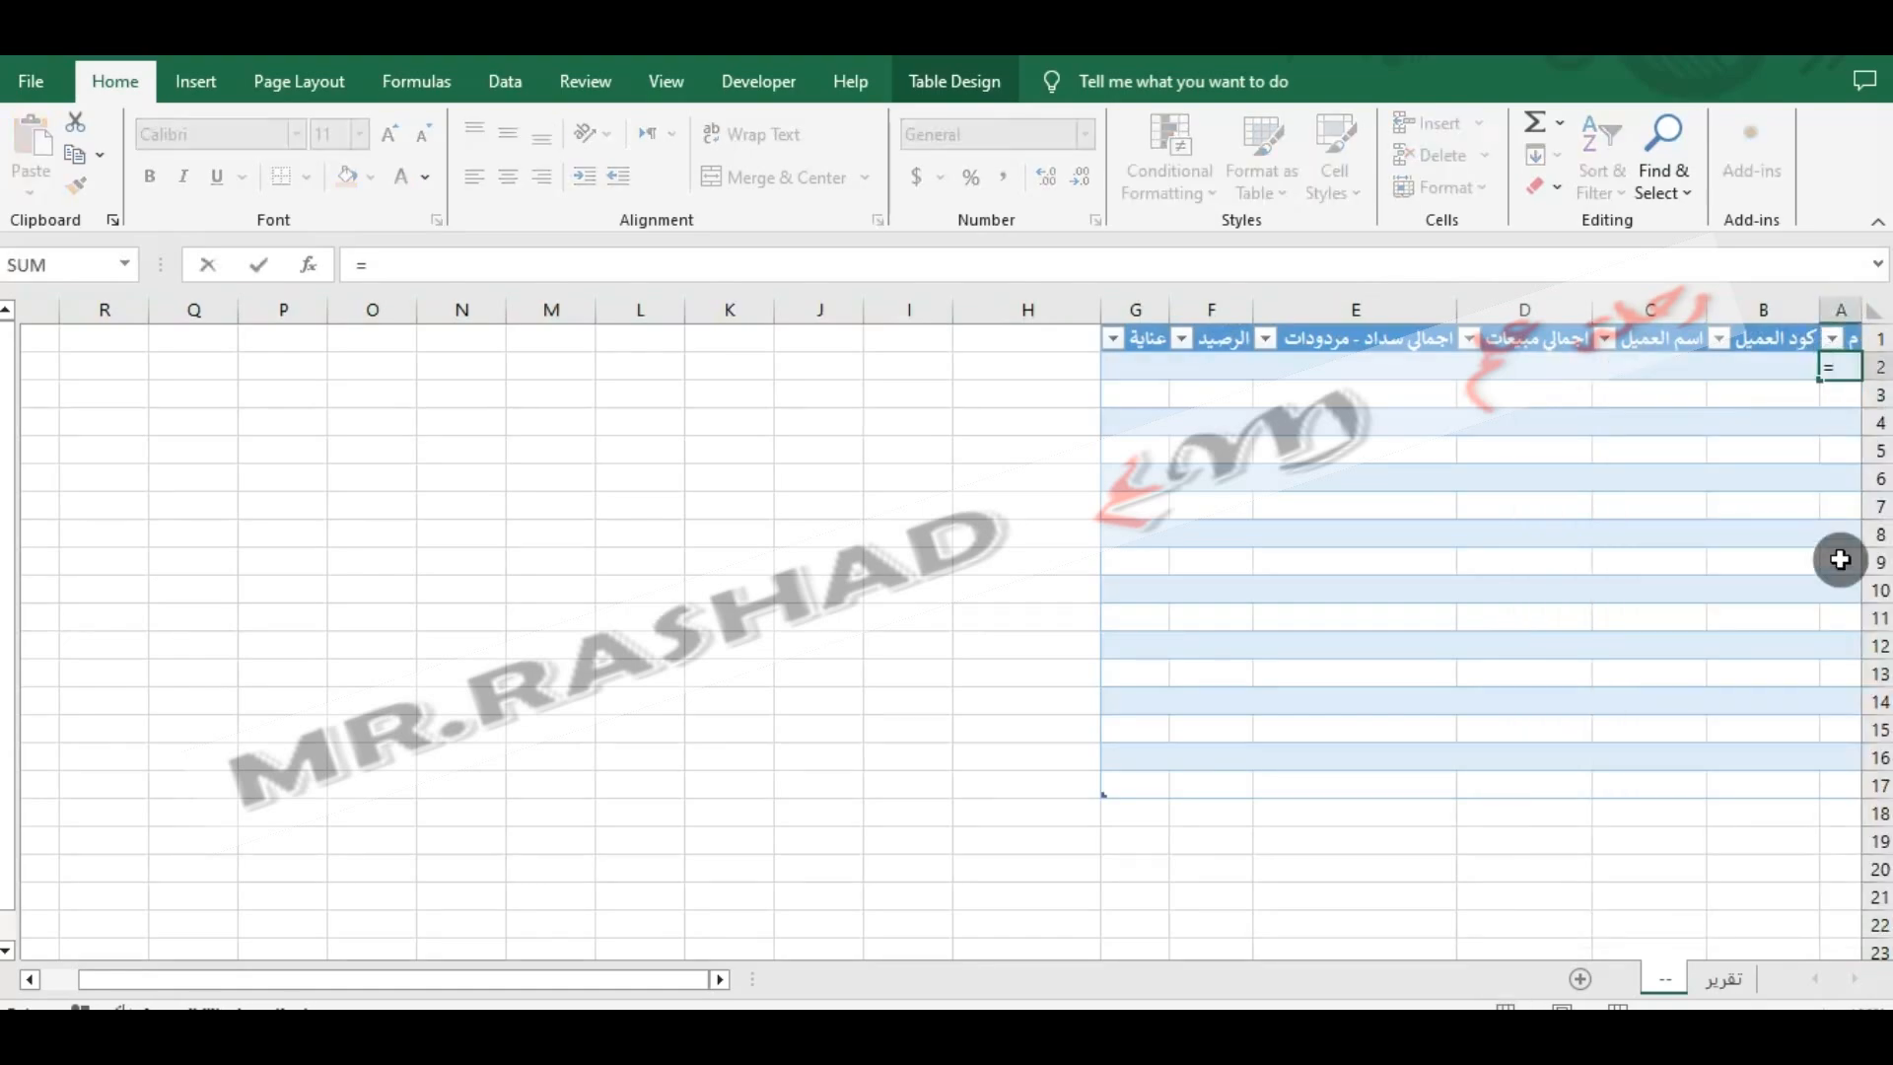
click(1723, 979)
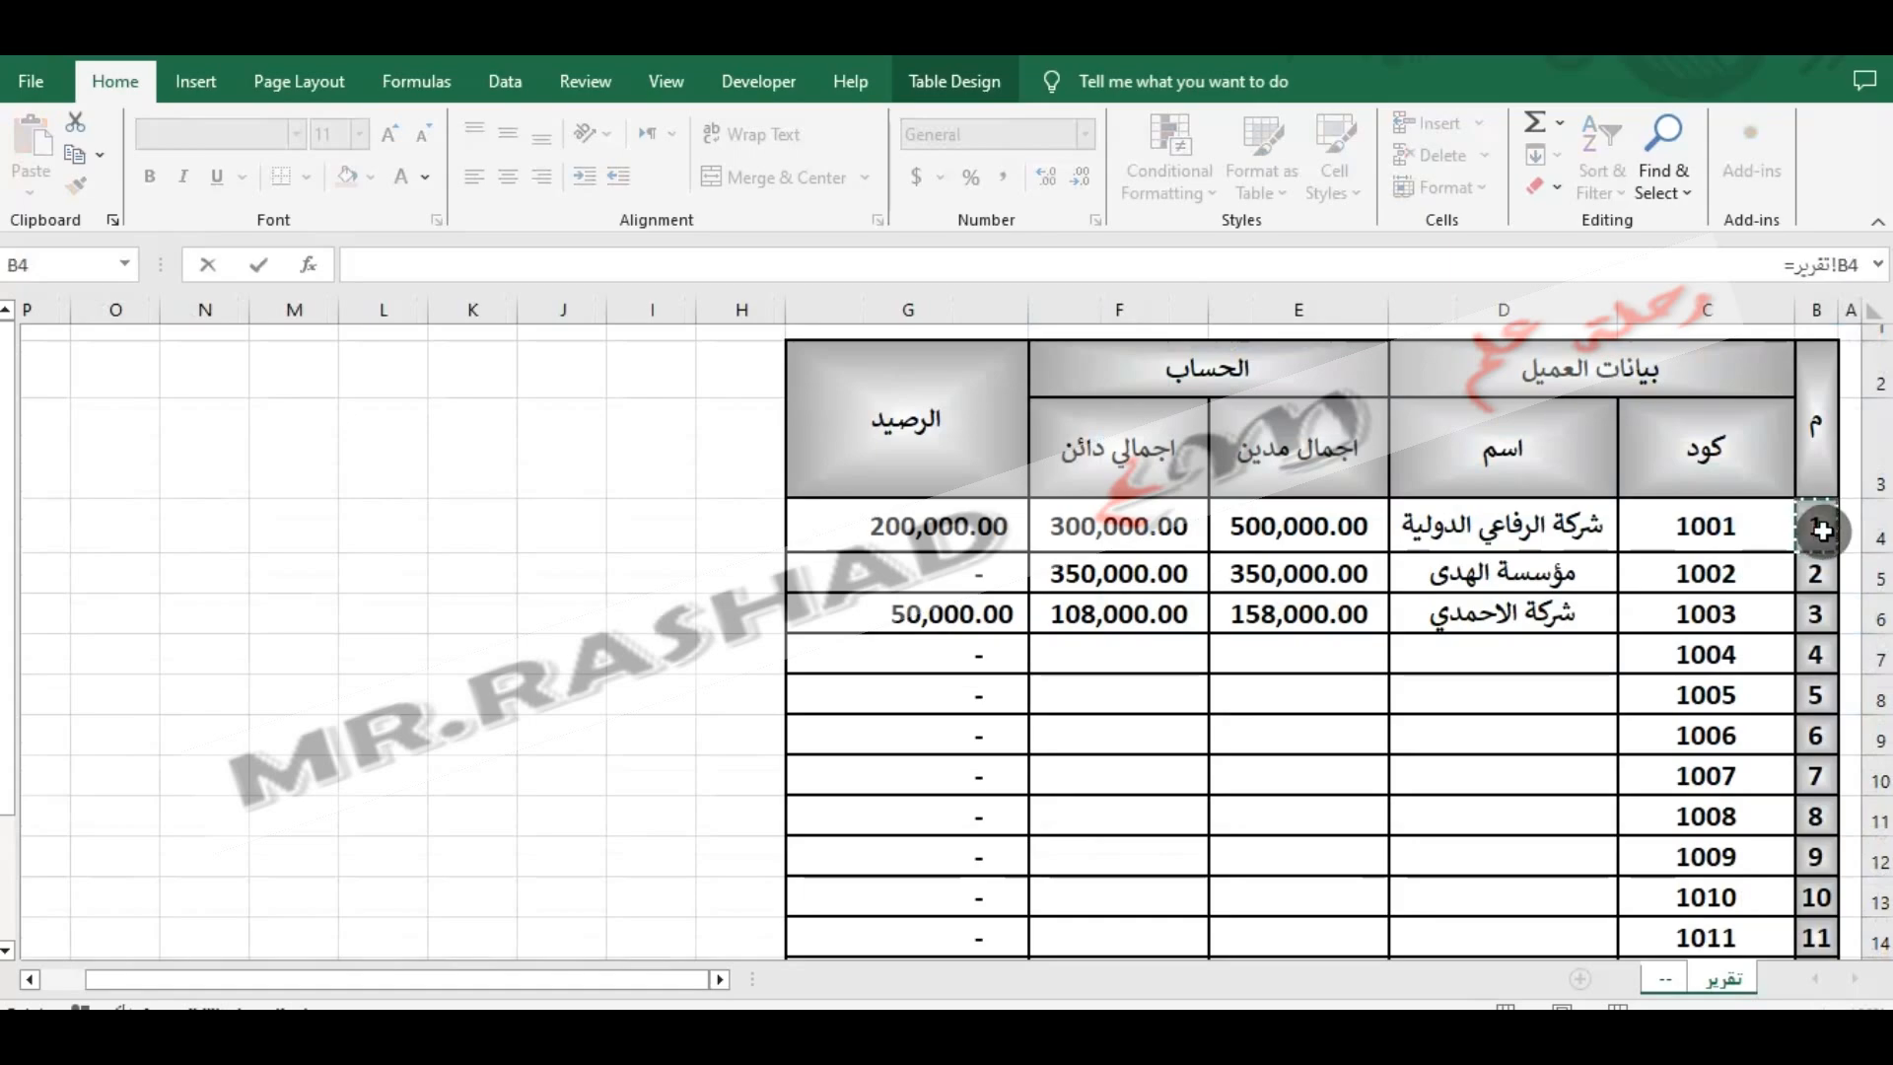
key(Return)
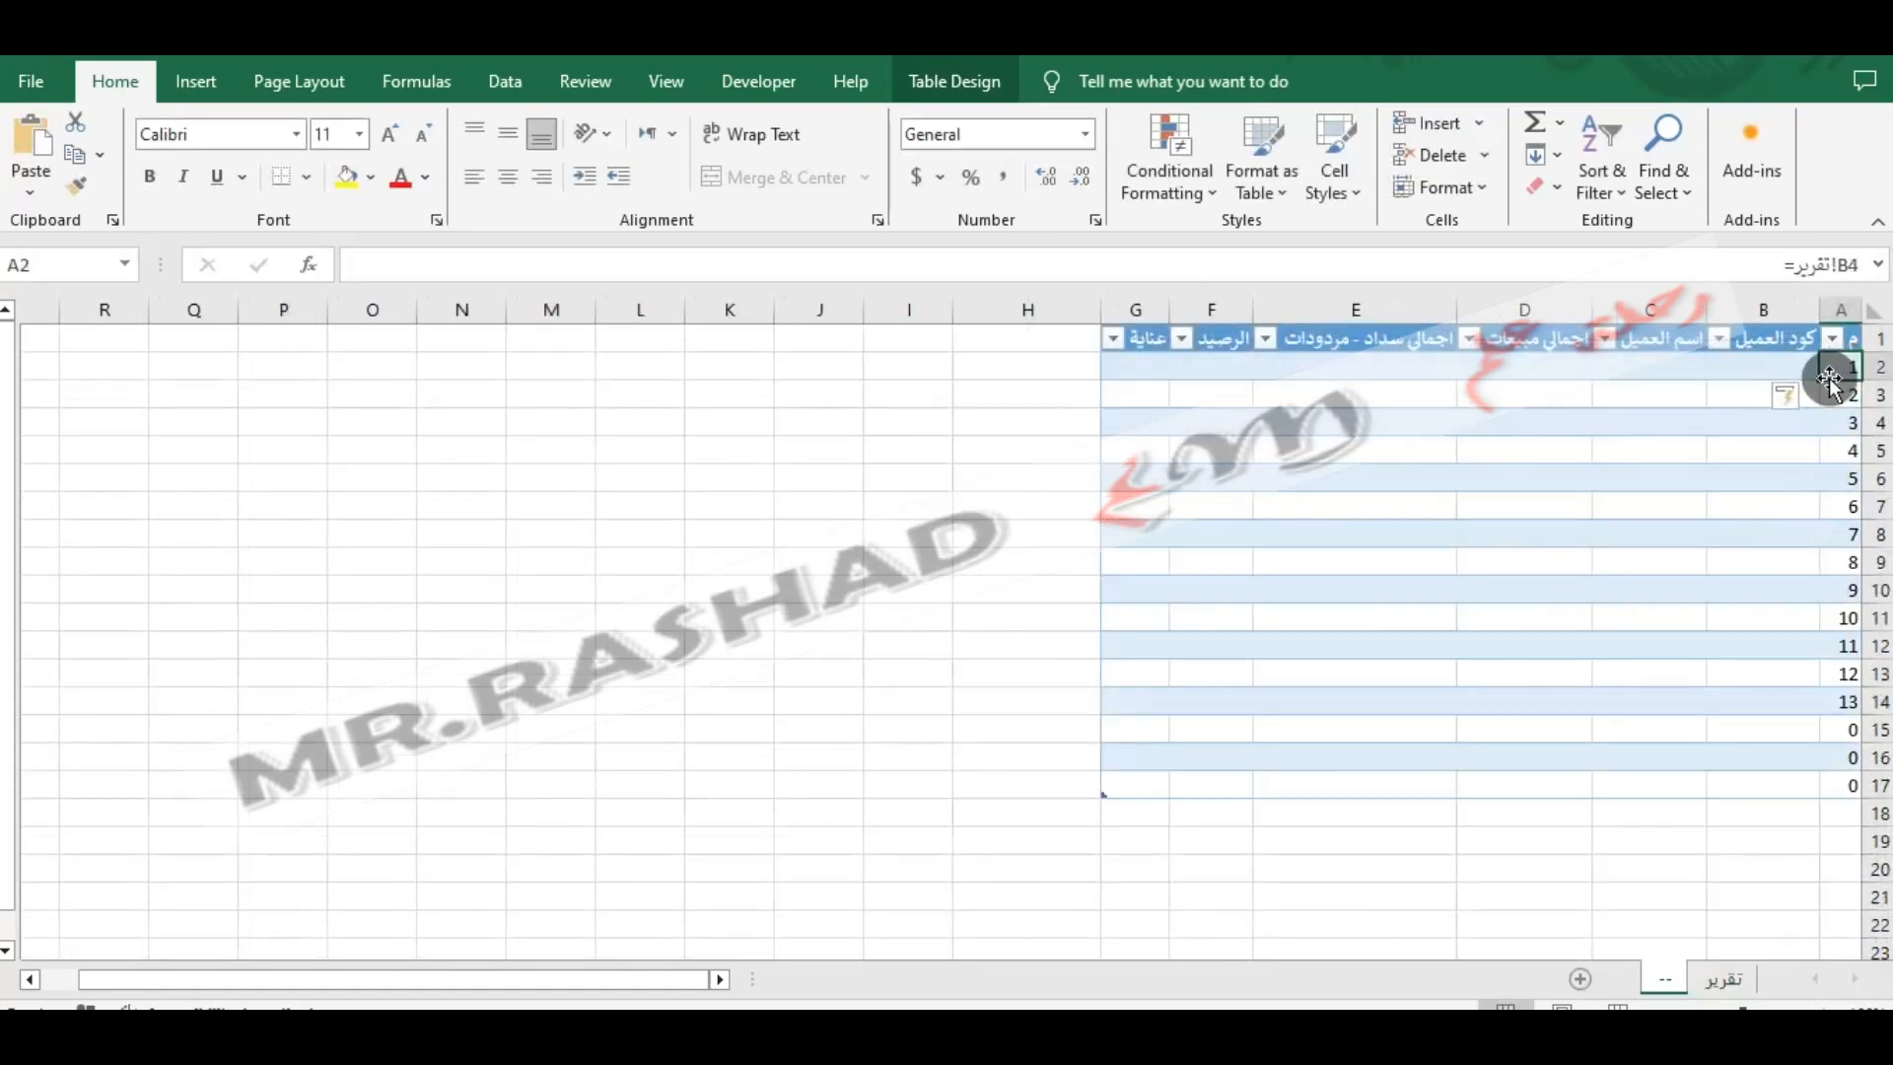
- Fill the linking formula from A2 across to the الرصيد column and down through row 16
drag(1826, 377, 1178, 381)
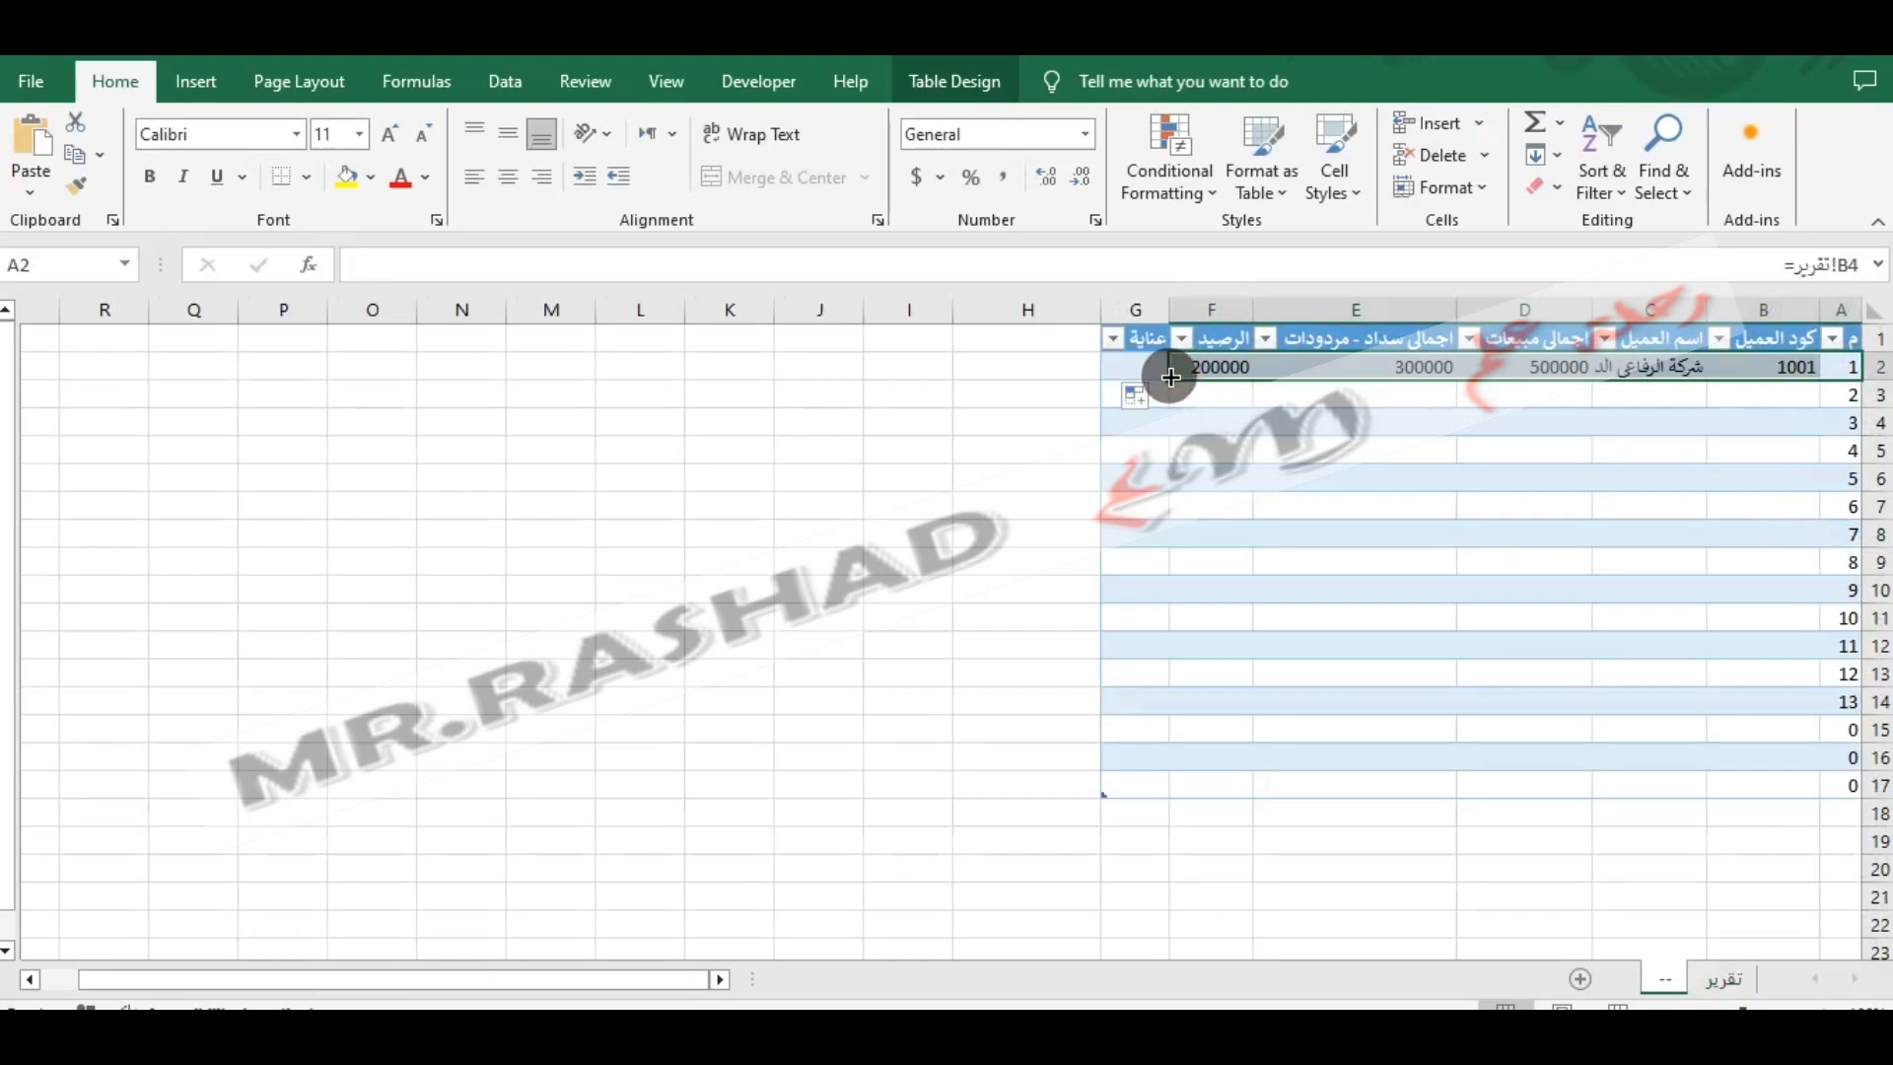
drag(1166, 382, 1234, 777)
click(1291, 862)
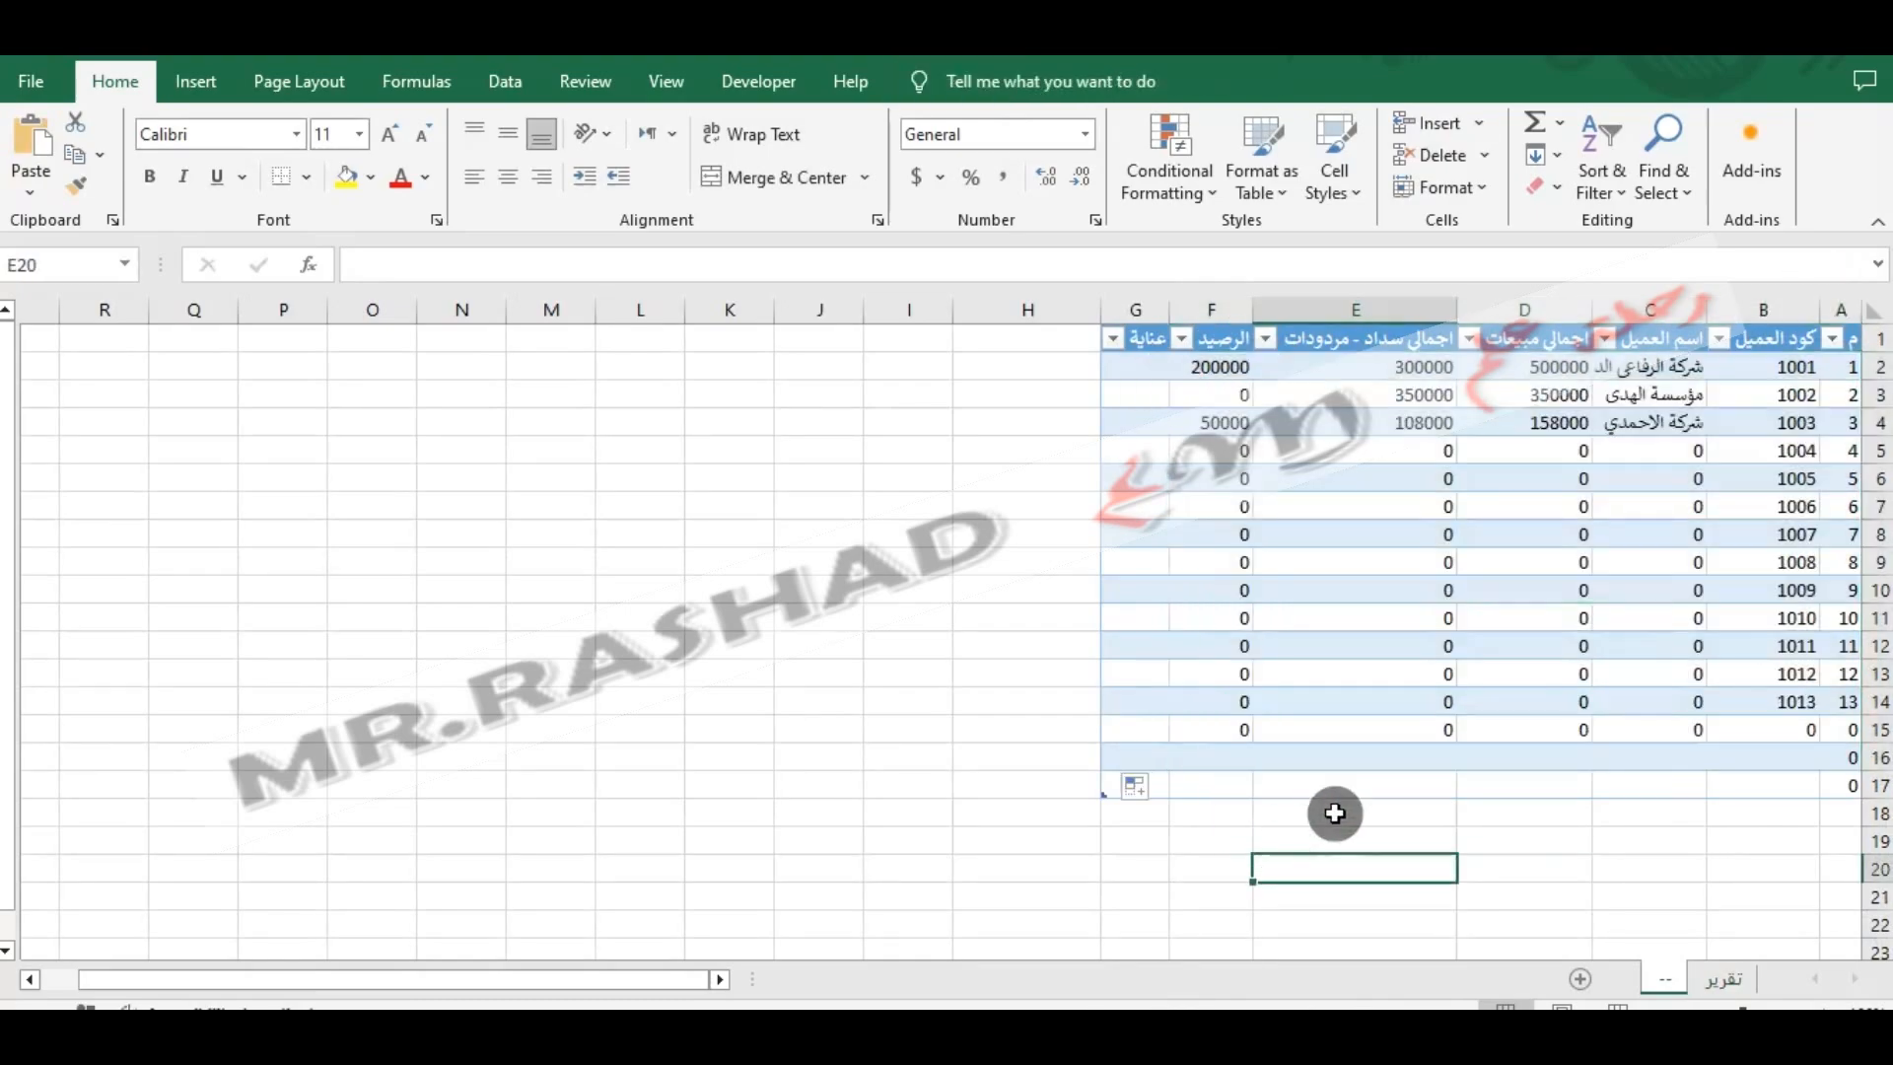
- Widen the عناية column and enter س, ص and ع in its first three data rows
drag(1102, 309, 1053, 305)
click(1112, 392)
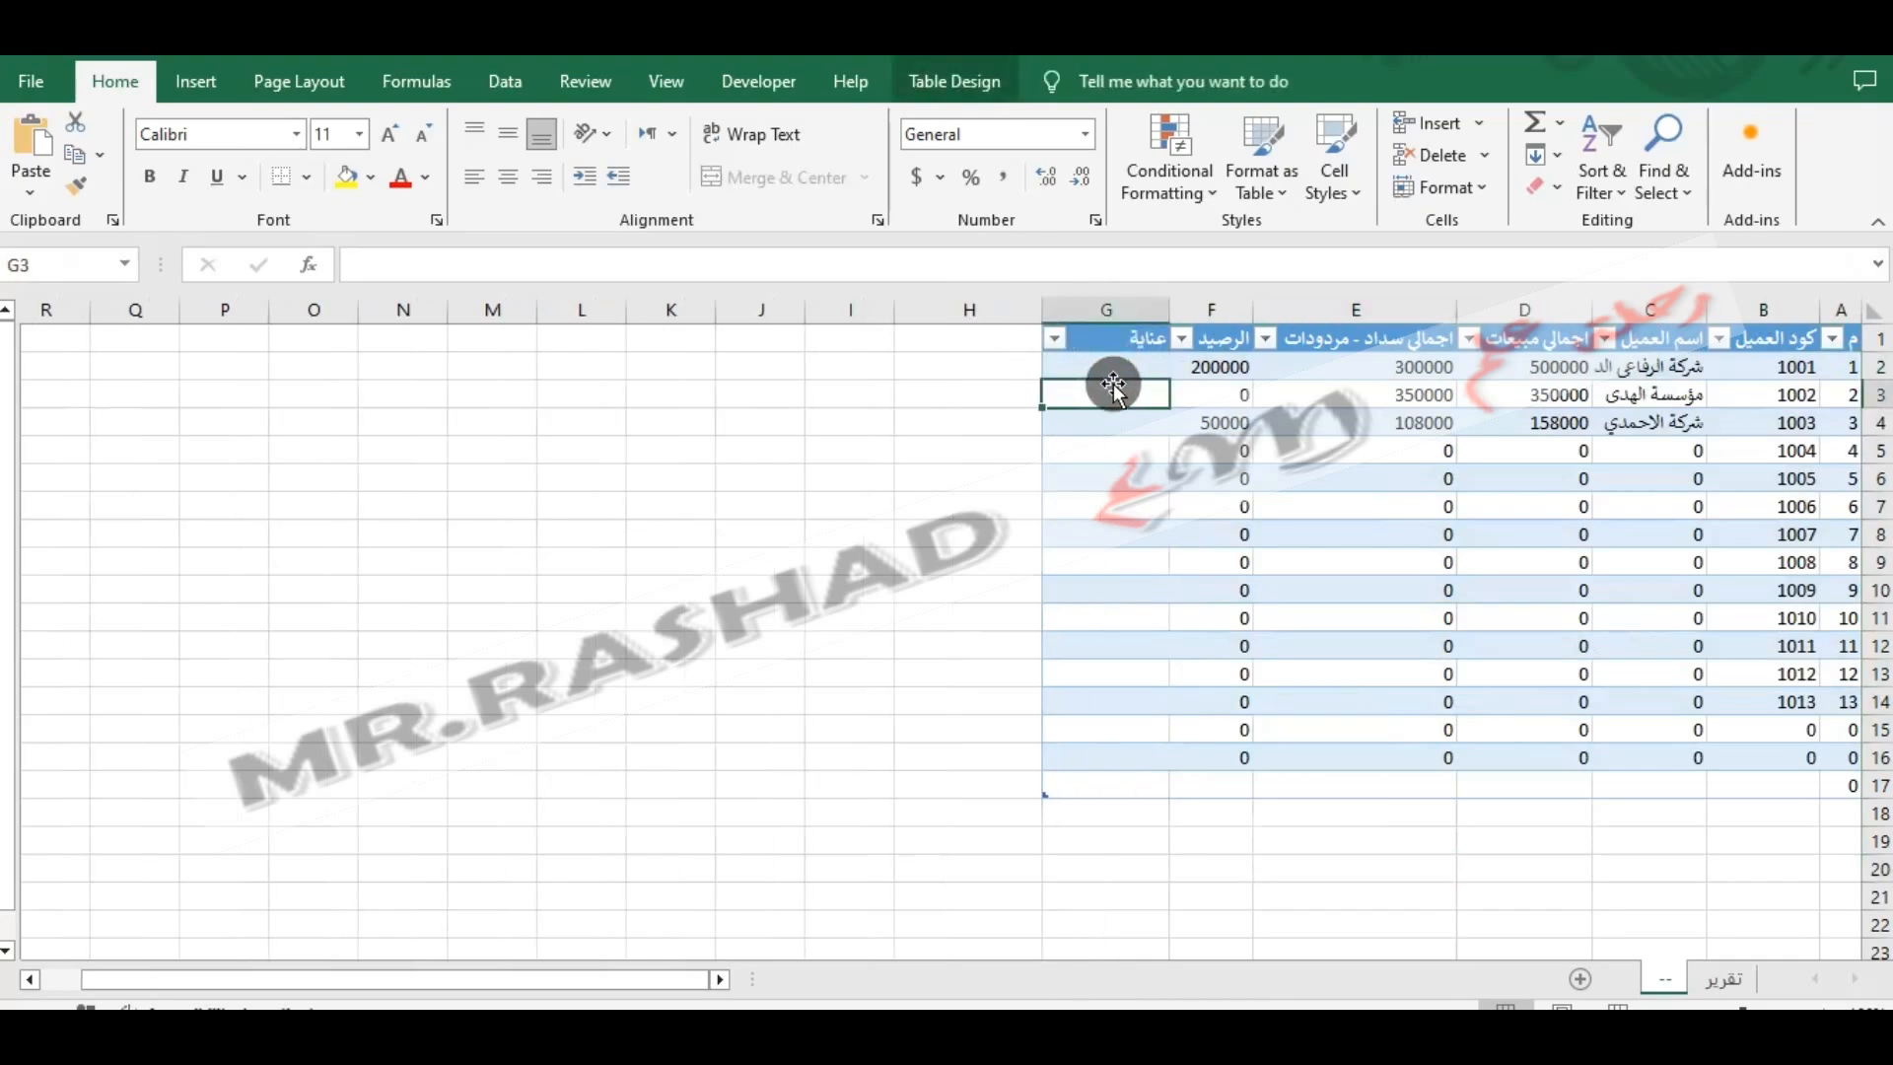
key(Up)
text(عناية)
key(Return)
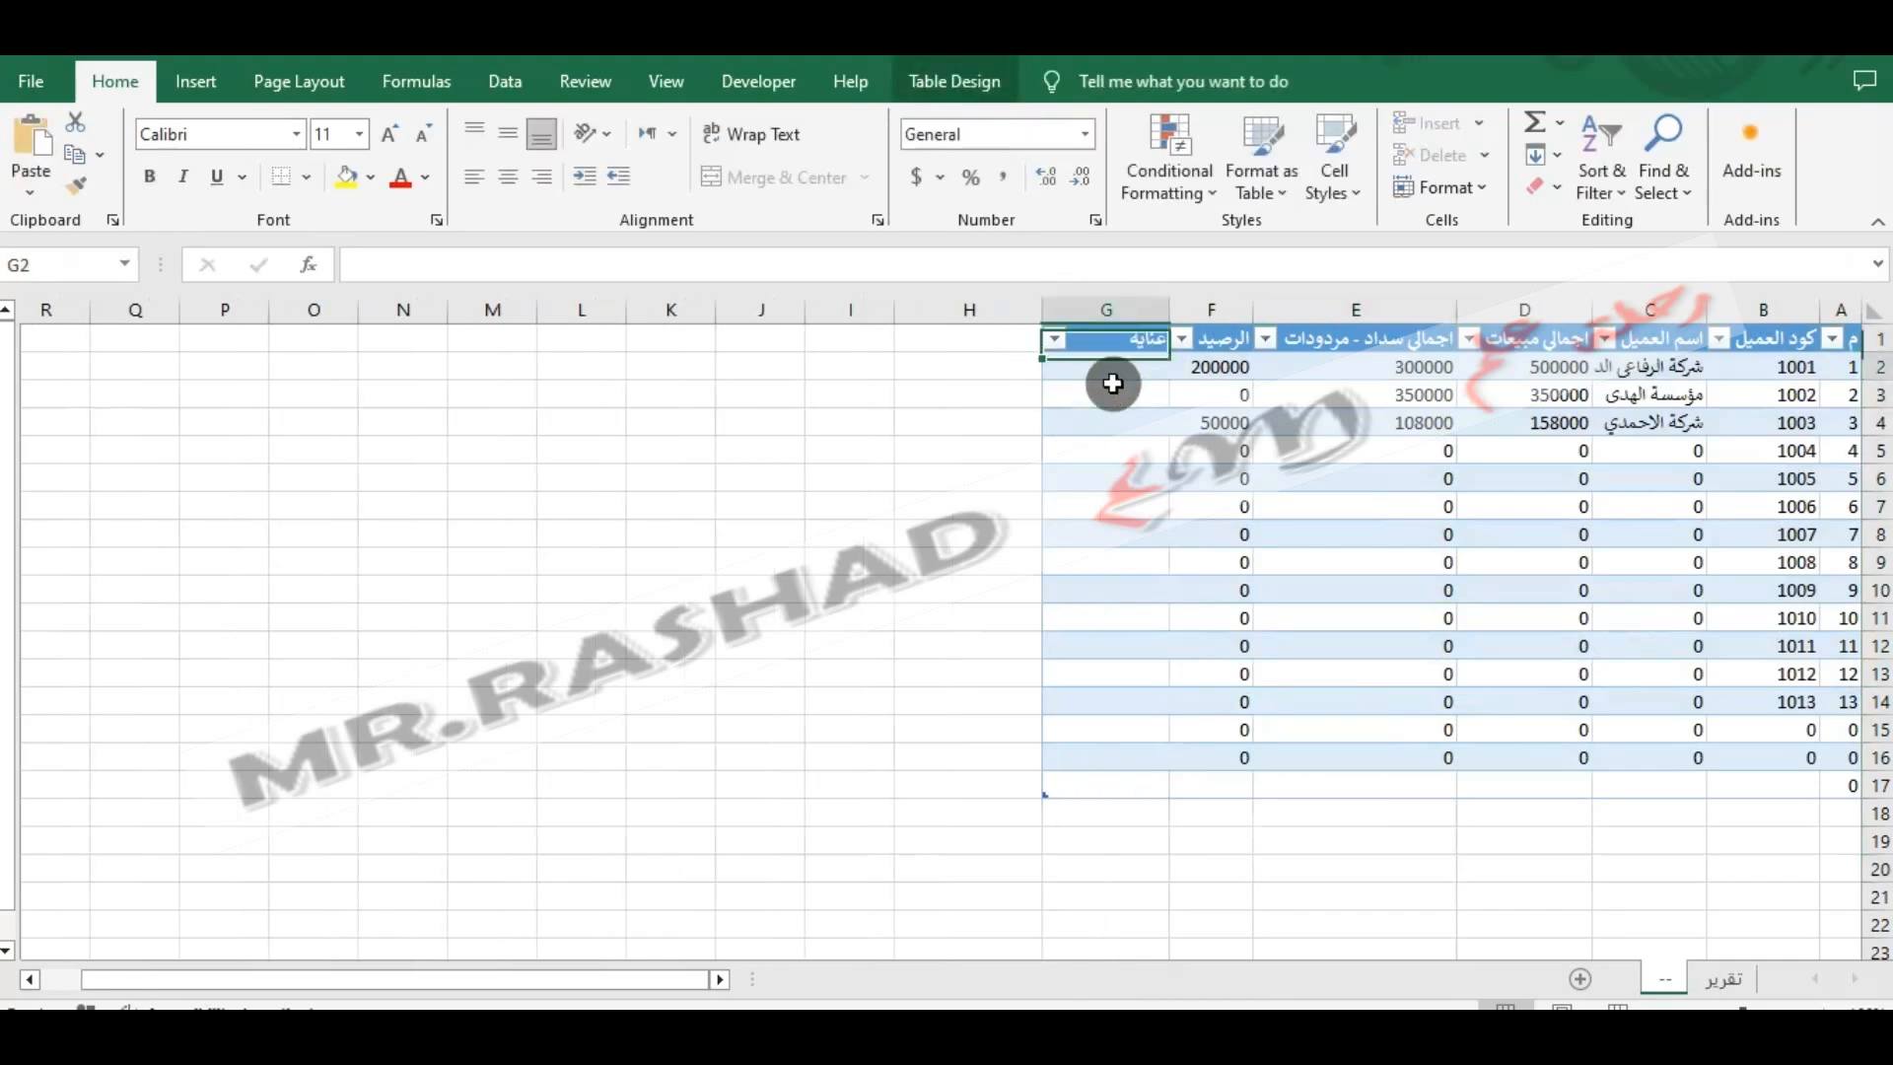
text(س)
key(Return)
text(ص)
key(Return)
text(ع)
key(Return)
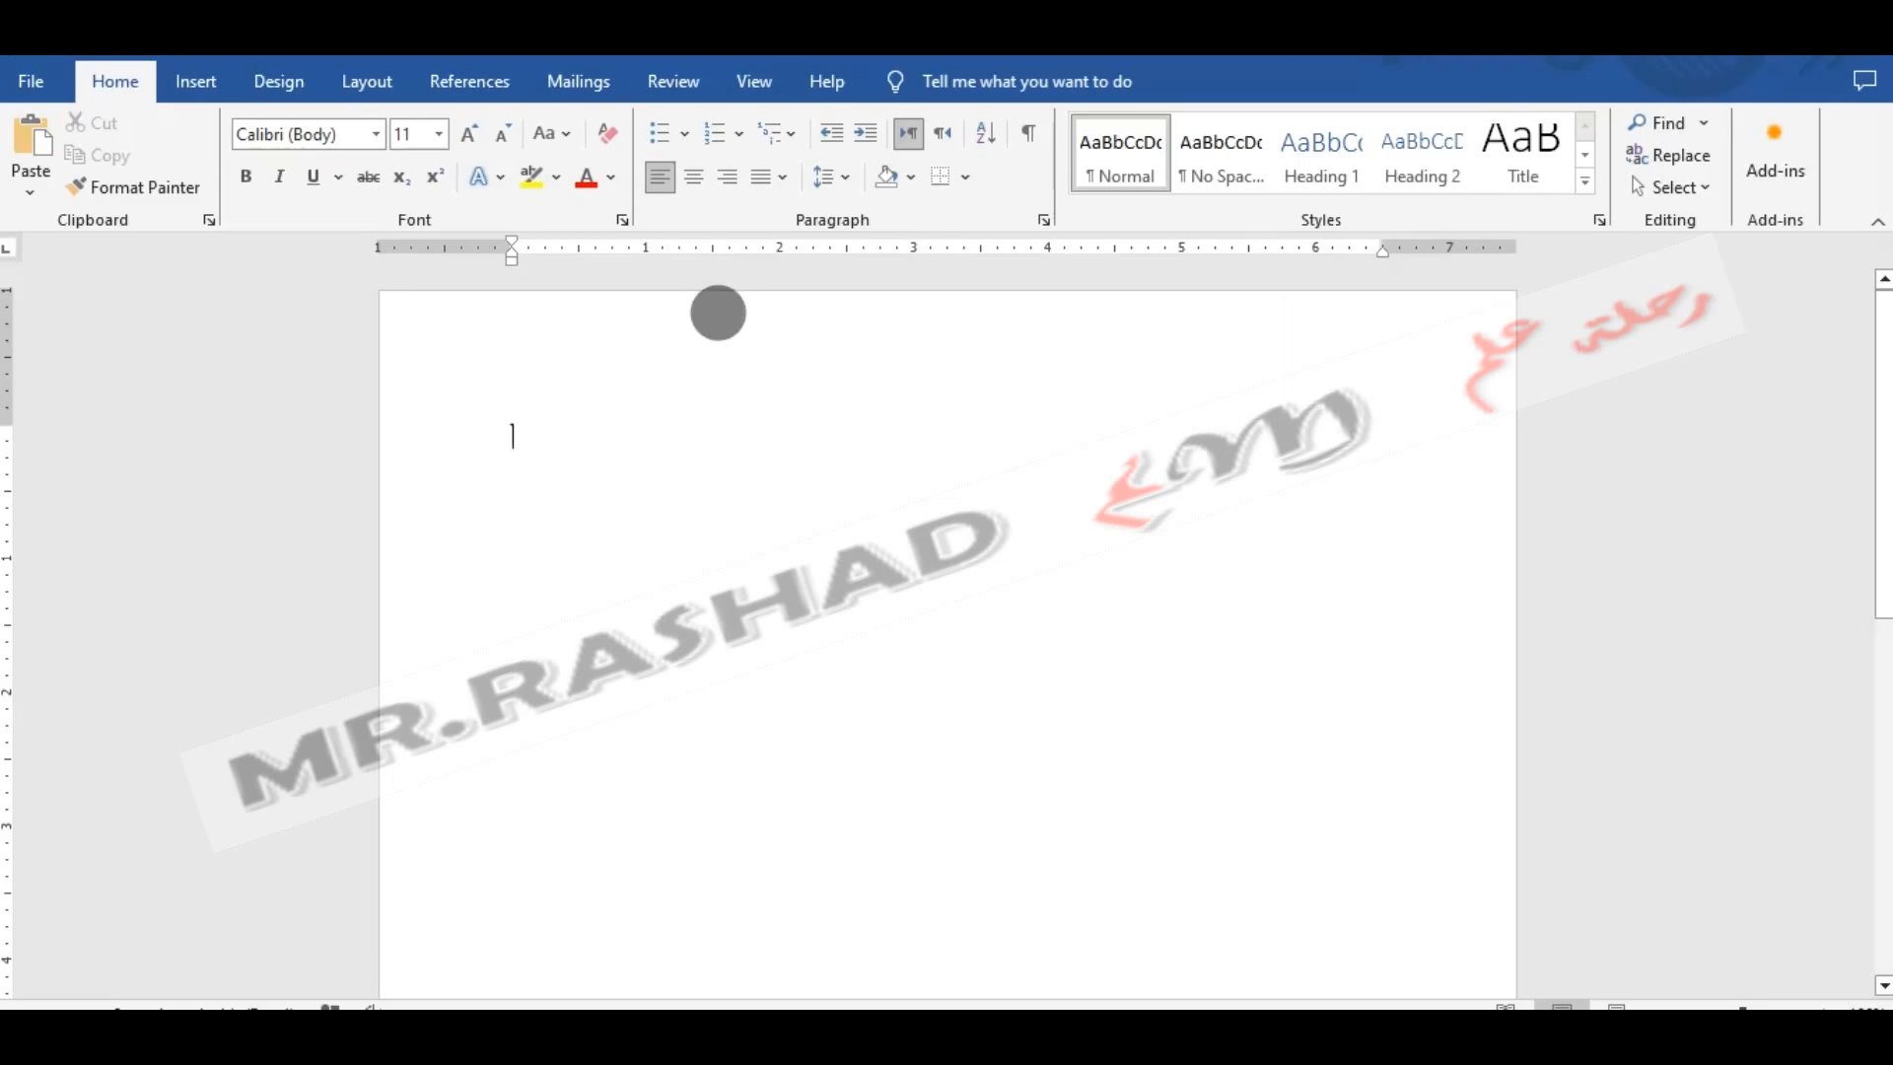
- In the blank Word document, insert the date and time into the header in English (United States), format 25-Aug-24 10:24 AM
double_click(720, 313)
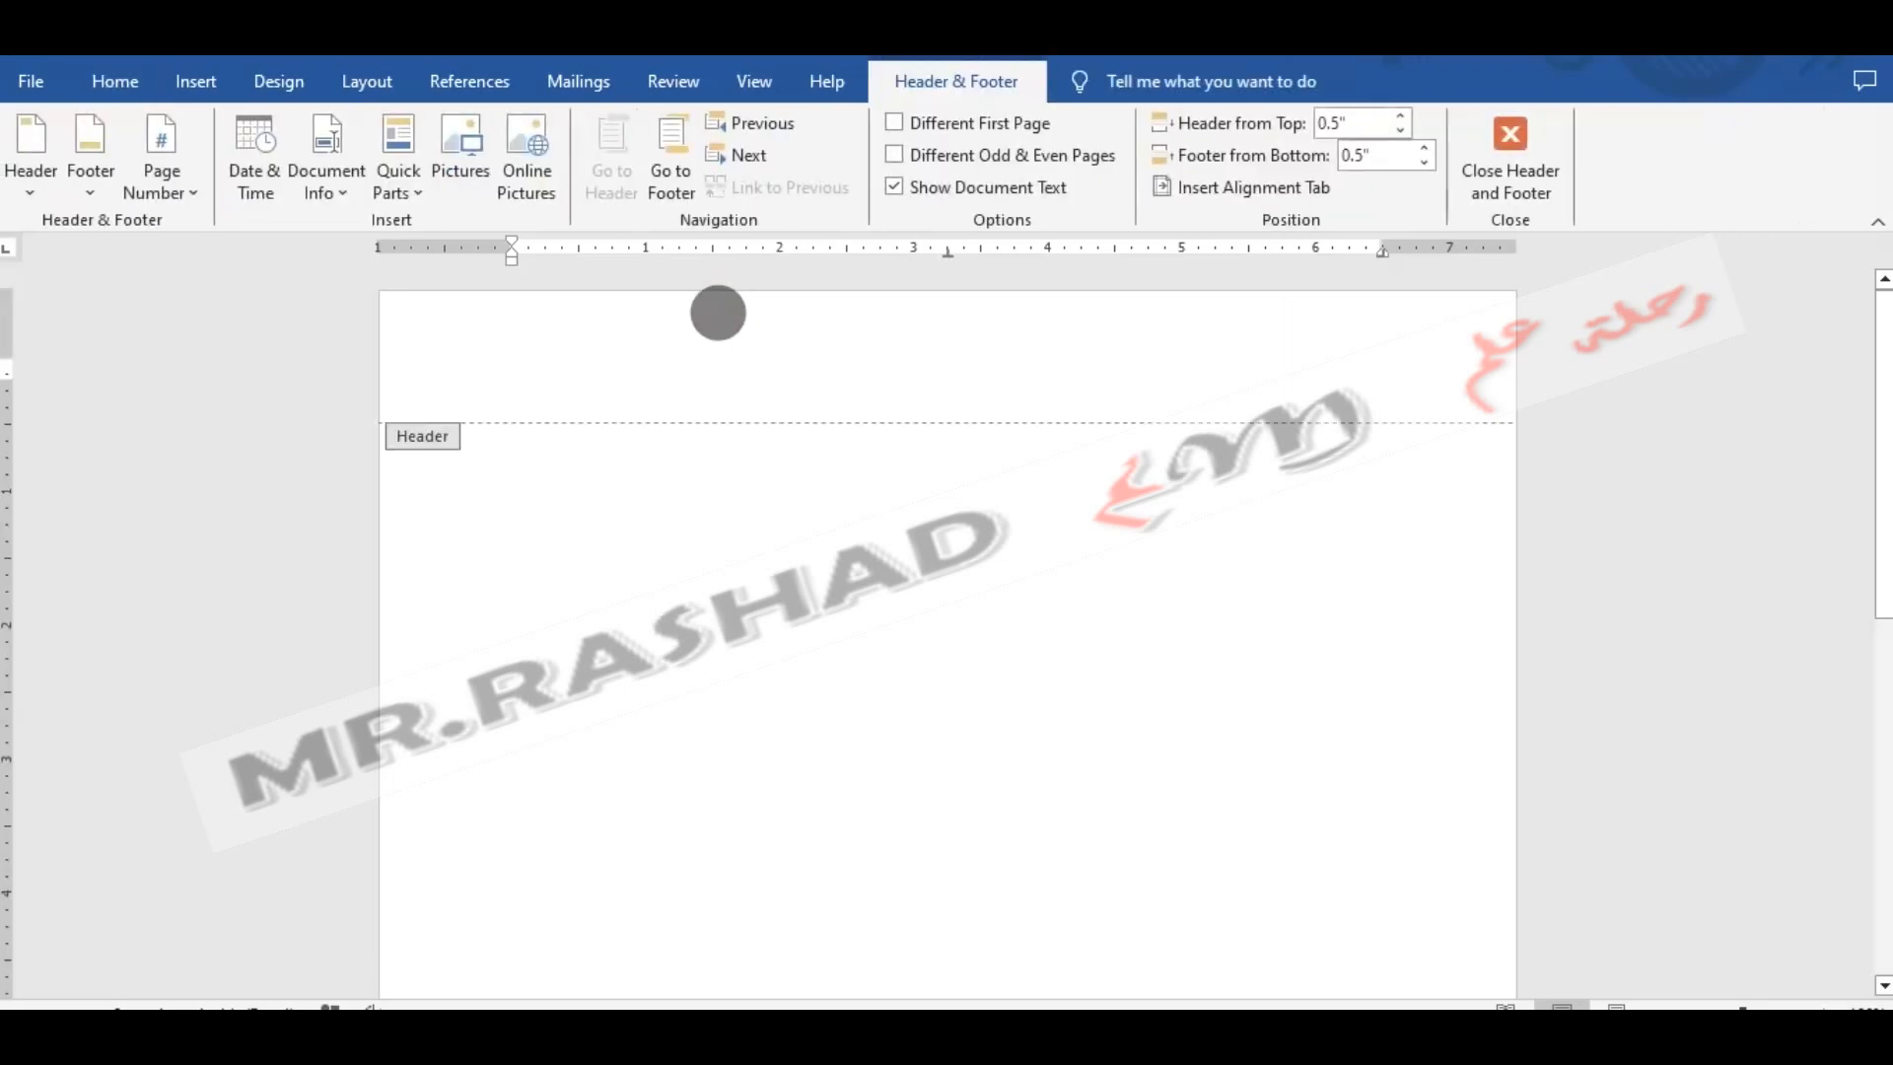
click(258, 178)
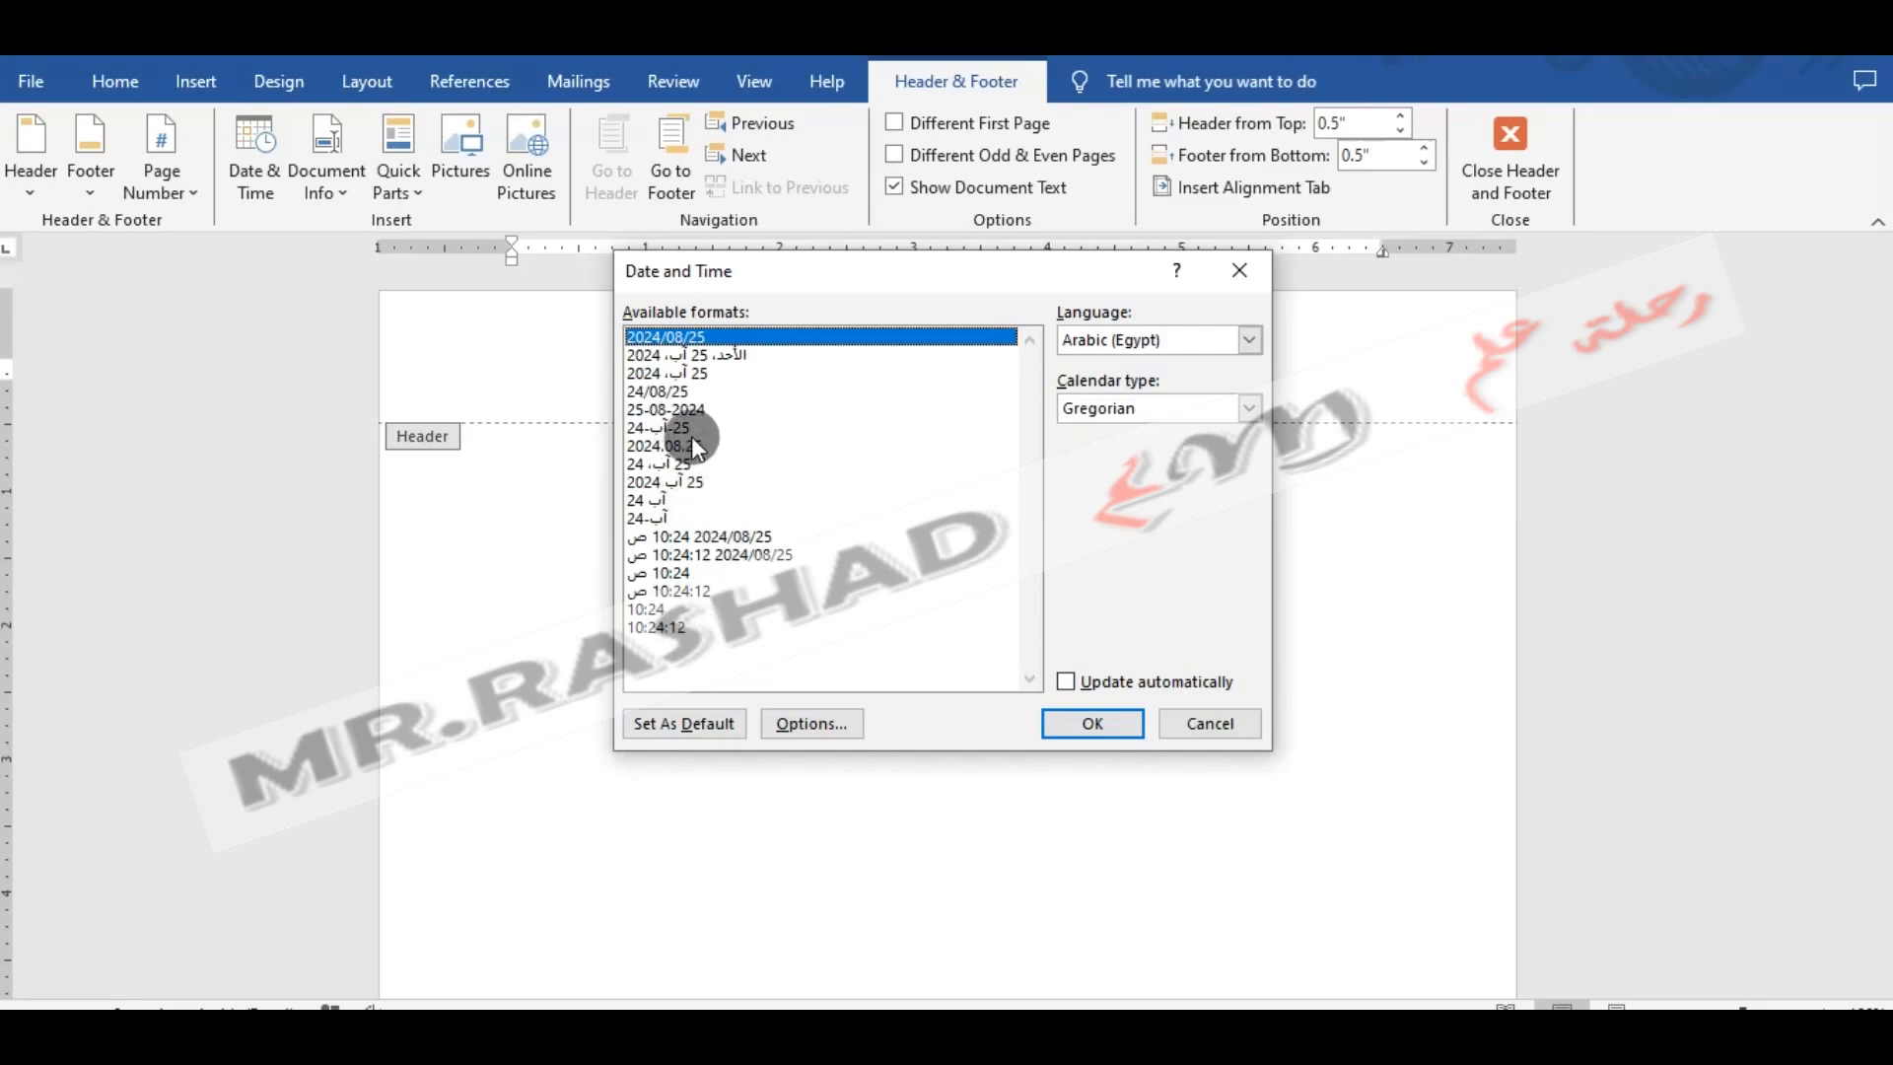
click(1220, 345)
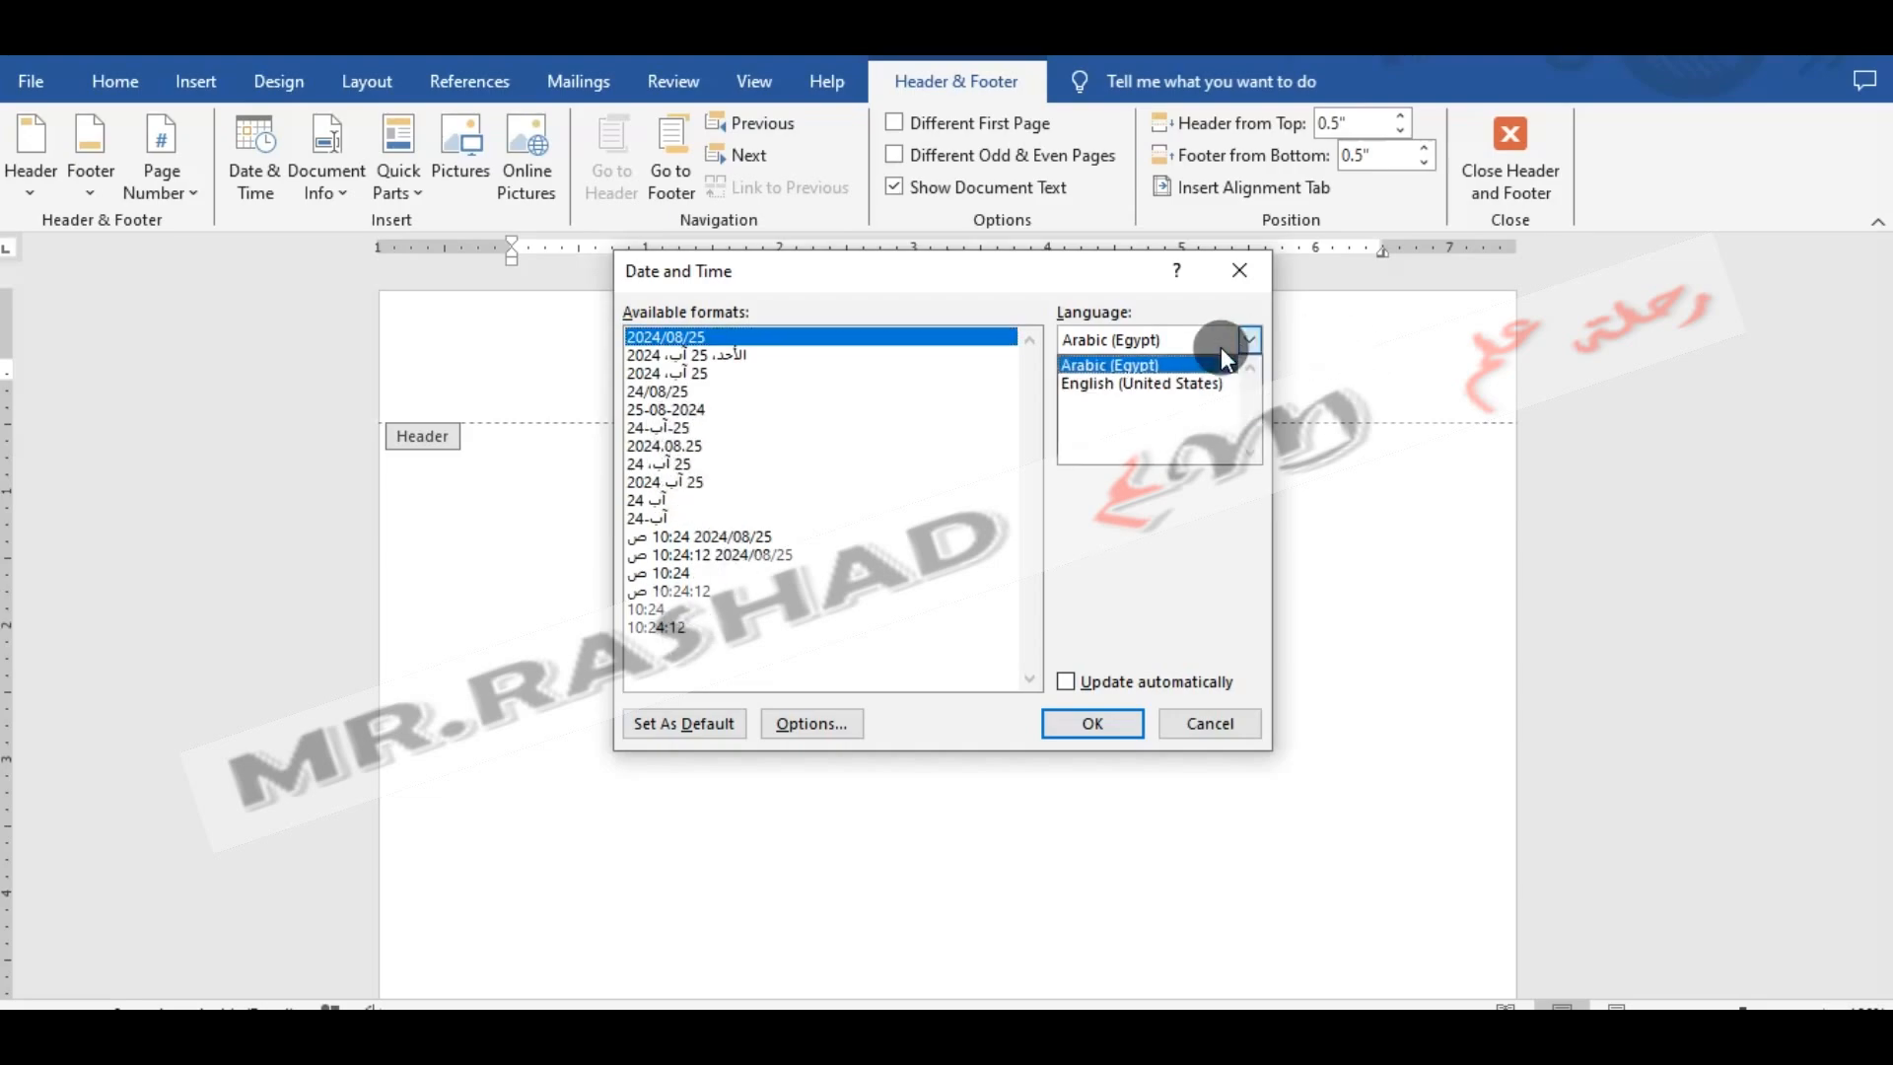
click(1193, 388)
click(727, 357)
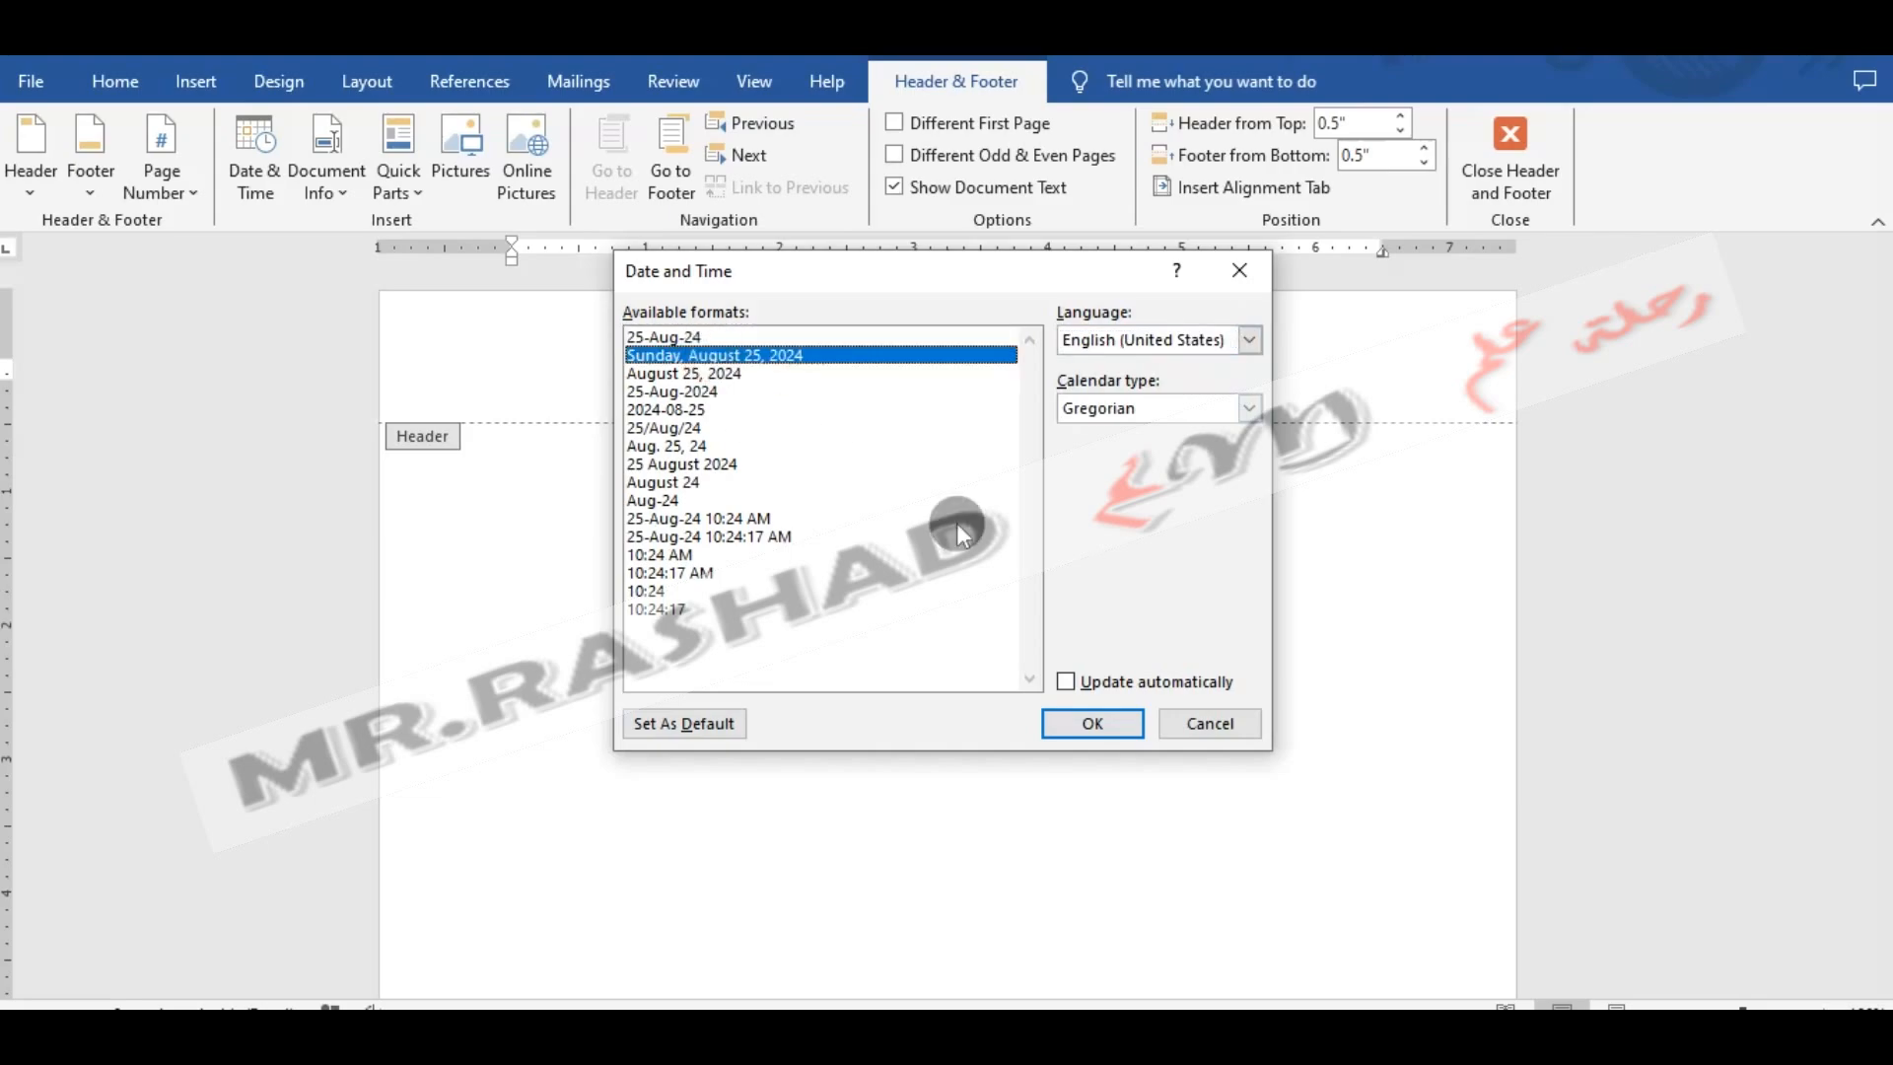
click(708, 523)
click(1094, 722)
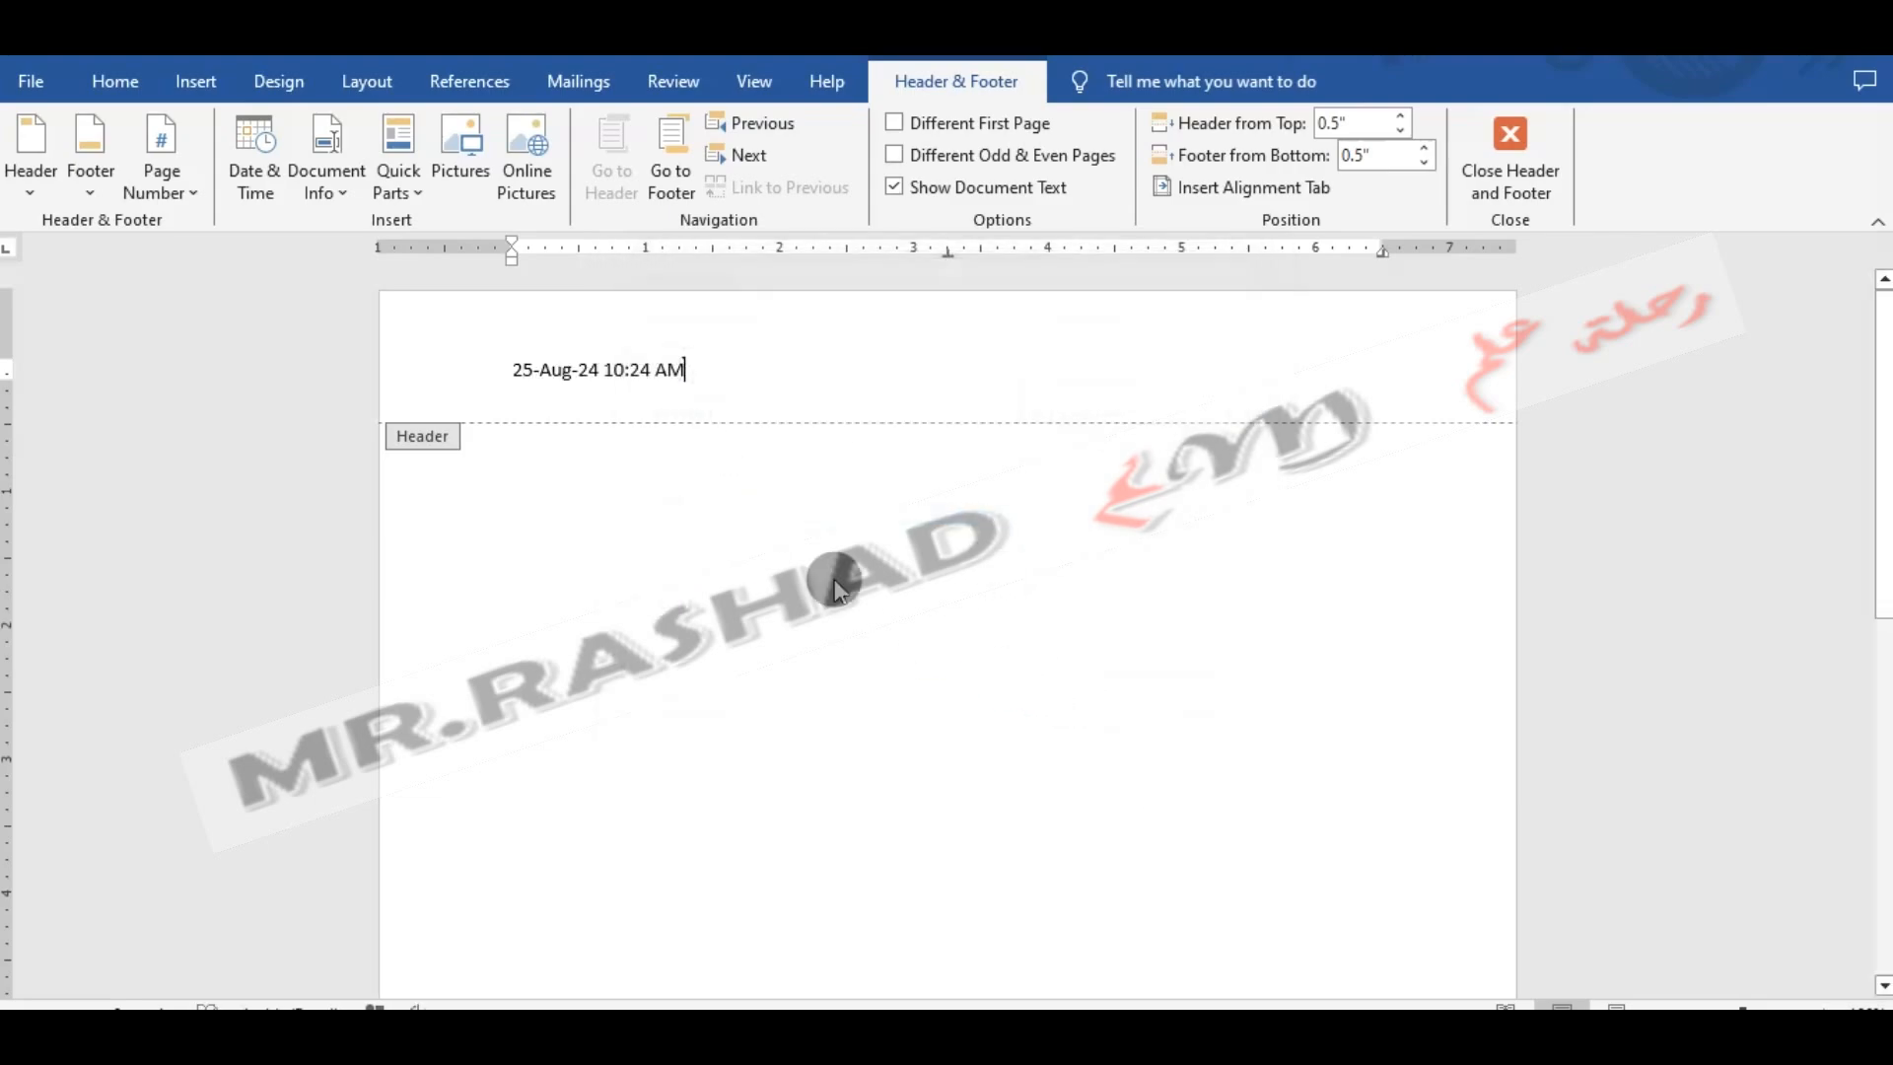
- Make the date and time in the header bold and enlarge its font
drag(740, 411, 347, 264)
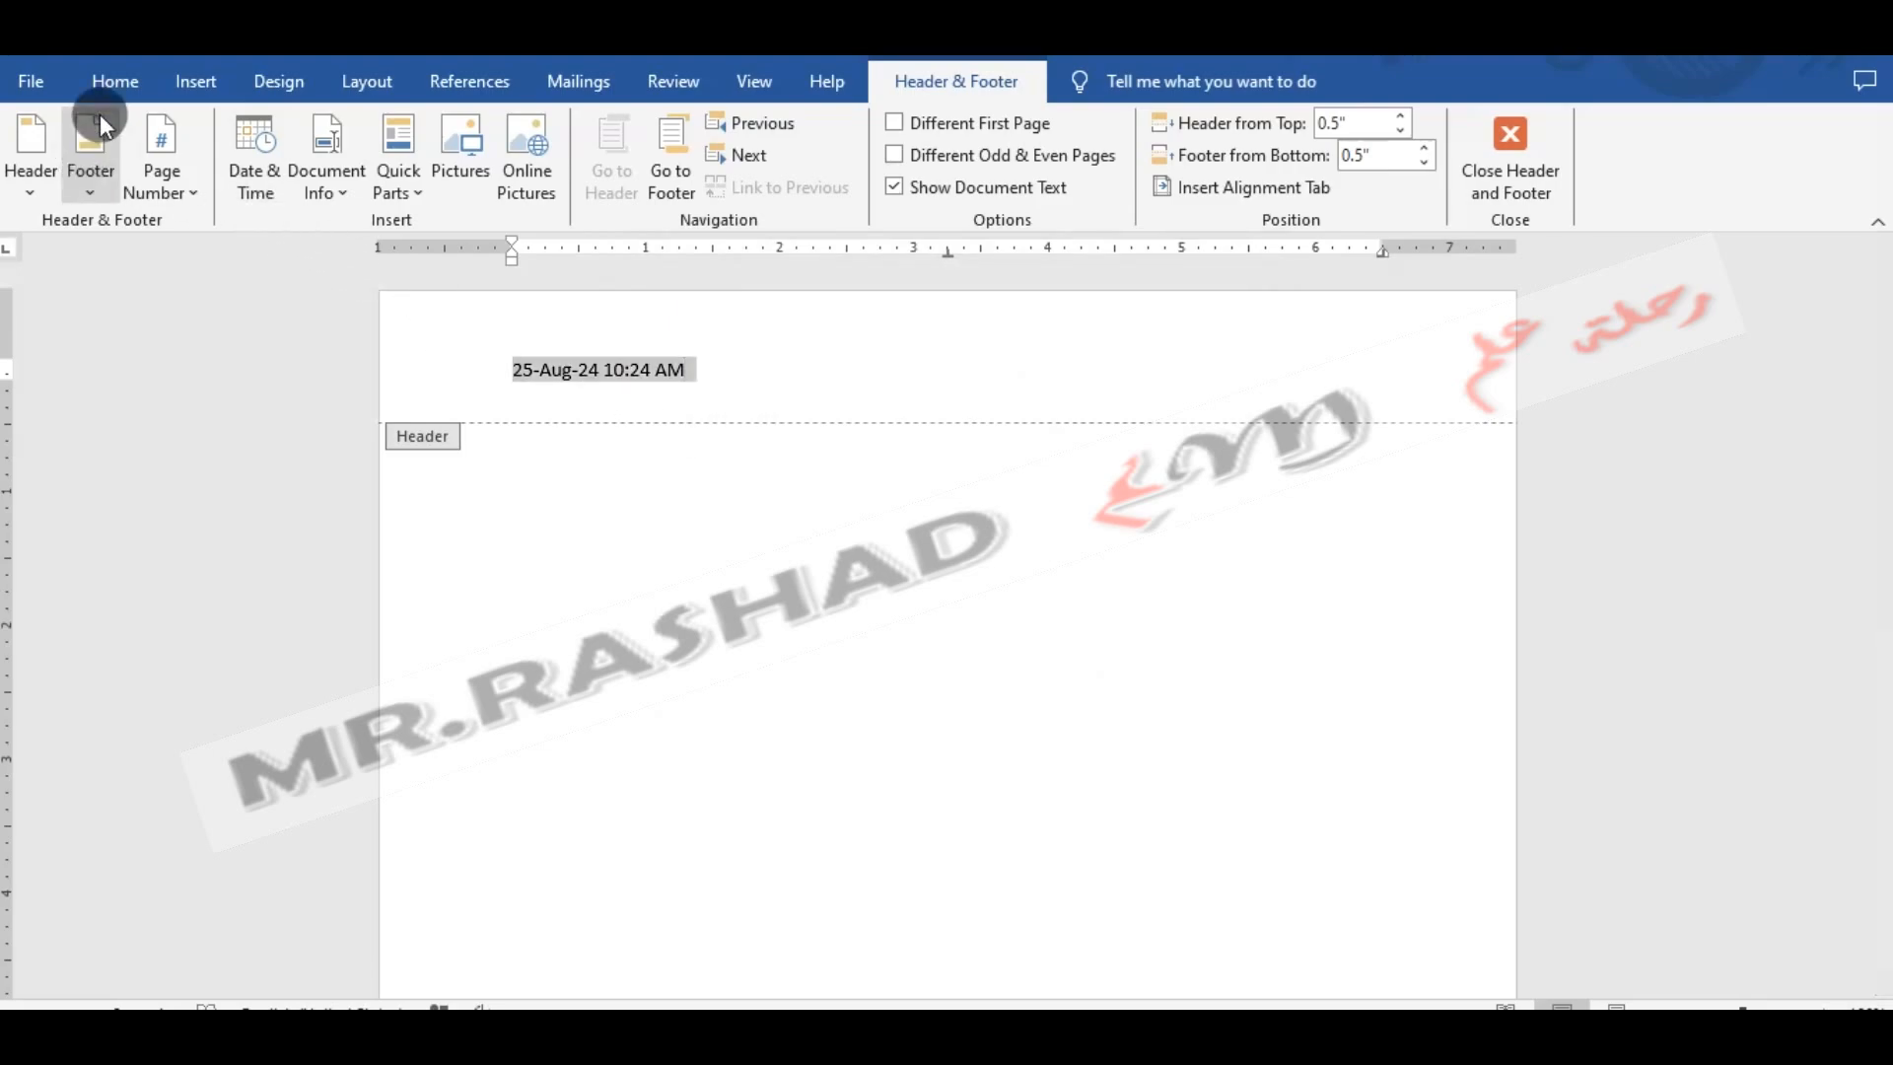
click(115, 83)
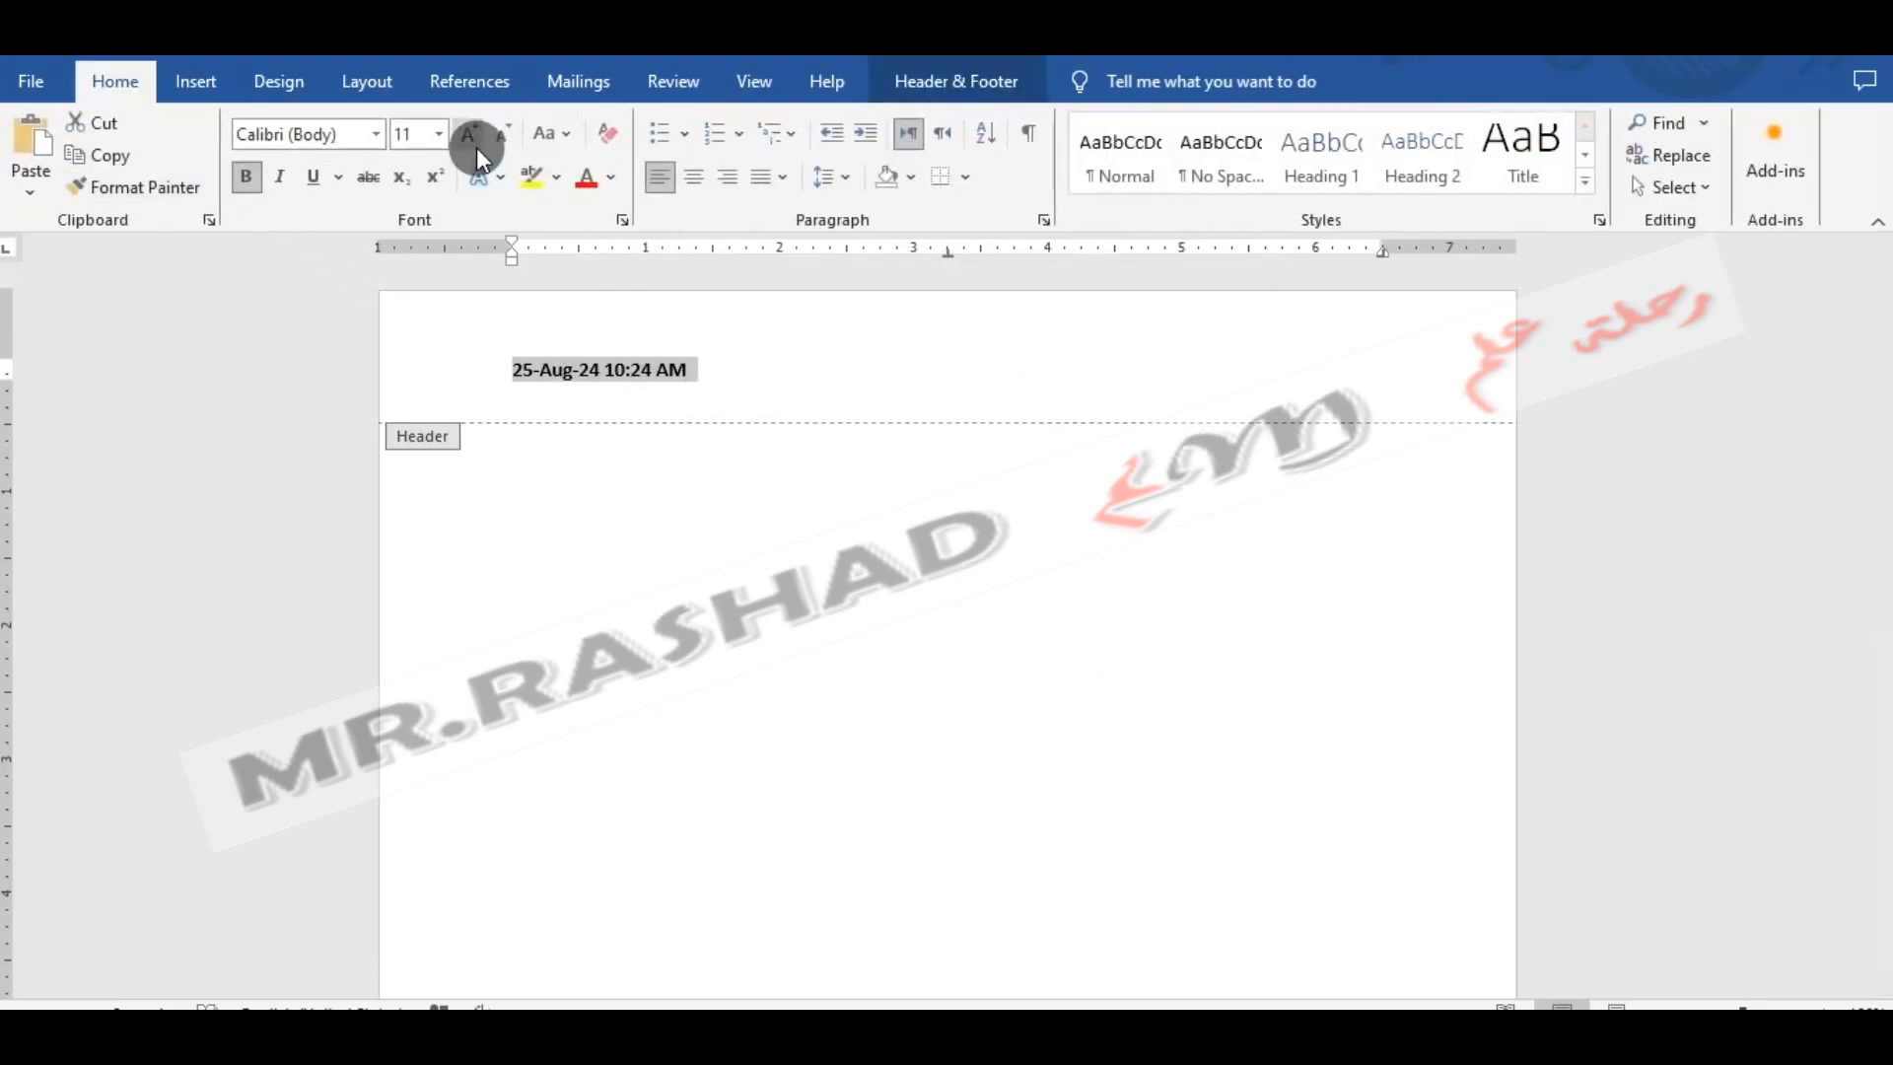
click(467, 137)
click(467, 136)
- Reduce the page's top margin and move the header date closer to the page's upper edge
drag(10, 381, 11, 332)
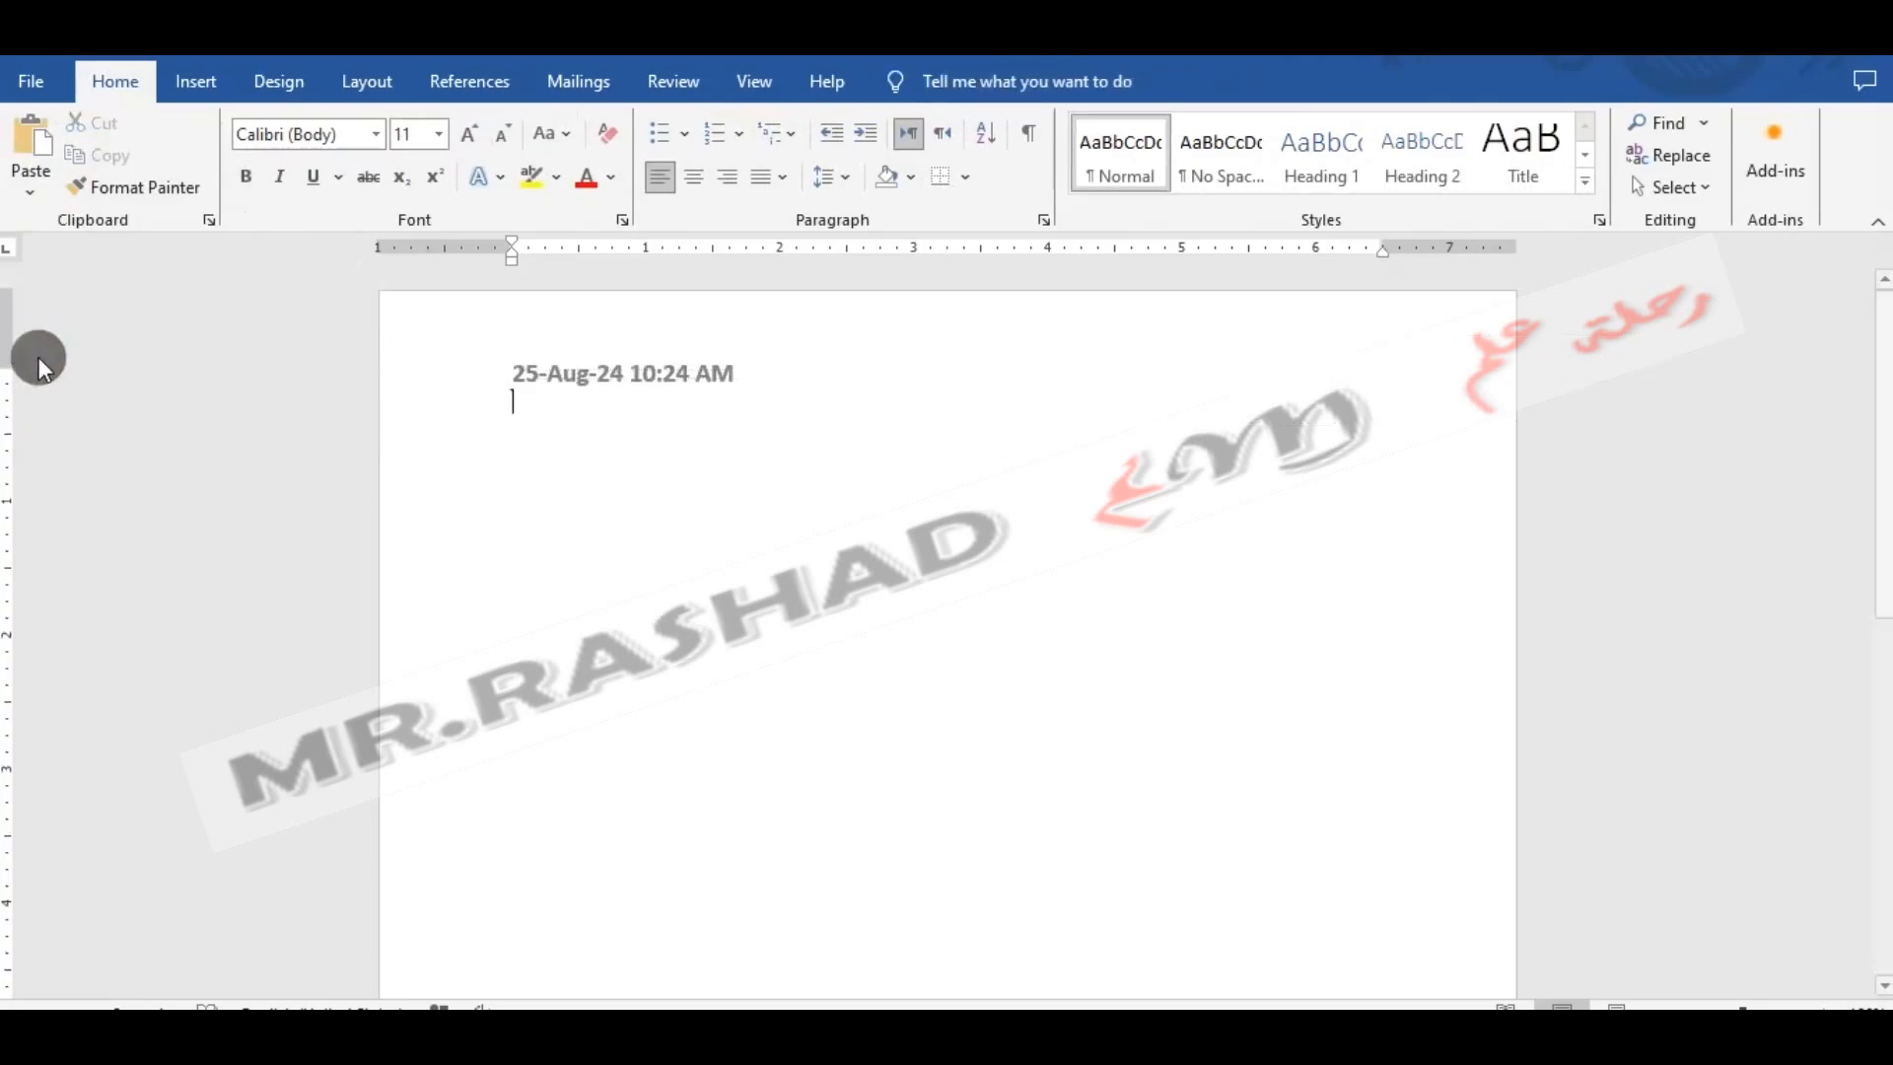
double_click(529, 335)
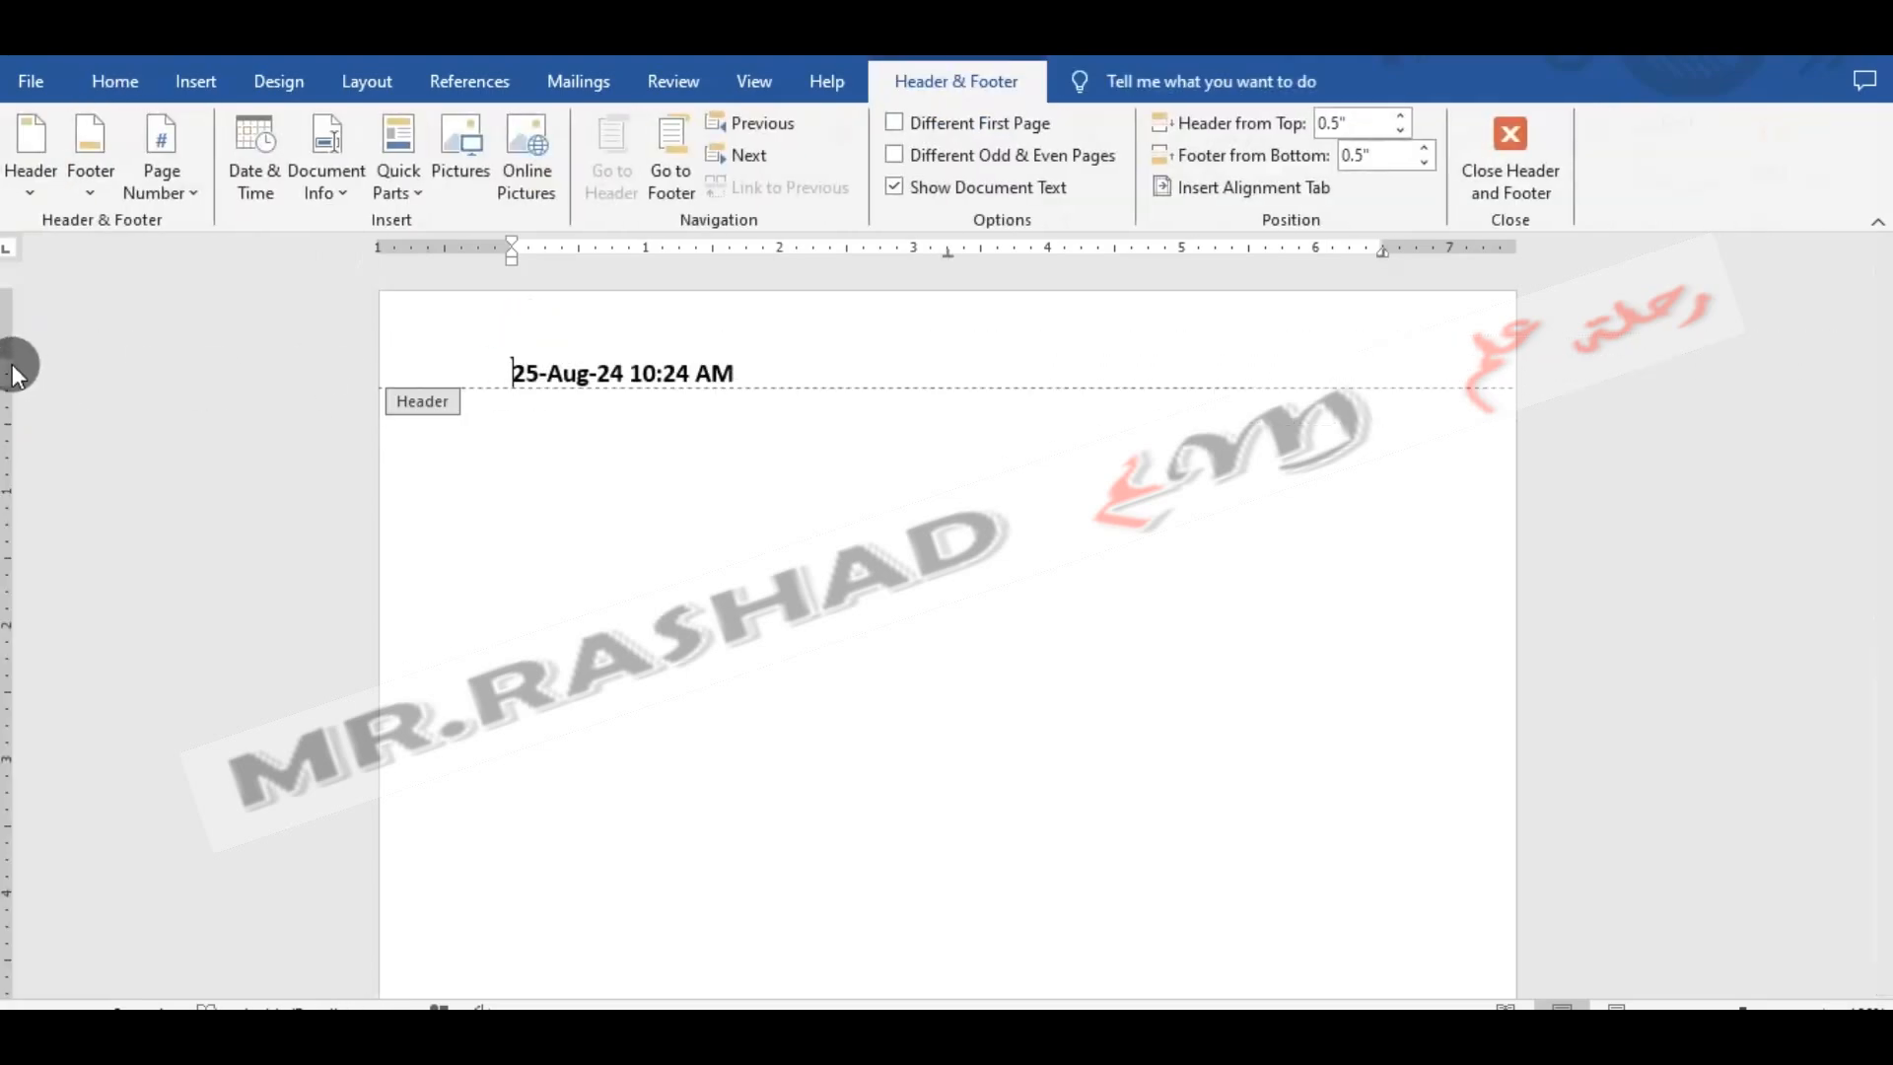
drag(7, 359, 22, 309)
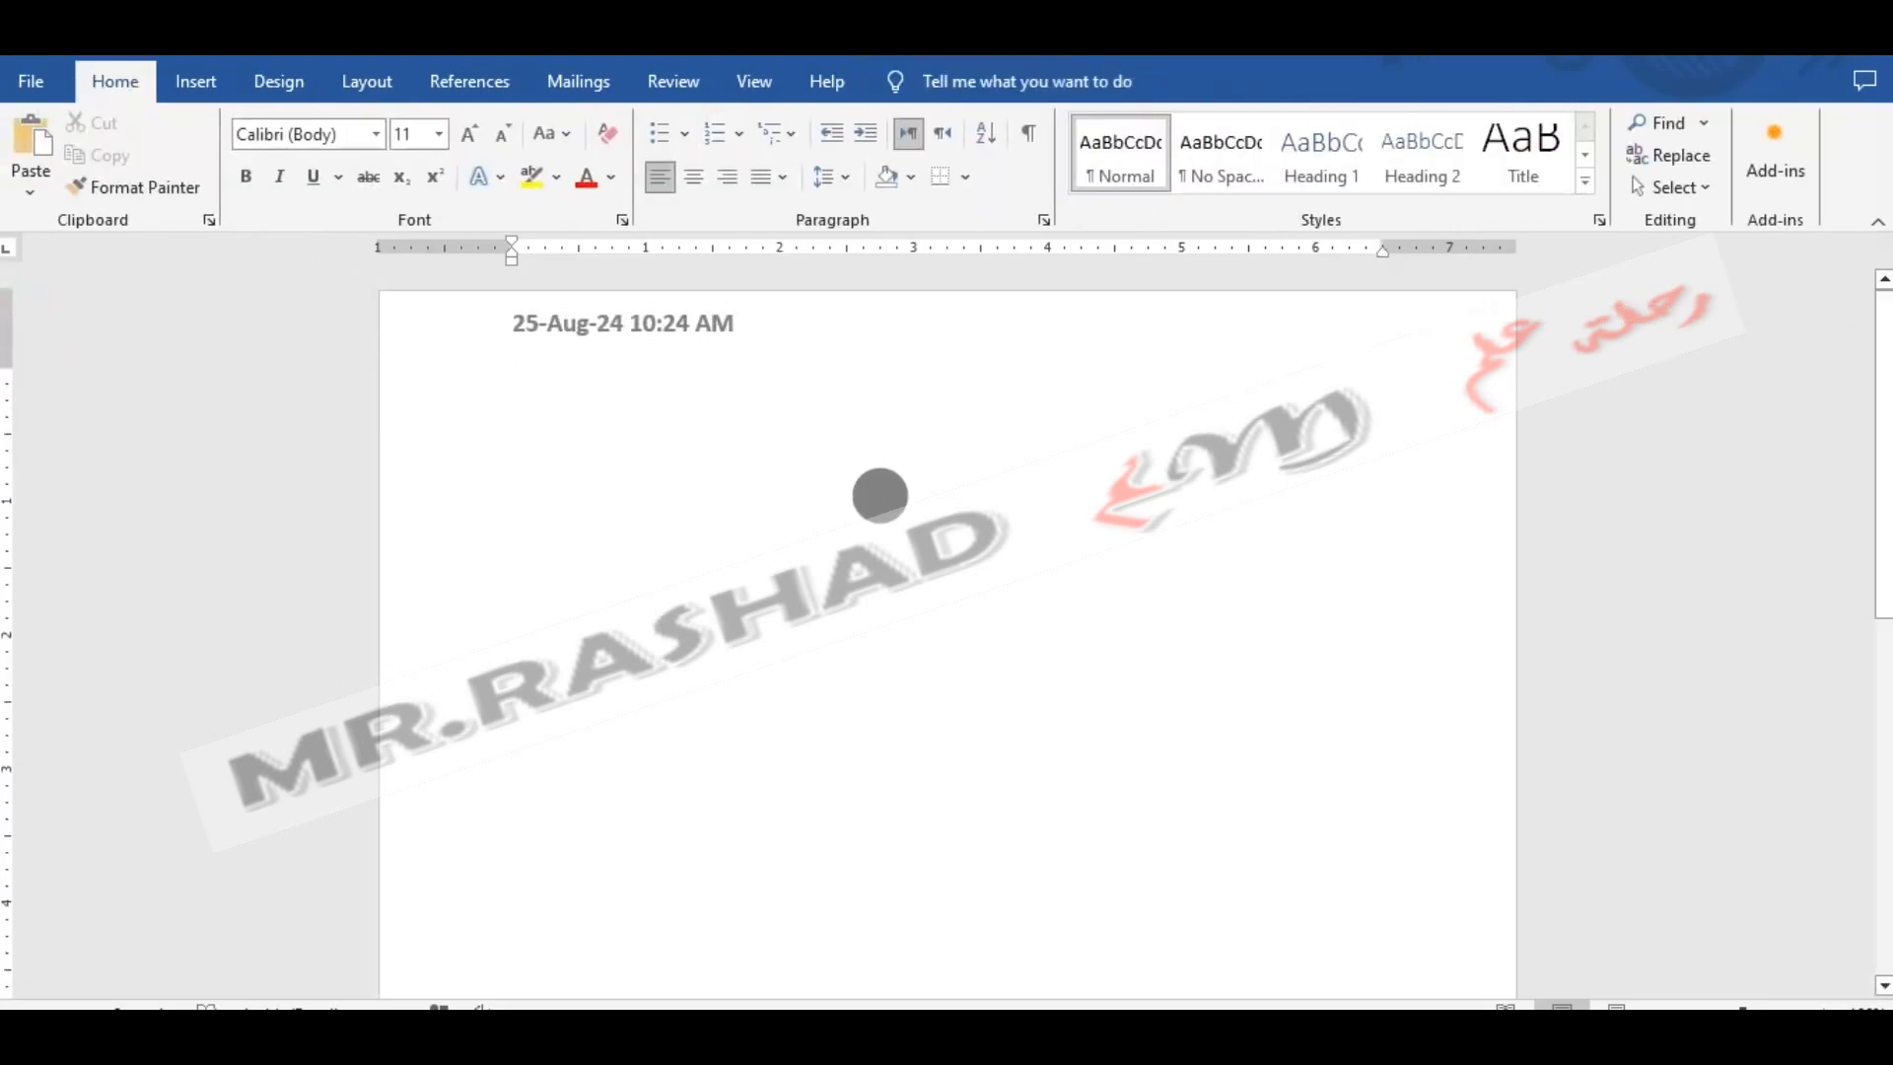
- Insert the white house picture from this device below the header and apply a text-wrapping layout to it
click(209, 79)
click(313, 133)
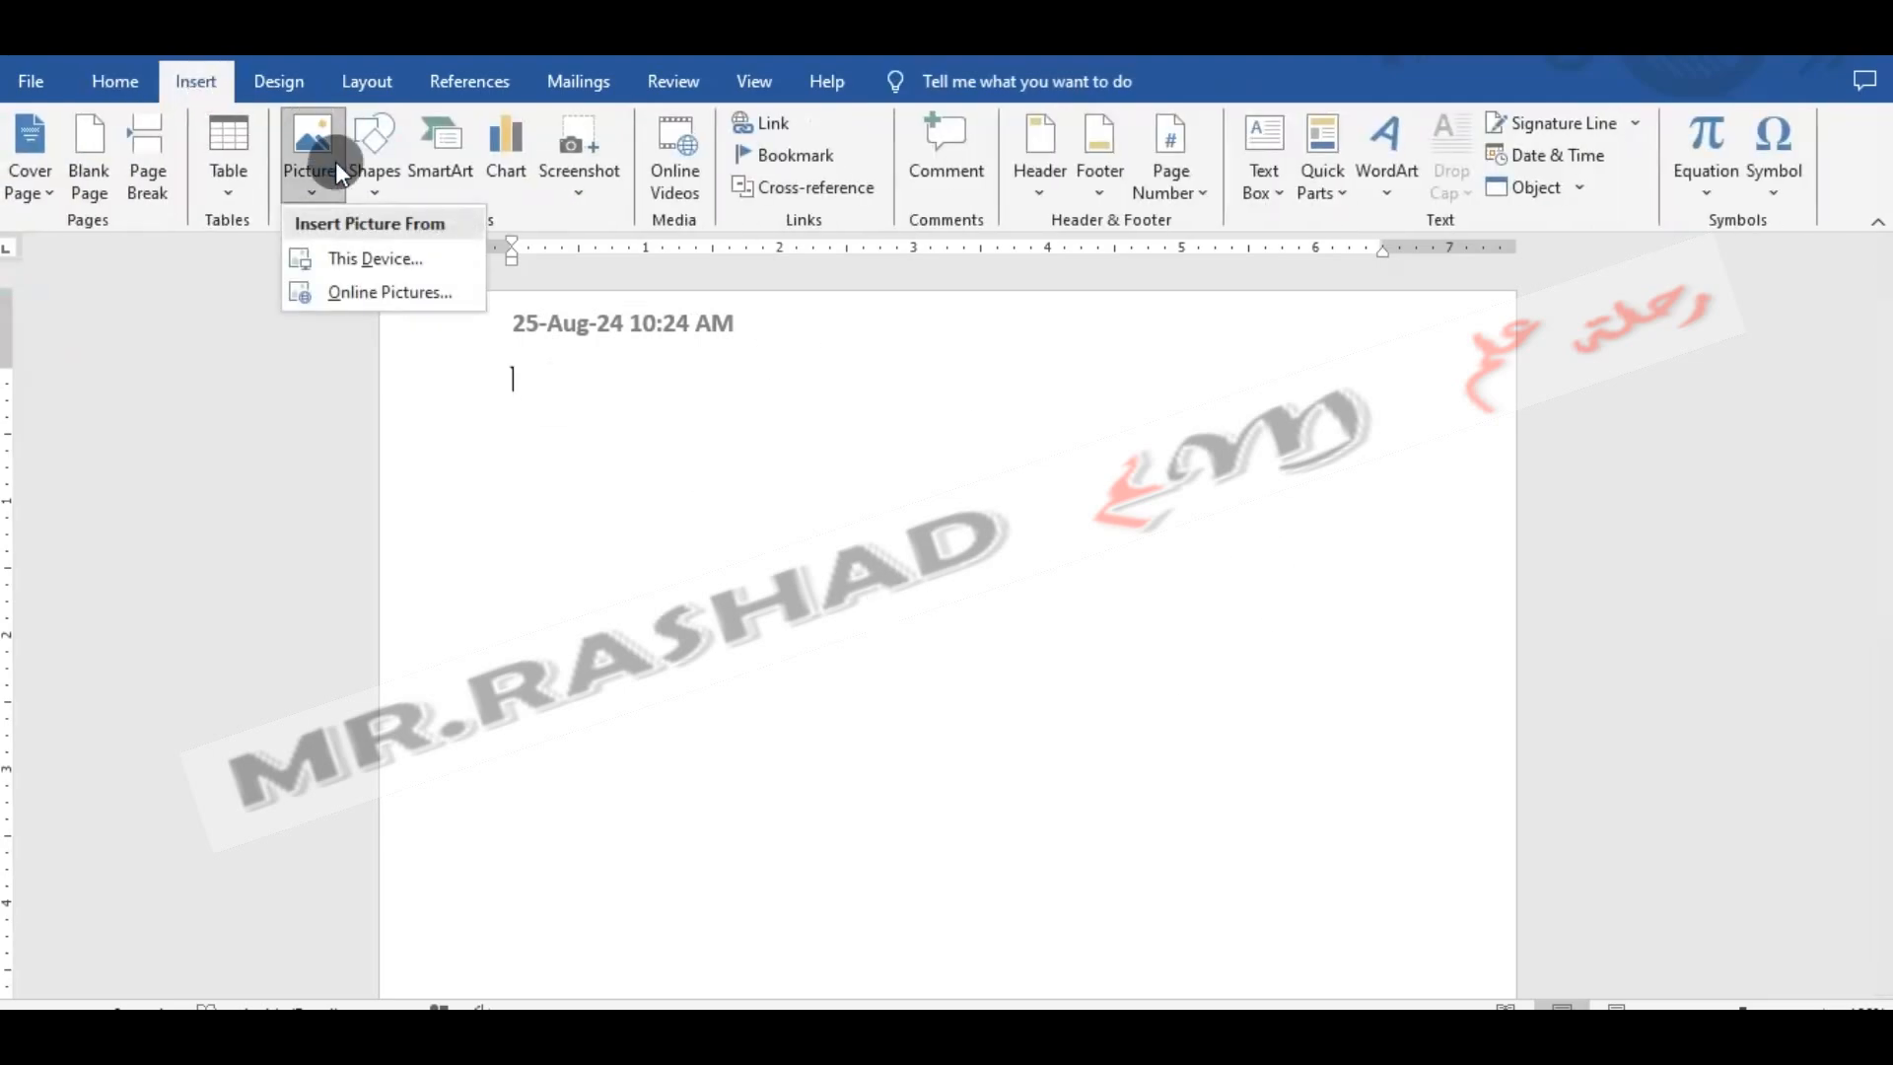
click(380, 259)
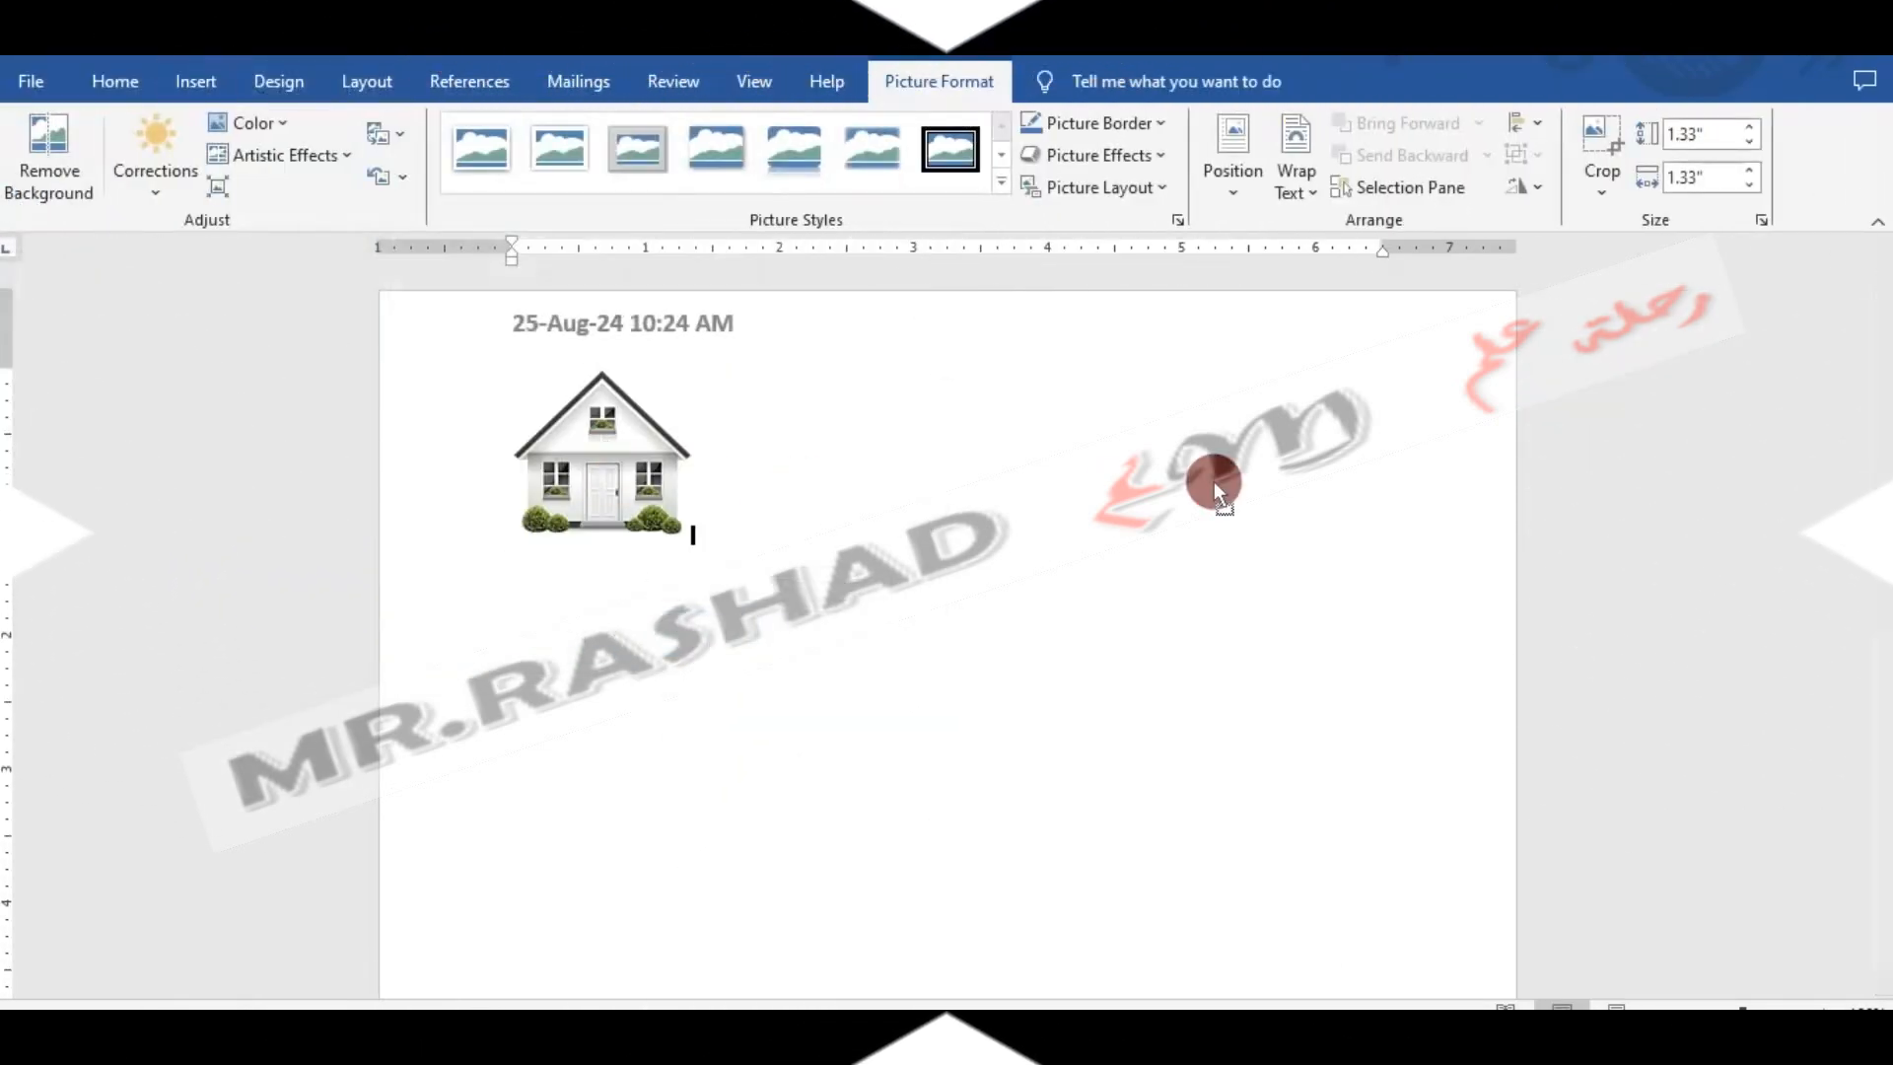
click(729, 387)
click(887, 640)
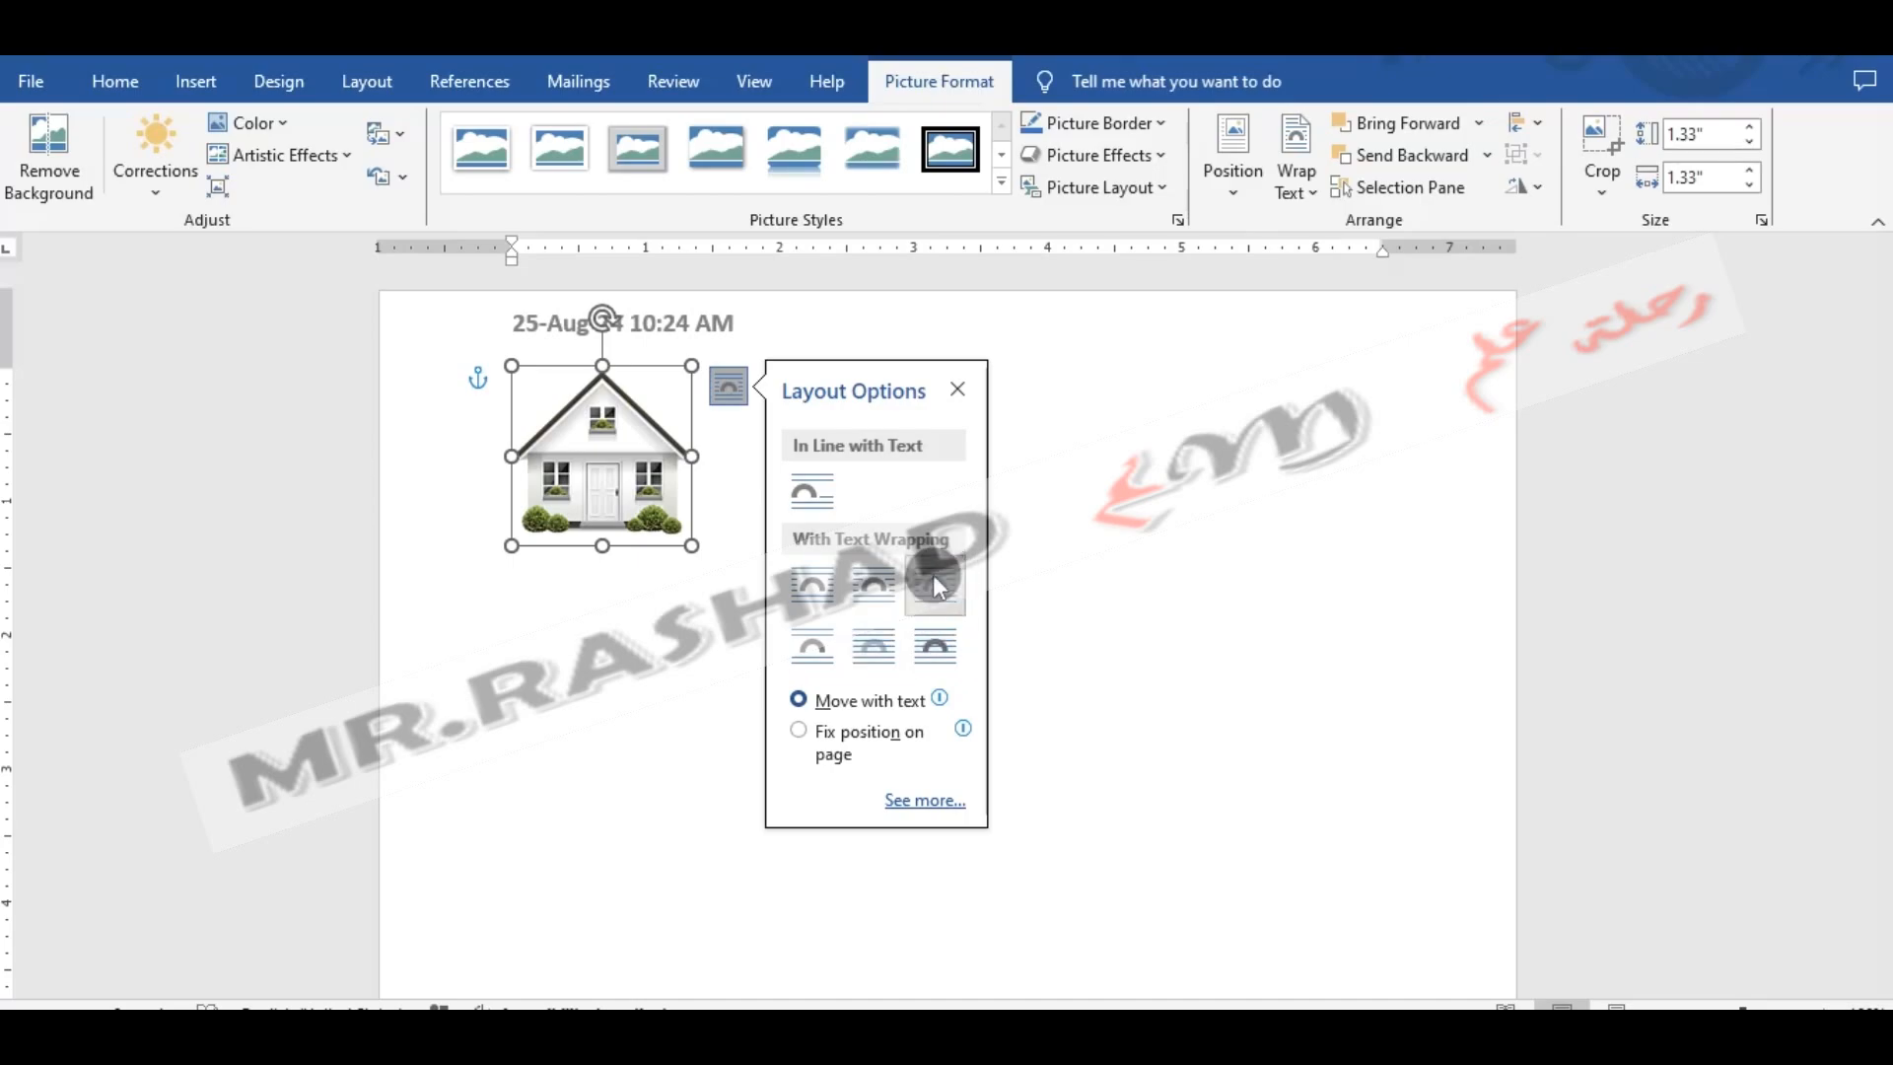
- Center the house picture horizontally on the page
click(115, 82)
click(836, 500)
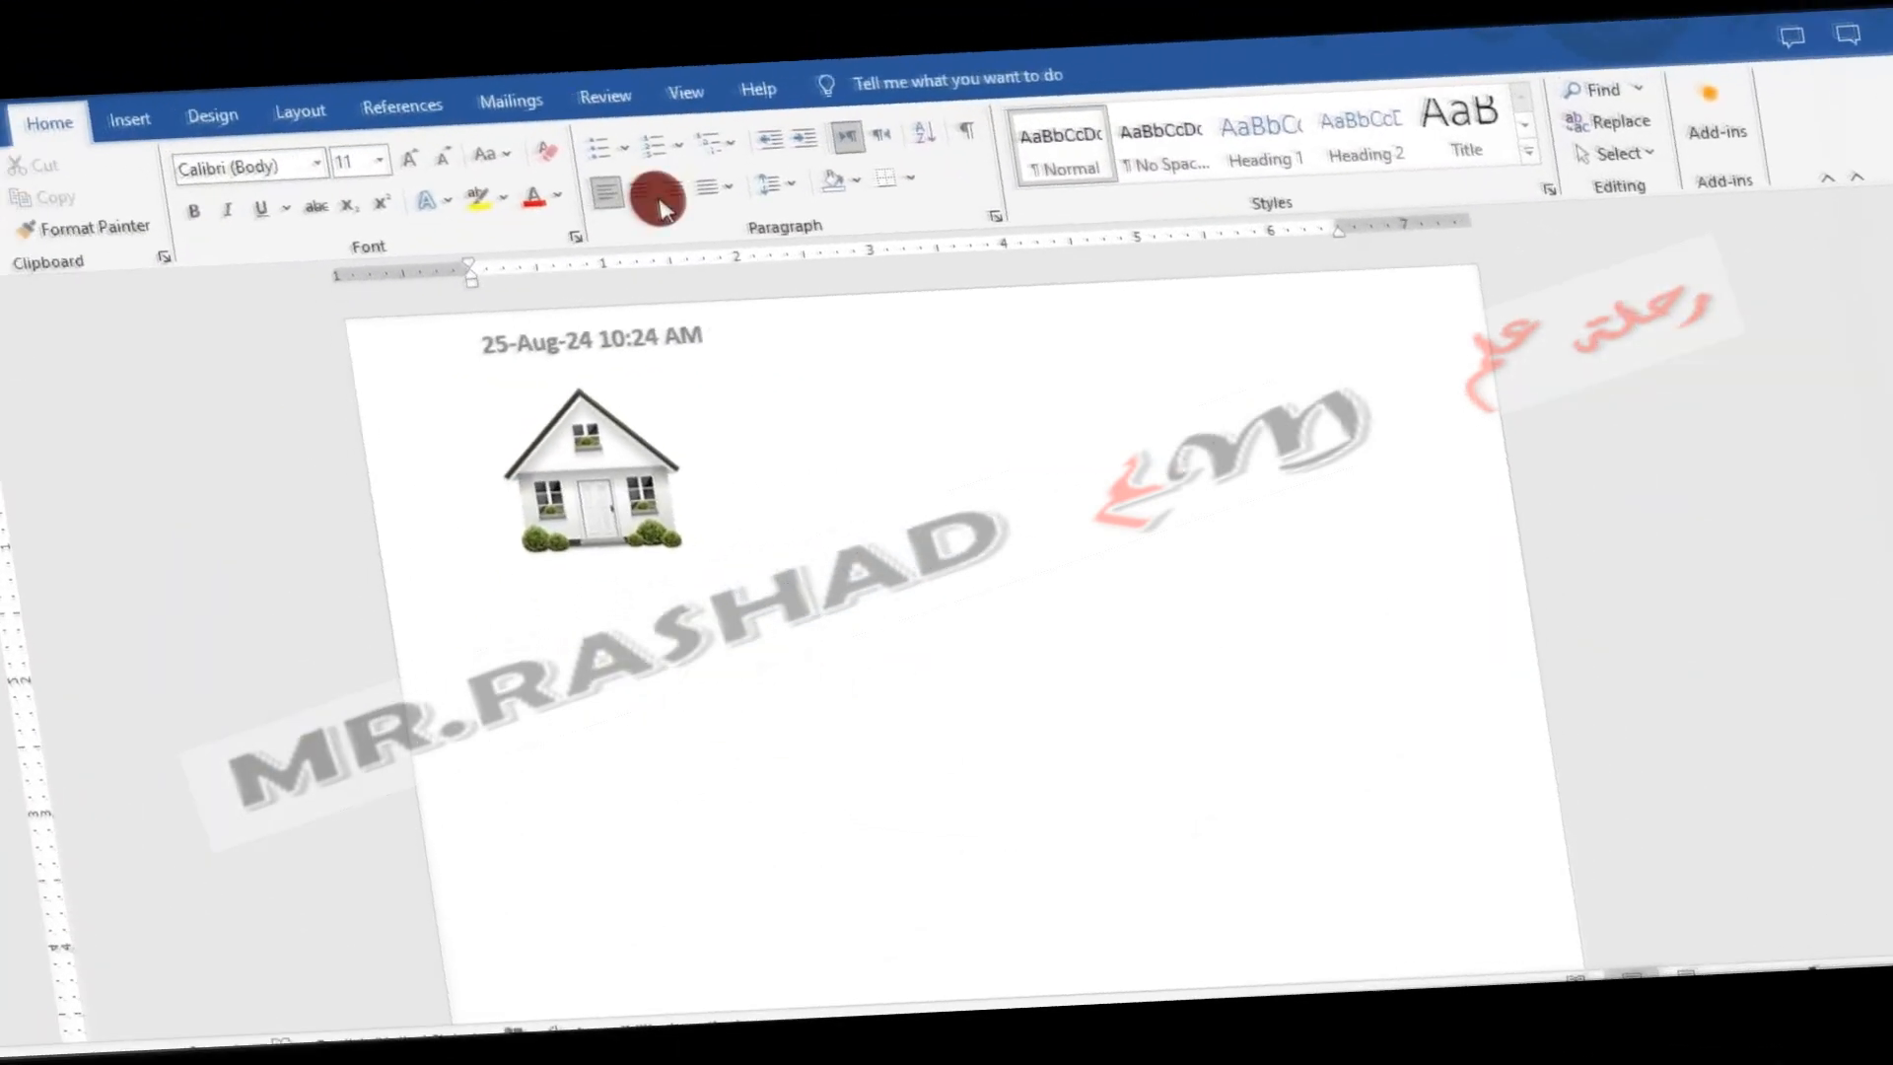
click(658, 197)
click(955, 491)
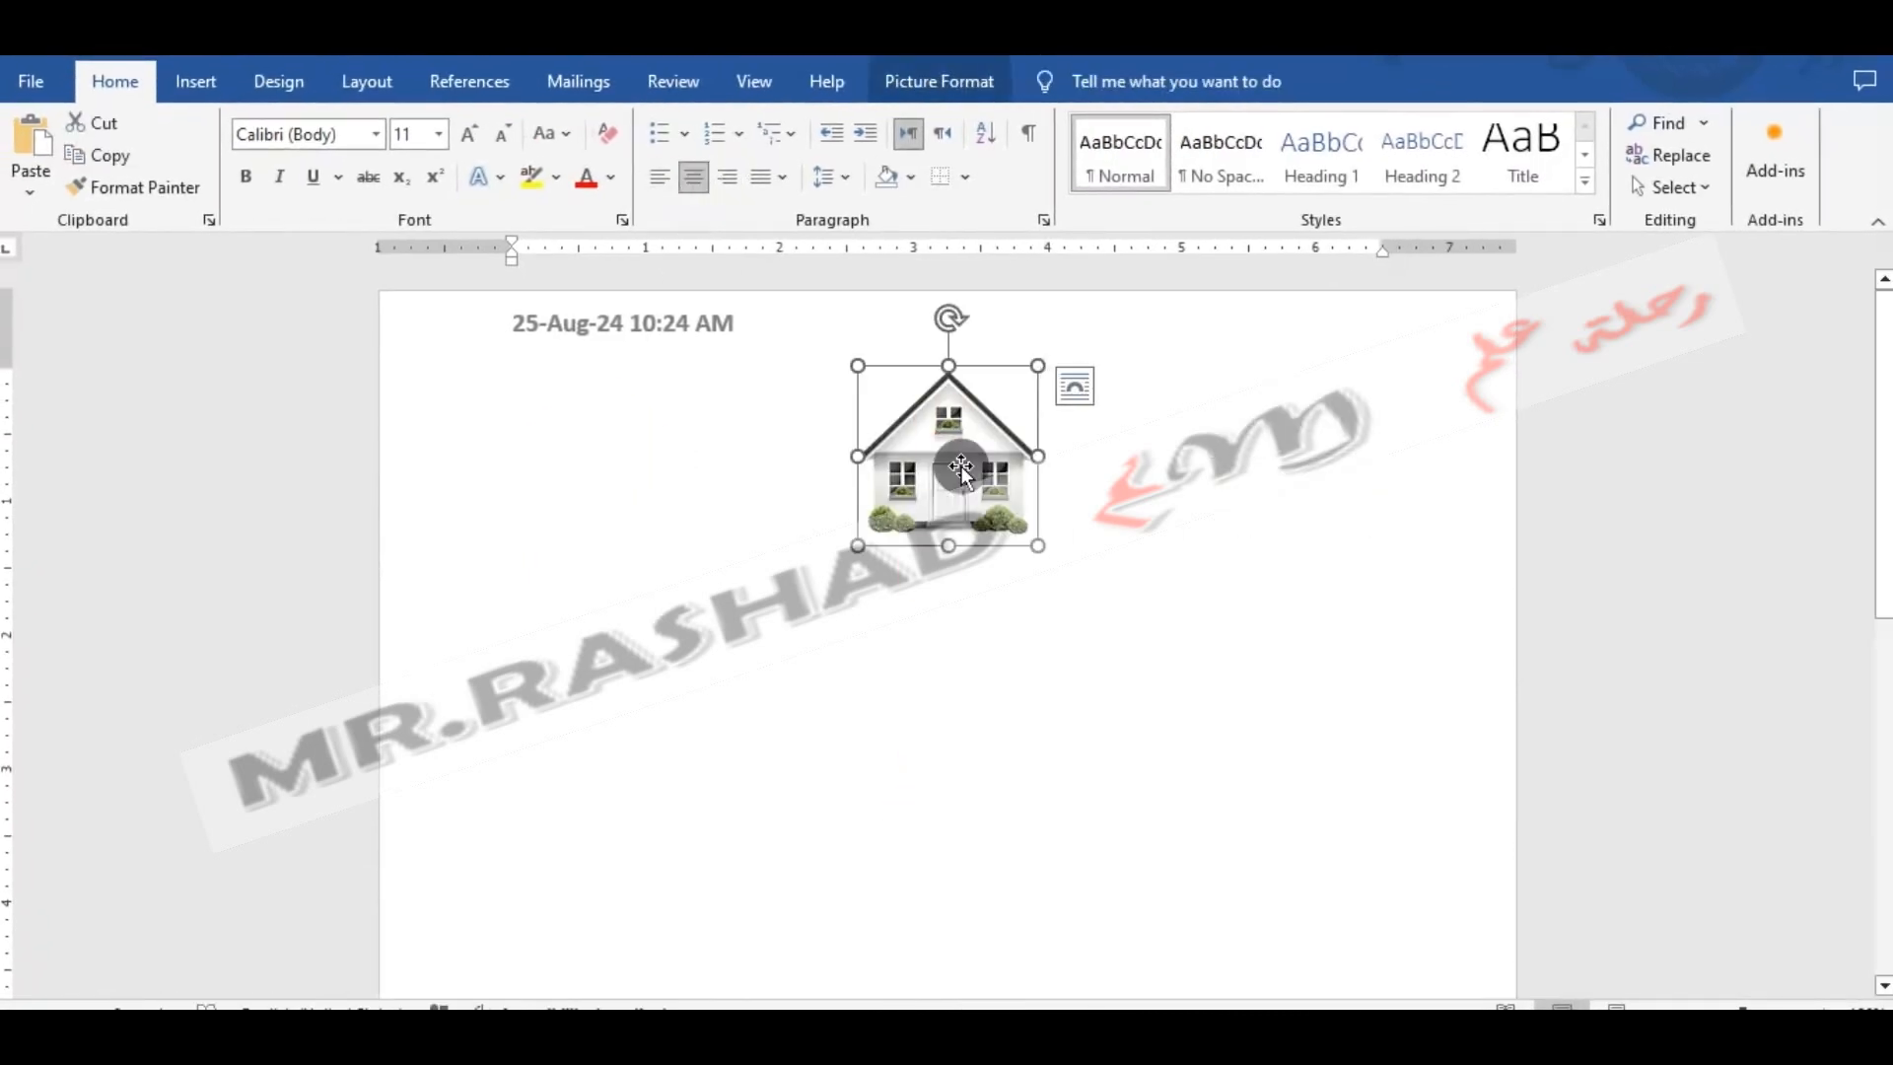
- Delete the house picture from the document
scroll(946, 625, down, 1)
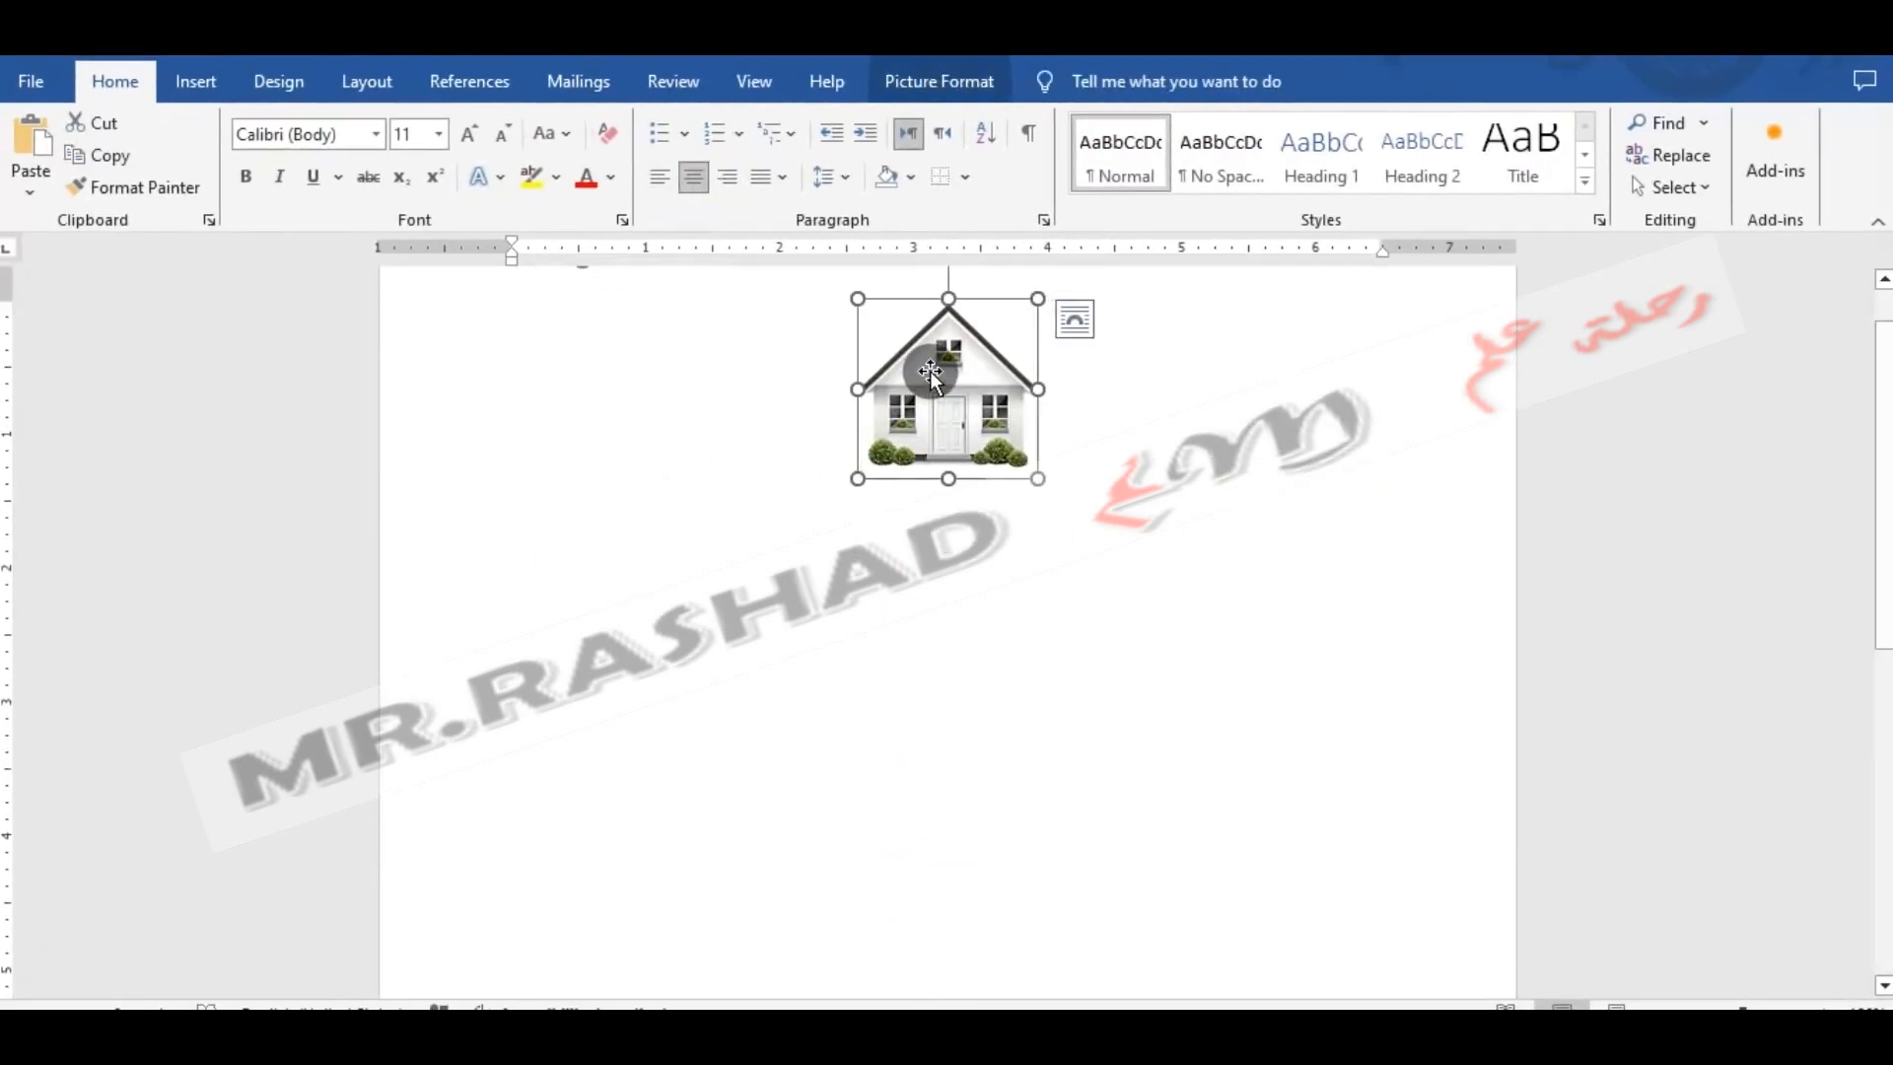
key(Delete)
click(1885, 742)
drag(1885, 739, 1885, 383)
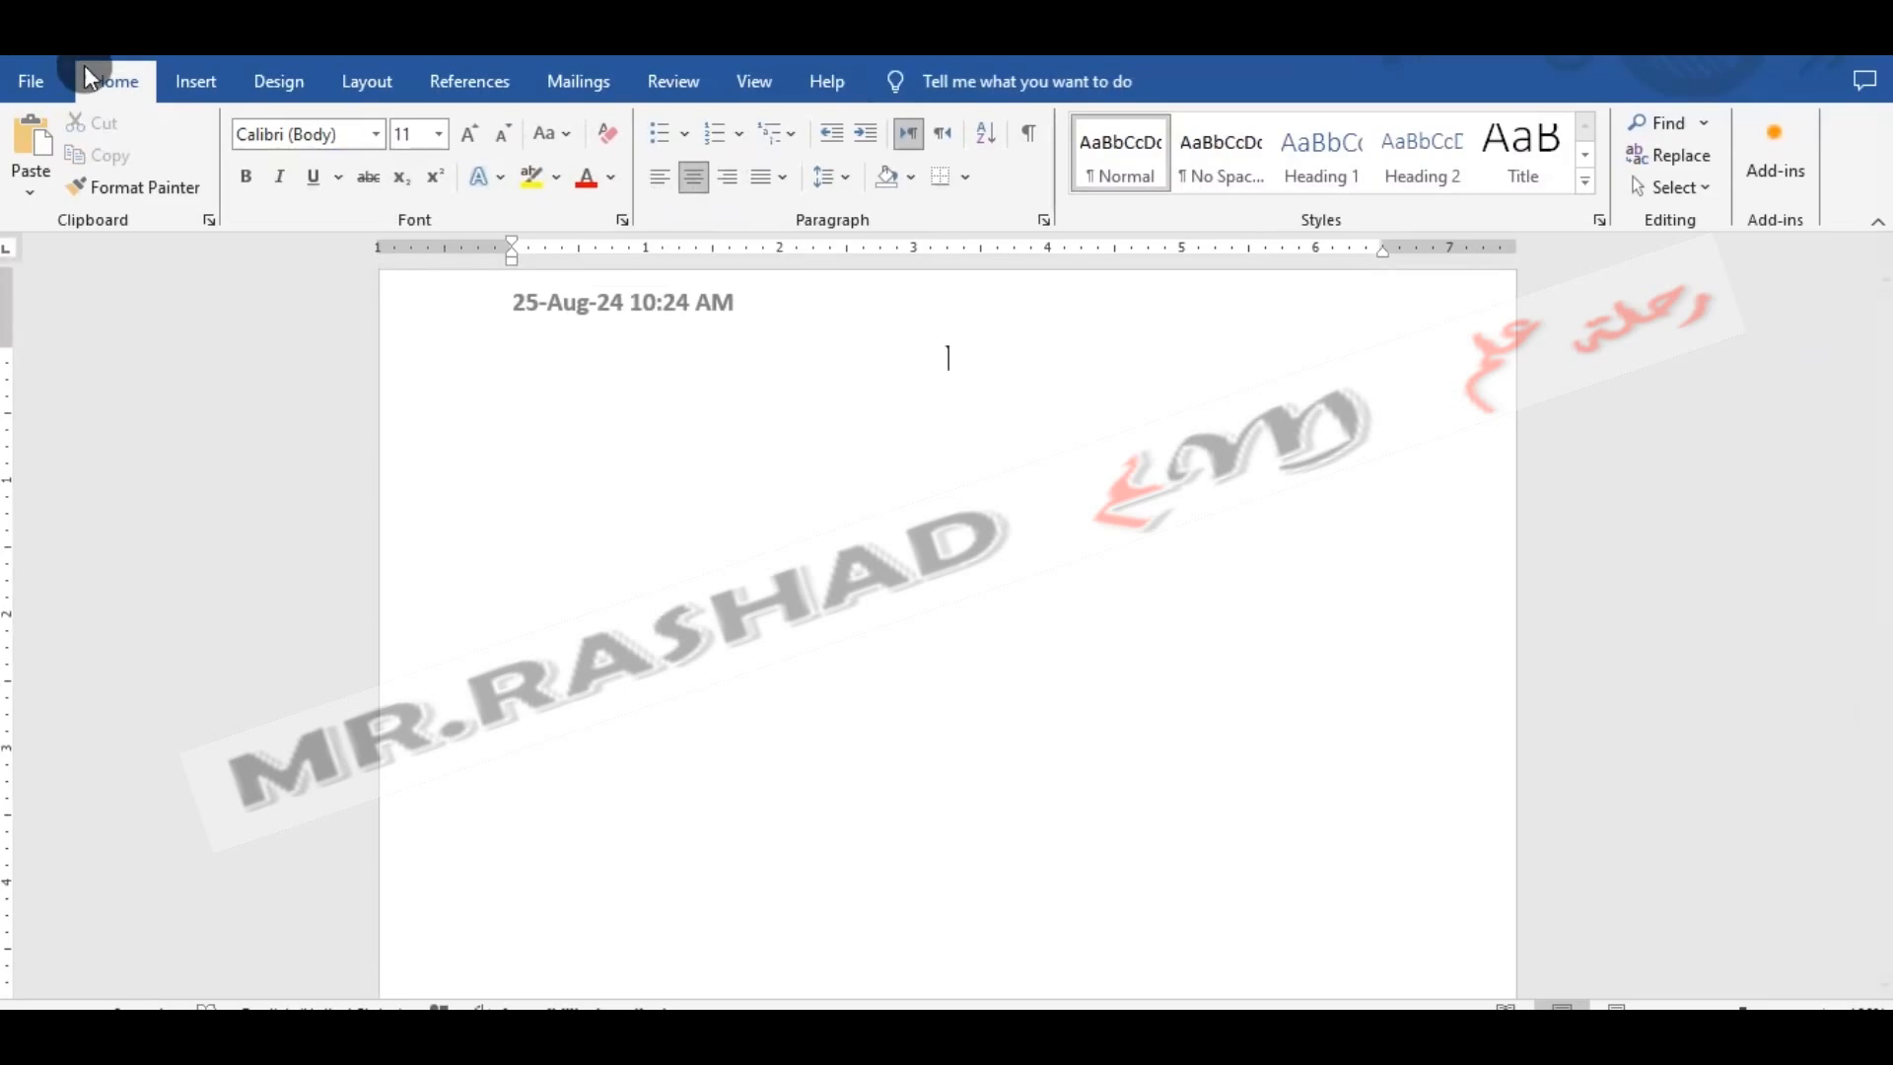
- Draw a rectangle about 3.75" wide and 0.97" high, centered on the page below the header
click(221, 80)
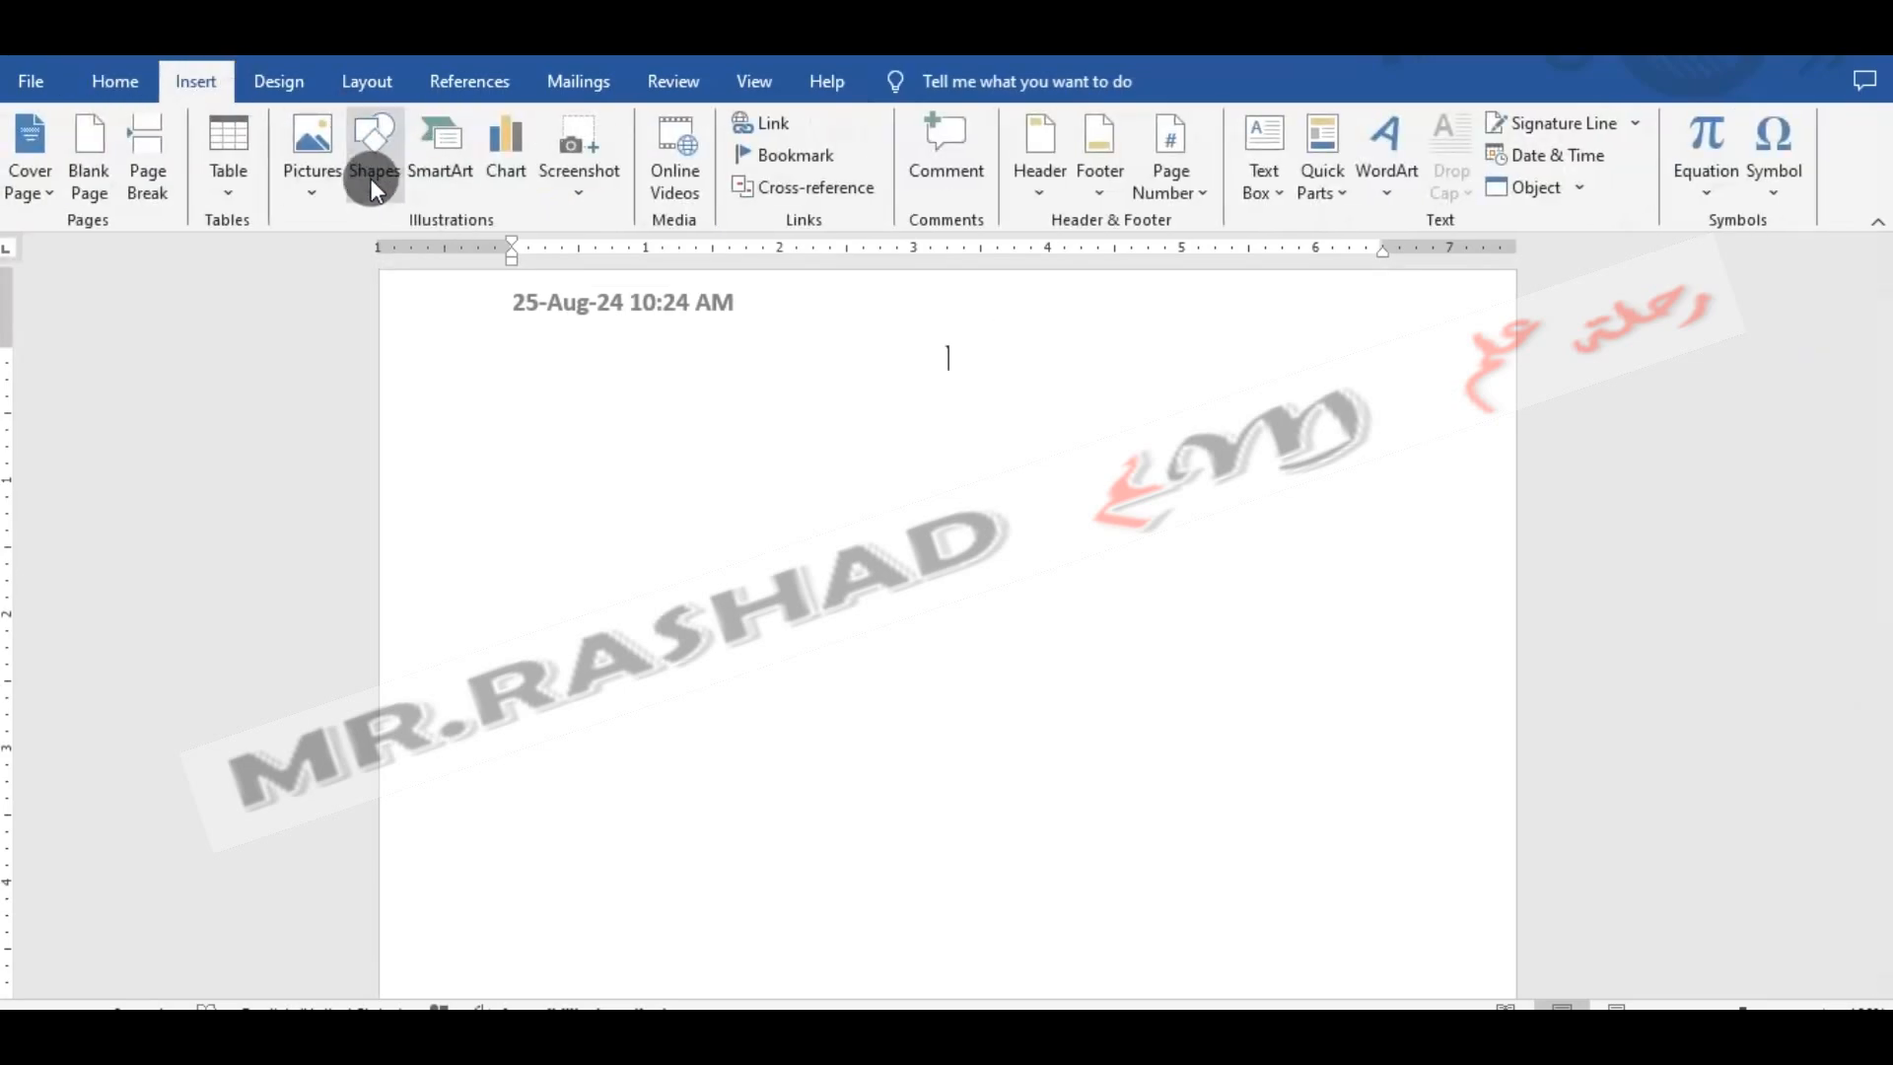
click(372, 177)
click(439, 252)
mouse_move(1199, 461)
mouse_down()
mouse_move(799, 486)
mouse_move(695, 593)
mouse_up()
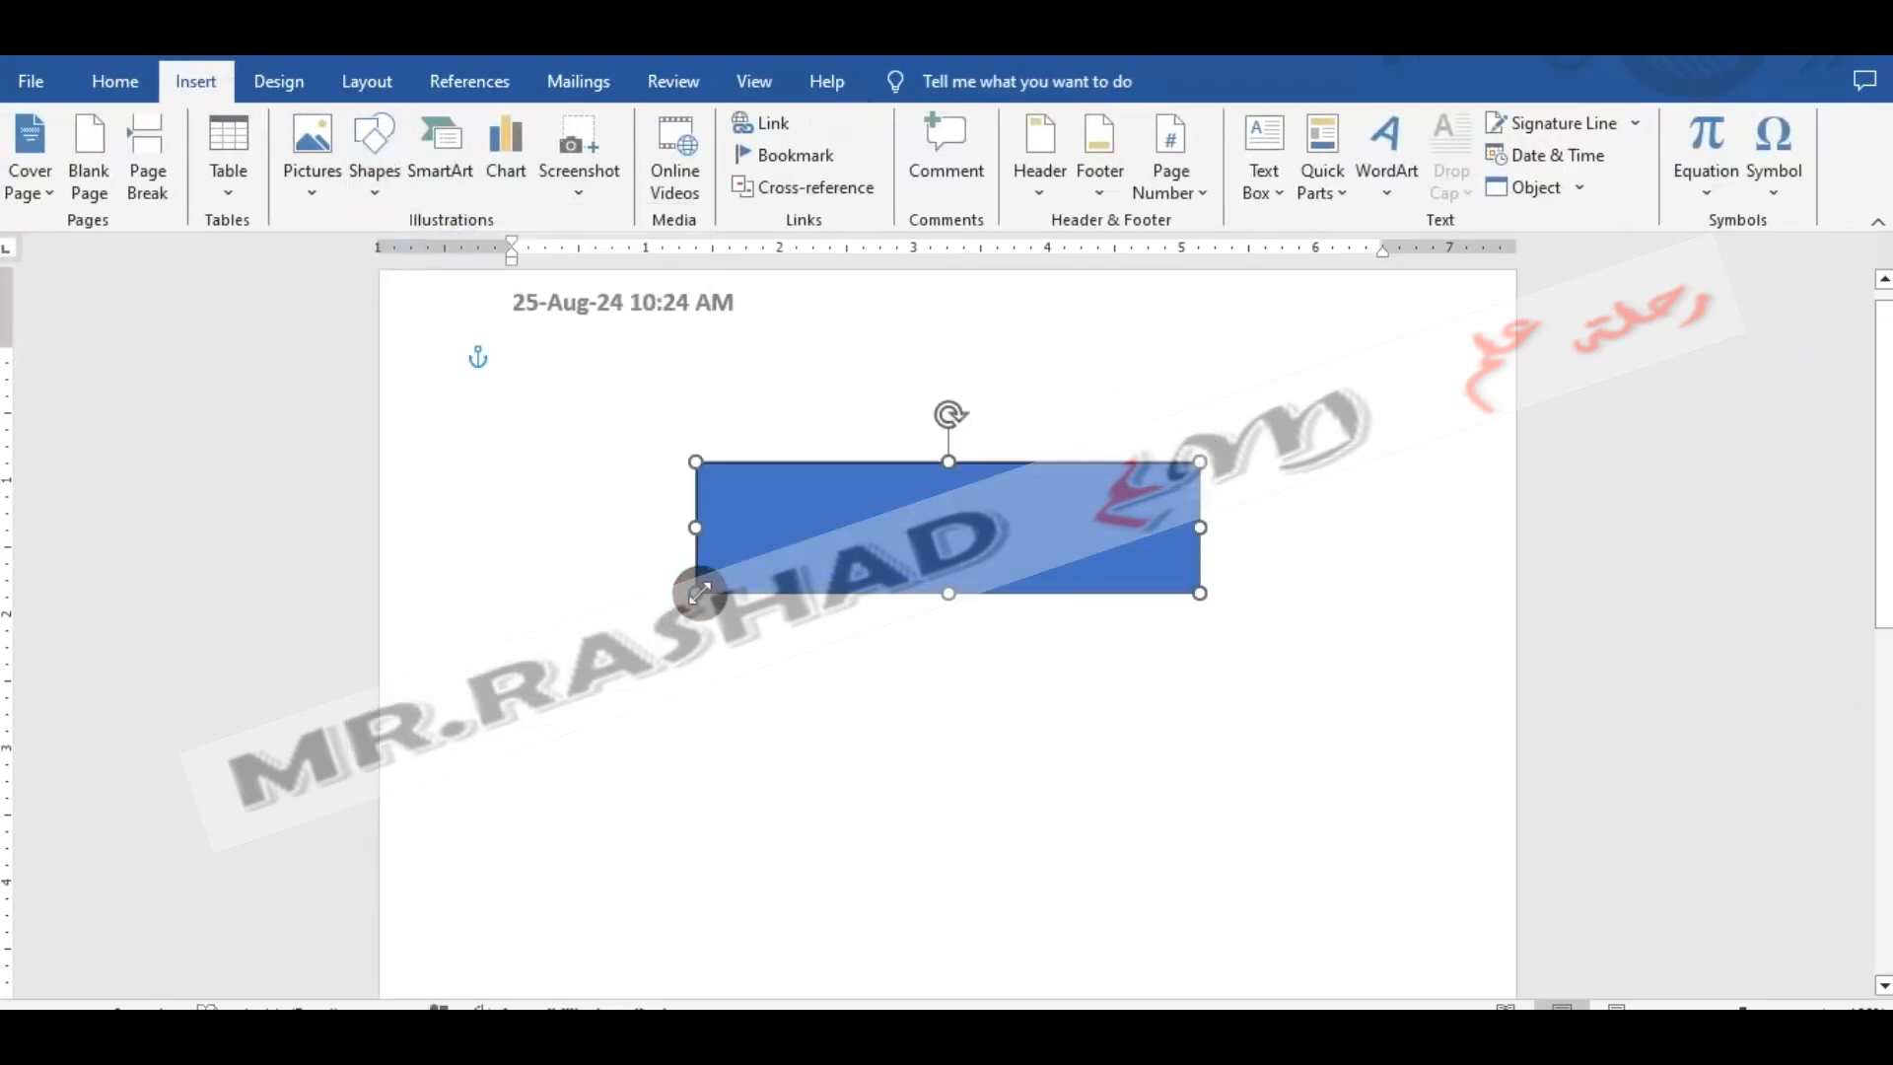
- Make the rectangle accept text and paste the copied رحلة علم logo inside it
right_click(913, 496)
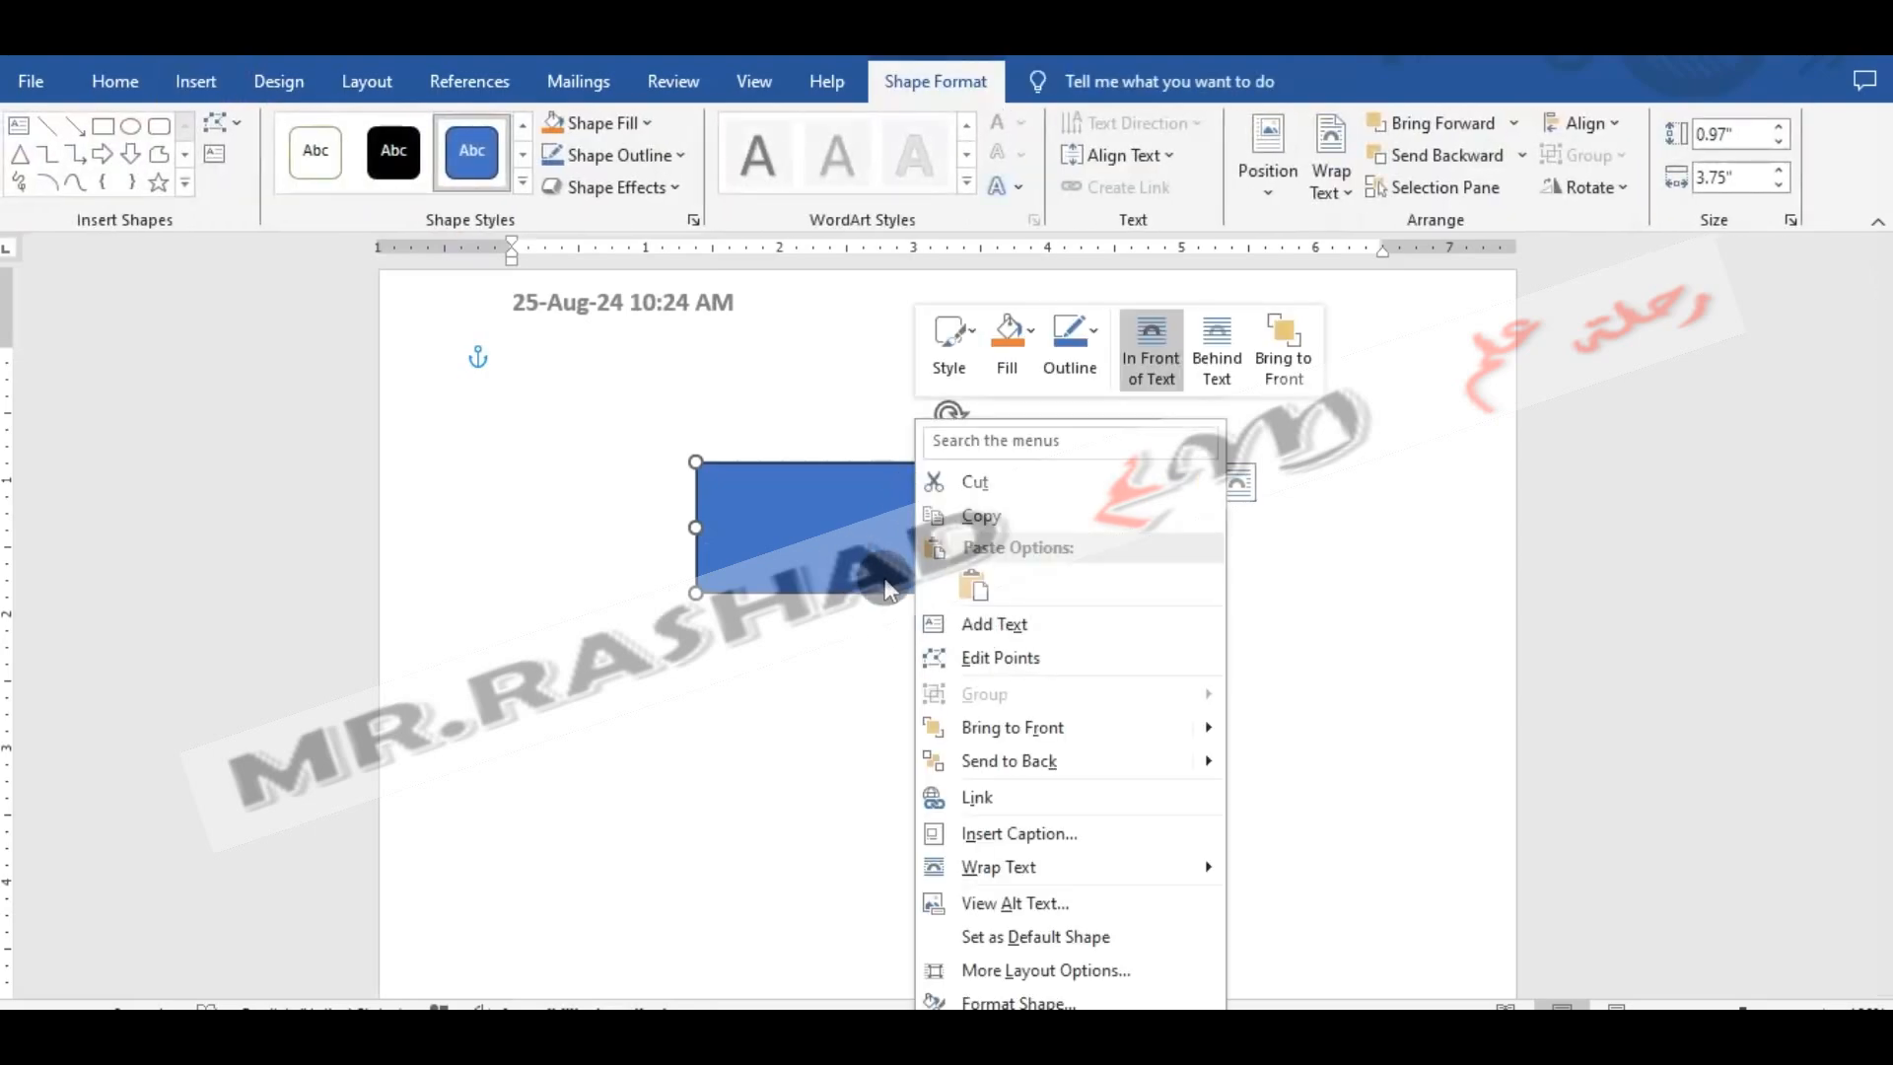
click(954, 631)
key(ctrl+v)
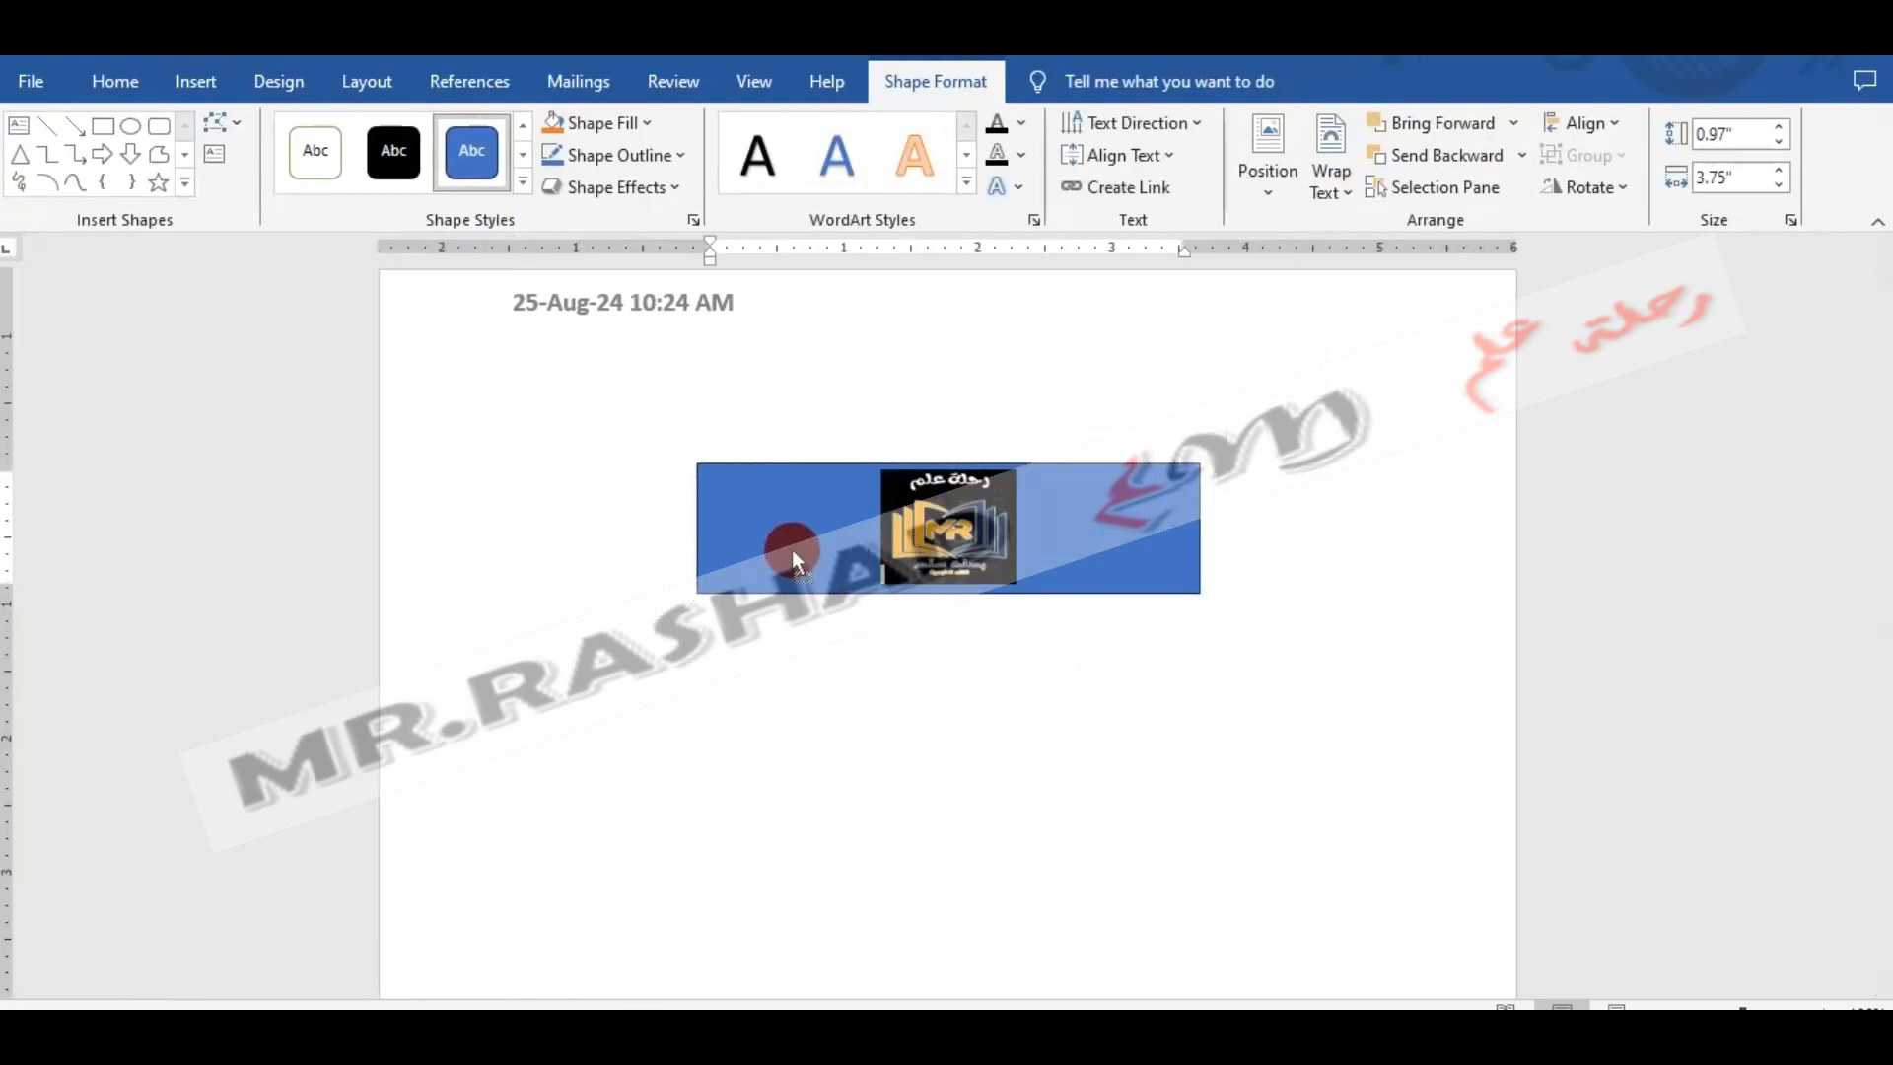
- Narrow the blue rectangle around the رحلة علم logo to about 1.22" wide
drag(792, 552, 778, 539)
click(761, 448)
drag(922, 532, 773, 541)
click(700, 595)
drag(700, 595, 1034, 594)
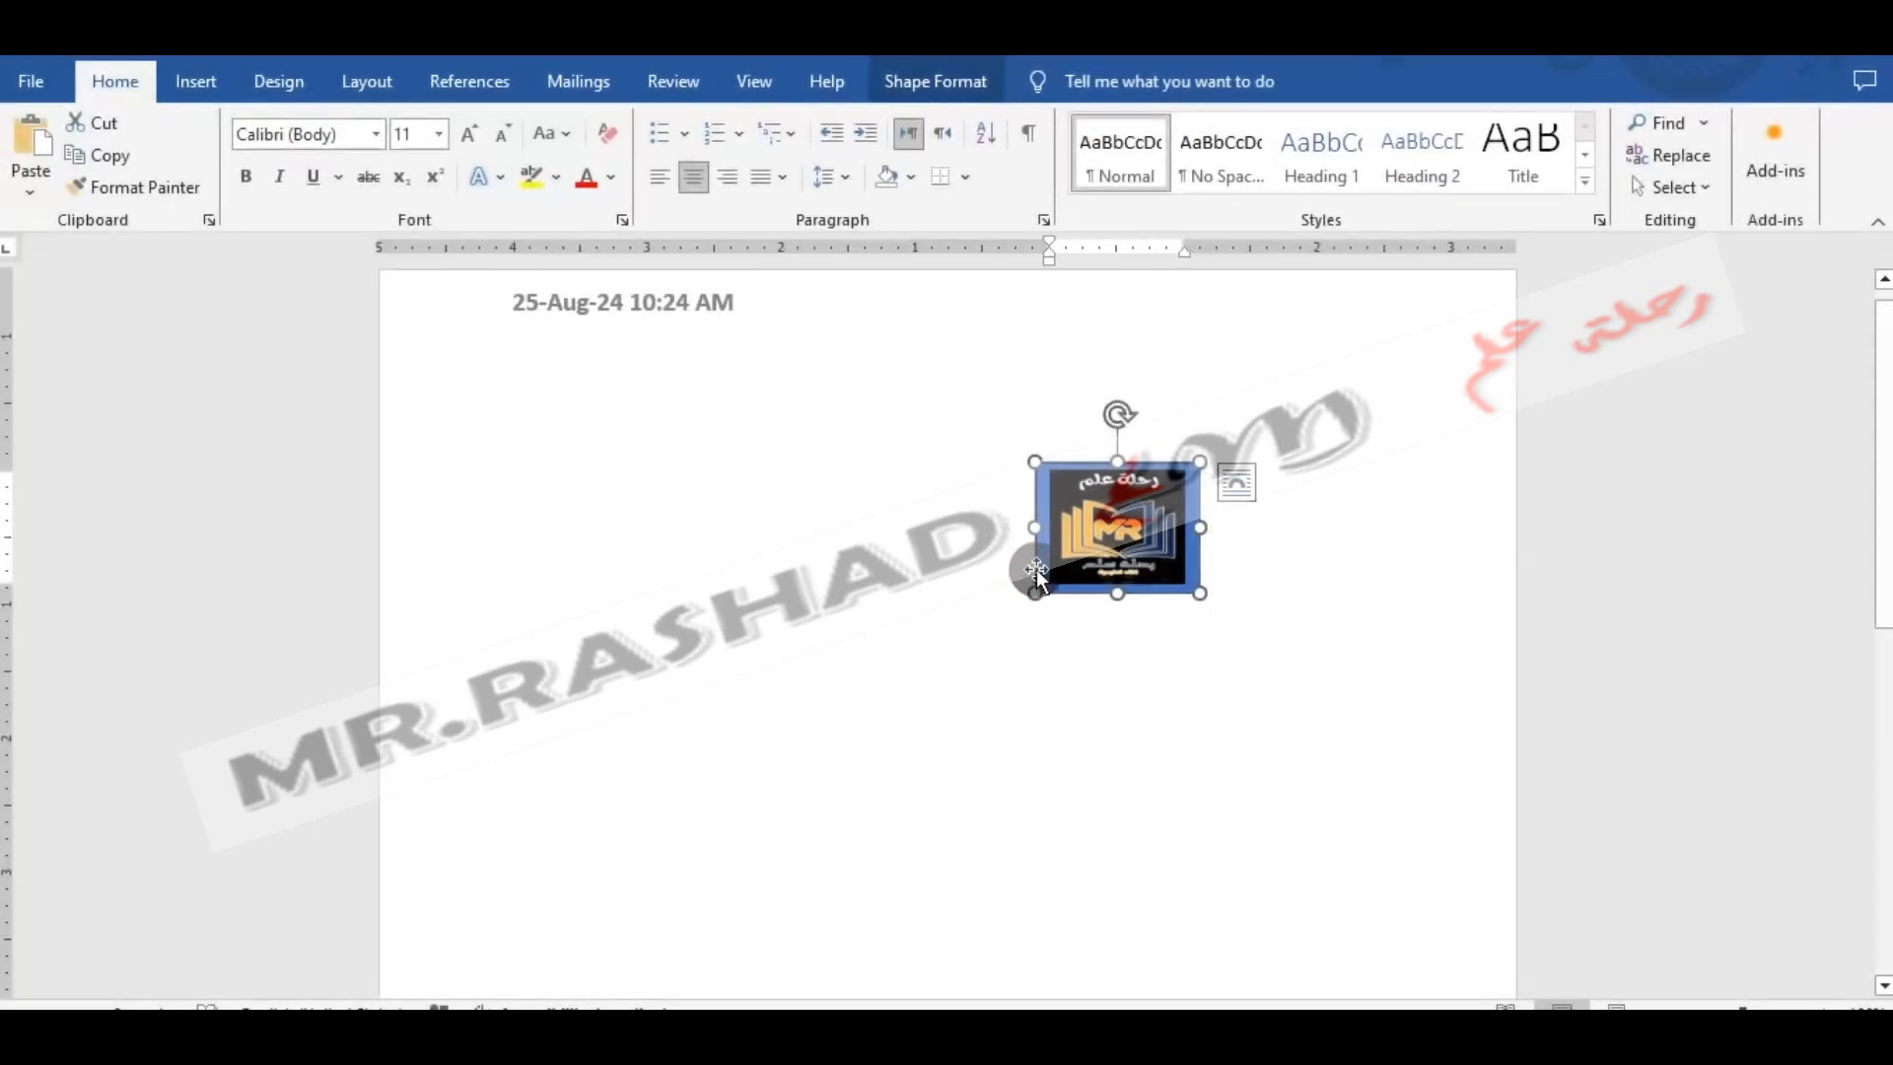
- Apply the black transparent, outline-free preset style to the logo shape and move it to the page's upper-right corner
click(950, 92)
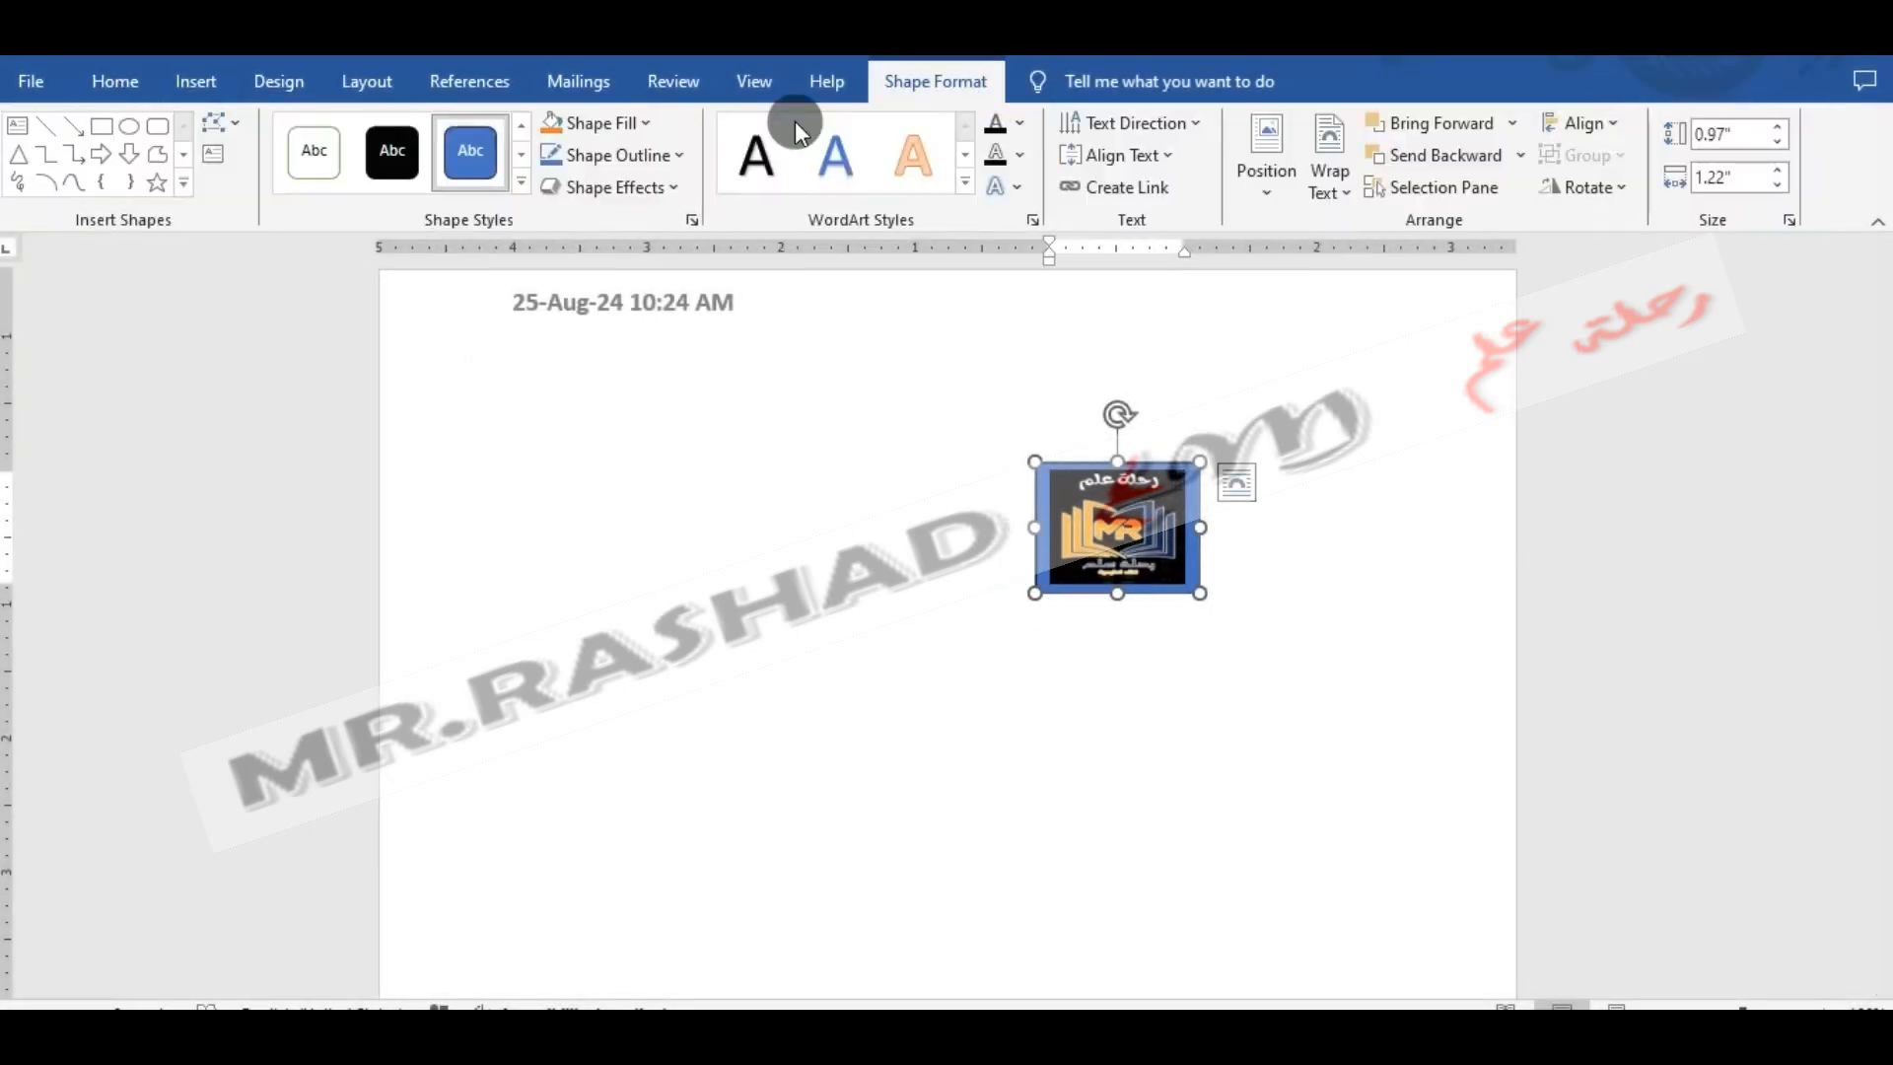
click(522, 184)
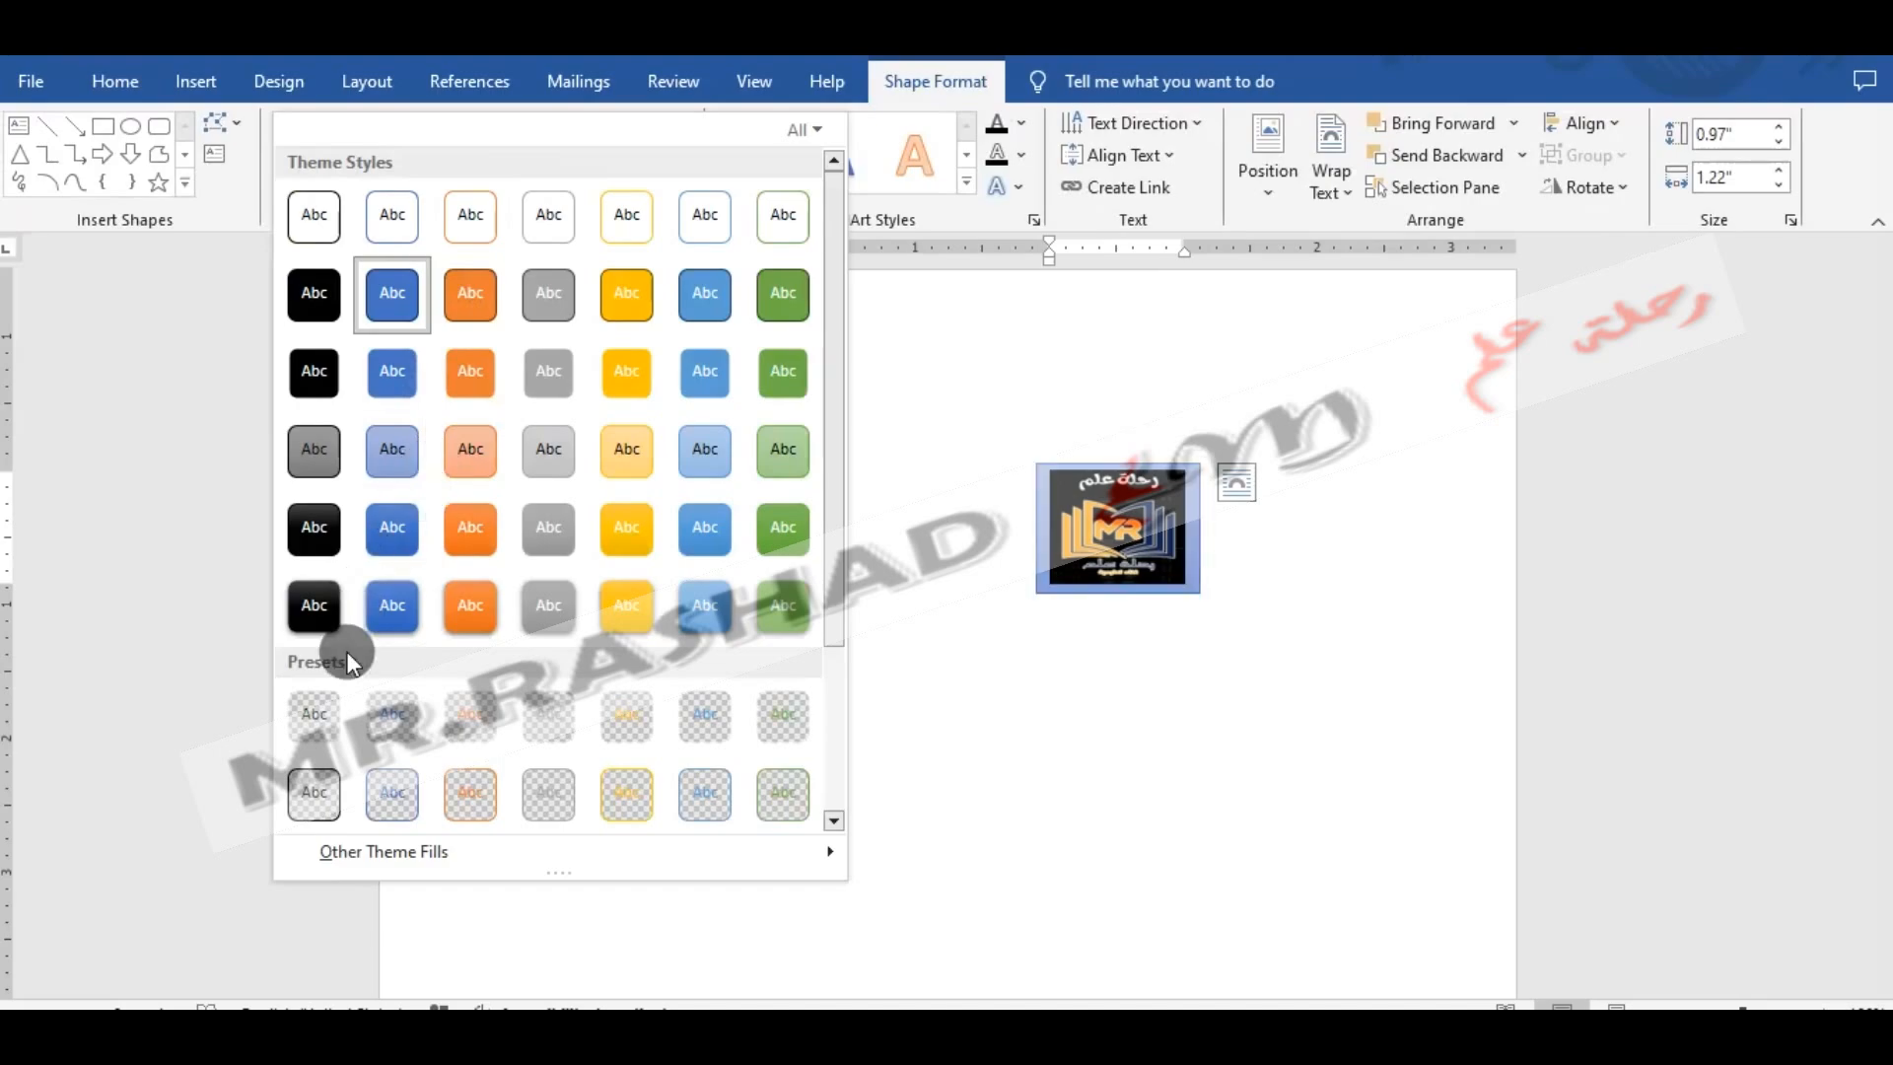
click(335, 698)
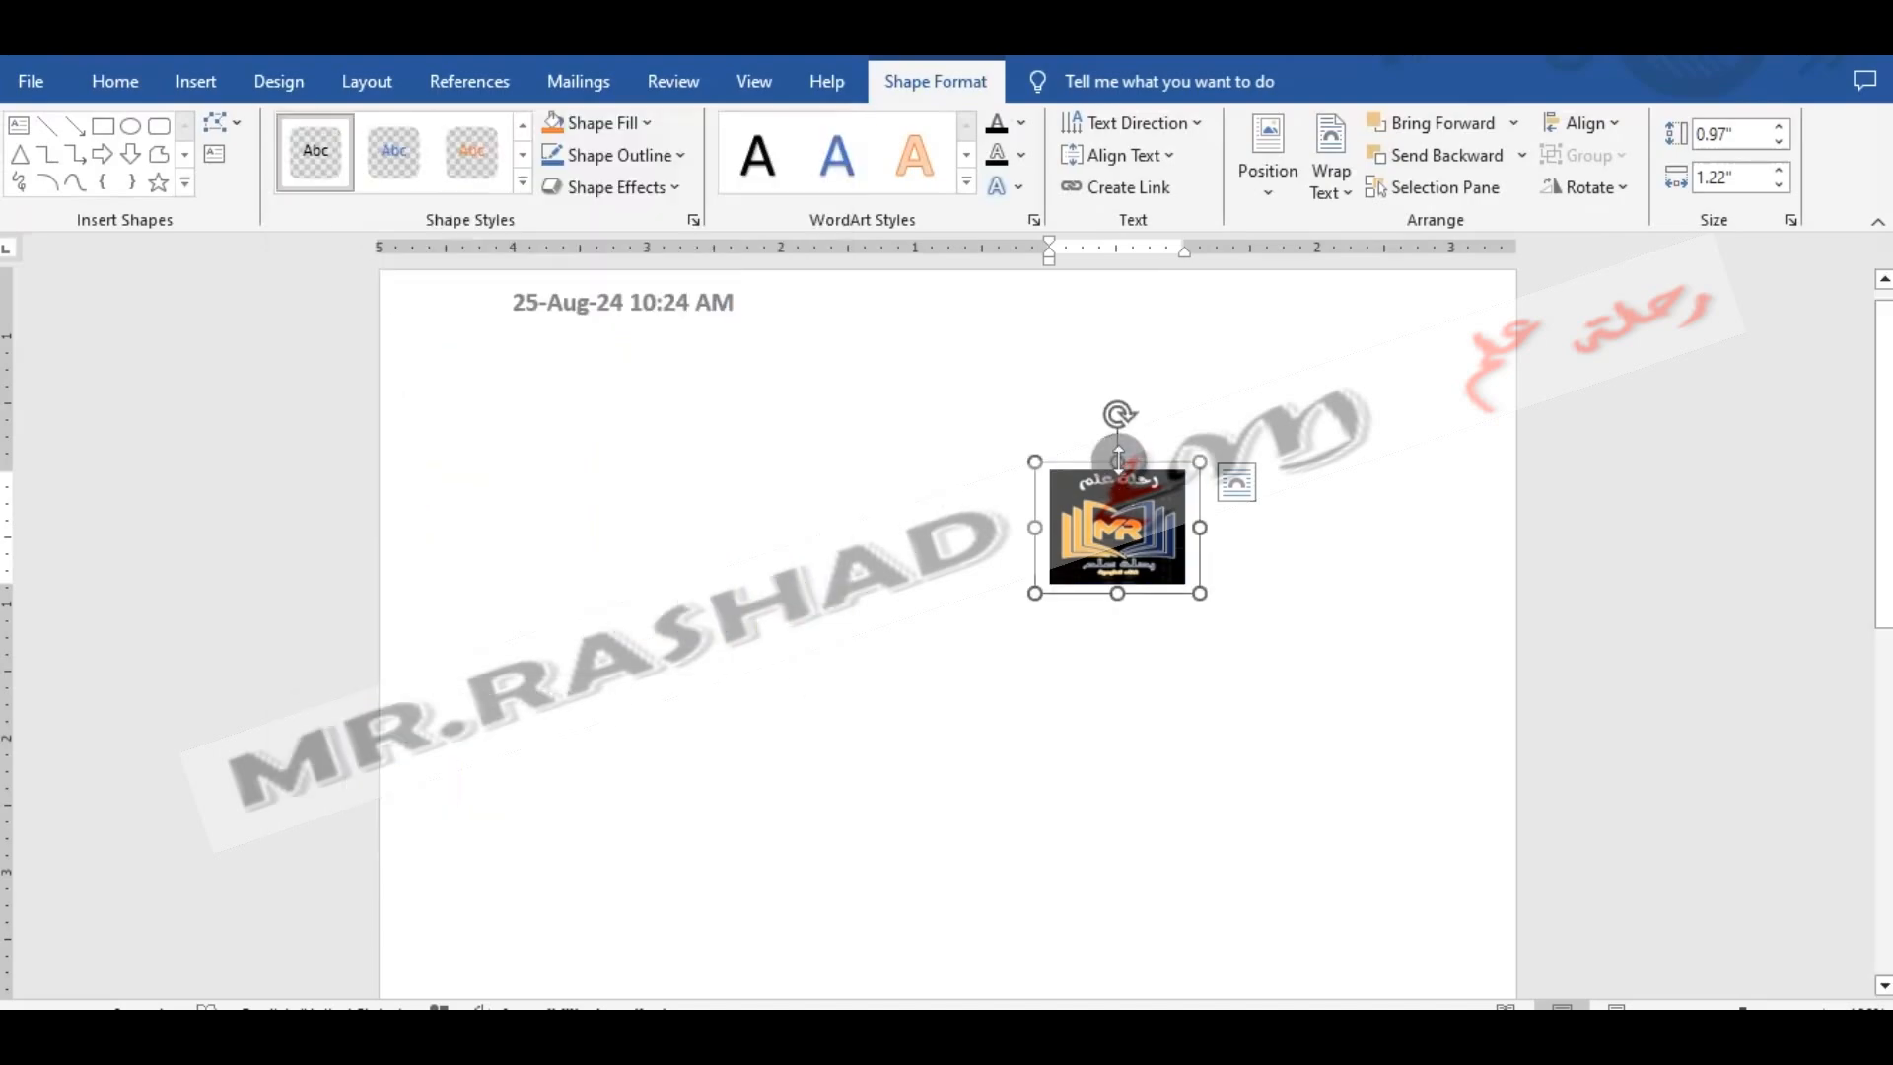
drag(1059, 459, 1364, 298)
click(1209, 575)
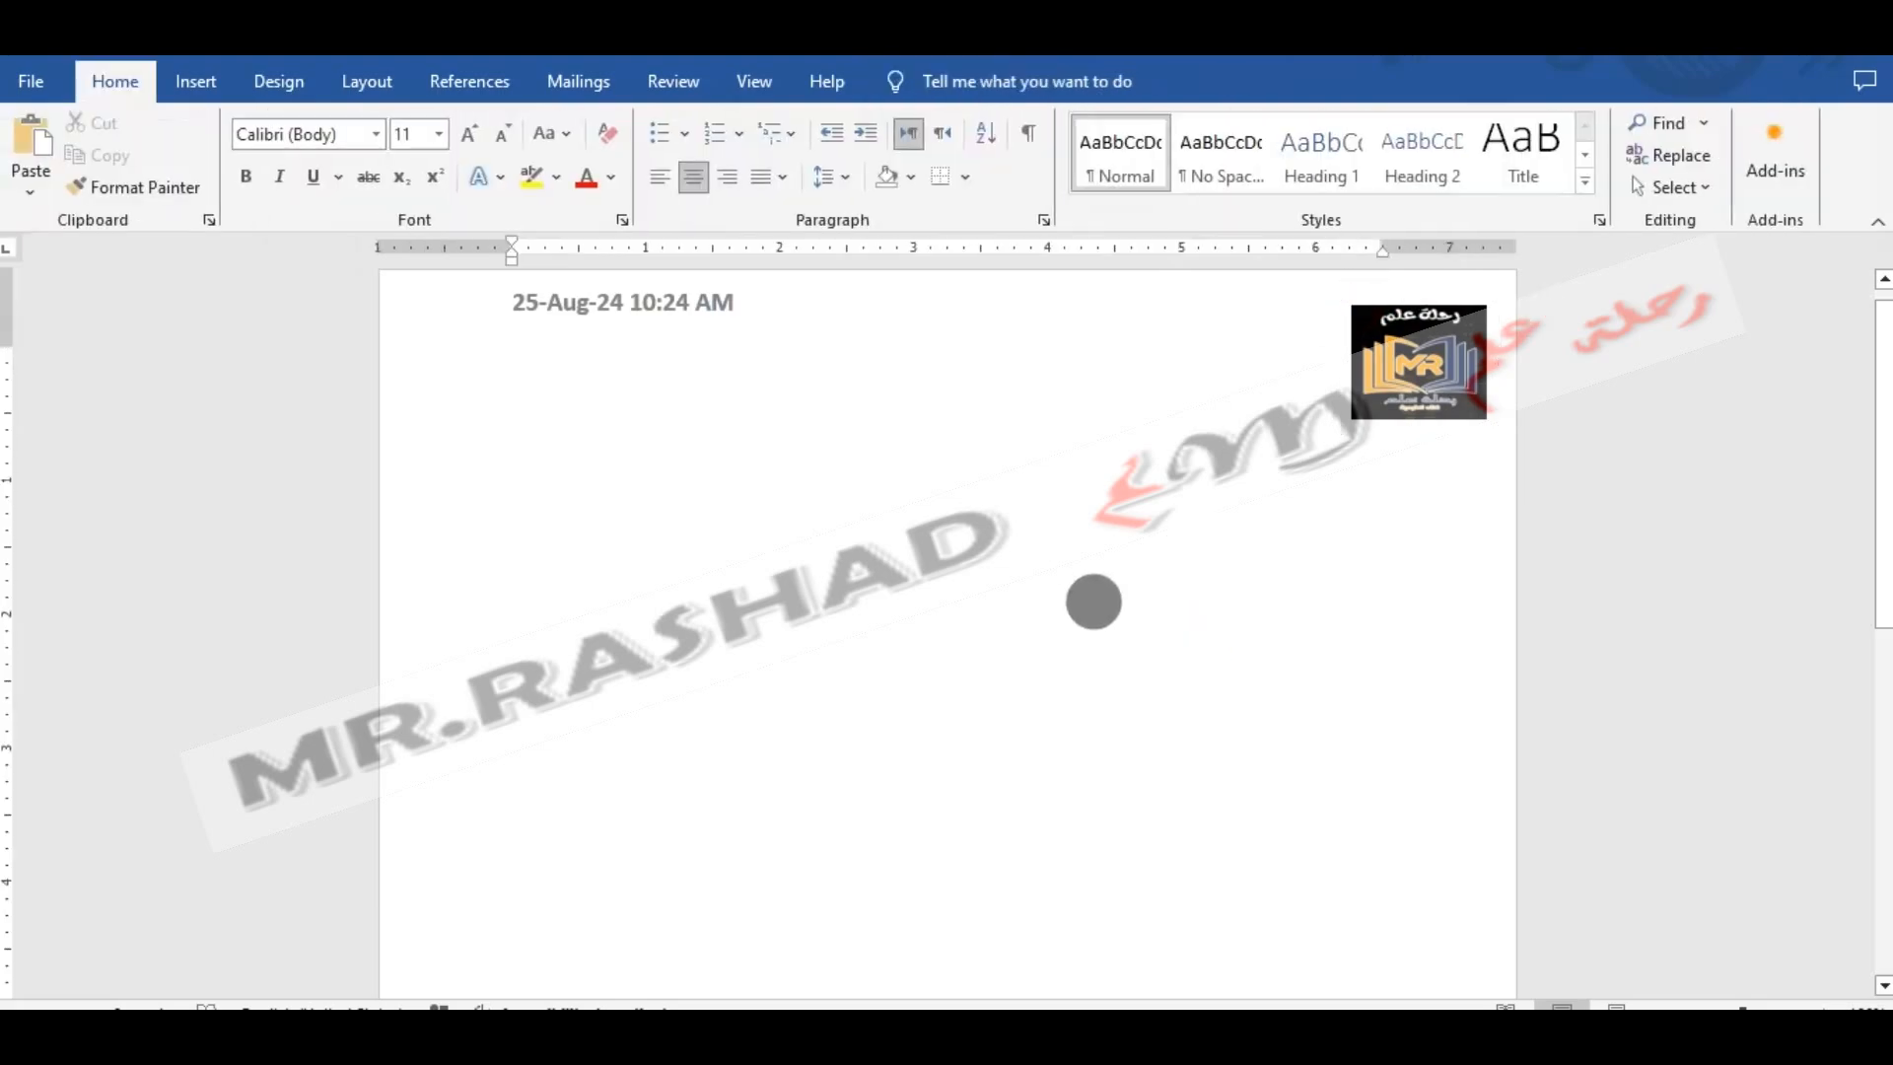
- Draw a rectangle about 7.12" wide and 0.65" high across the page below the logo
click(205, 79)
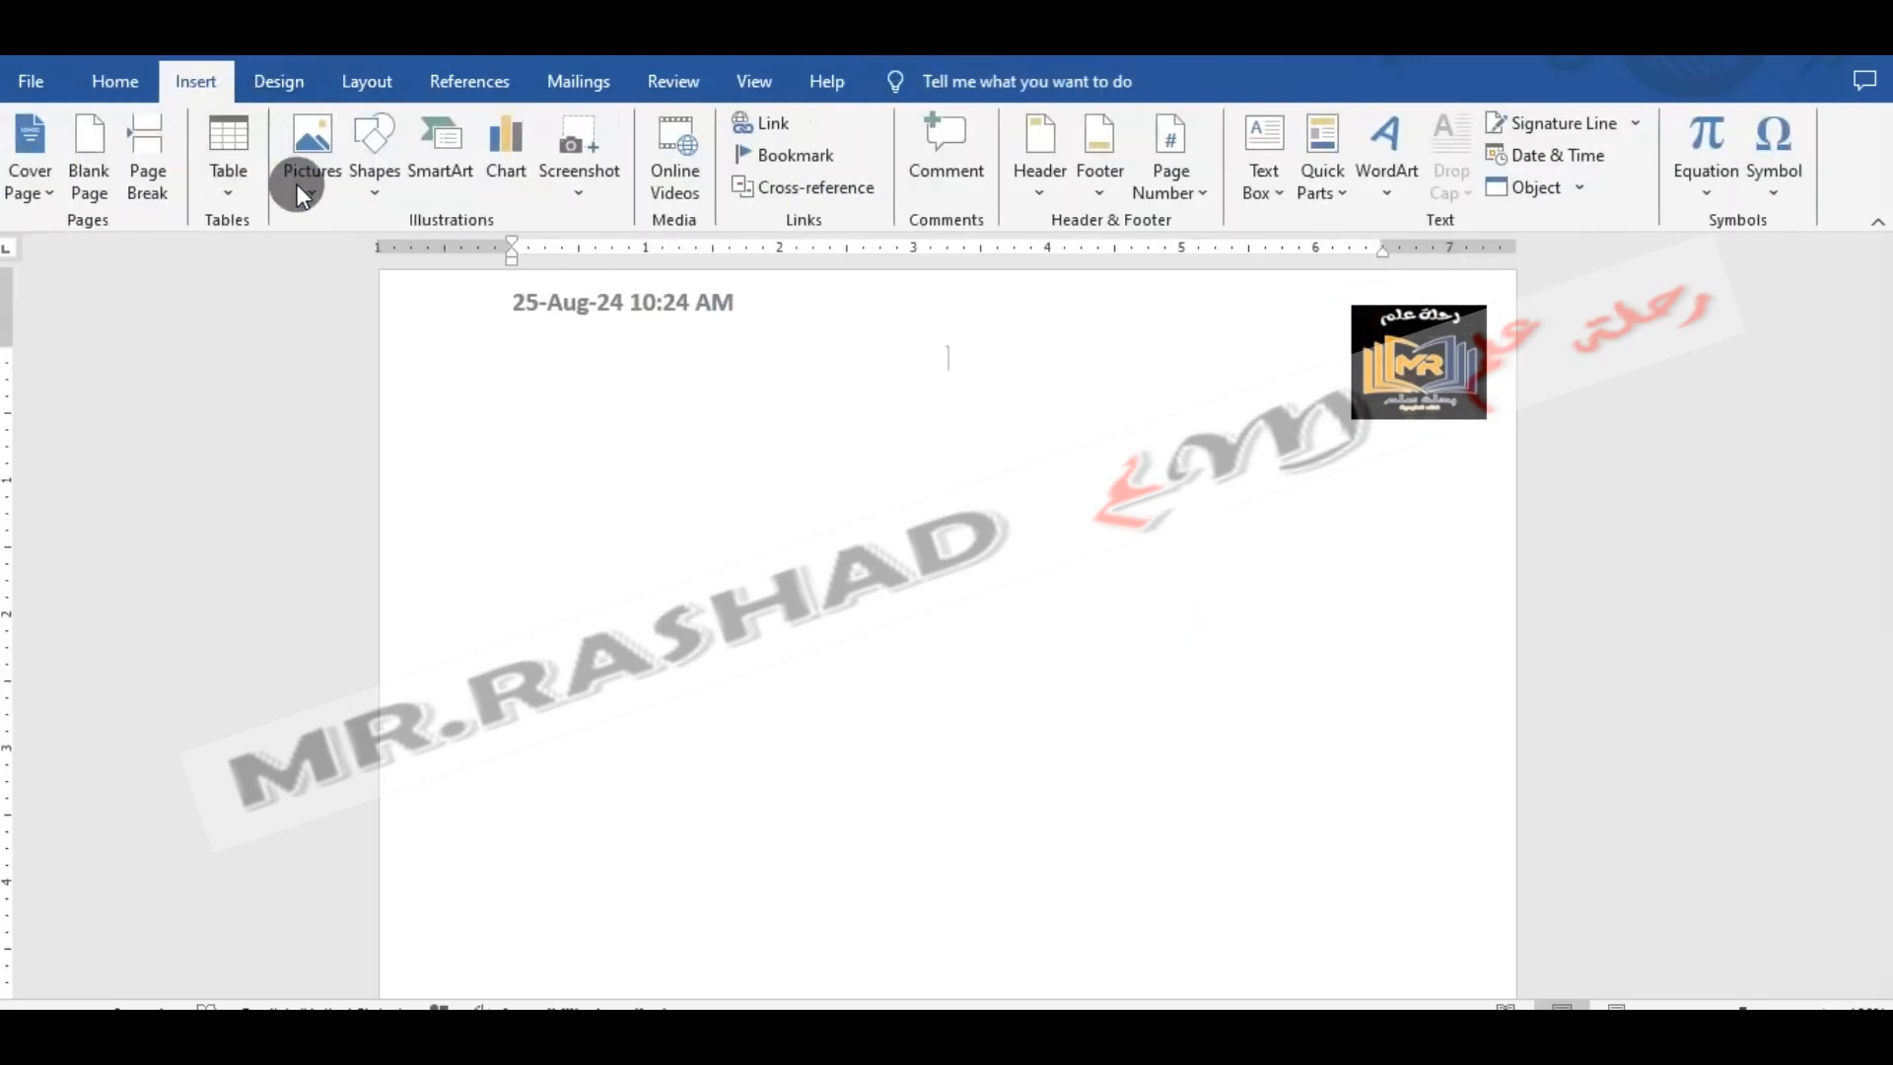
click(405, 170)
click(434, 257)
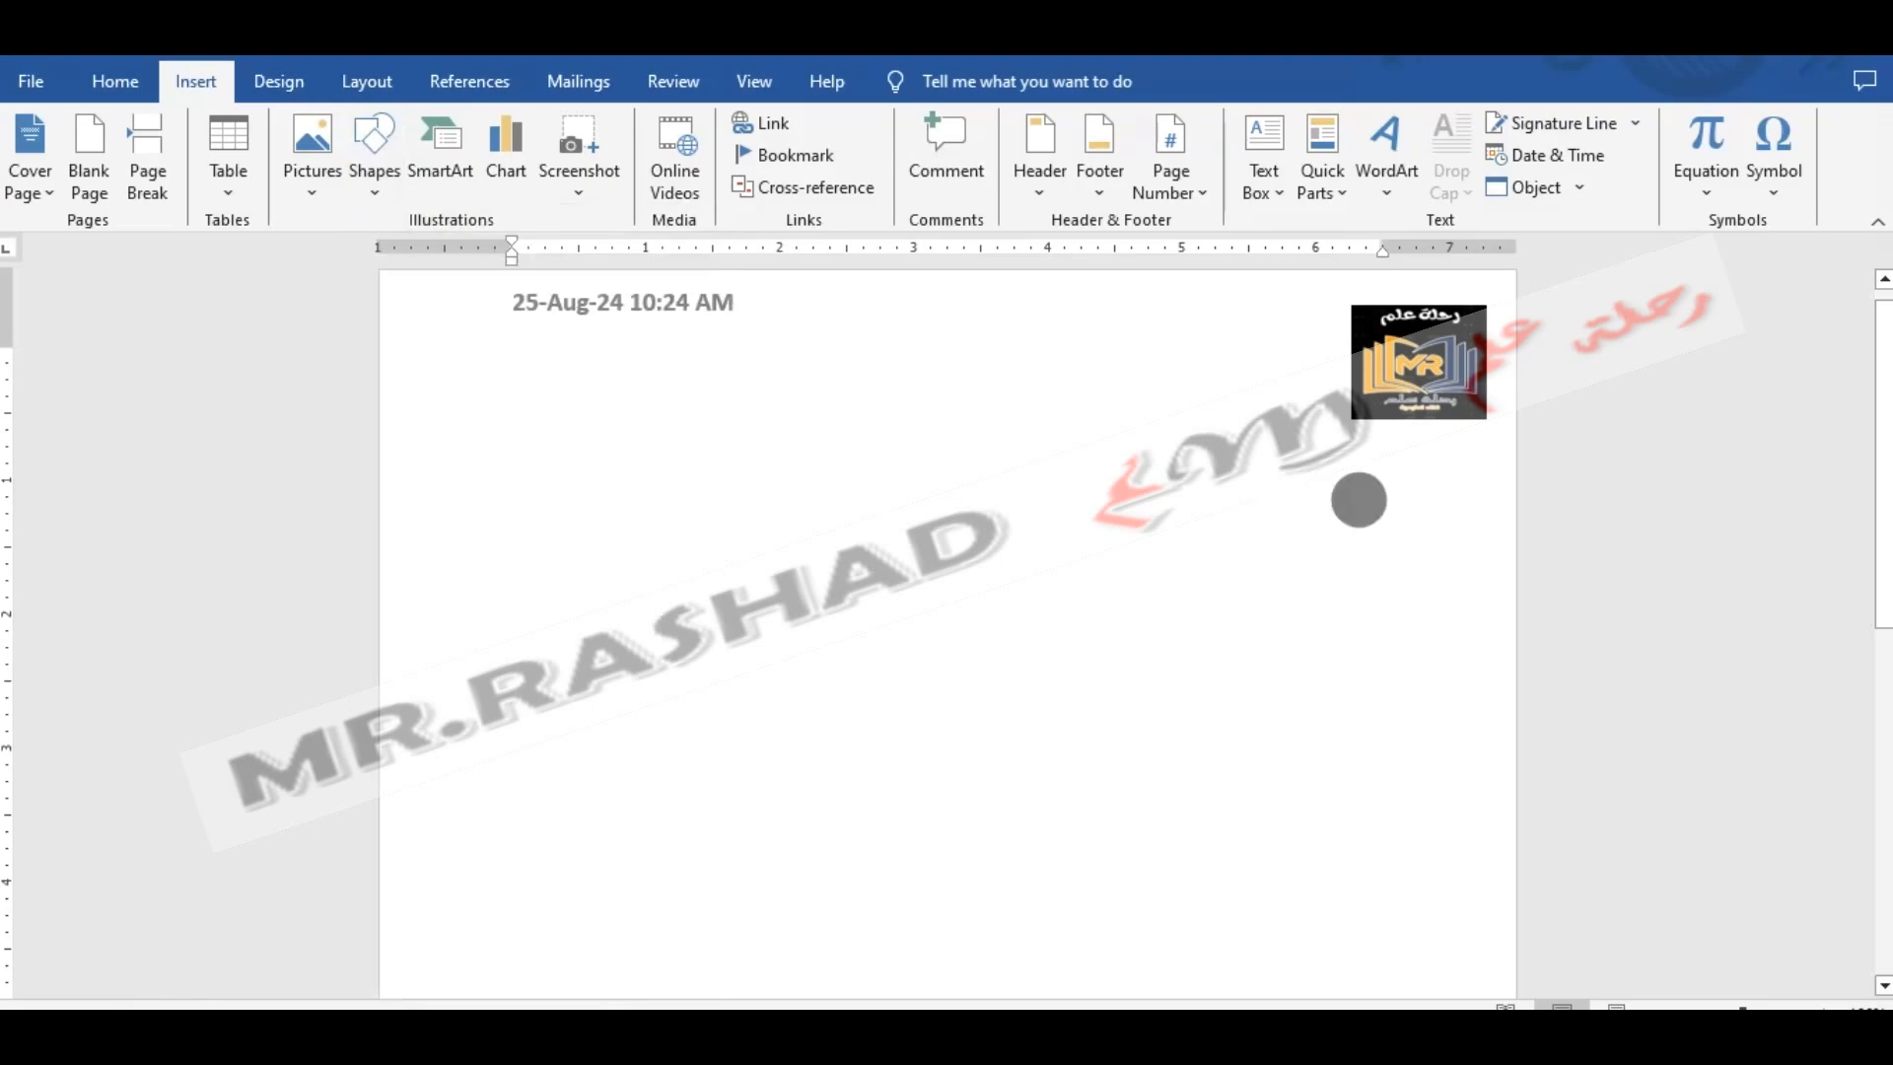
mouse_move(1434, 477)
mouse_down()
mouse_move(617, 549)
mouse_move(545, 536)
mouse_move(479, 564)
mouse_up()
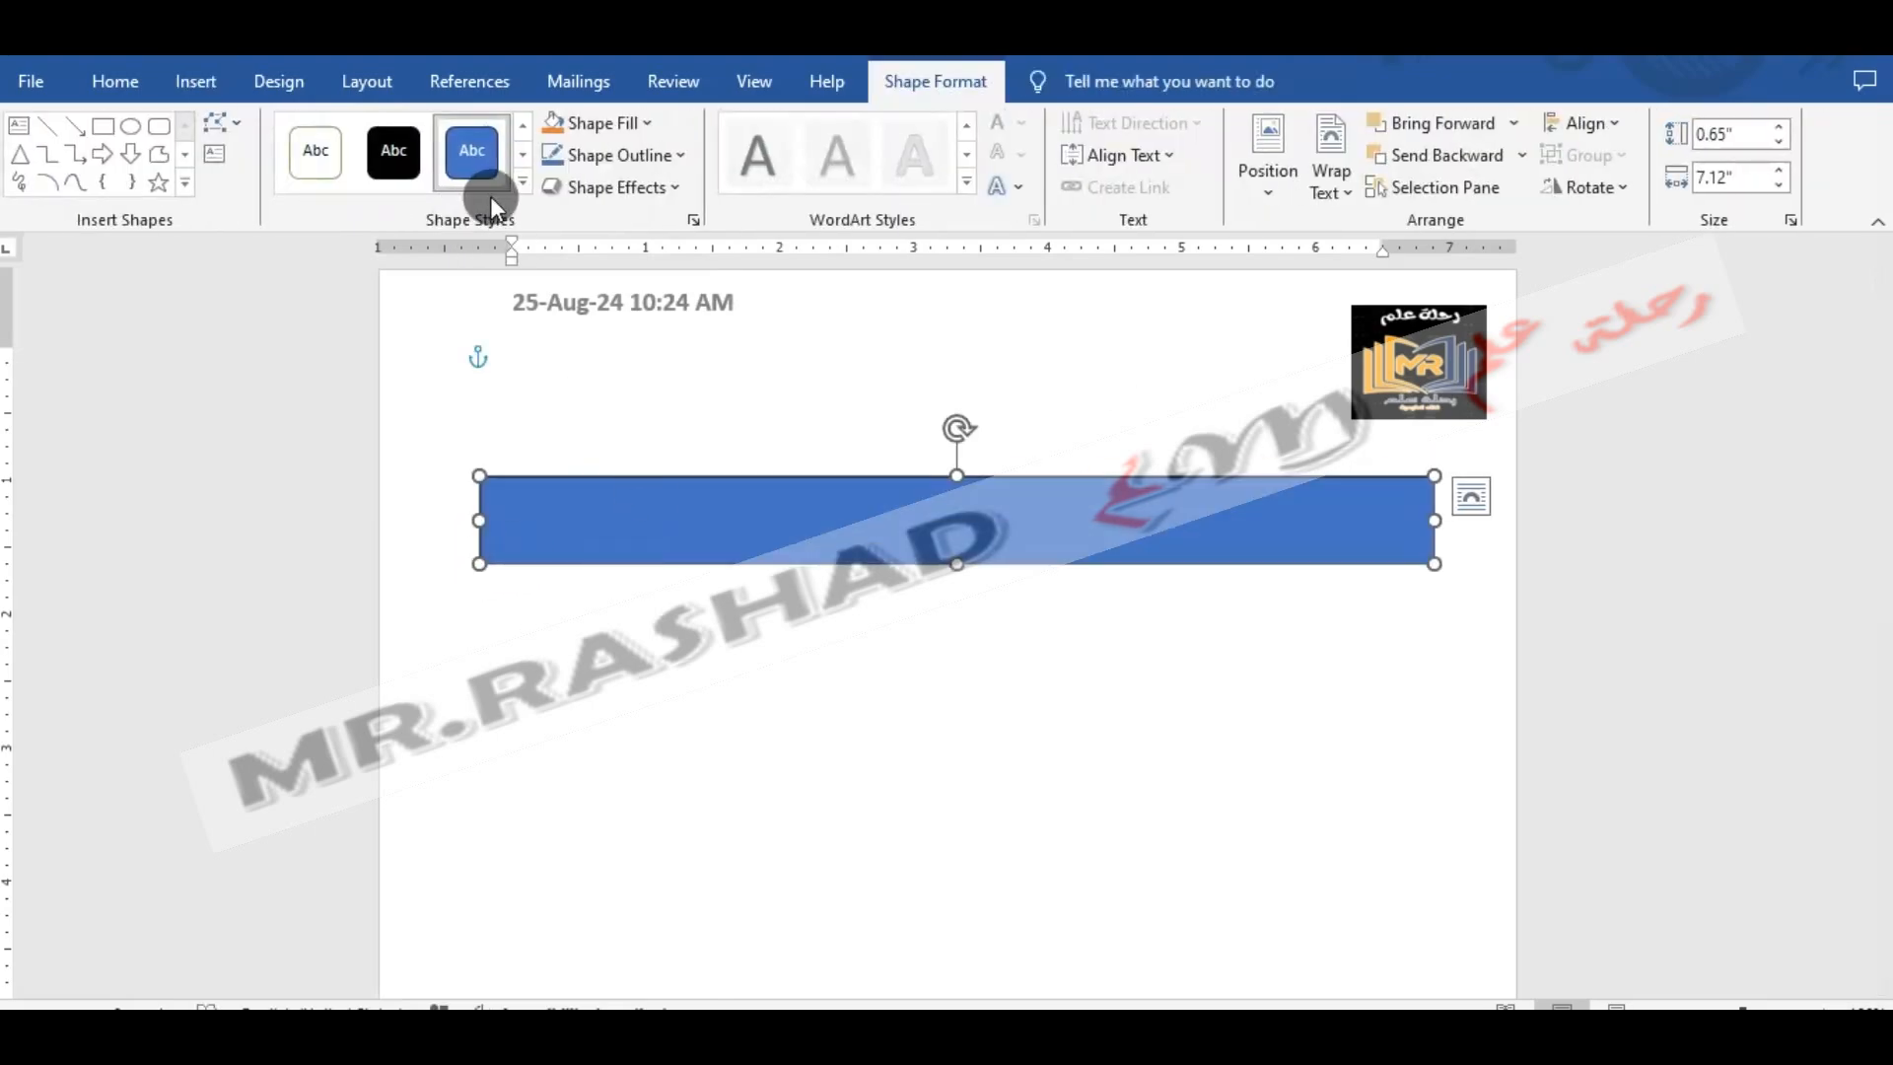
- Add Arabic placeholder text inside the wide rectangle and apply the black transparent, outline-free preset style
right_click(775, 495)
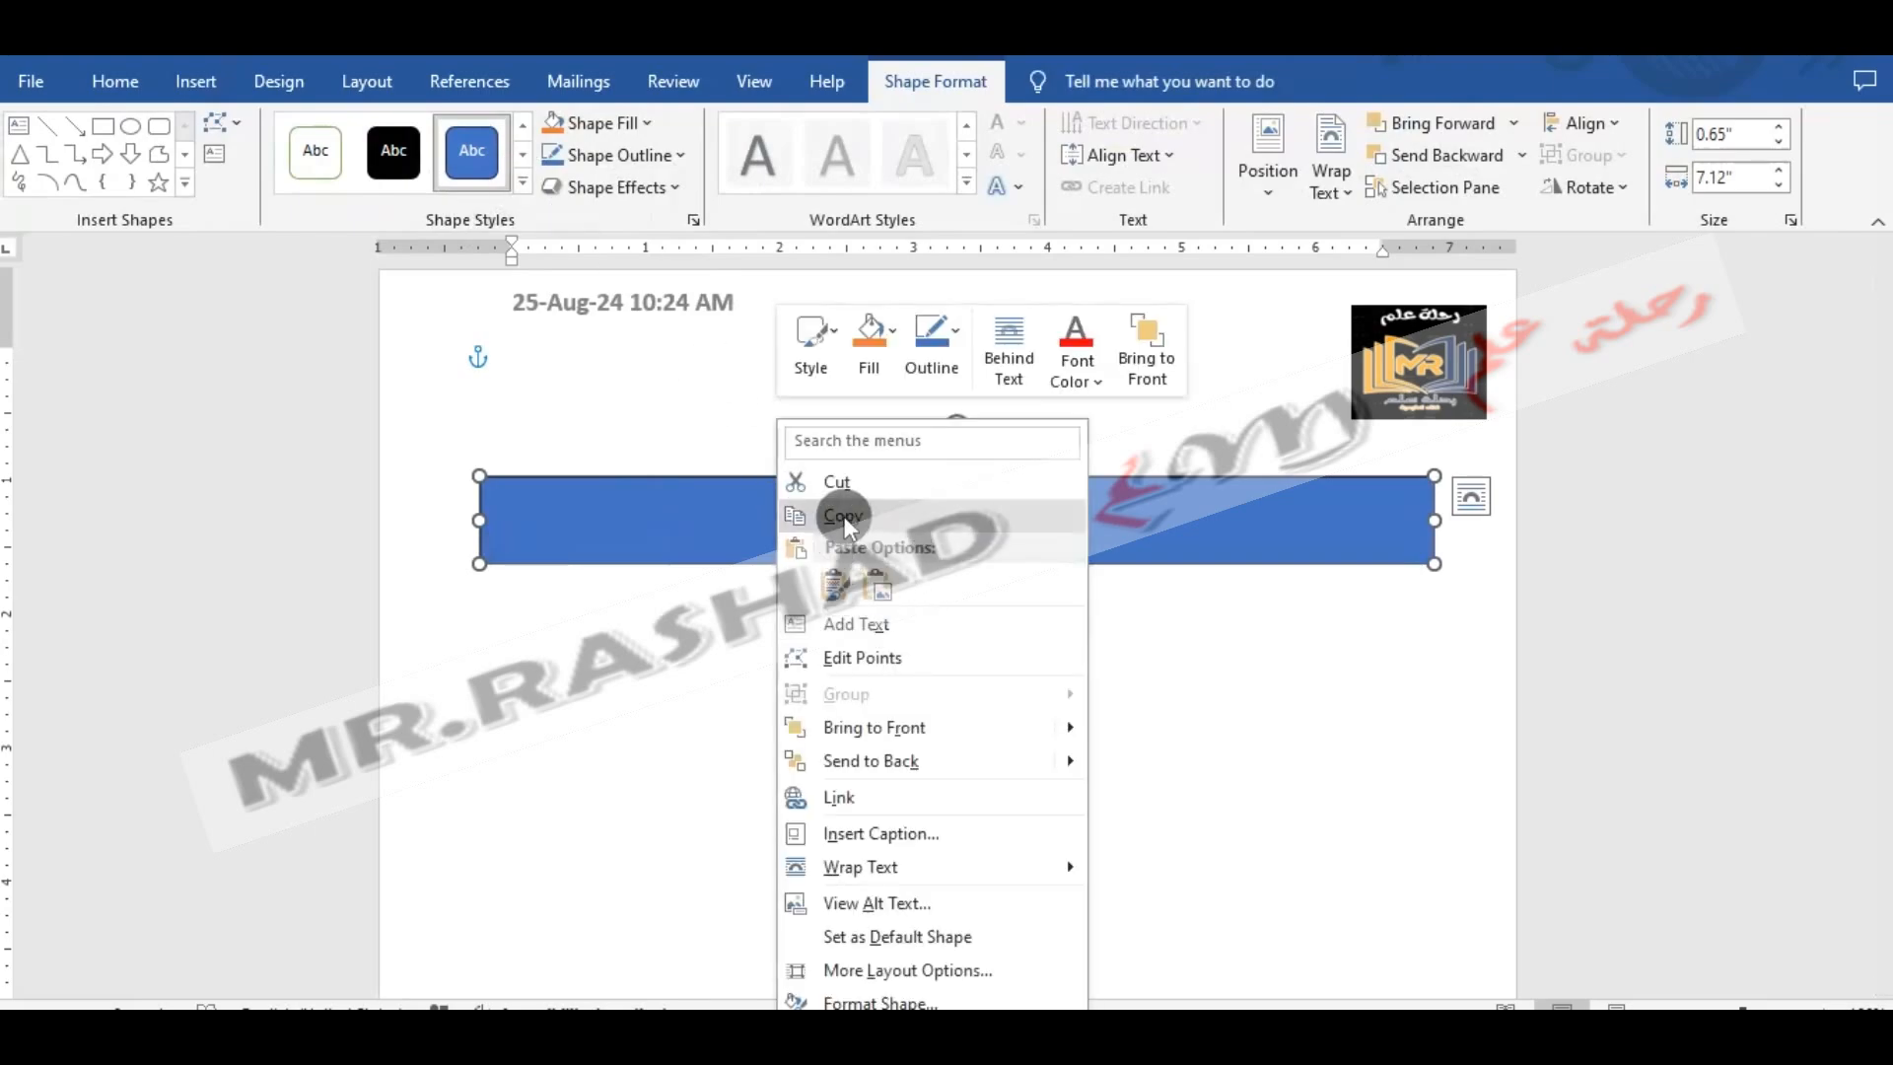
click(856, 621)
text(شسيسيبلبيشبلشبلاشيلاشيبيلش)
click(686, 480)
click(523, 183)
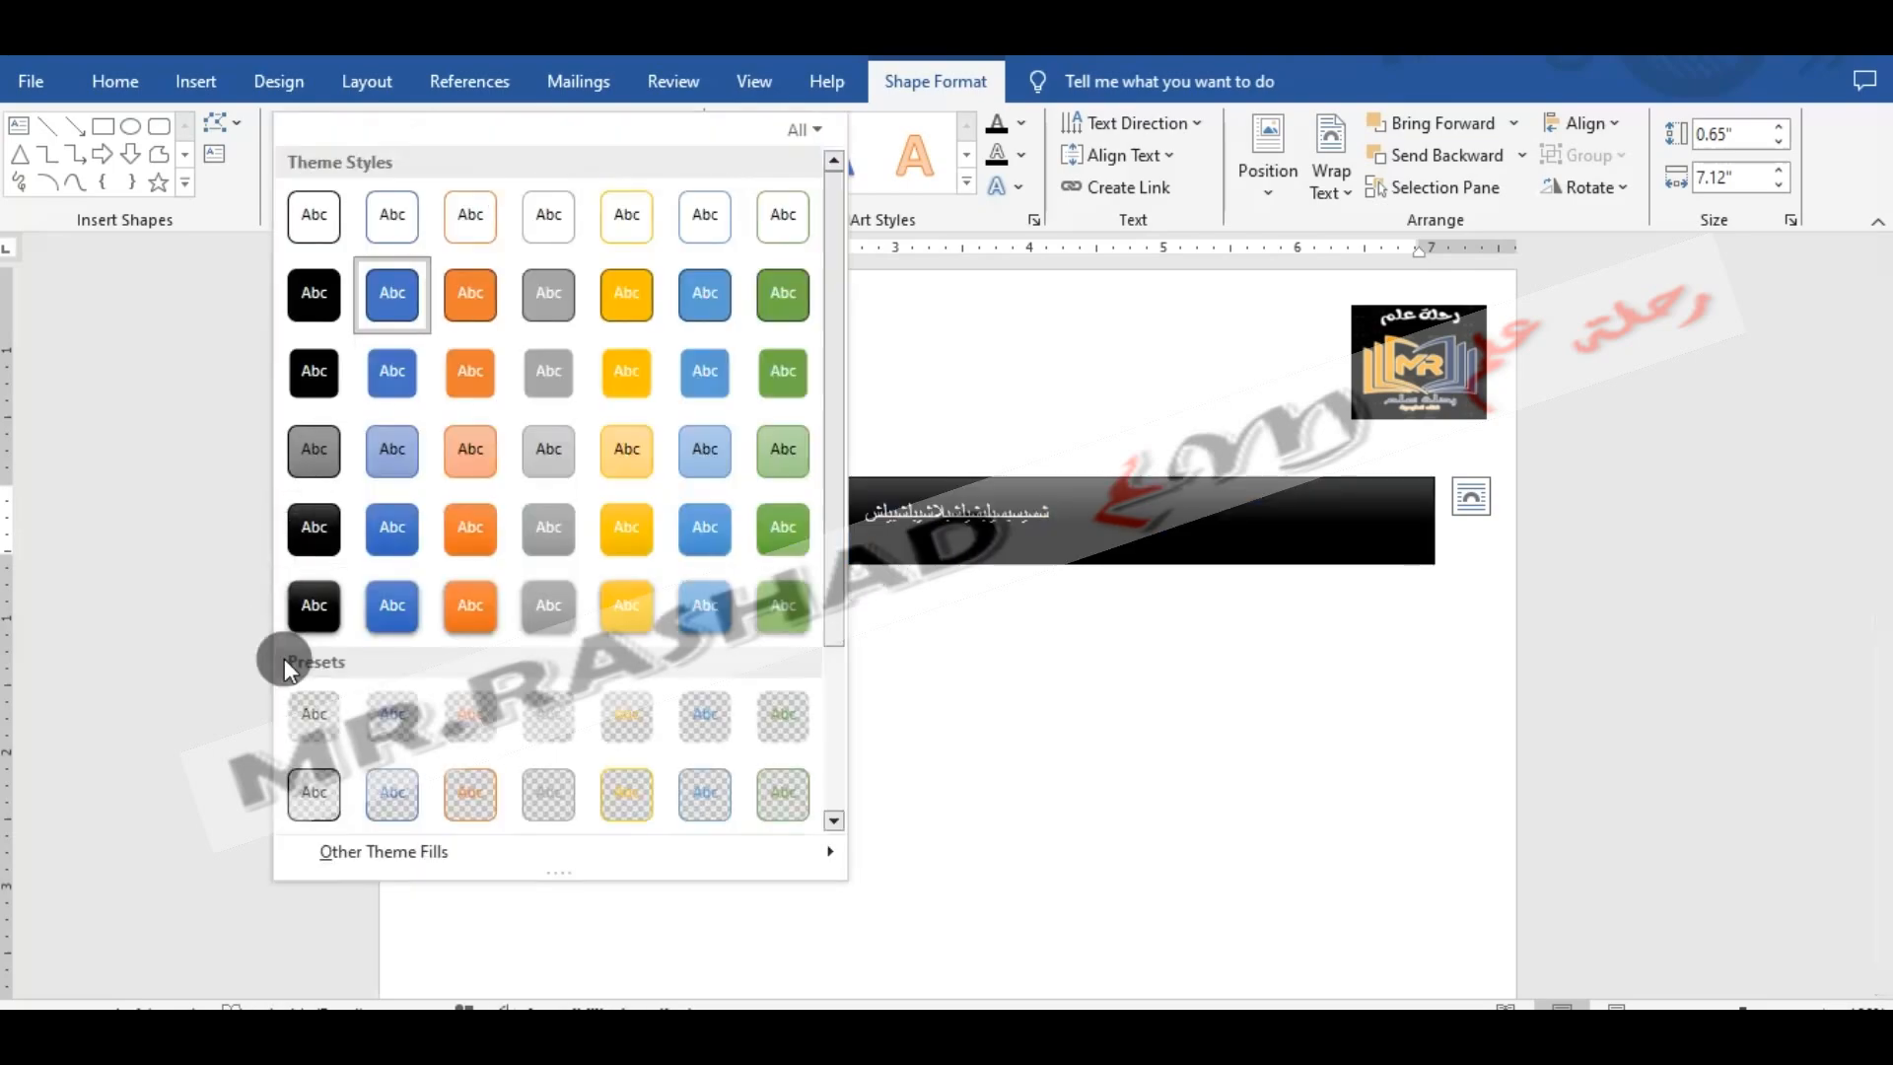
click(335, 675)
- Narrow the placeholder text rectangle to about 3.05" and place it directly beneath the logo
drag(719, 481, 721, 529)
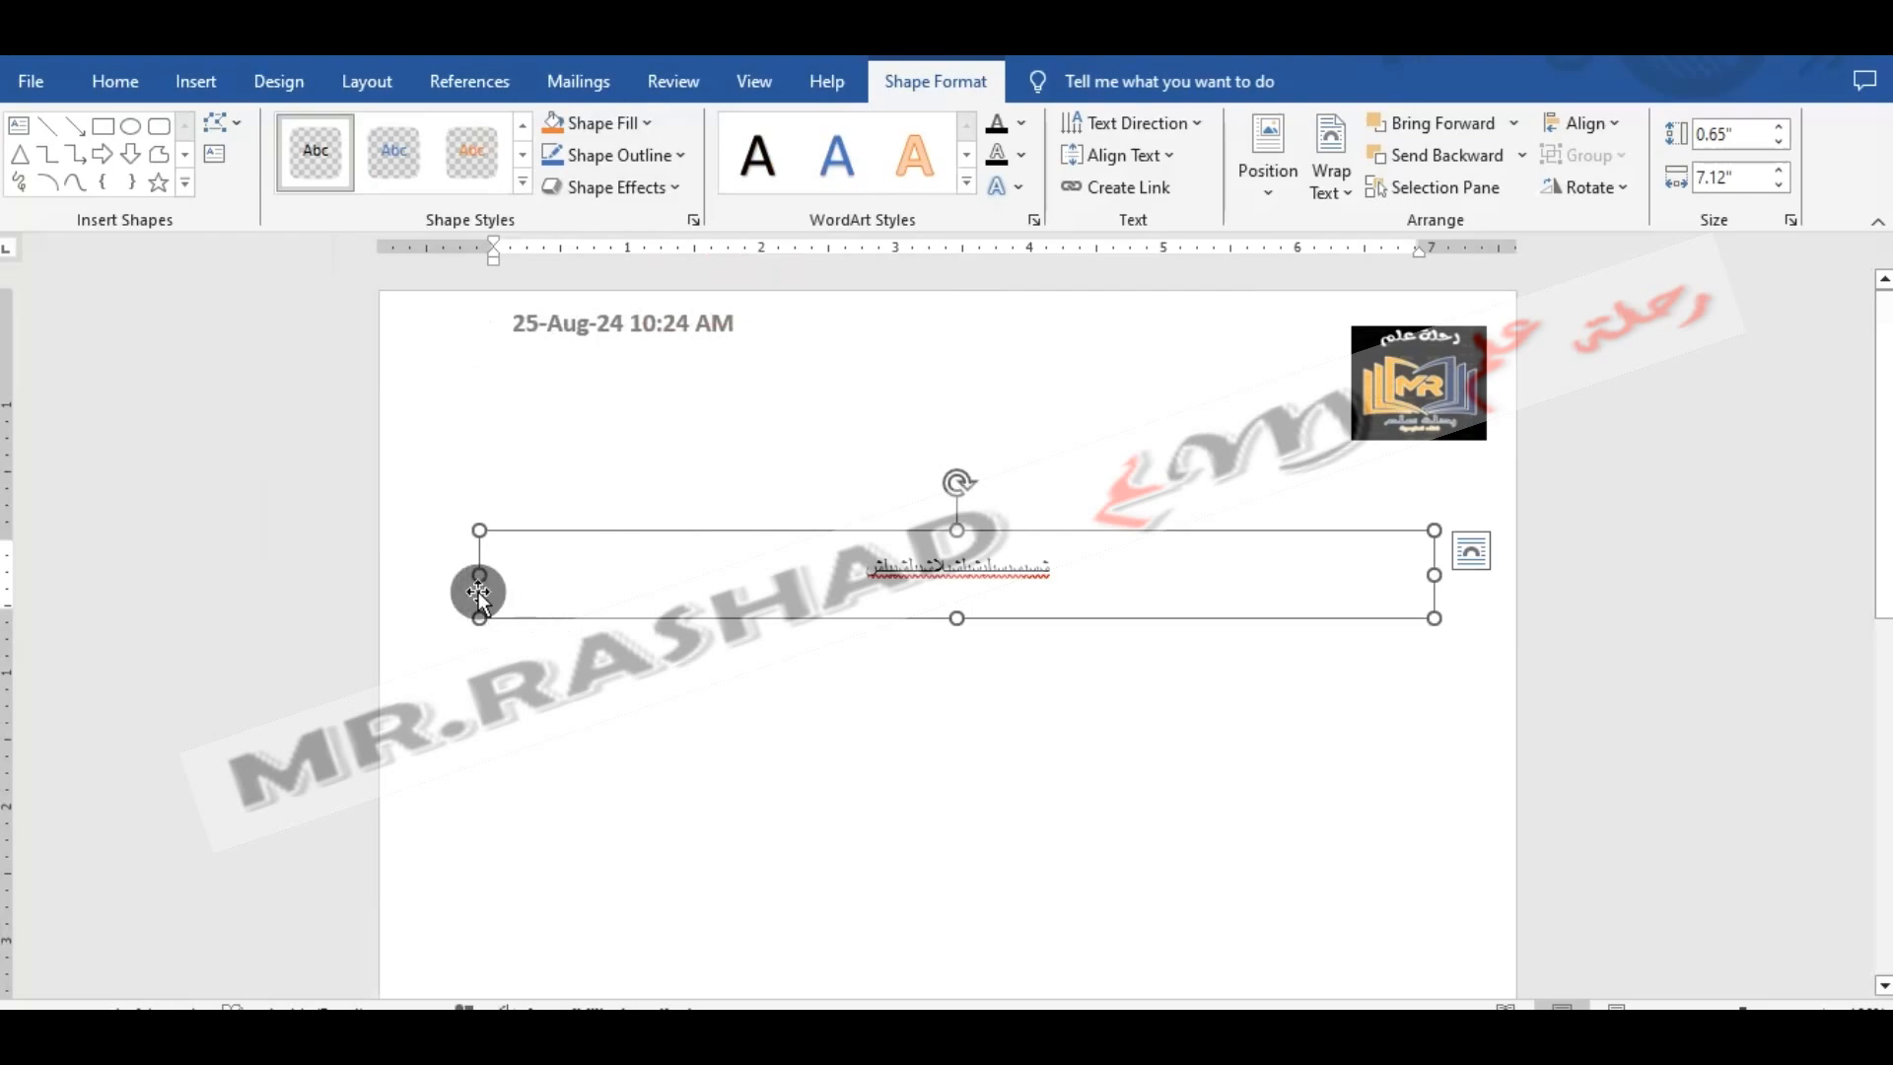
drag(480, 575, 1022, 578)
drag(1098, 524, 1187, 440)
click(1183, 625)
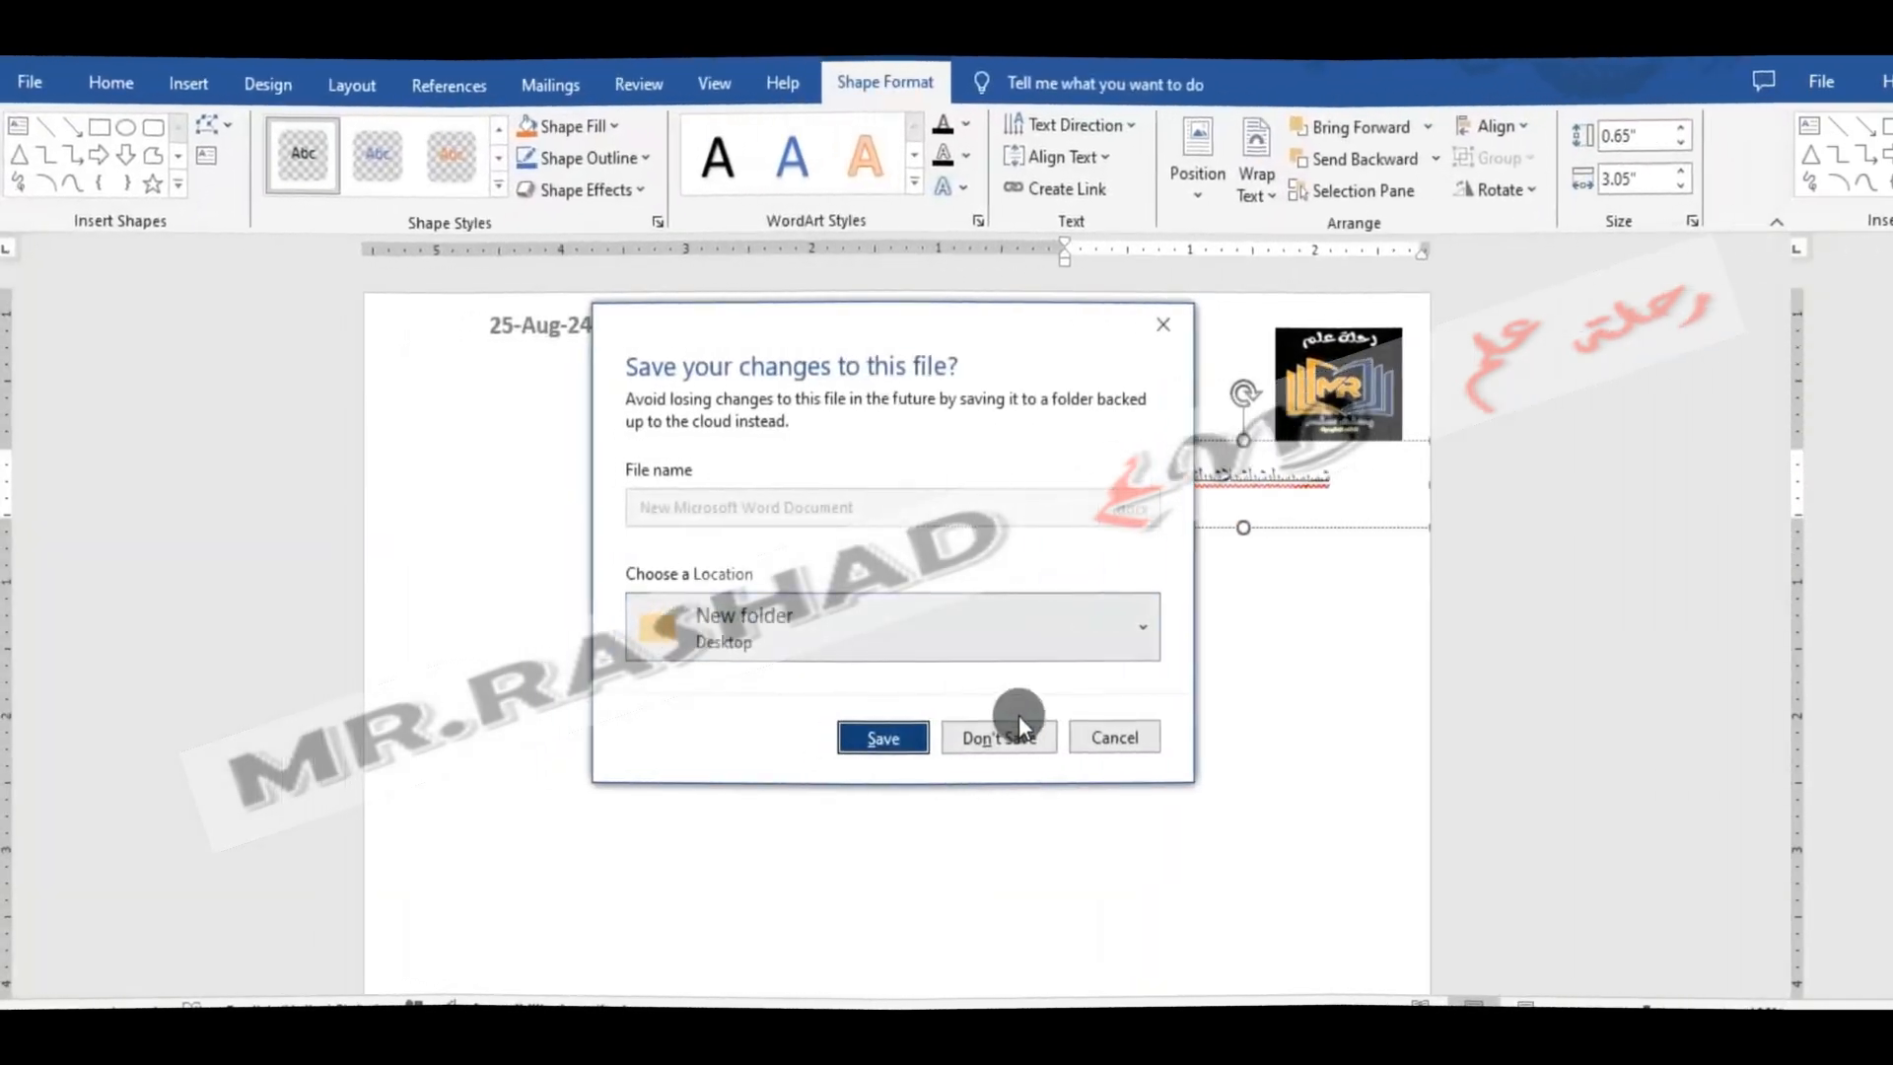
- Open the prepared letter print.docx from New folder
click(998, 736)
double_click(606, 379)
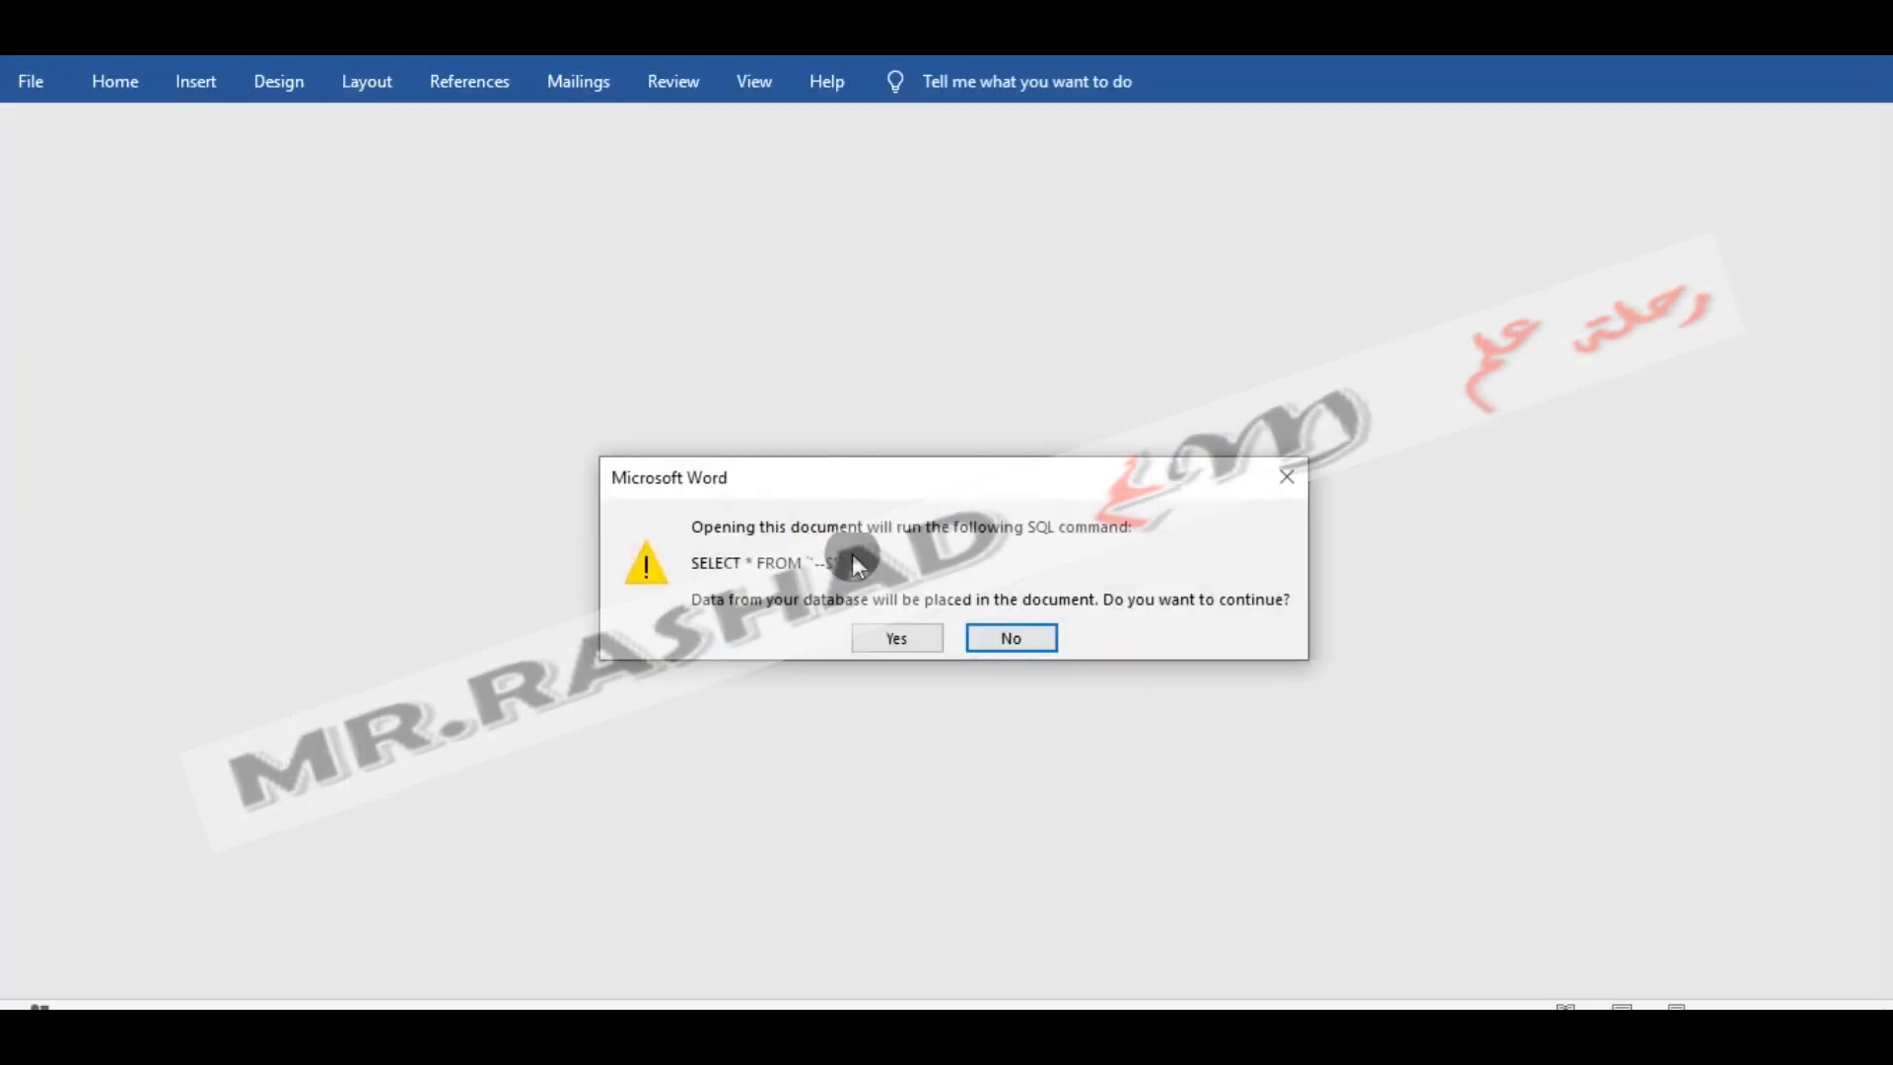
click(863, 641)
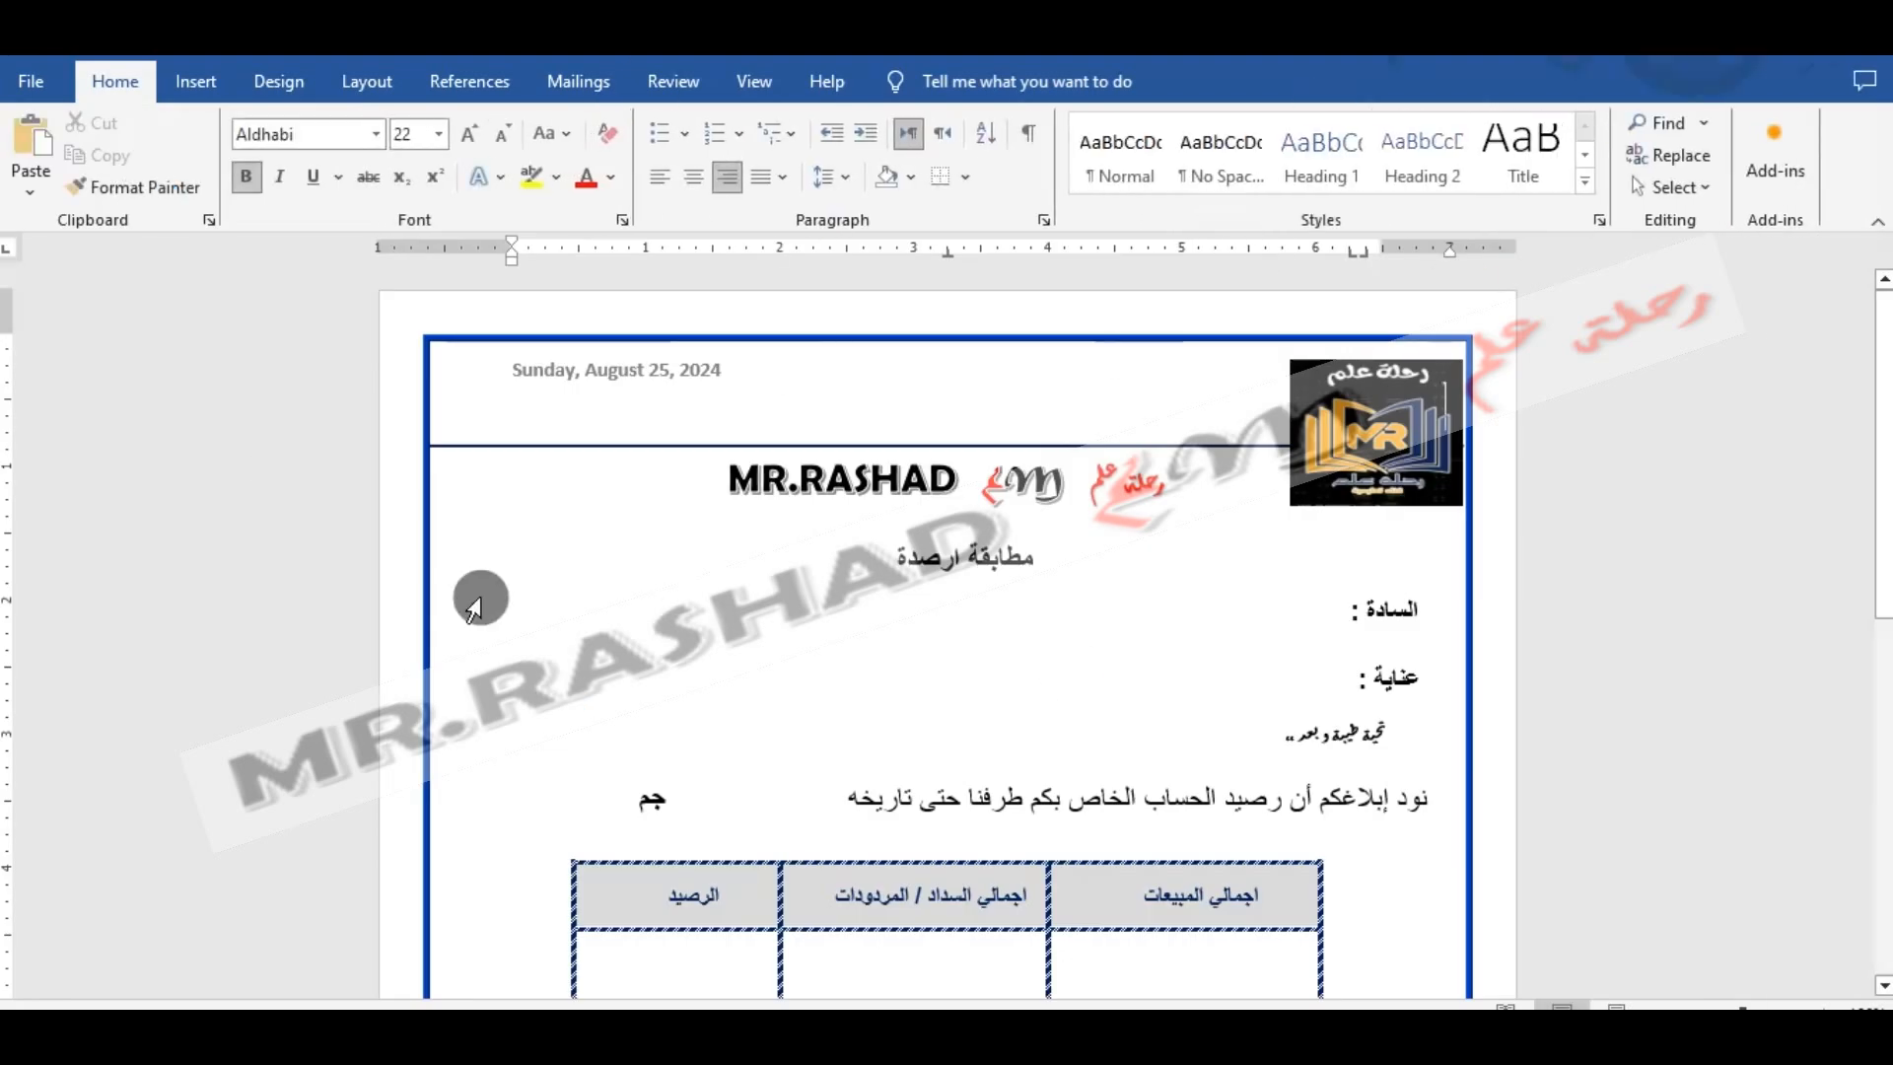
- Examine how the letter is built from separate shapes: name banner, title, logo, السادة, عناية, greeting and body text
click(1110, 463)
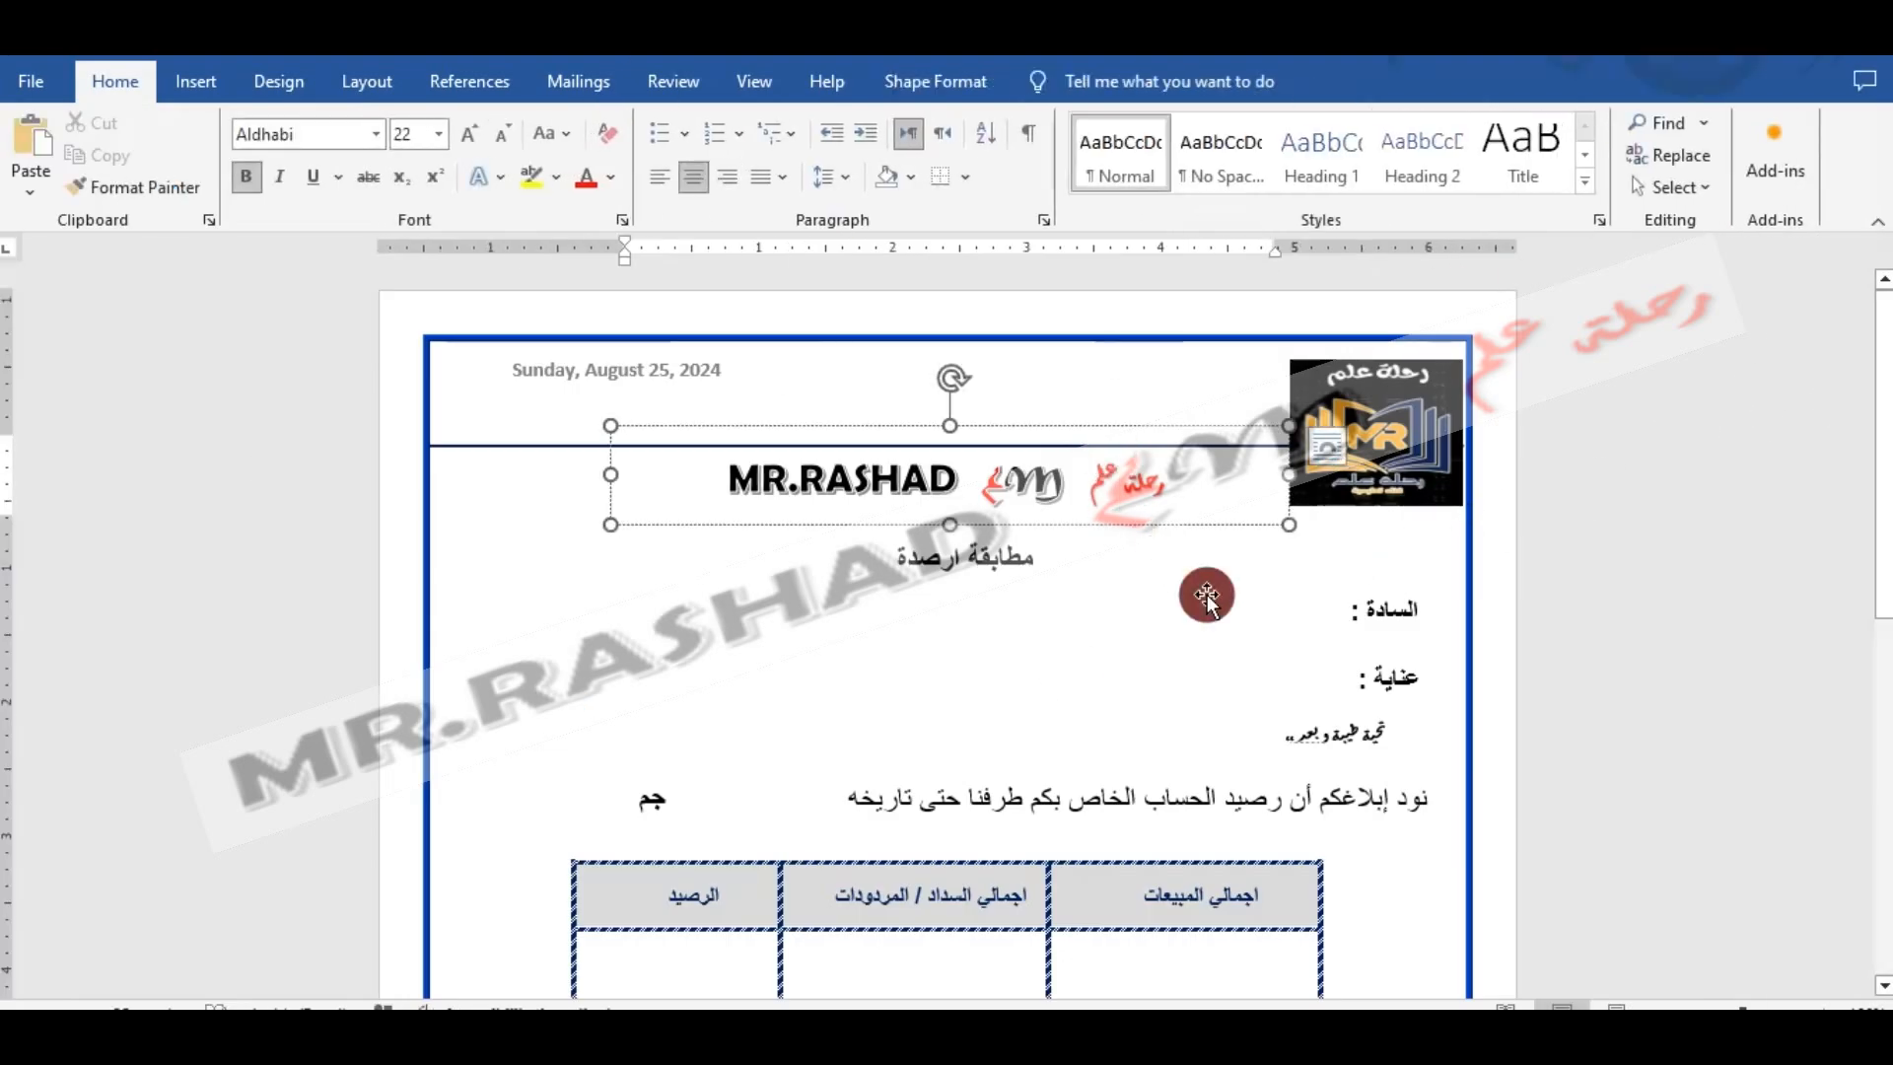
click(1206, 597)
click(1022, 558)
click(1303, 491)
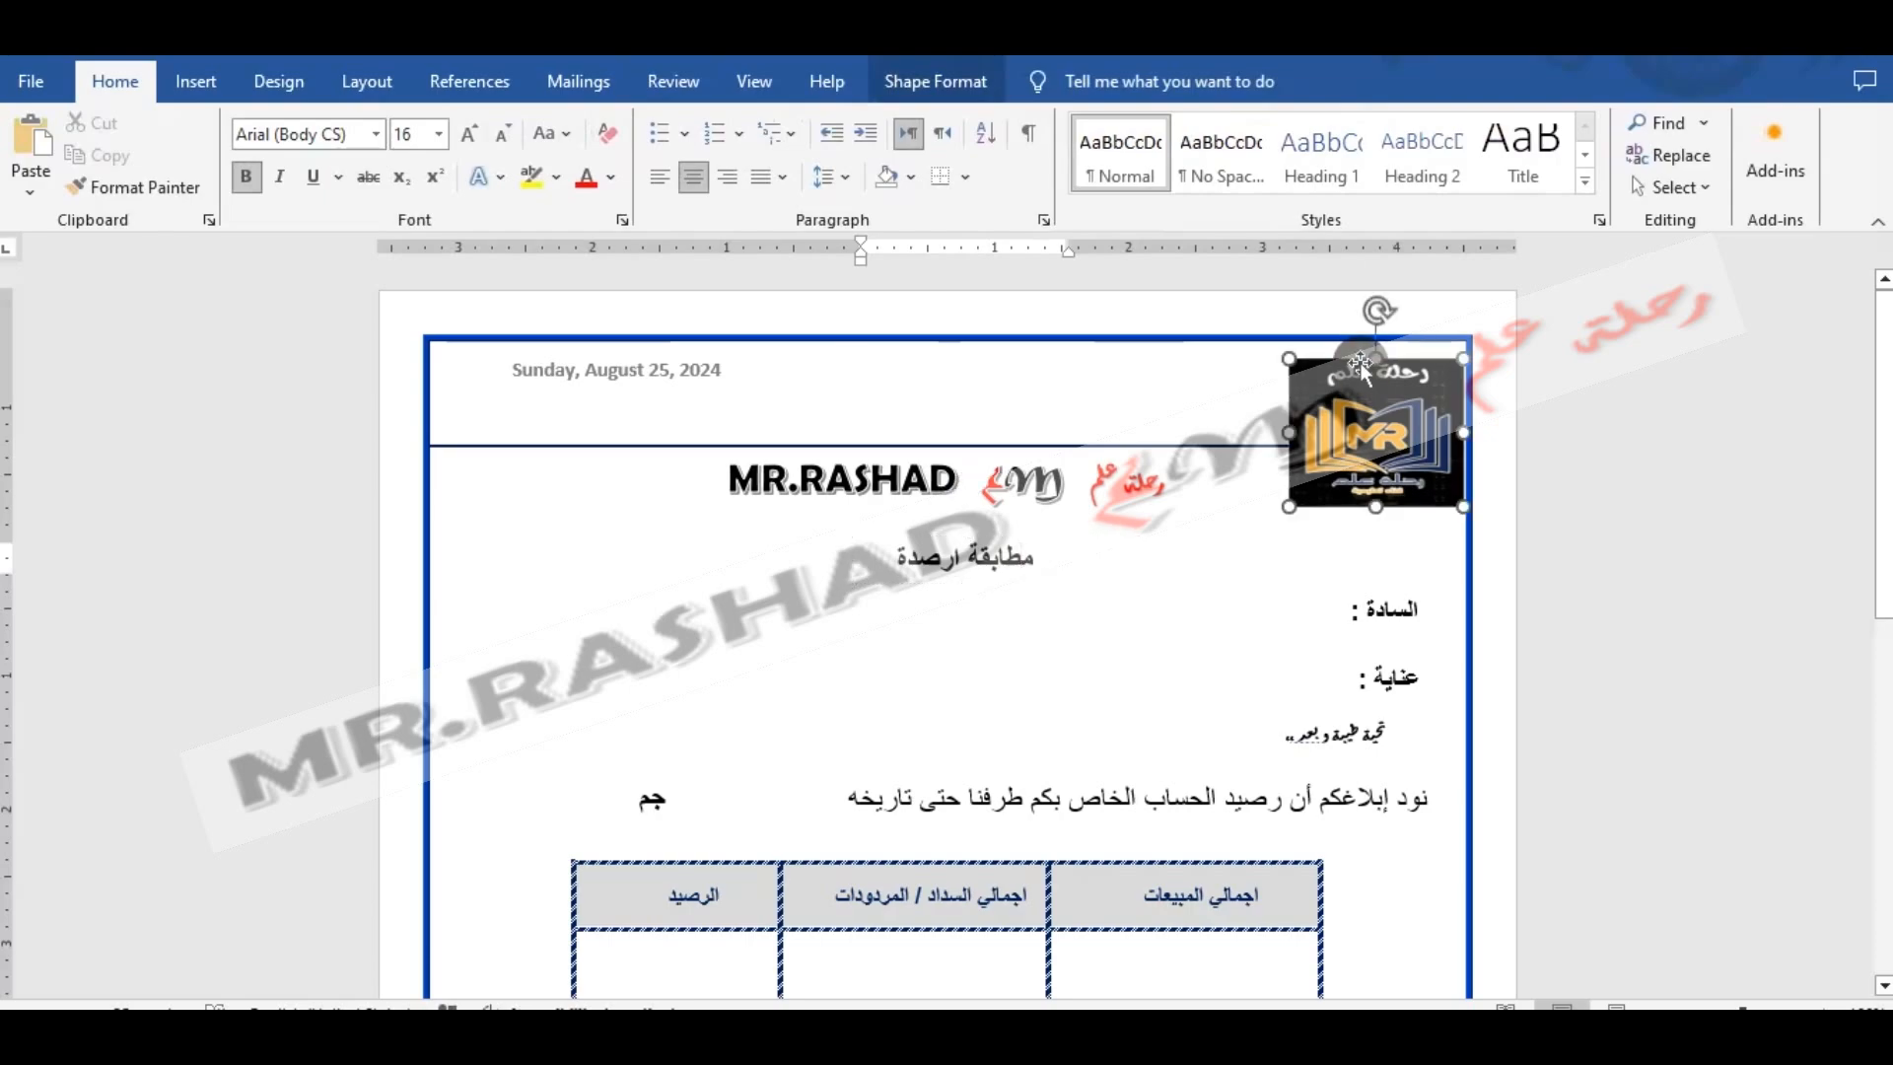
click(1384, 650)
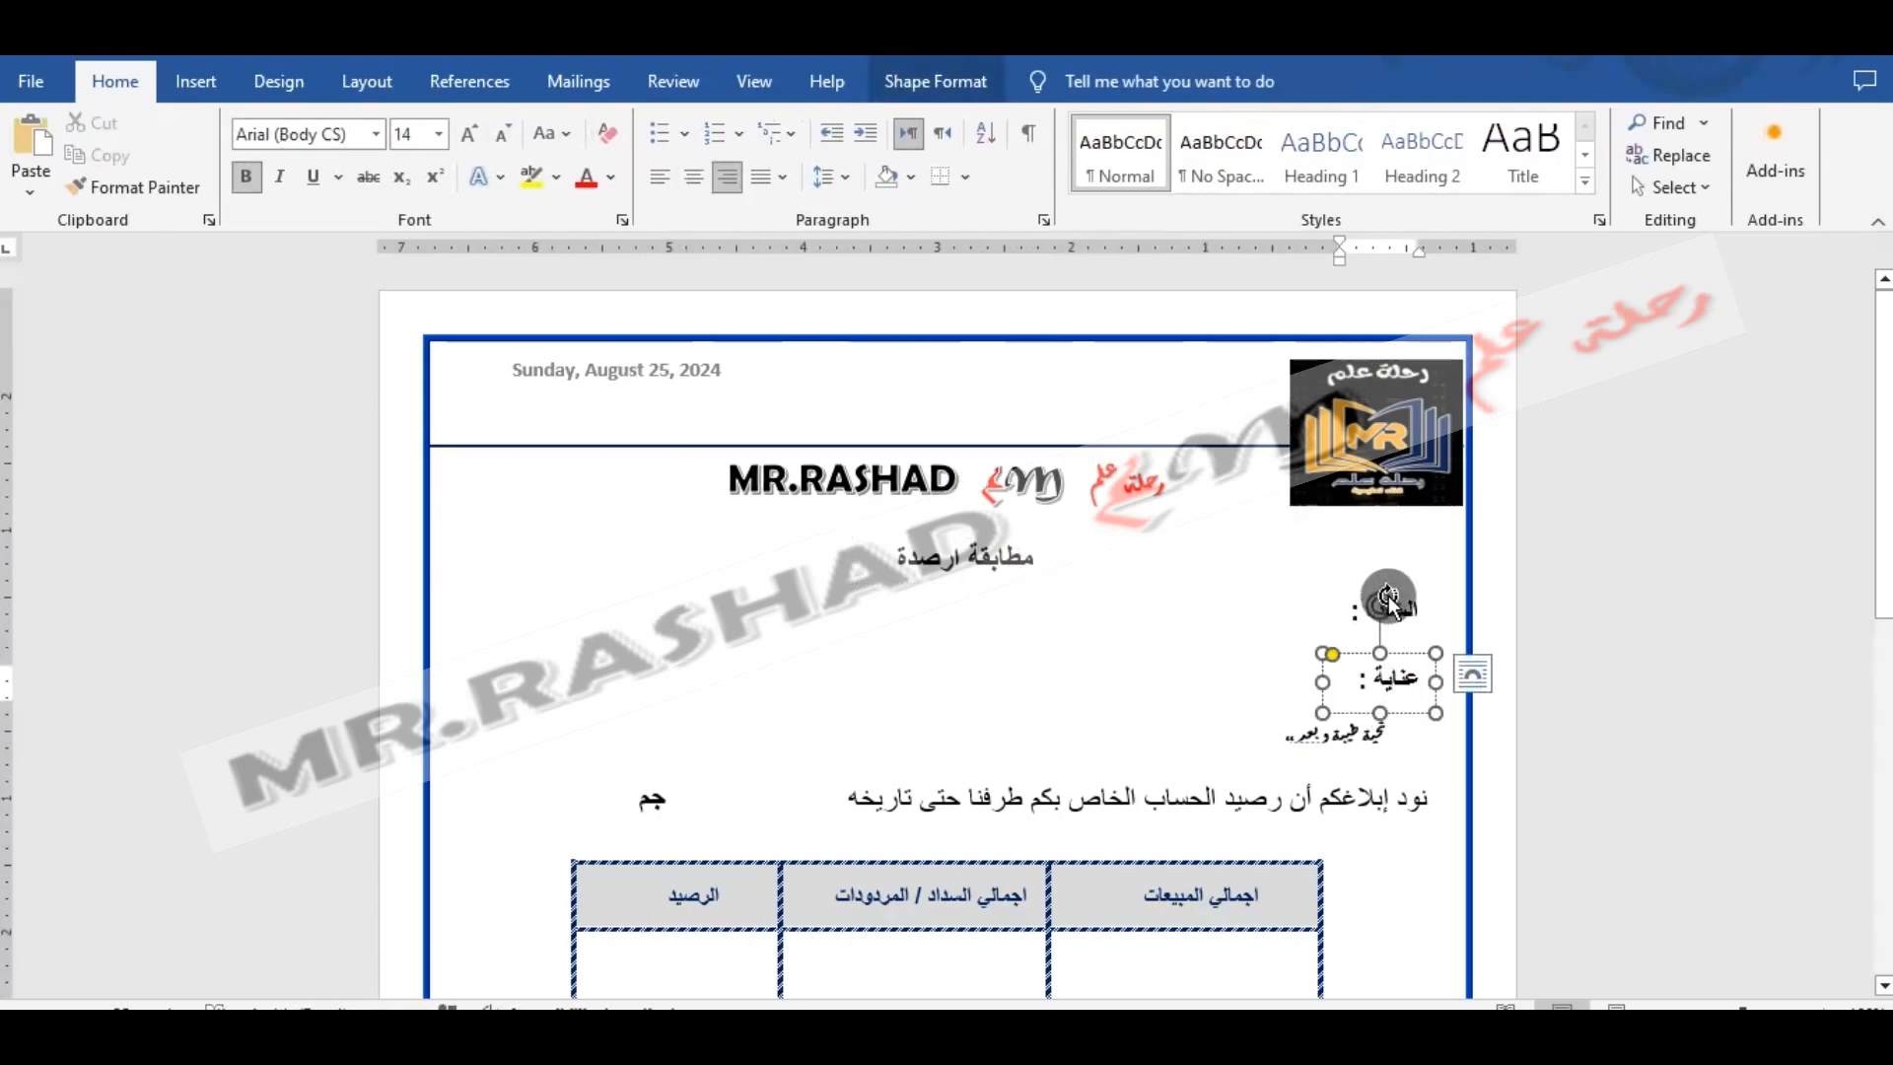
click(1400, 608)
click(1375, 730)
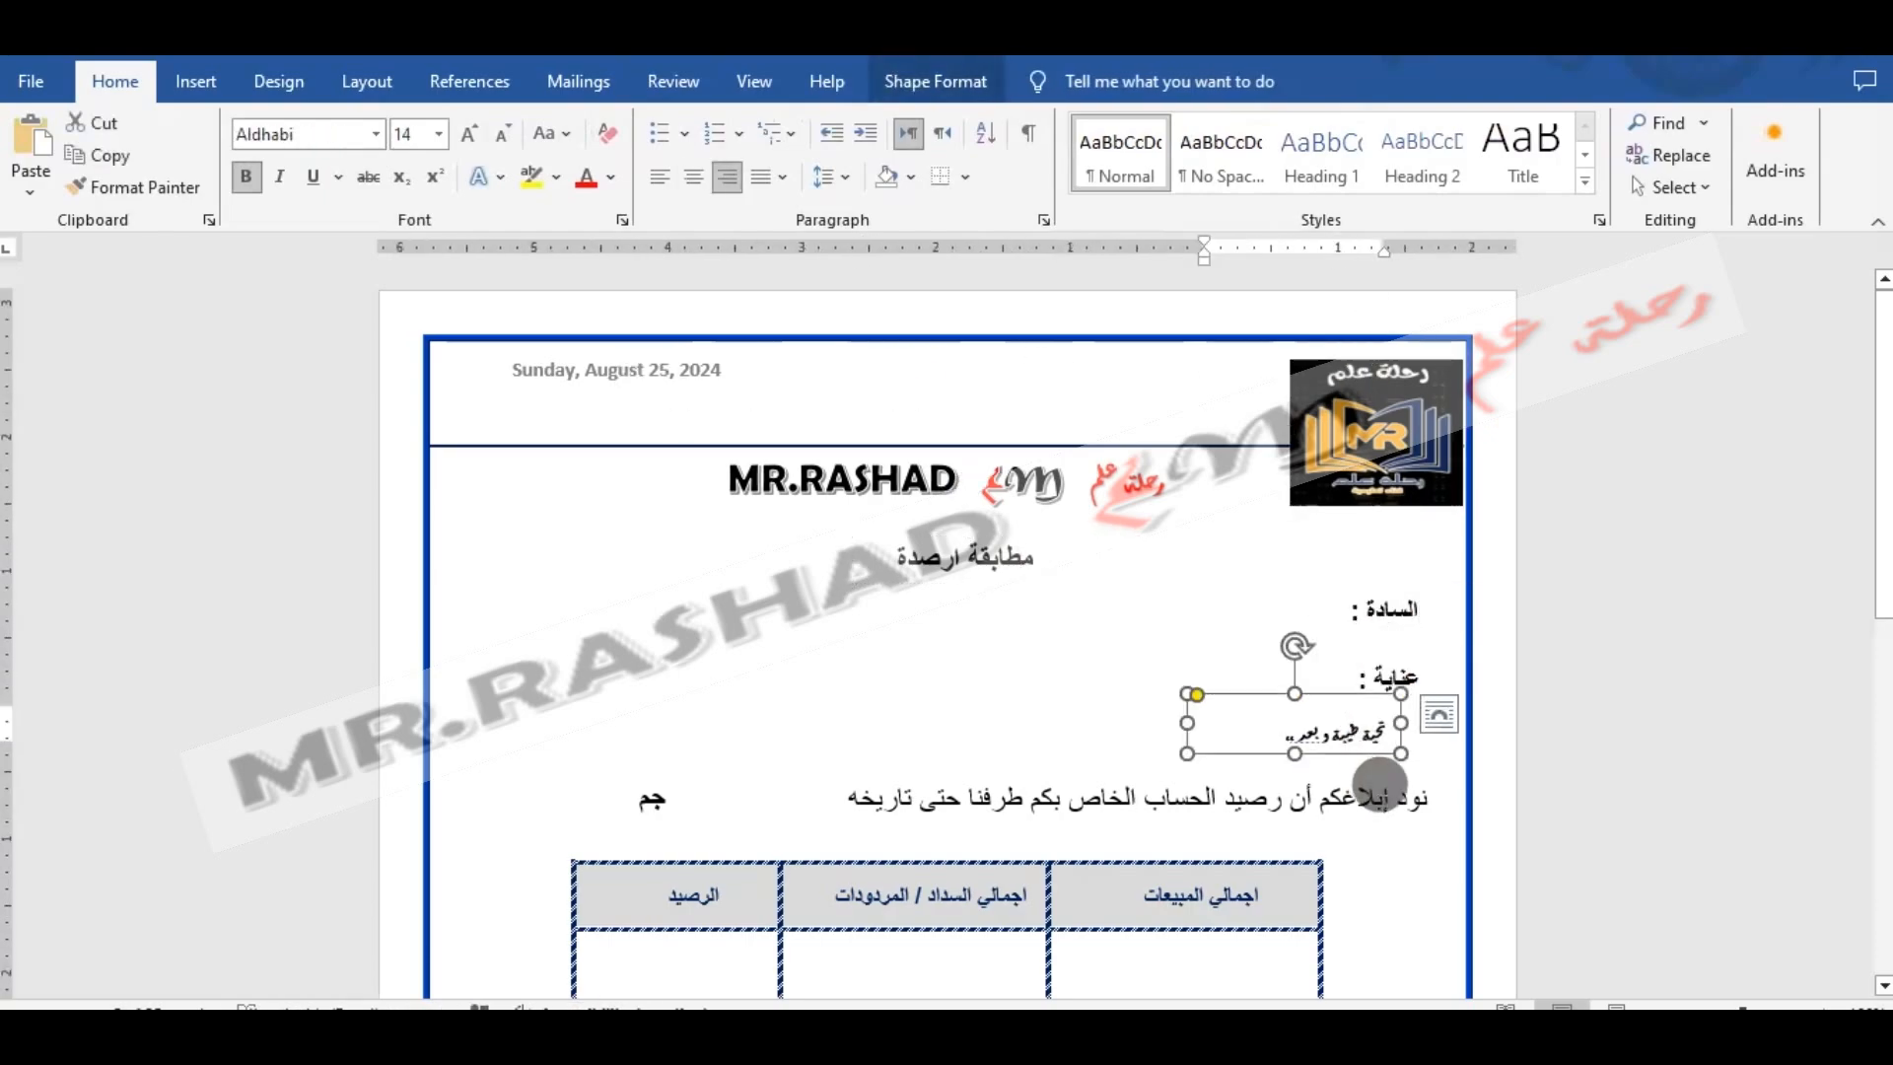
click(1382, 796)
click(1170, 676)
click(1212, 611)
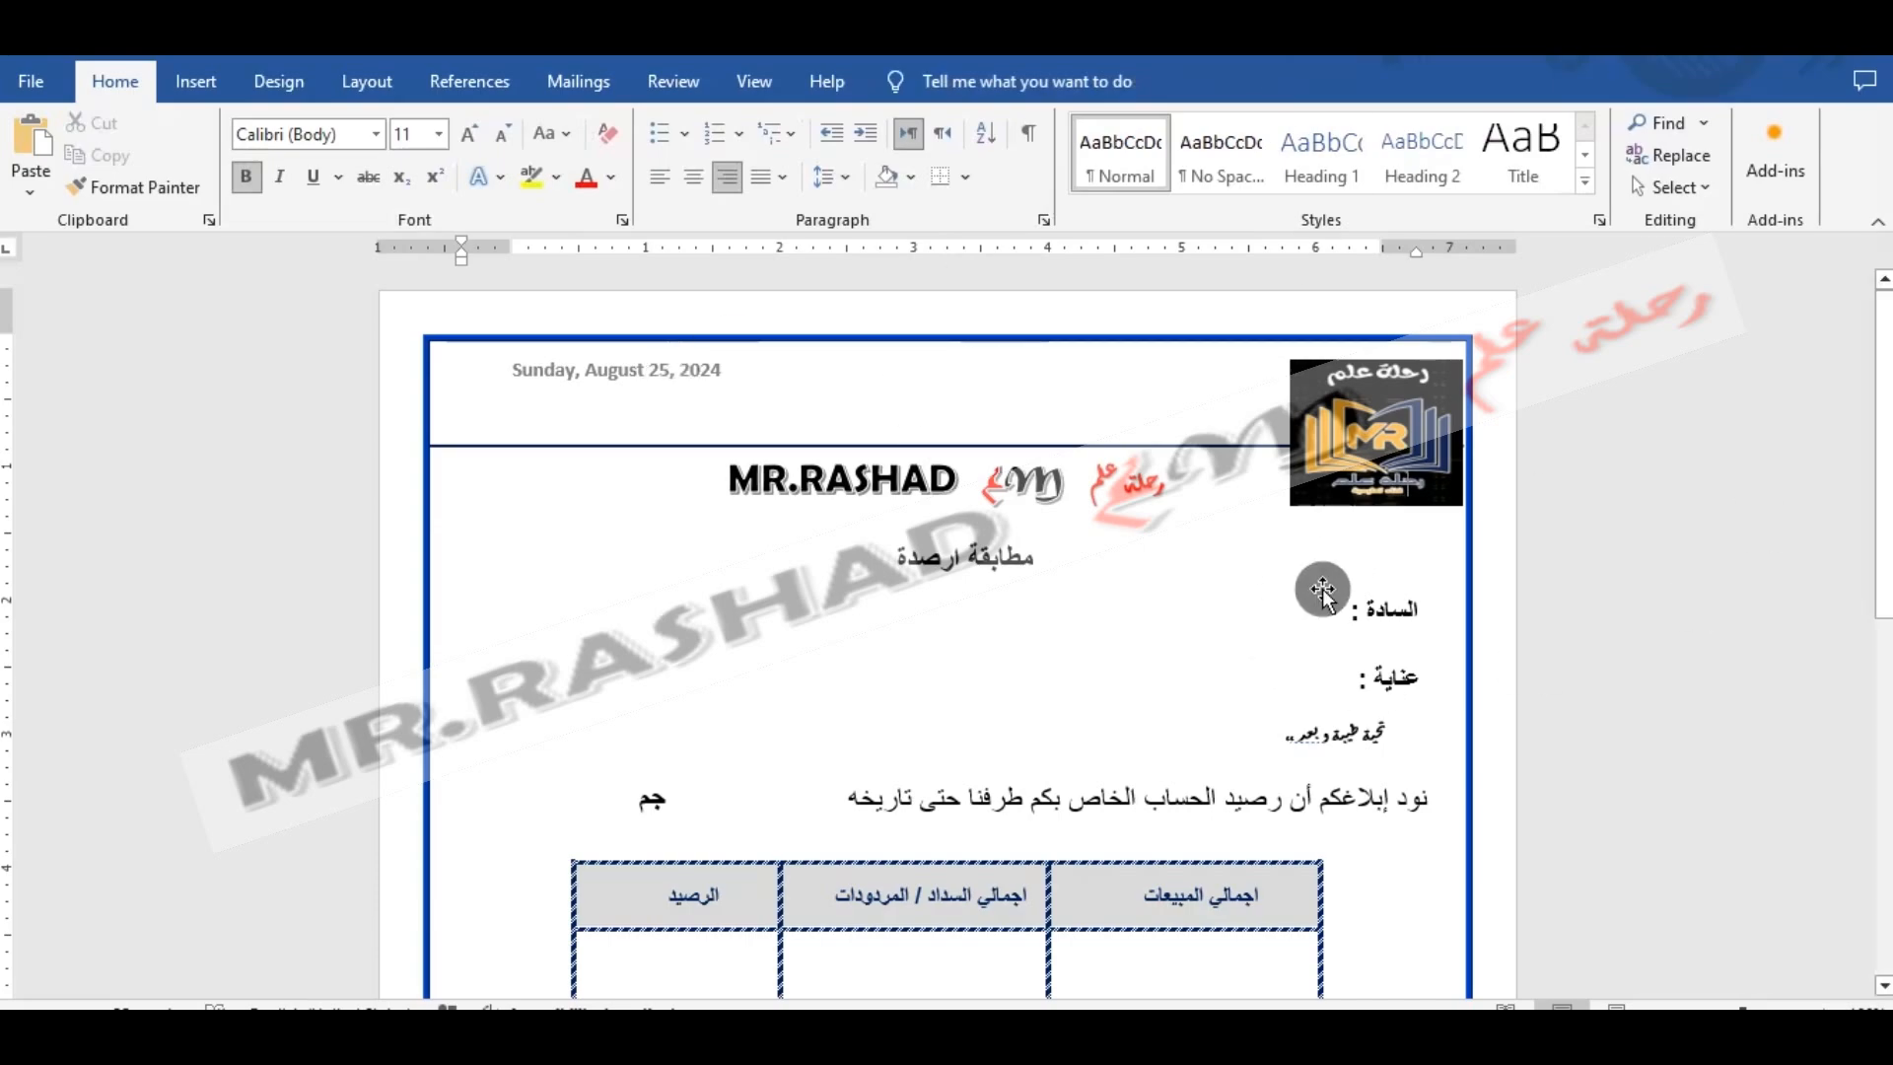
- Start the step-by-step mail merge wizard and request a different existing recipient list
click(576, 86)
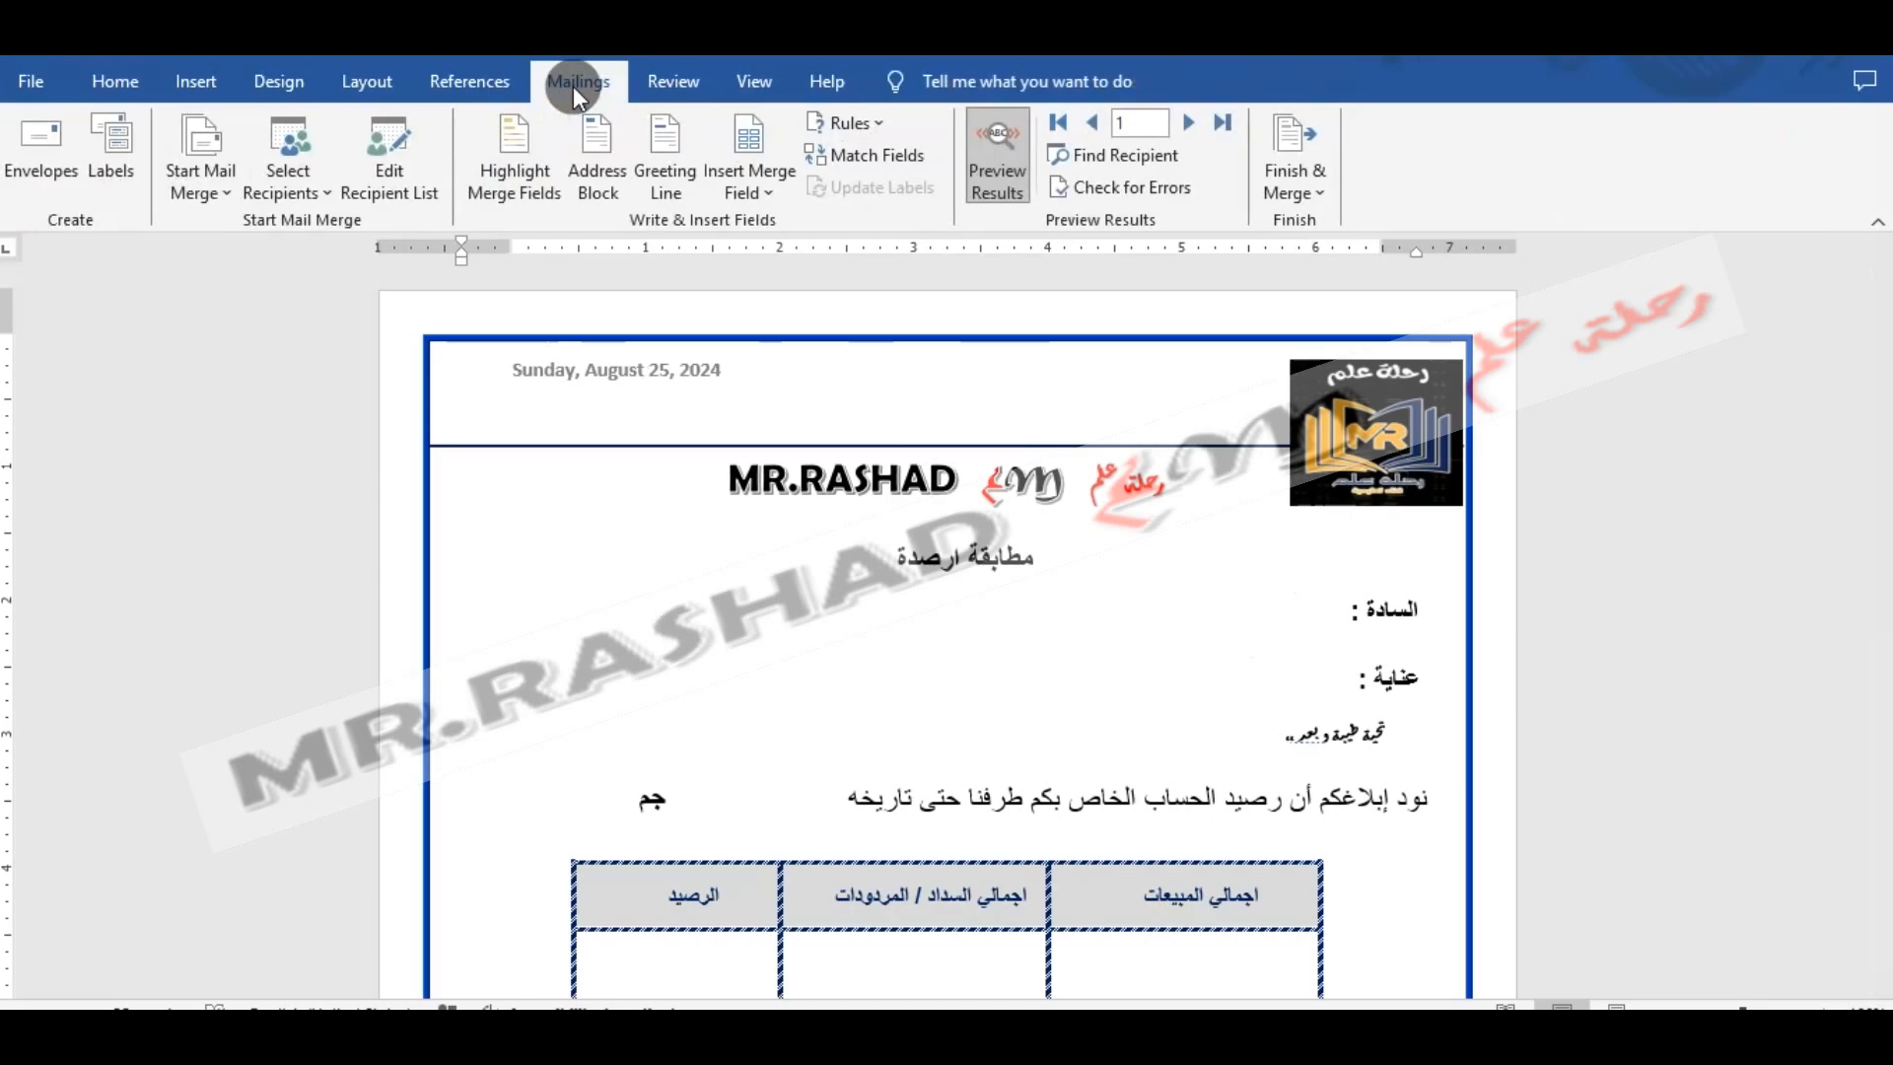
click(207, 183)
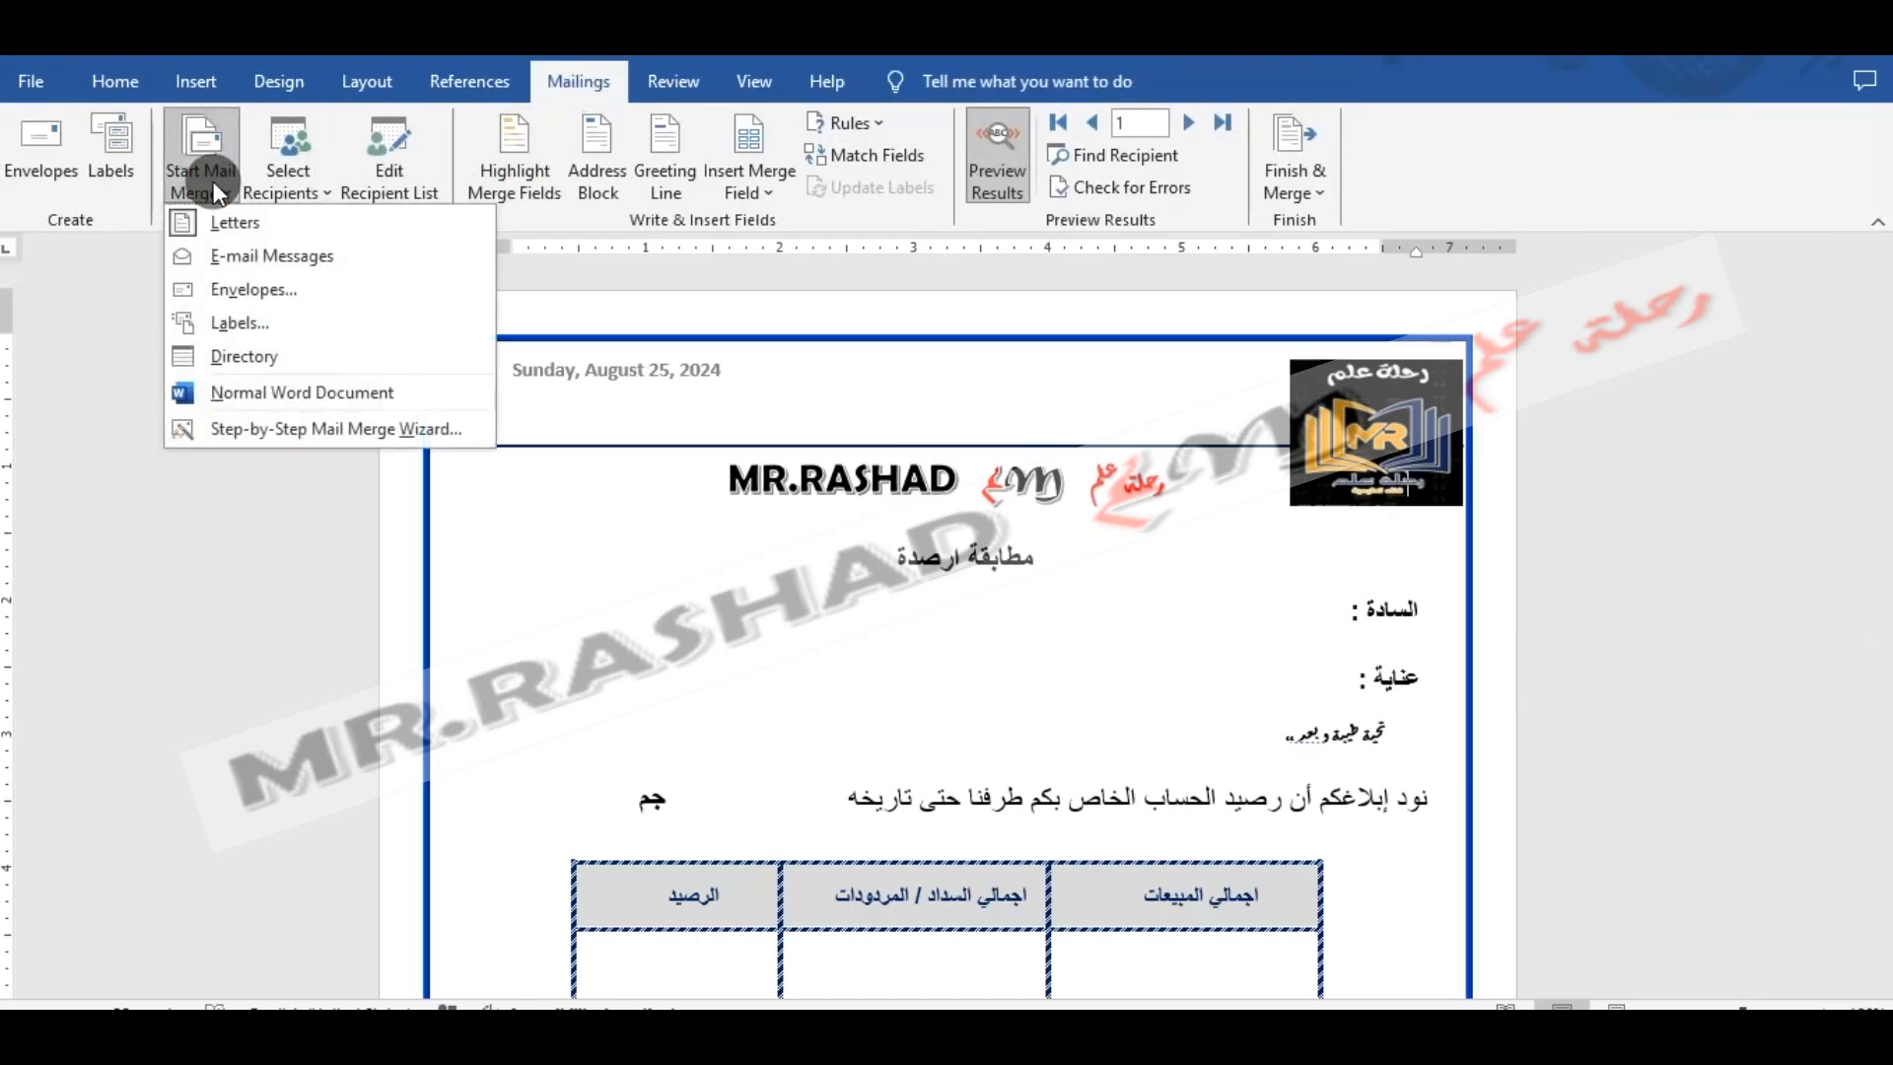
click(305, 436)
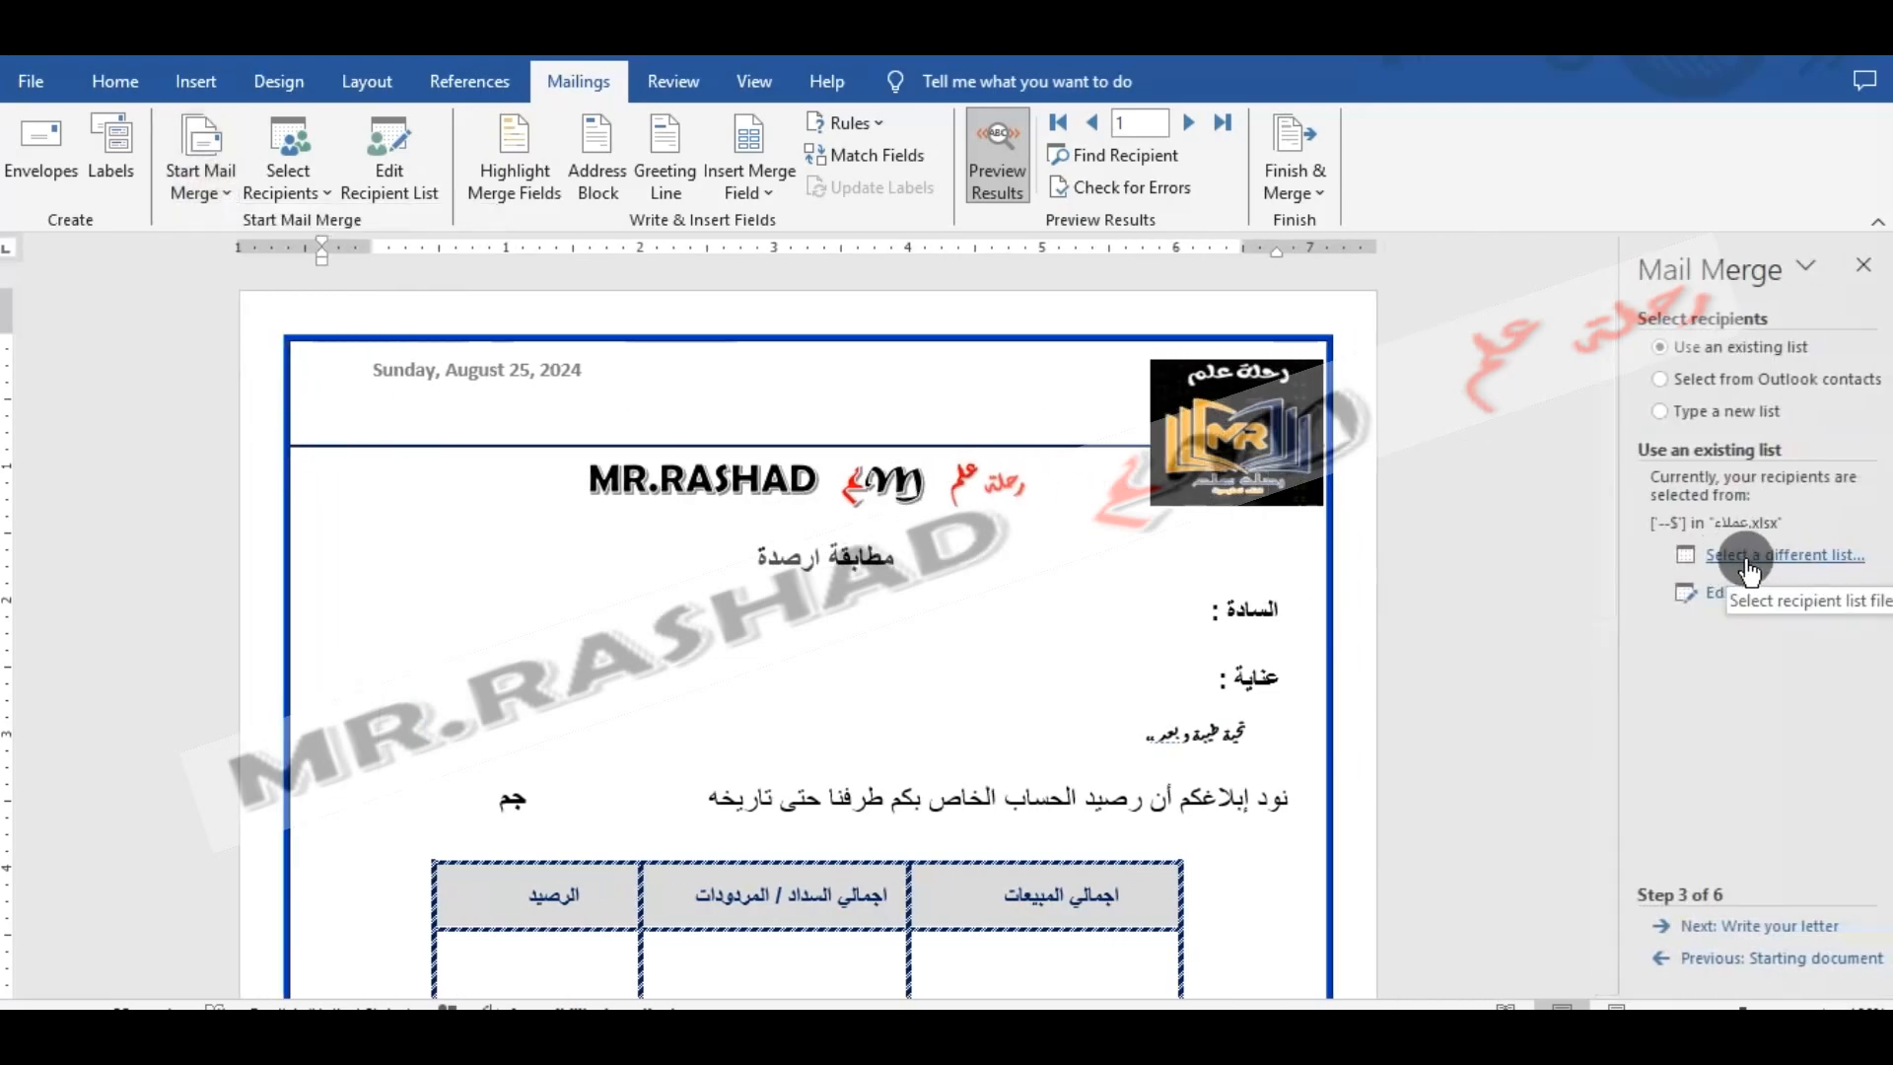
click(1748, 558)
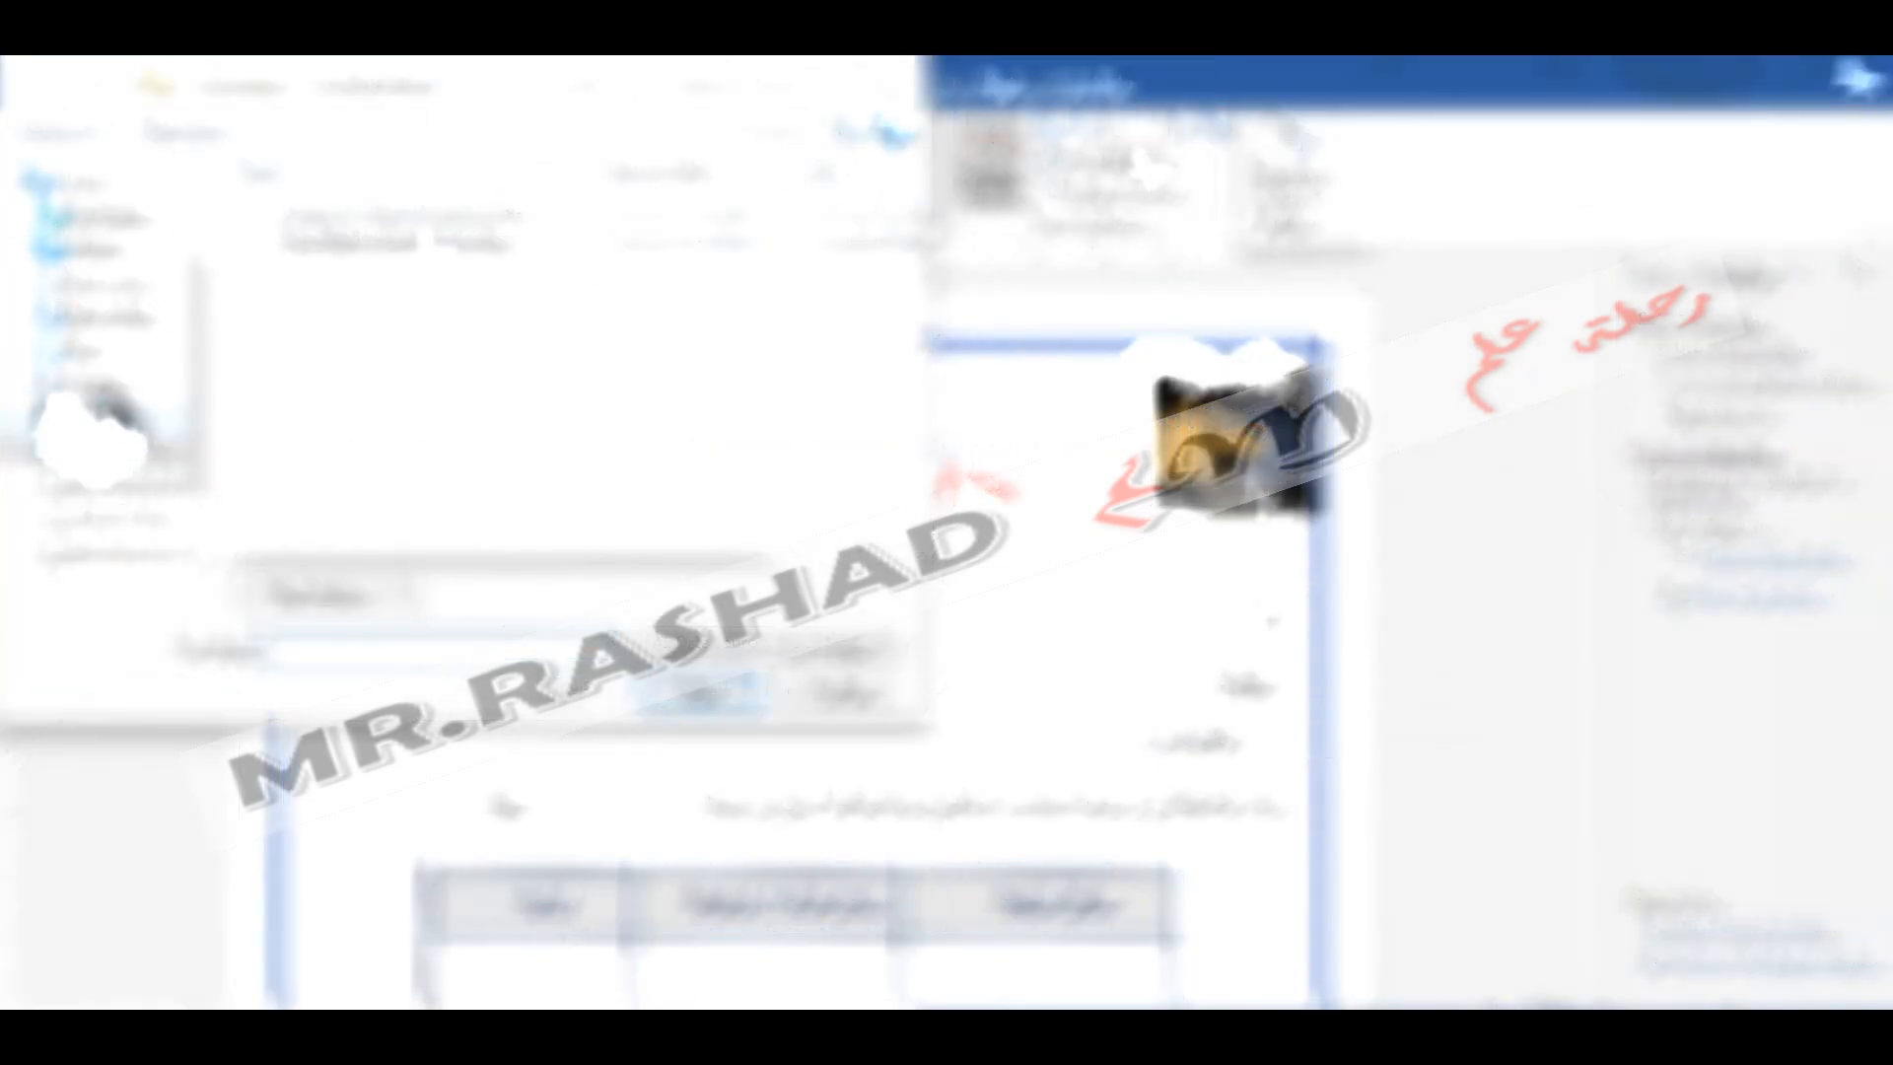
- Load the recipients from the '--$' table of عملاء.xlsx, with the first row as column headers and all records included
click(109, 252)
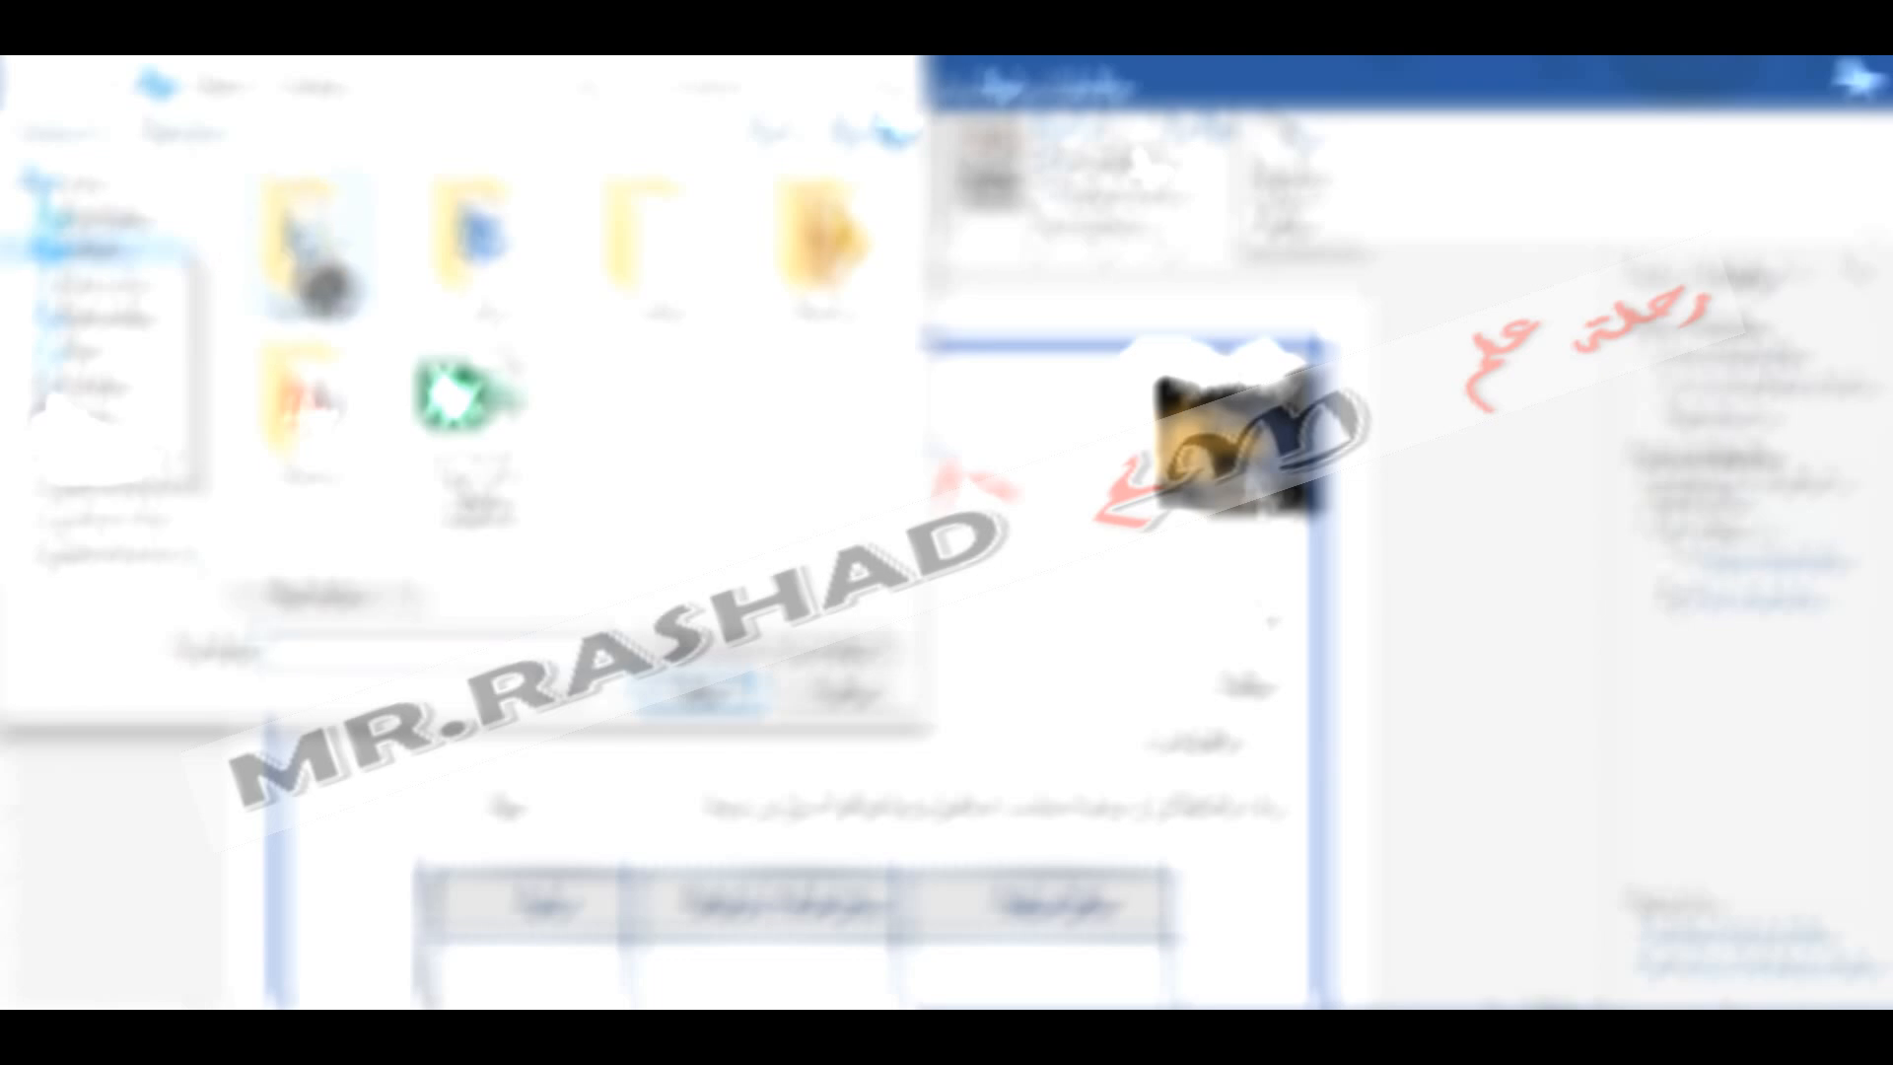
double_click(317, 259)
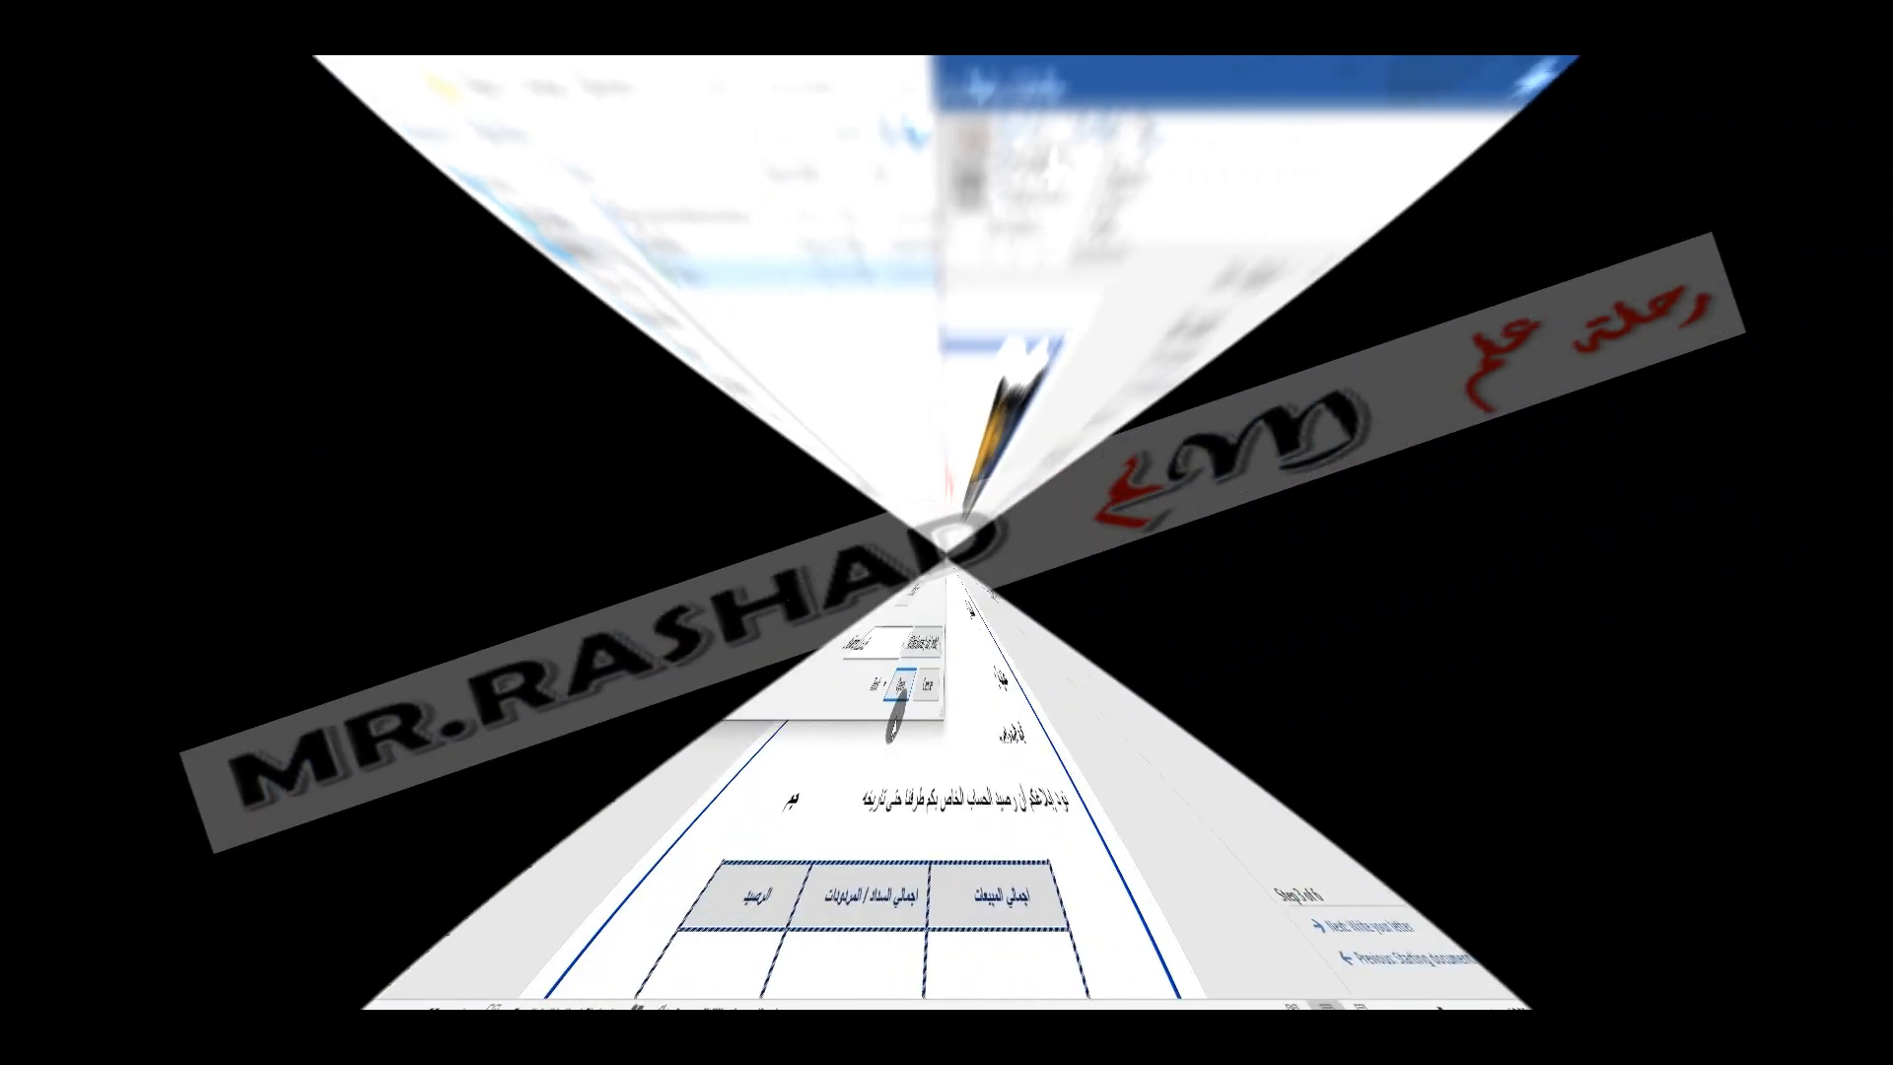
click(734, 696)
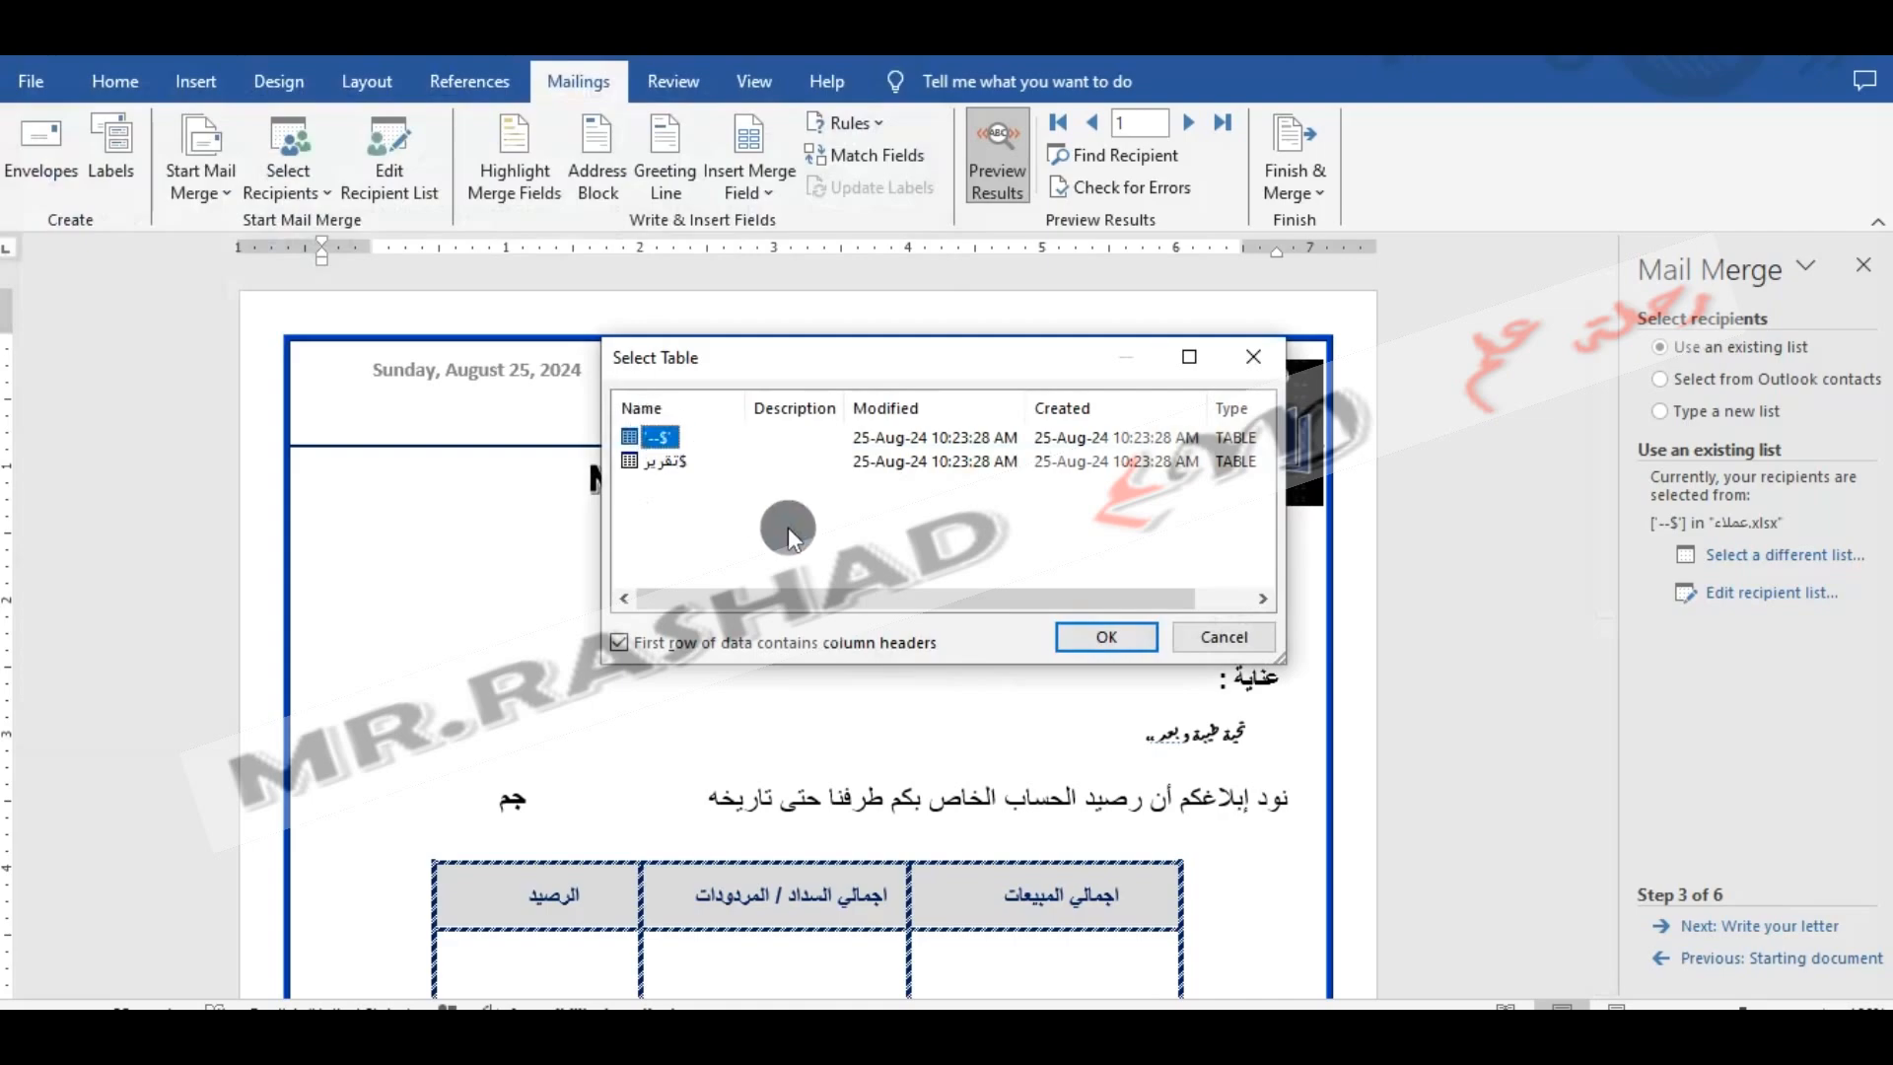
click(1106, 639)
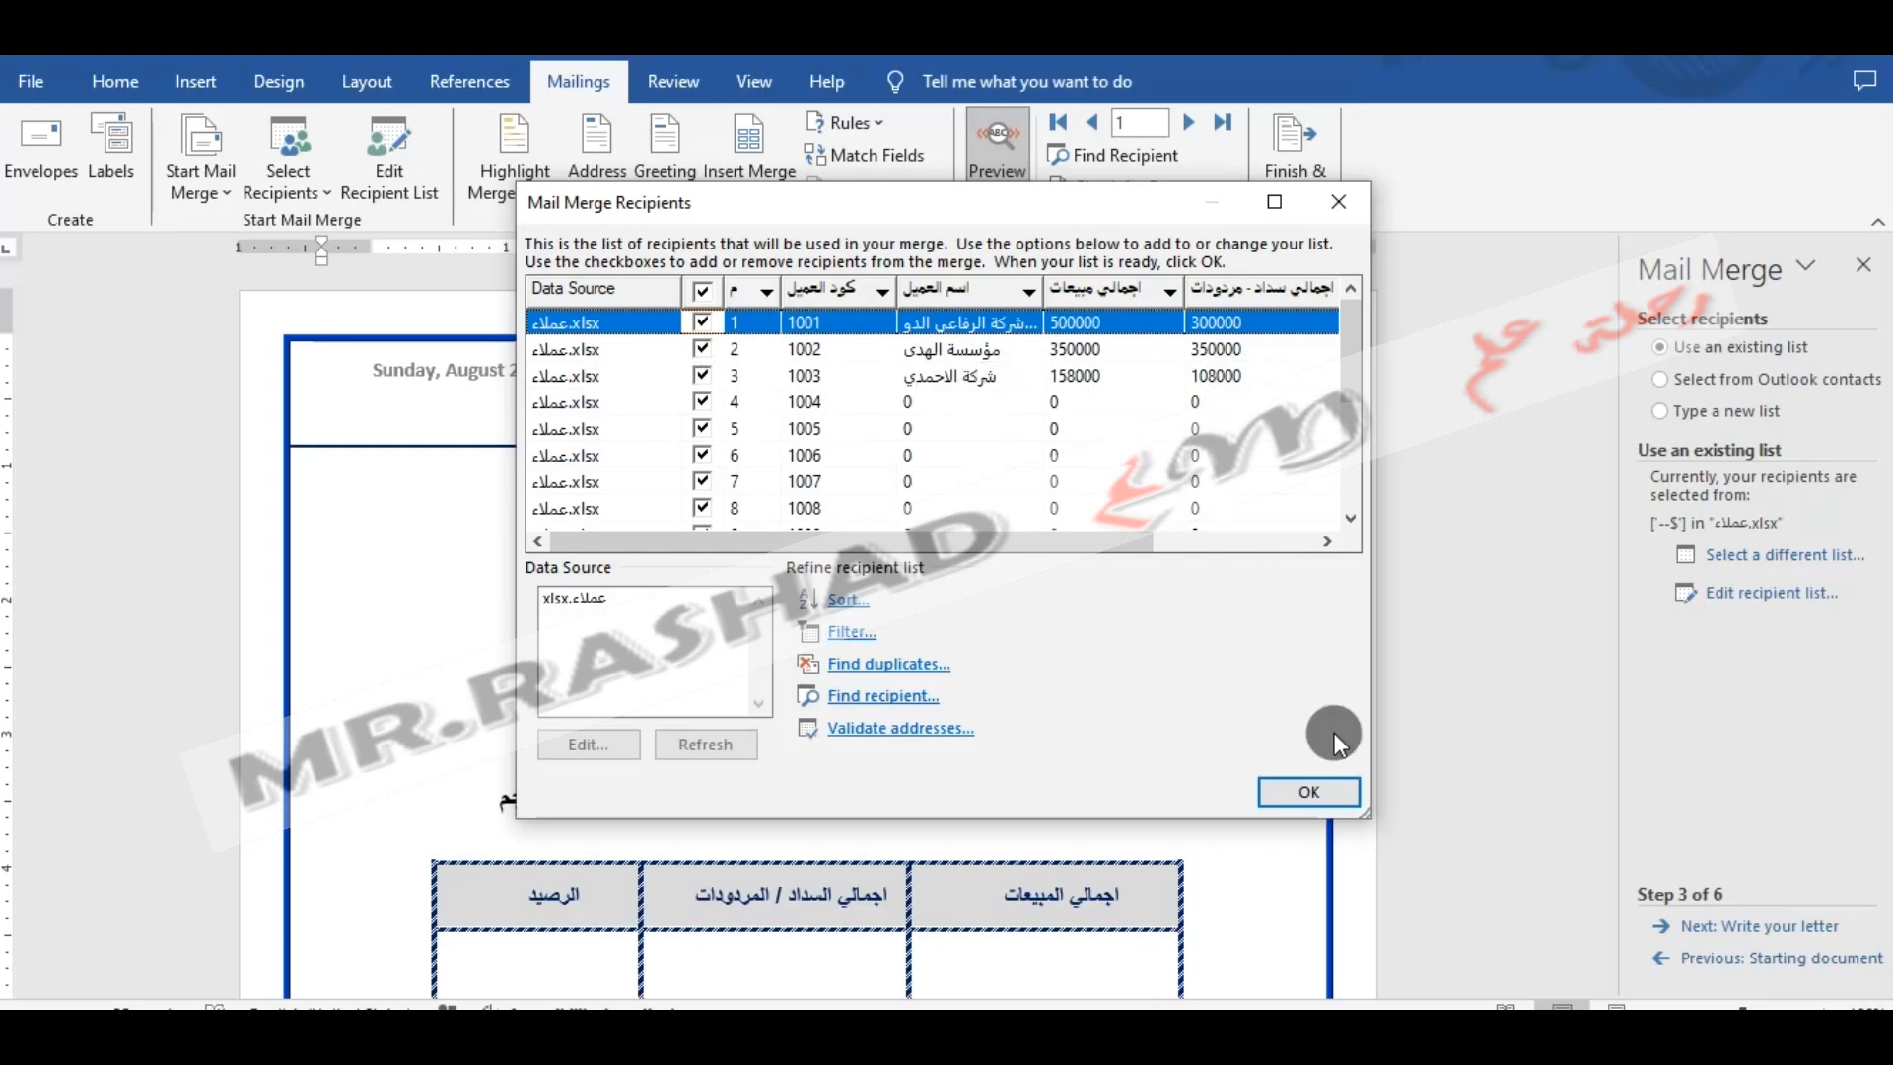
click(1311, 792)
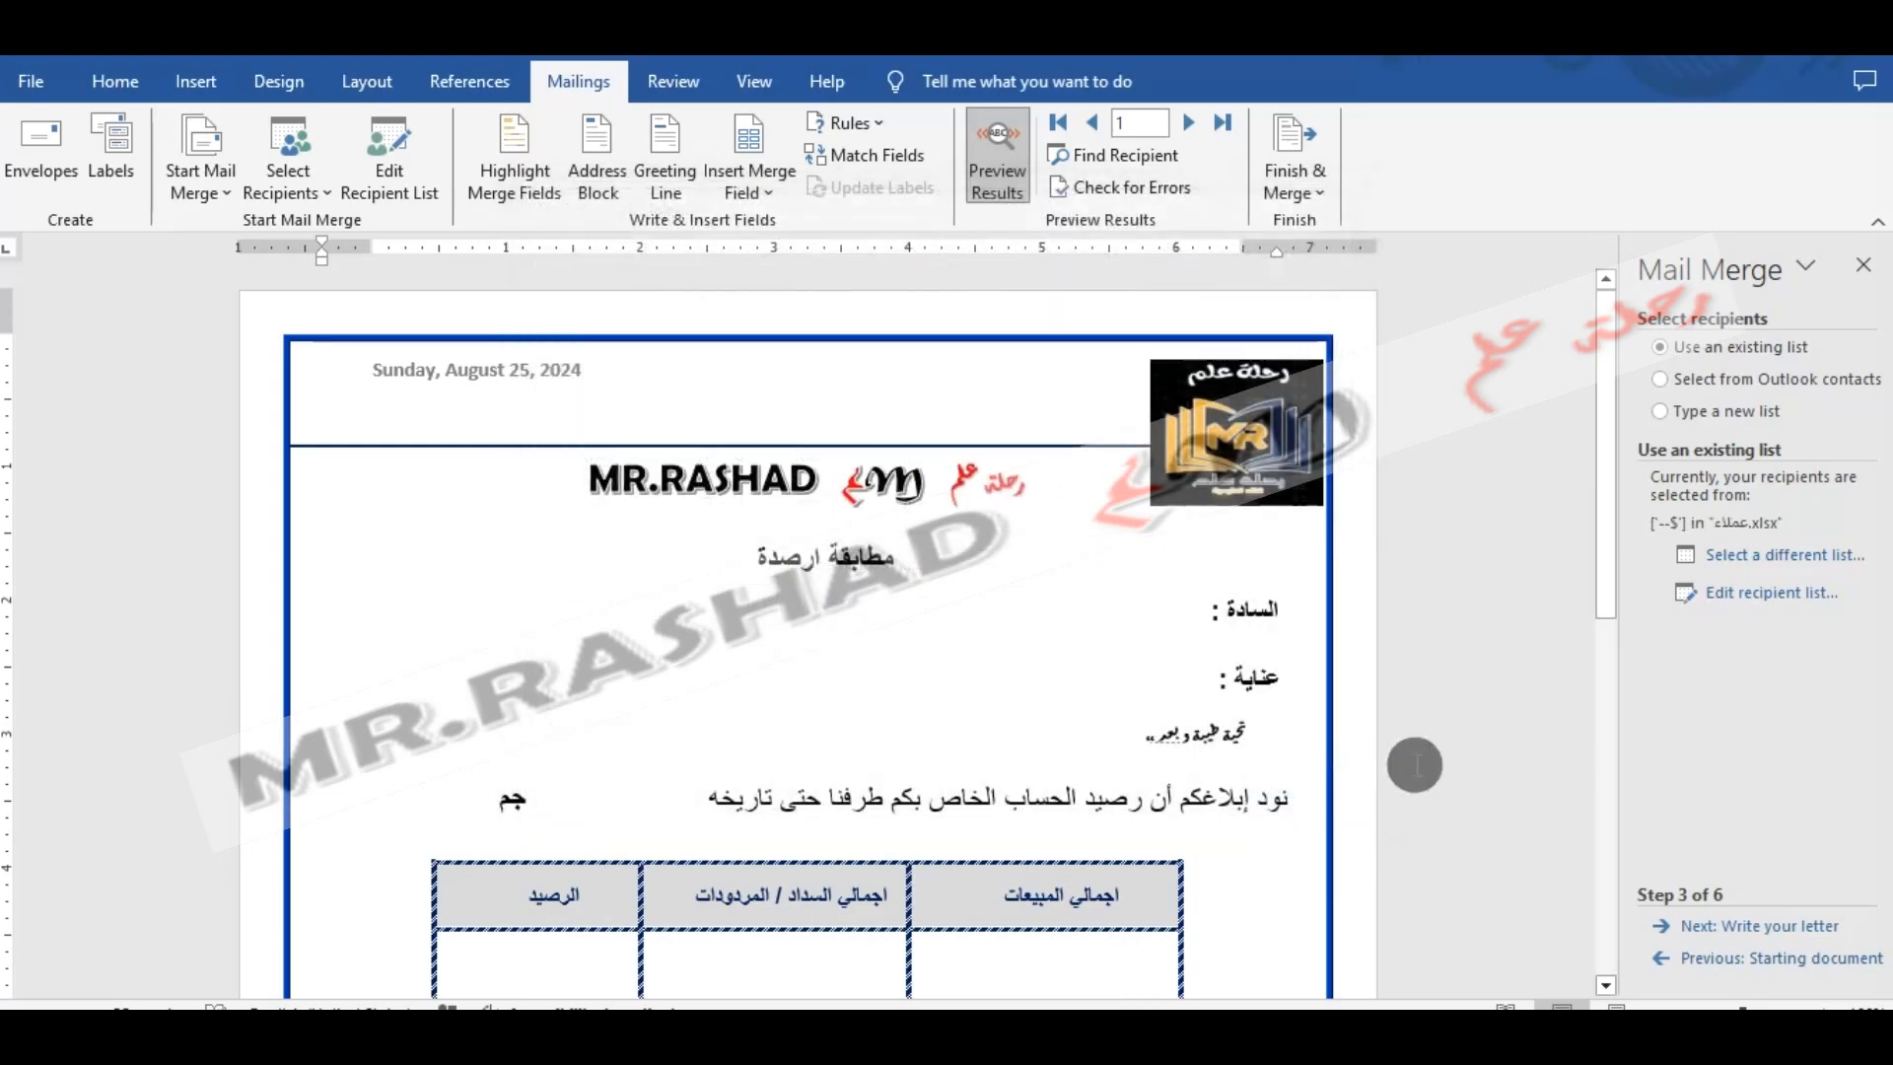
- Advance the mail merge wizard through to completing the merge and close its pane
click(1694, 929)
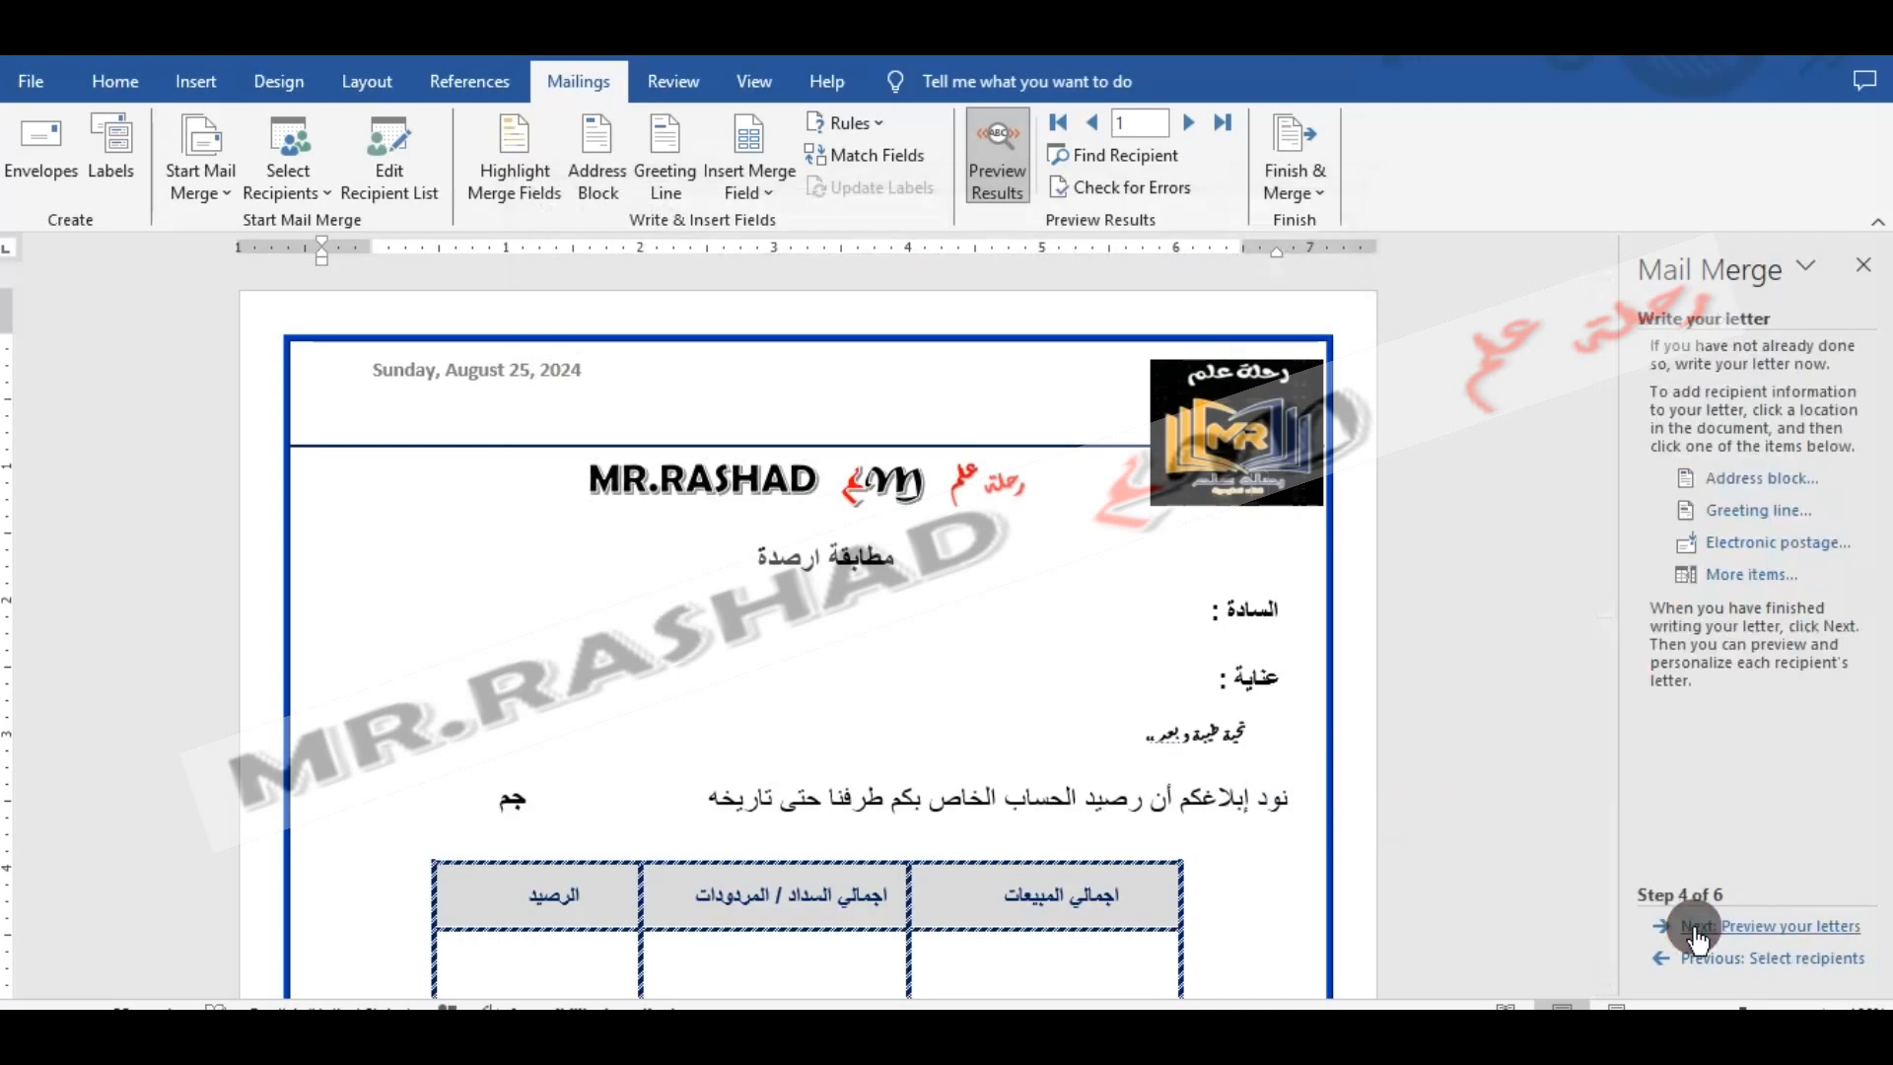
click(1696, 926)
click(1694, 926)
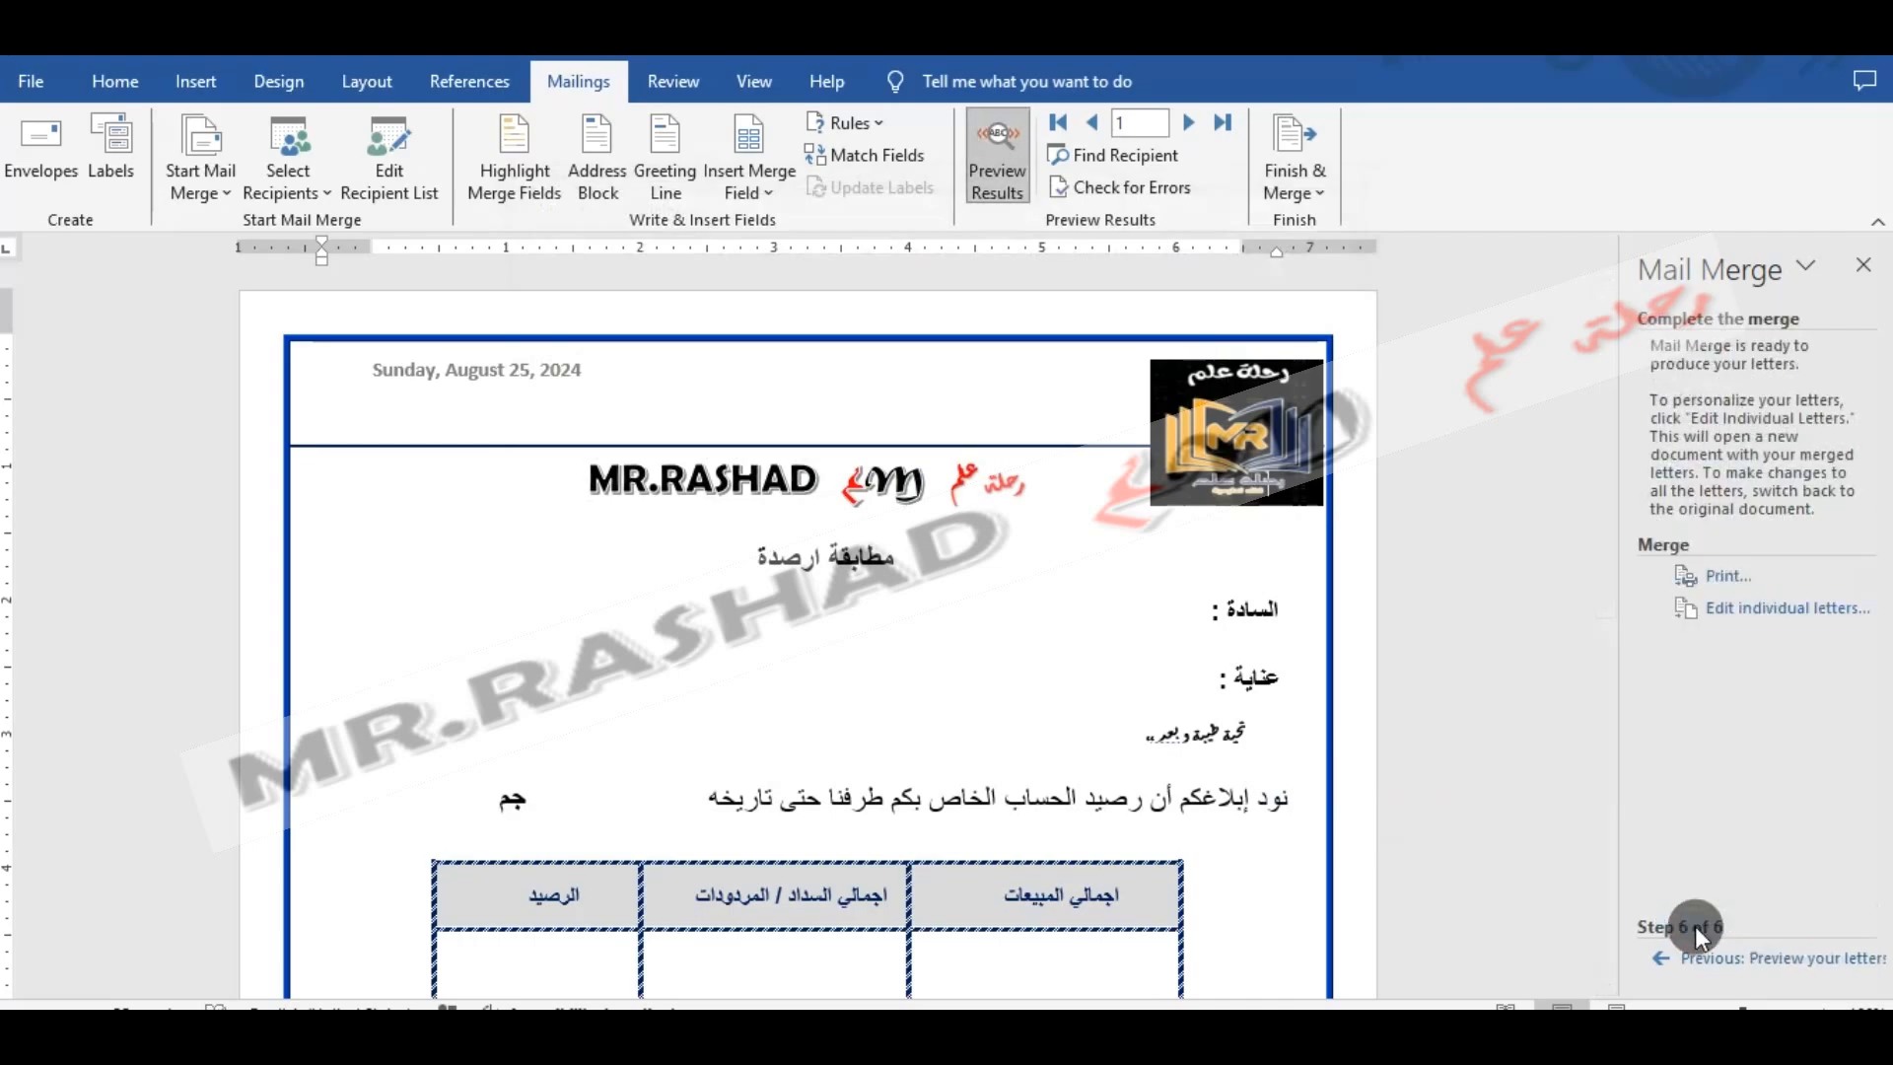
click(1851, 261)
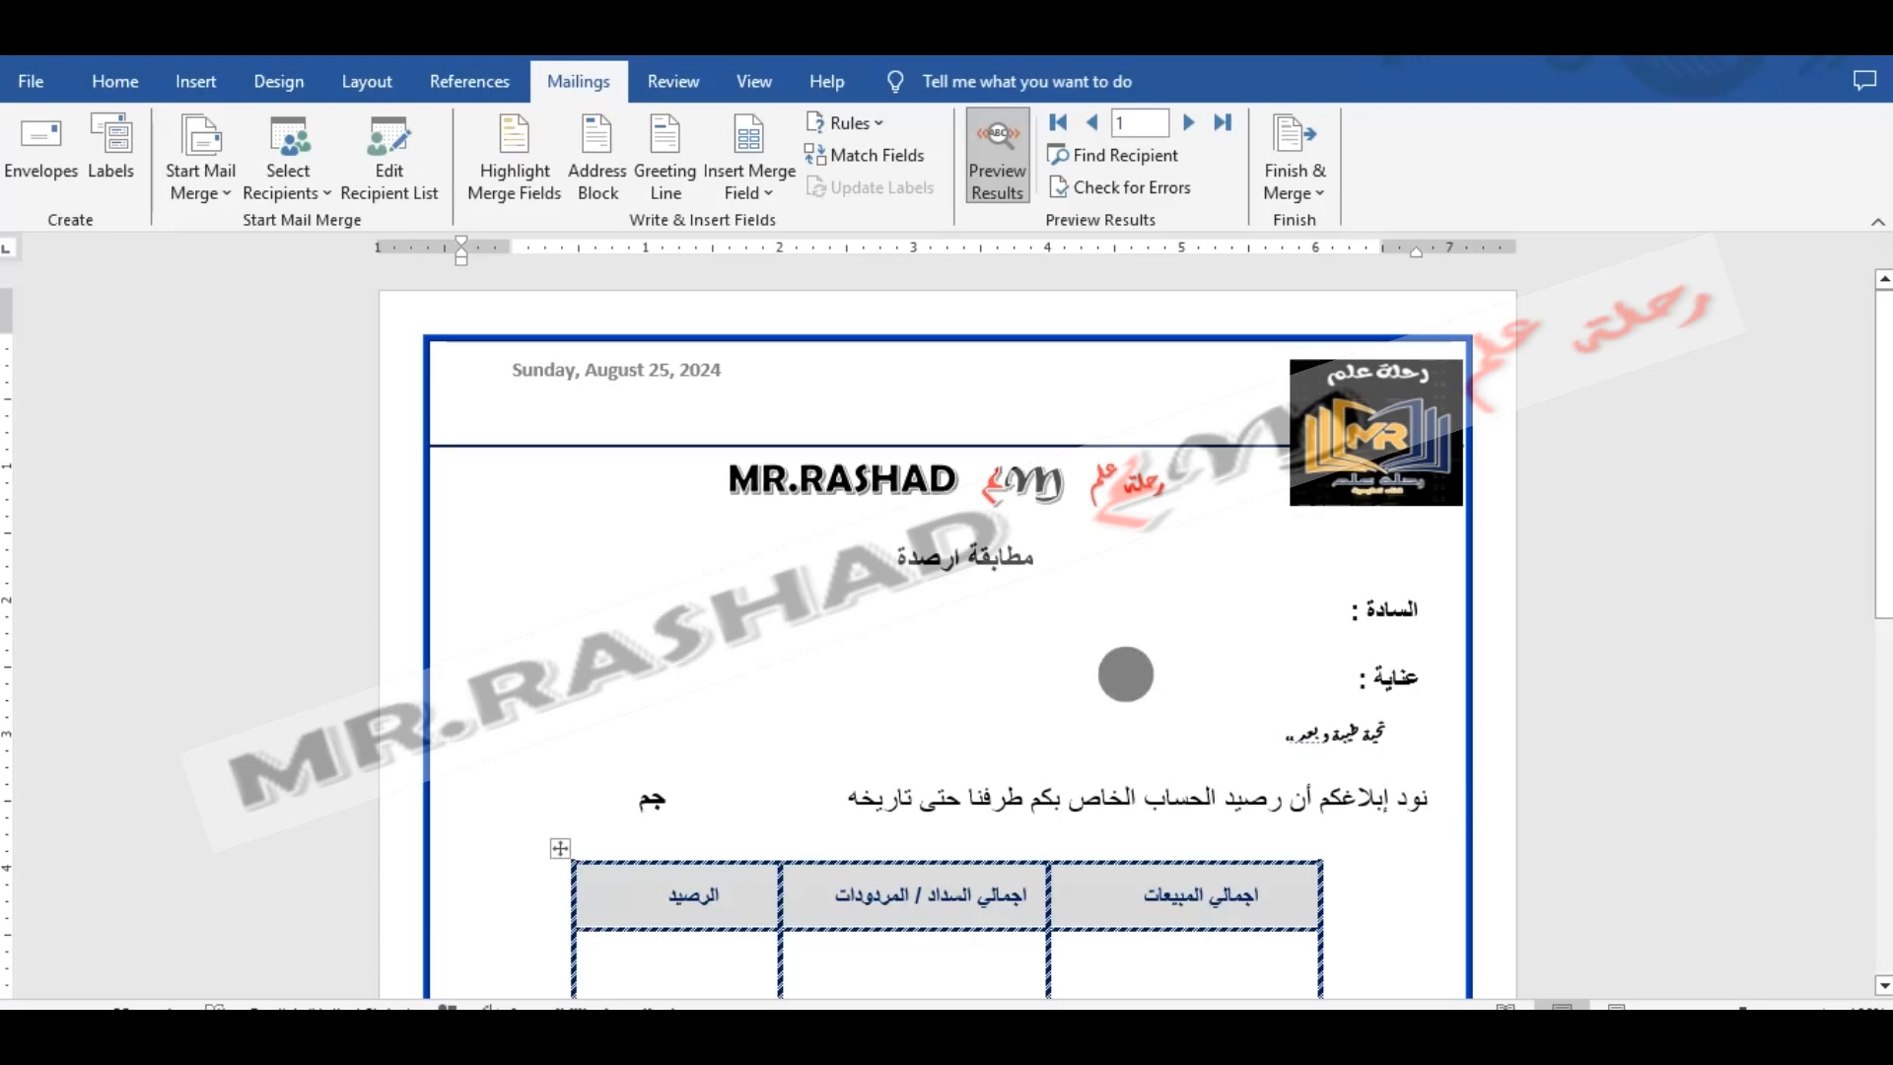
- Make the empty rectangle beside السادة accept text and insert the اسم_العميل merge field in it
click(1288, 604)
right_click(1287, 607)
click(1186, 598)
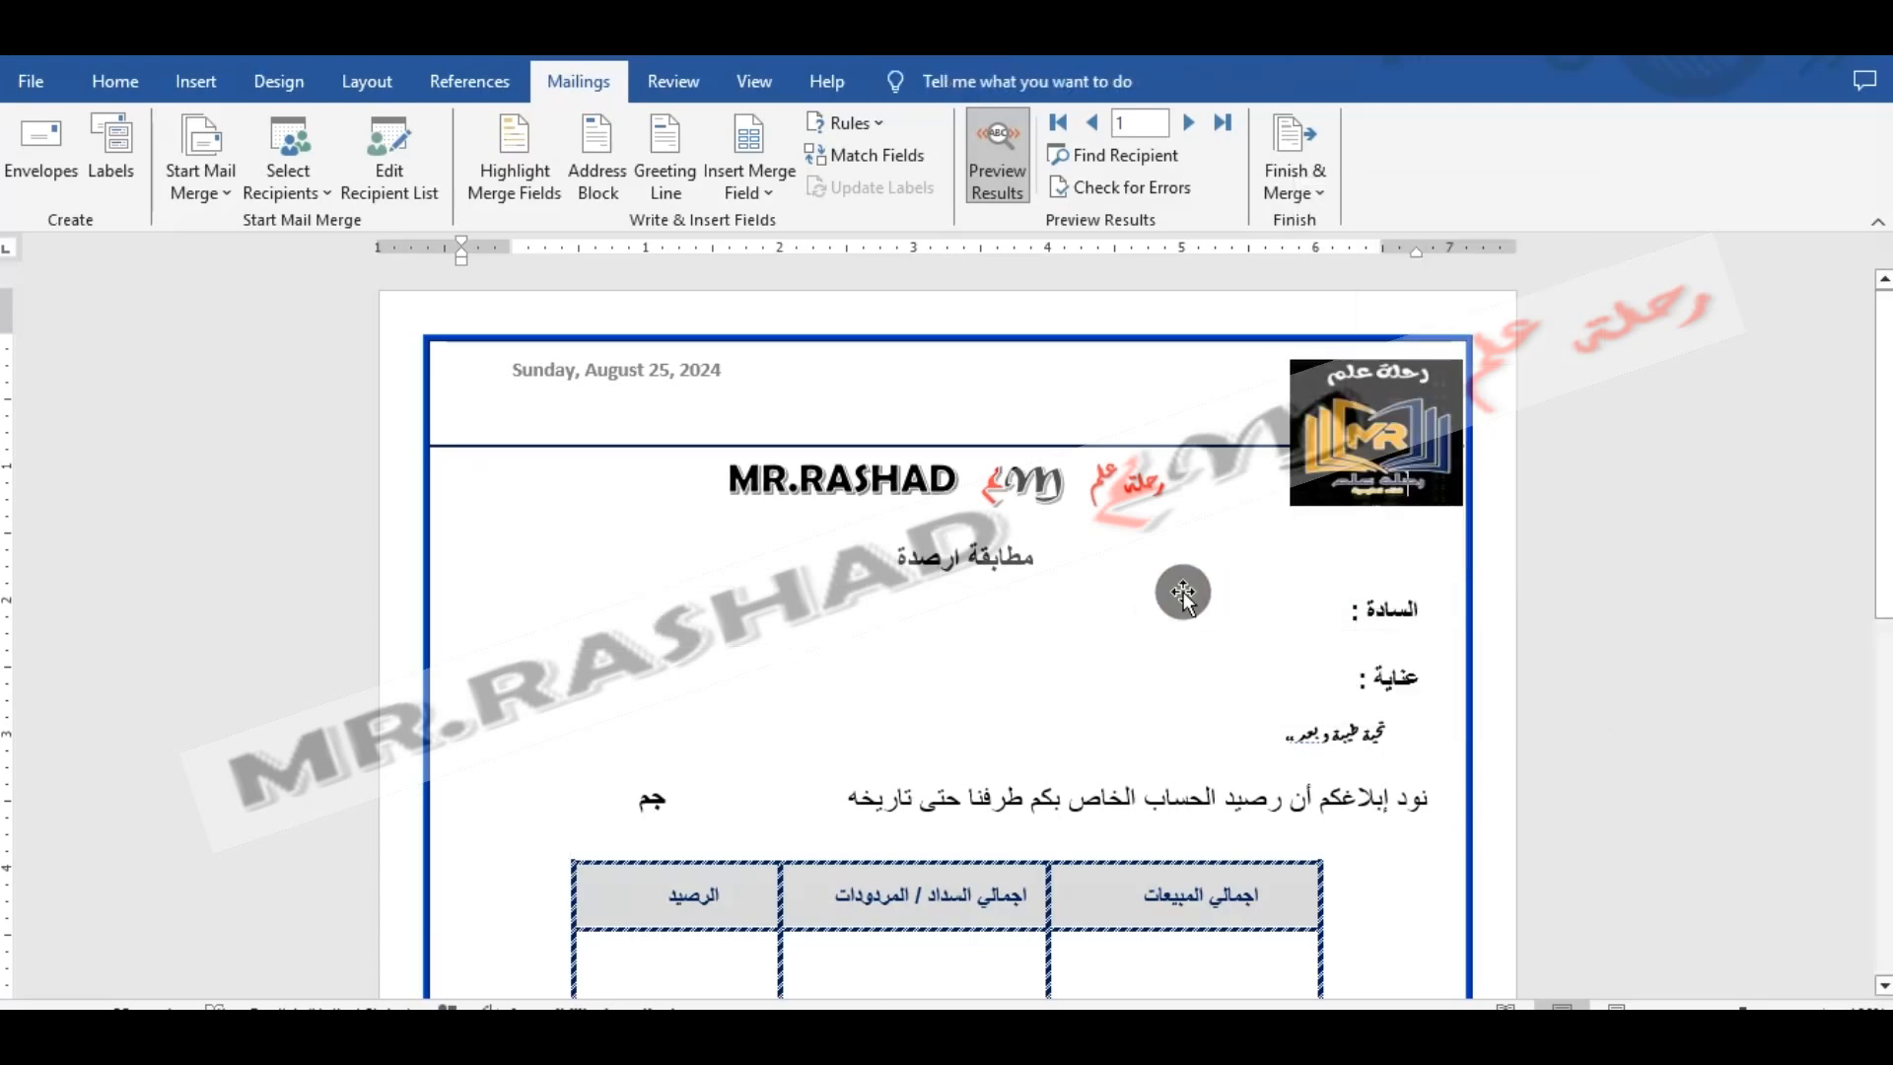
click(1172, 592)
right_click(1138, 625)
click(1100, 592)
right_click(1098, 592)
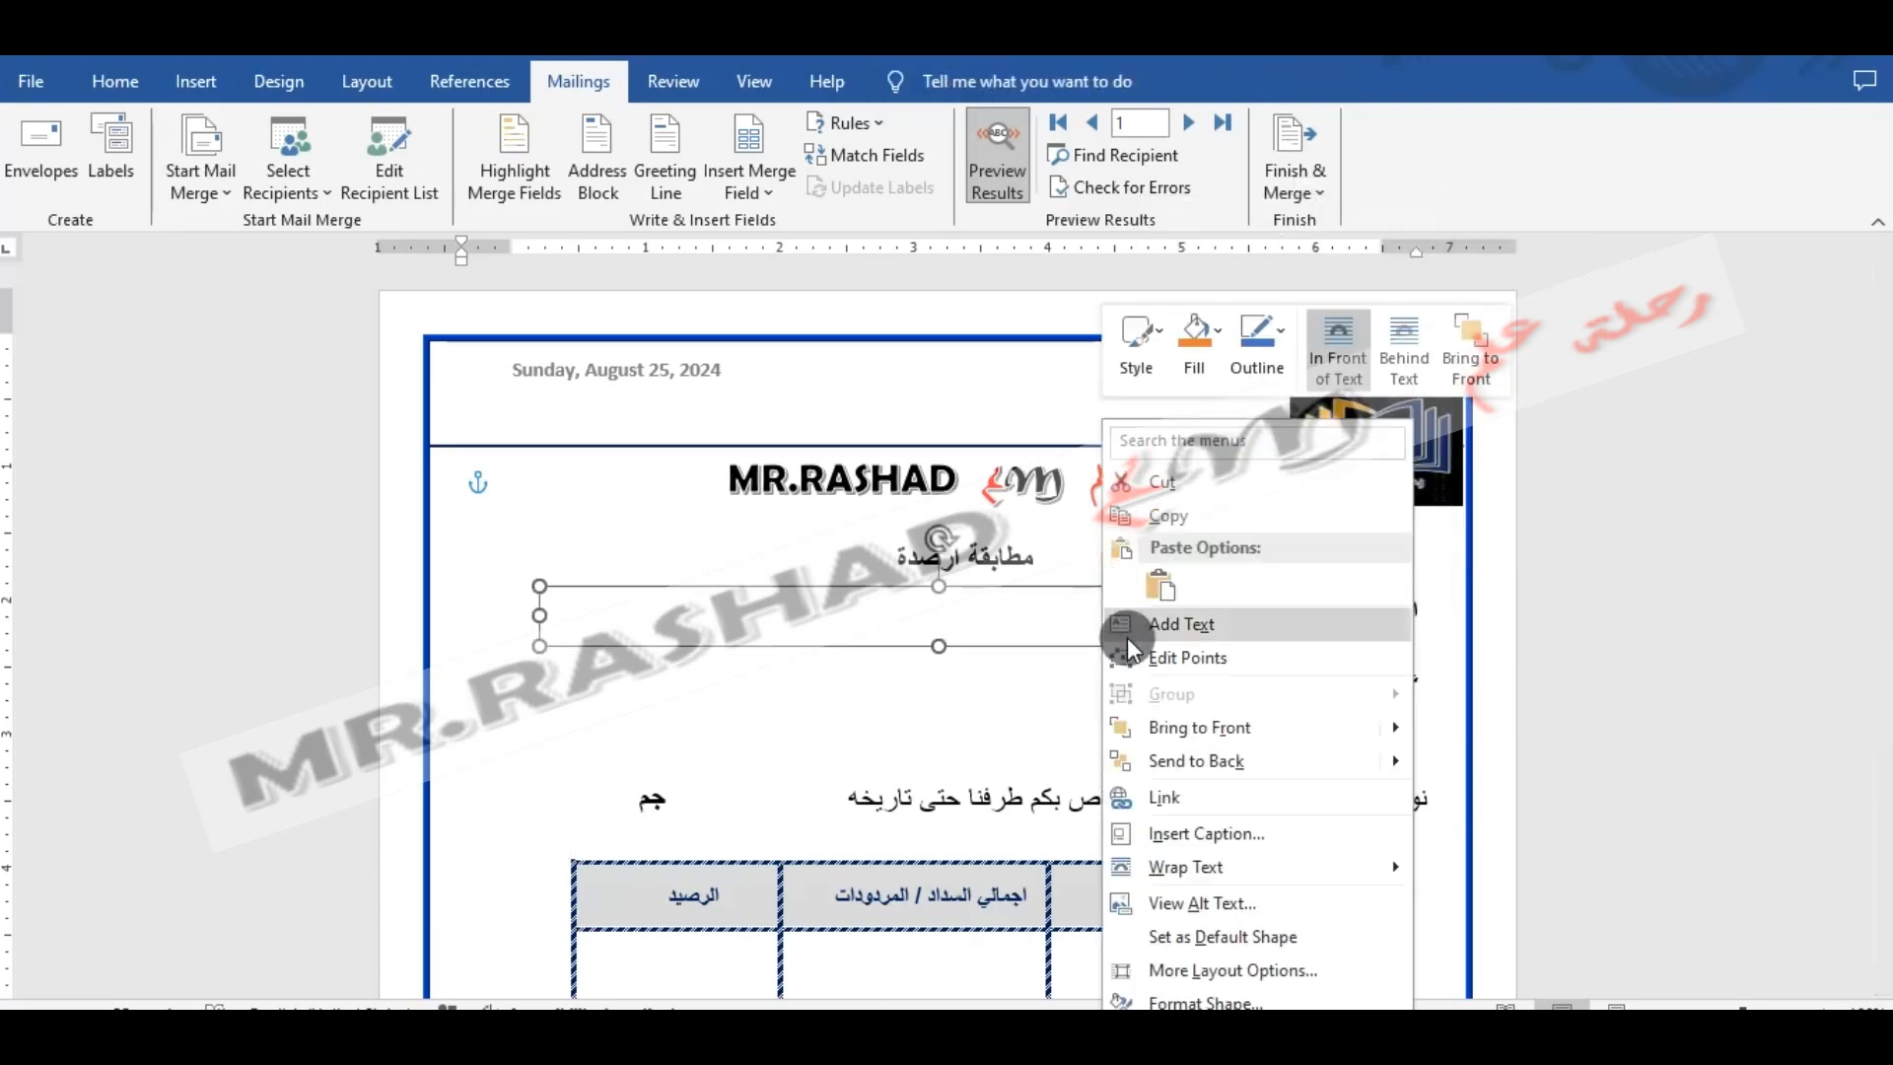
click(1133, 634)
click(766, 193)
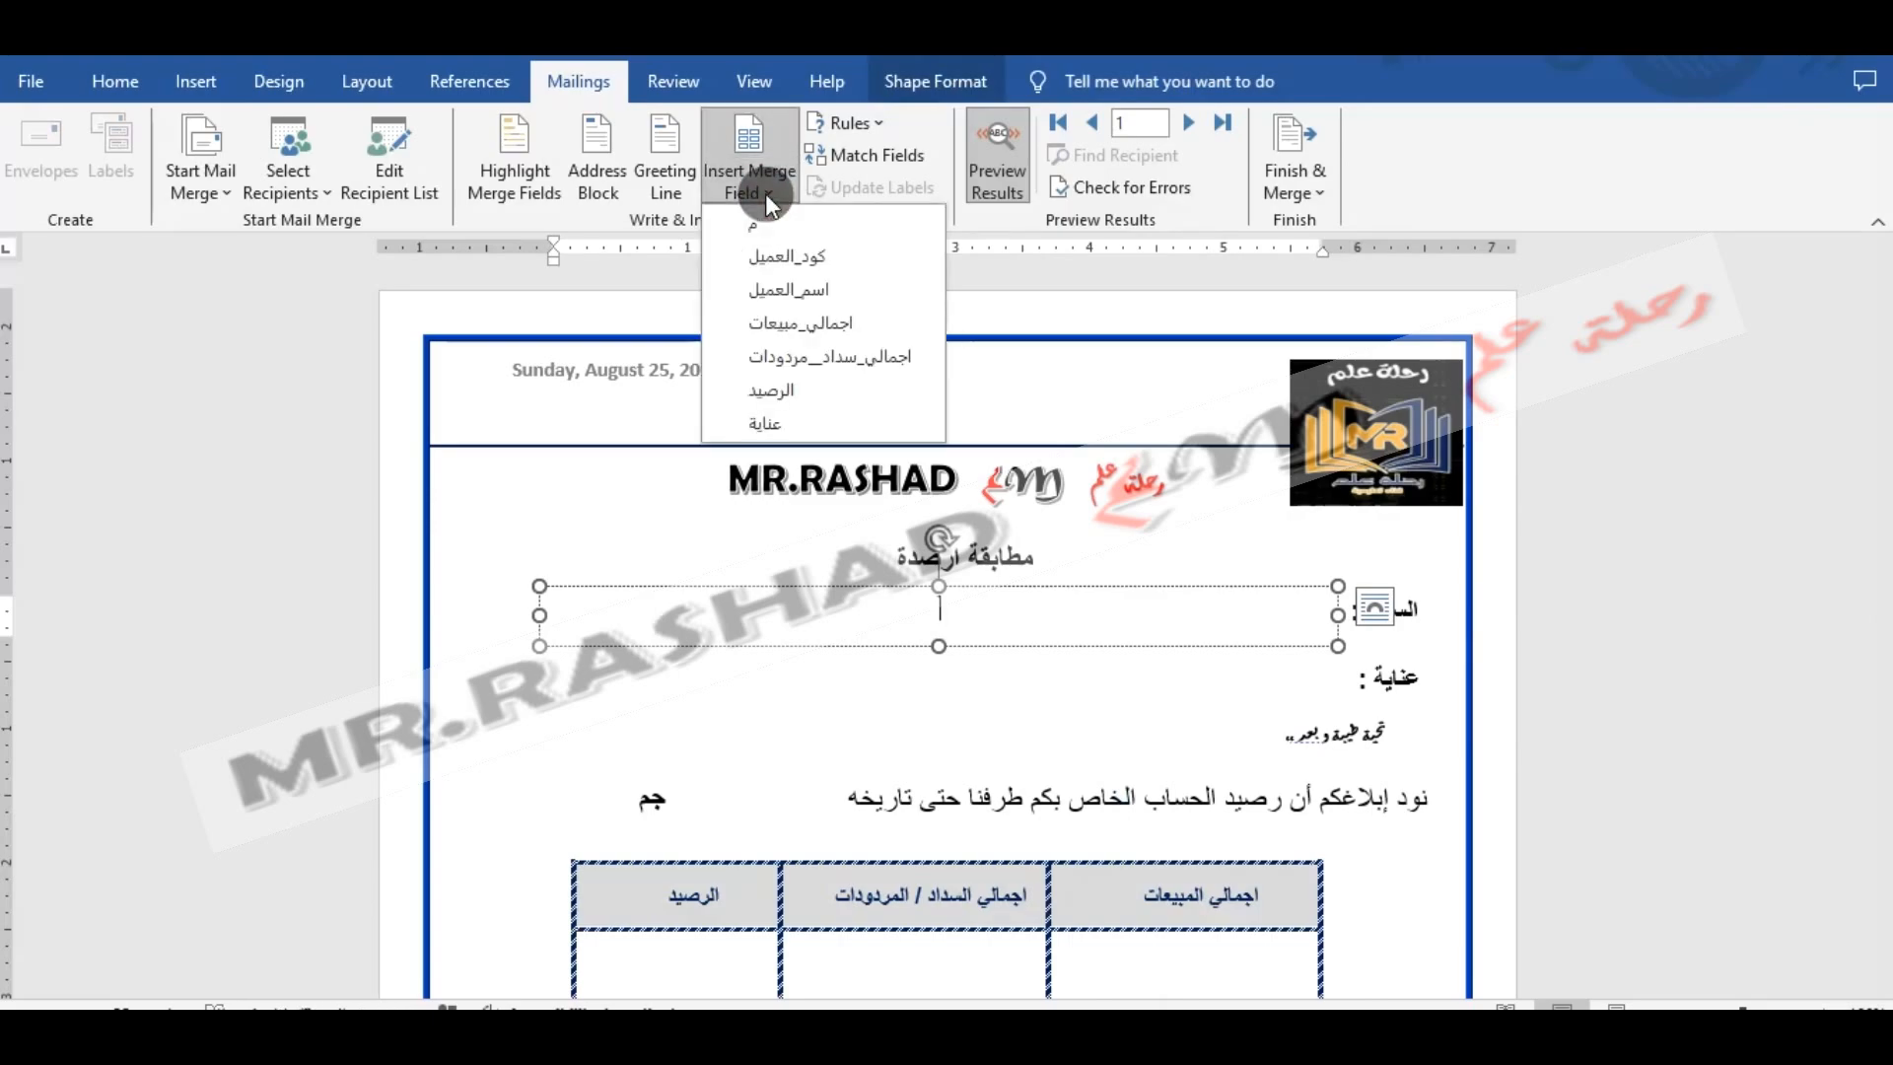
click(777, 286)
- Insert the عناية merge field in the empty rectangle beside the عناية label
click(1164, 680)
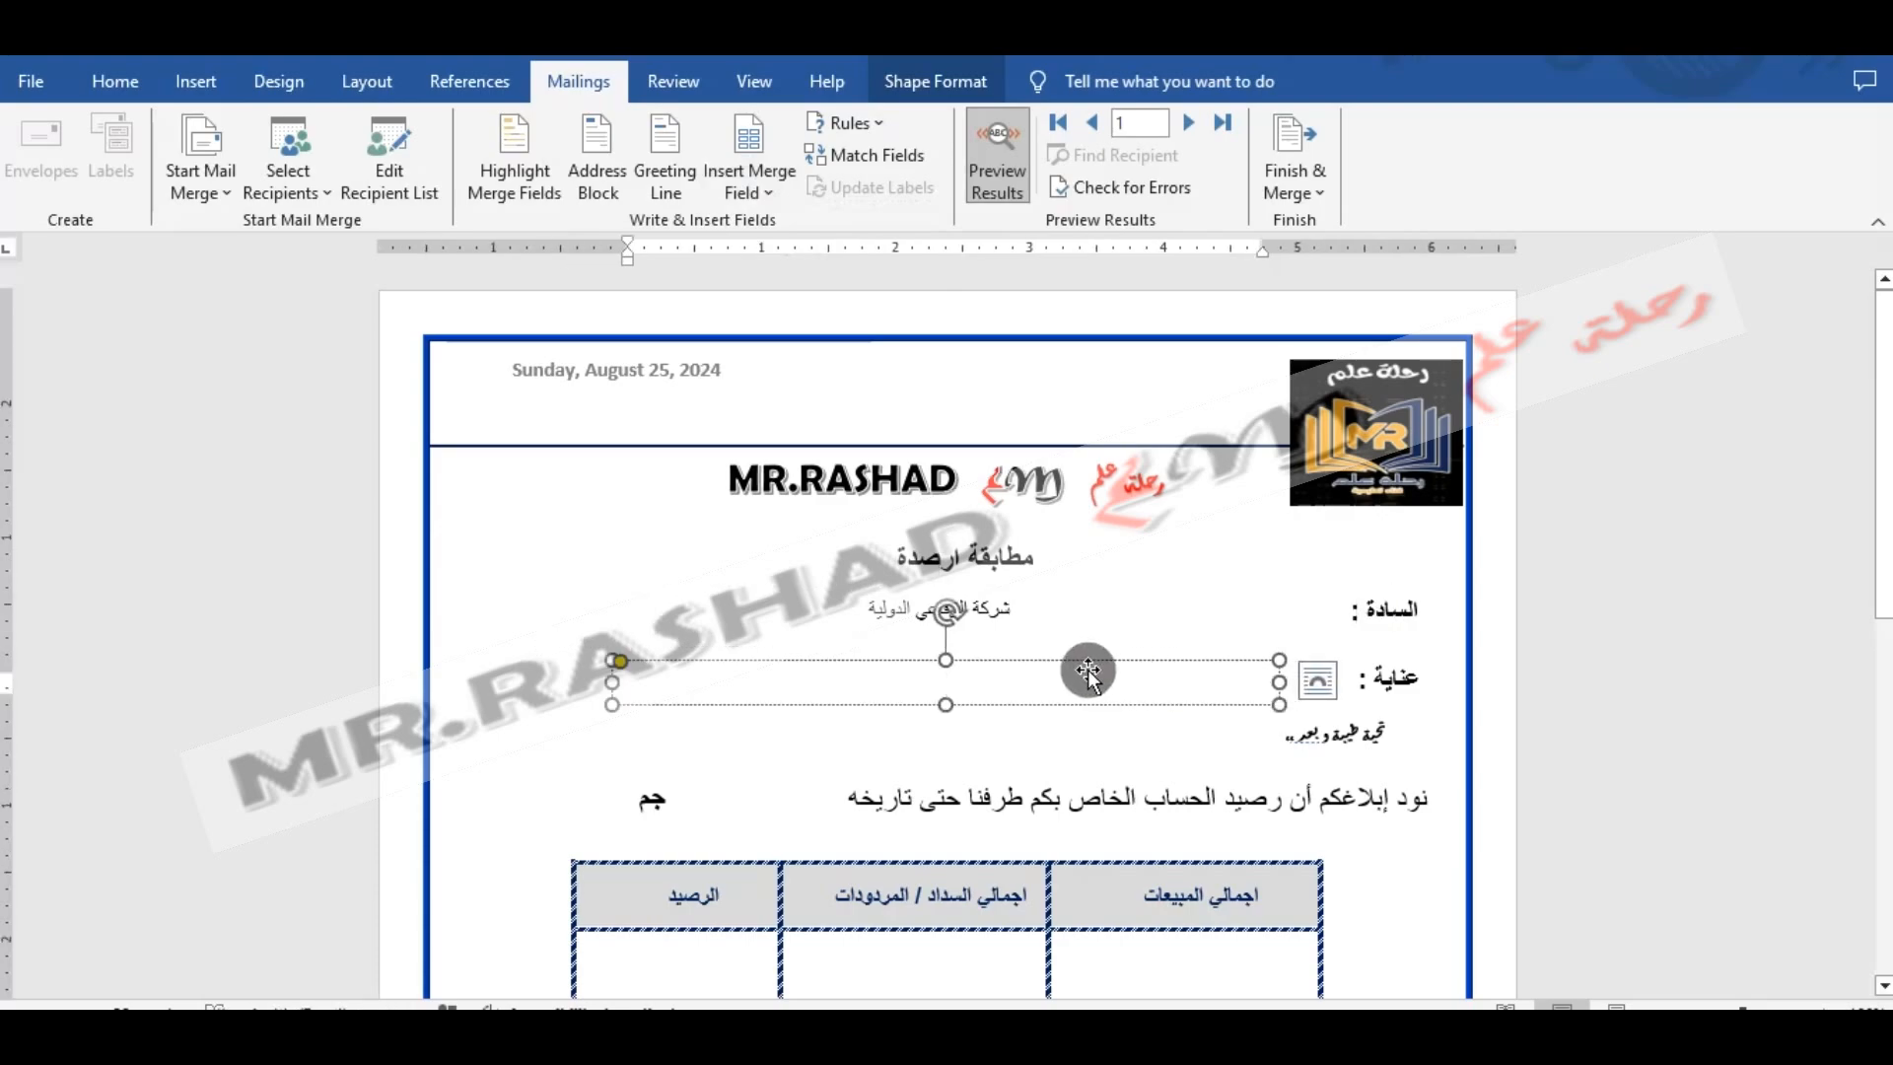
click(749, 195)
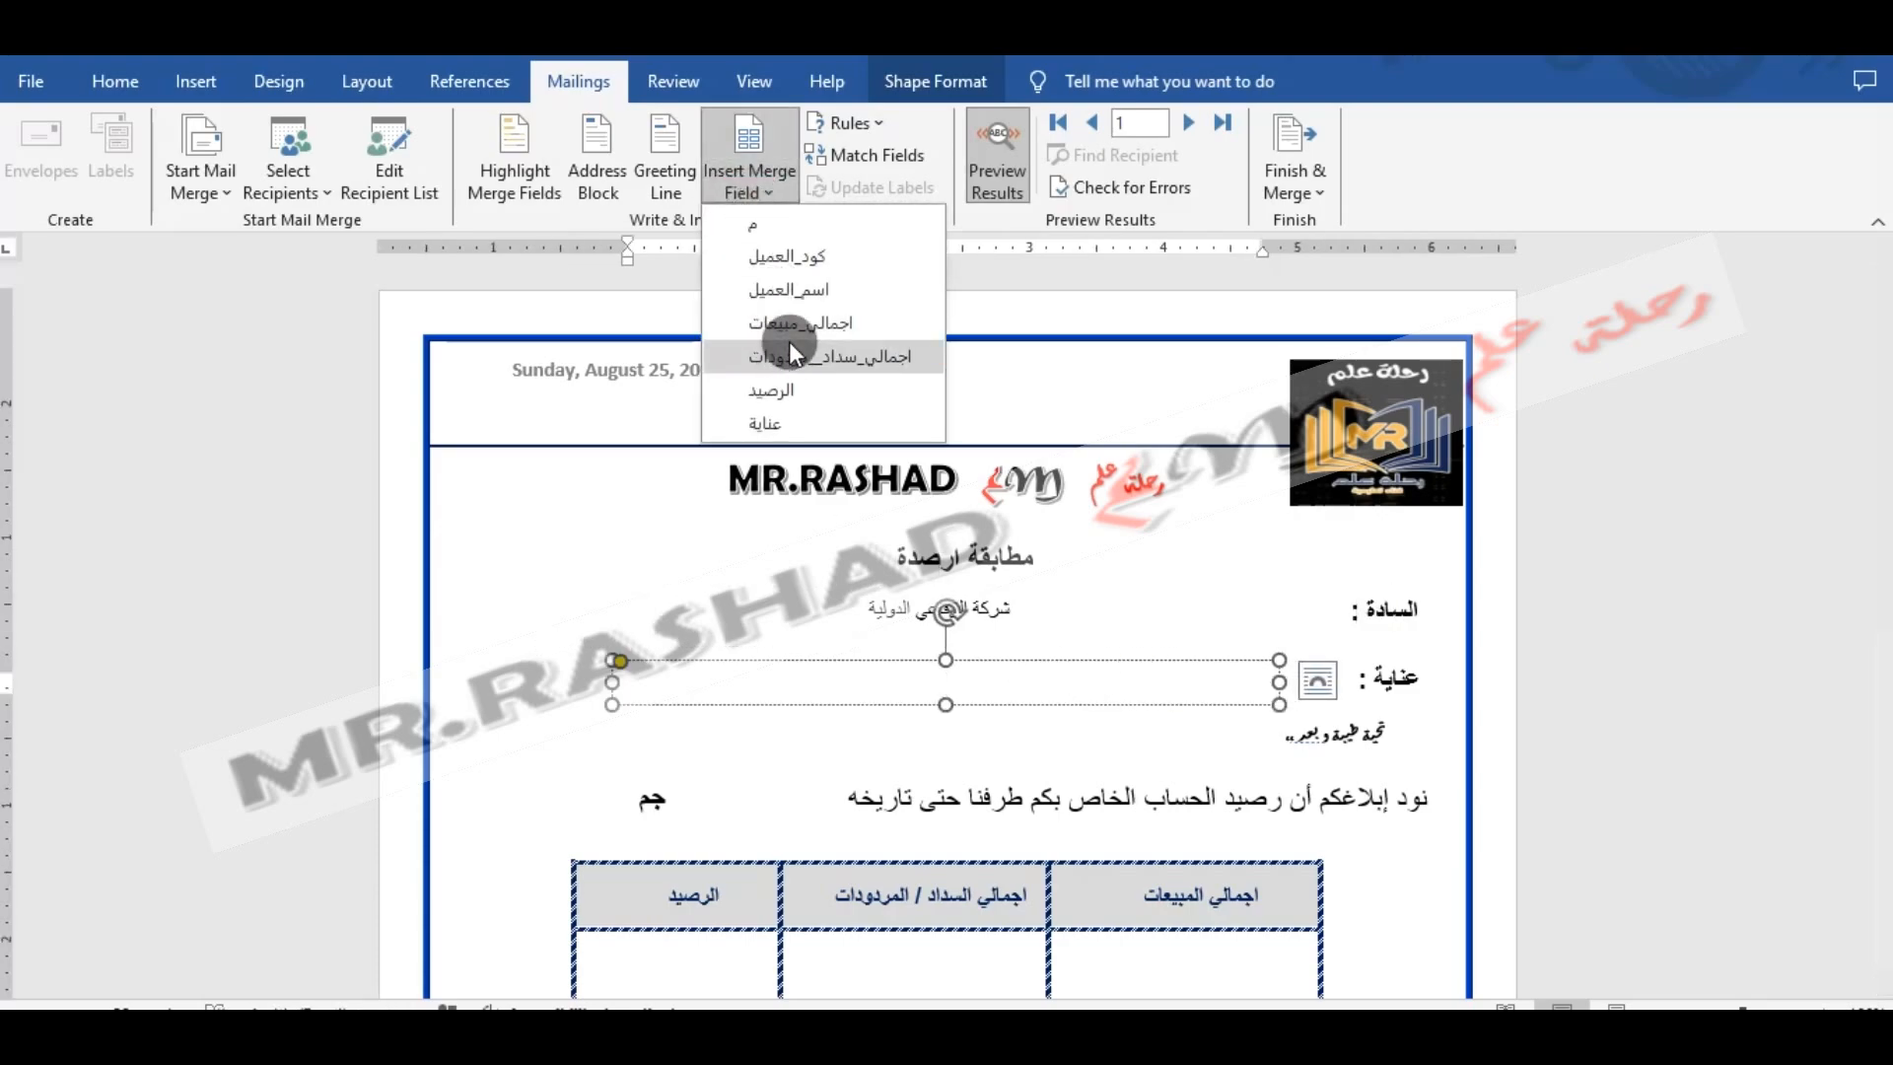
click(788, 419)
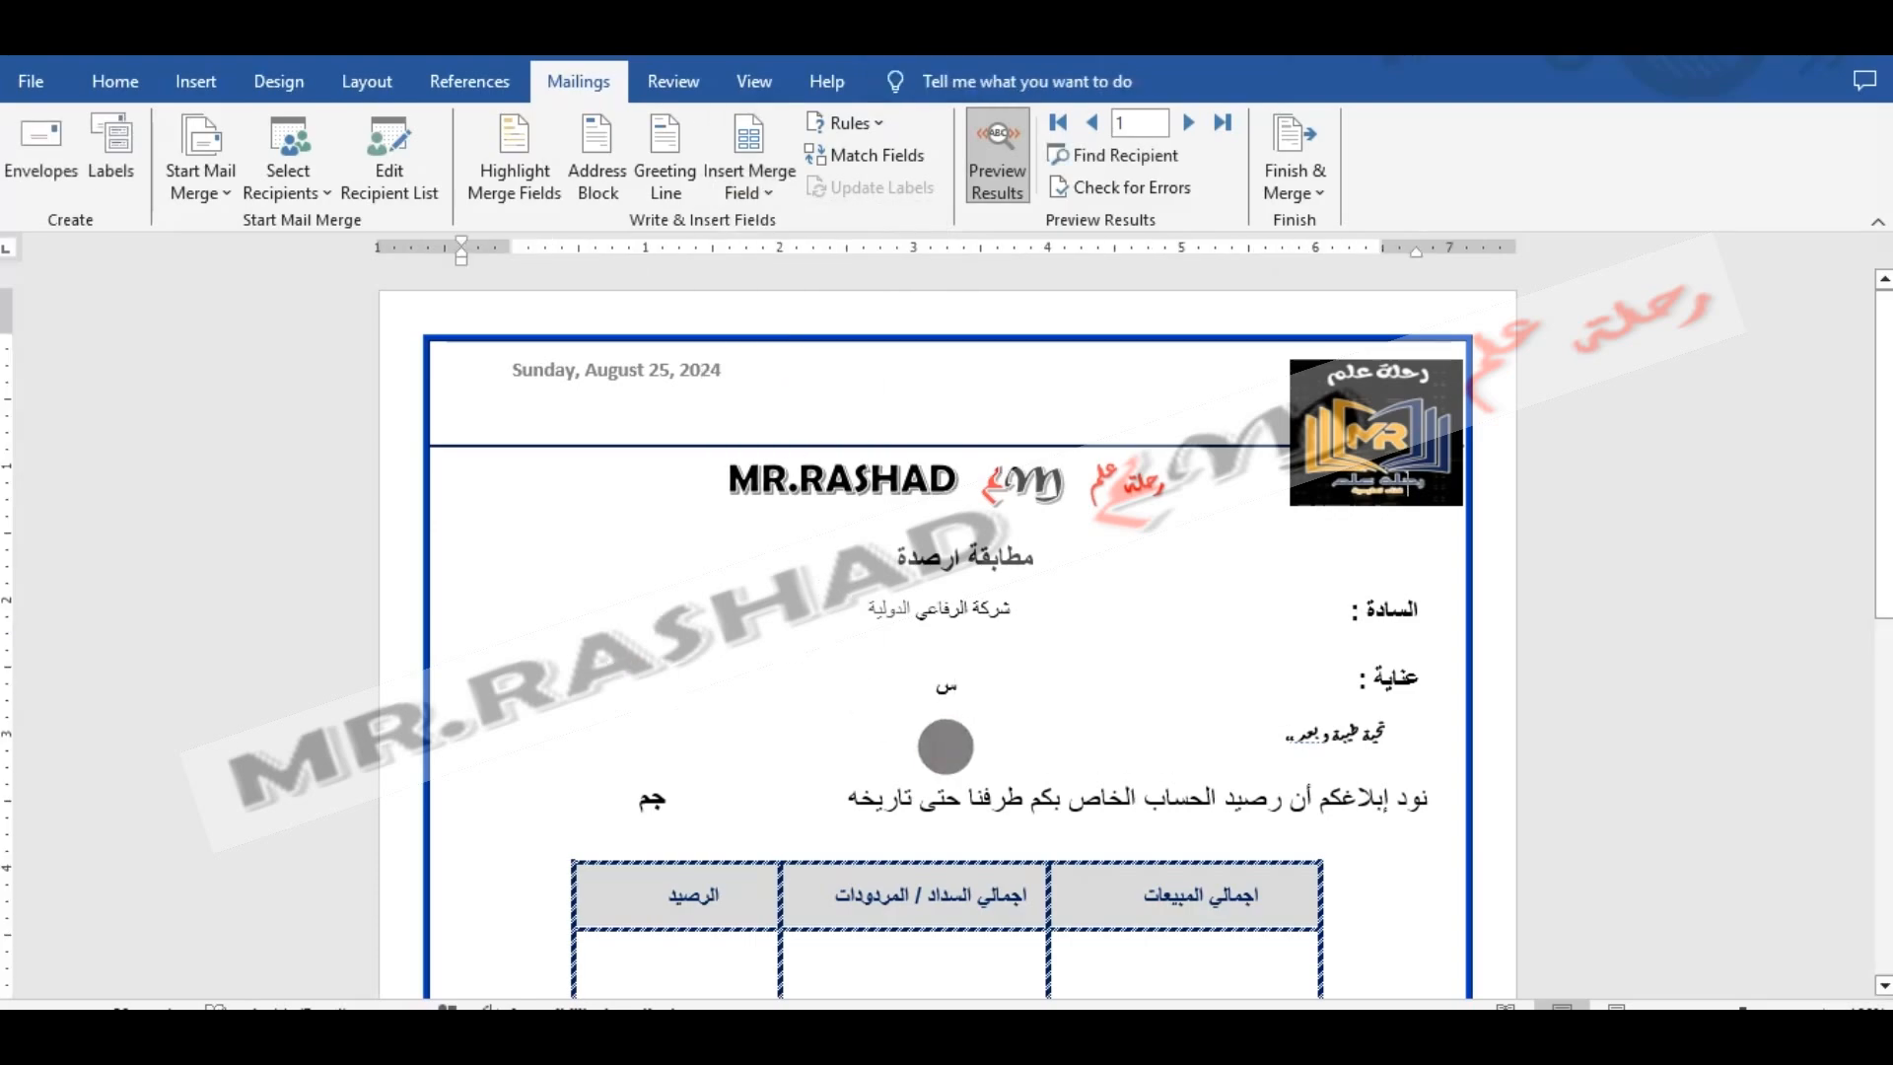
- Insert the الرصيد merge field in the empty rectangle before جم in the balance sentence
click(775, 791)
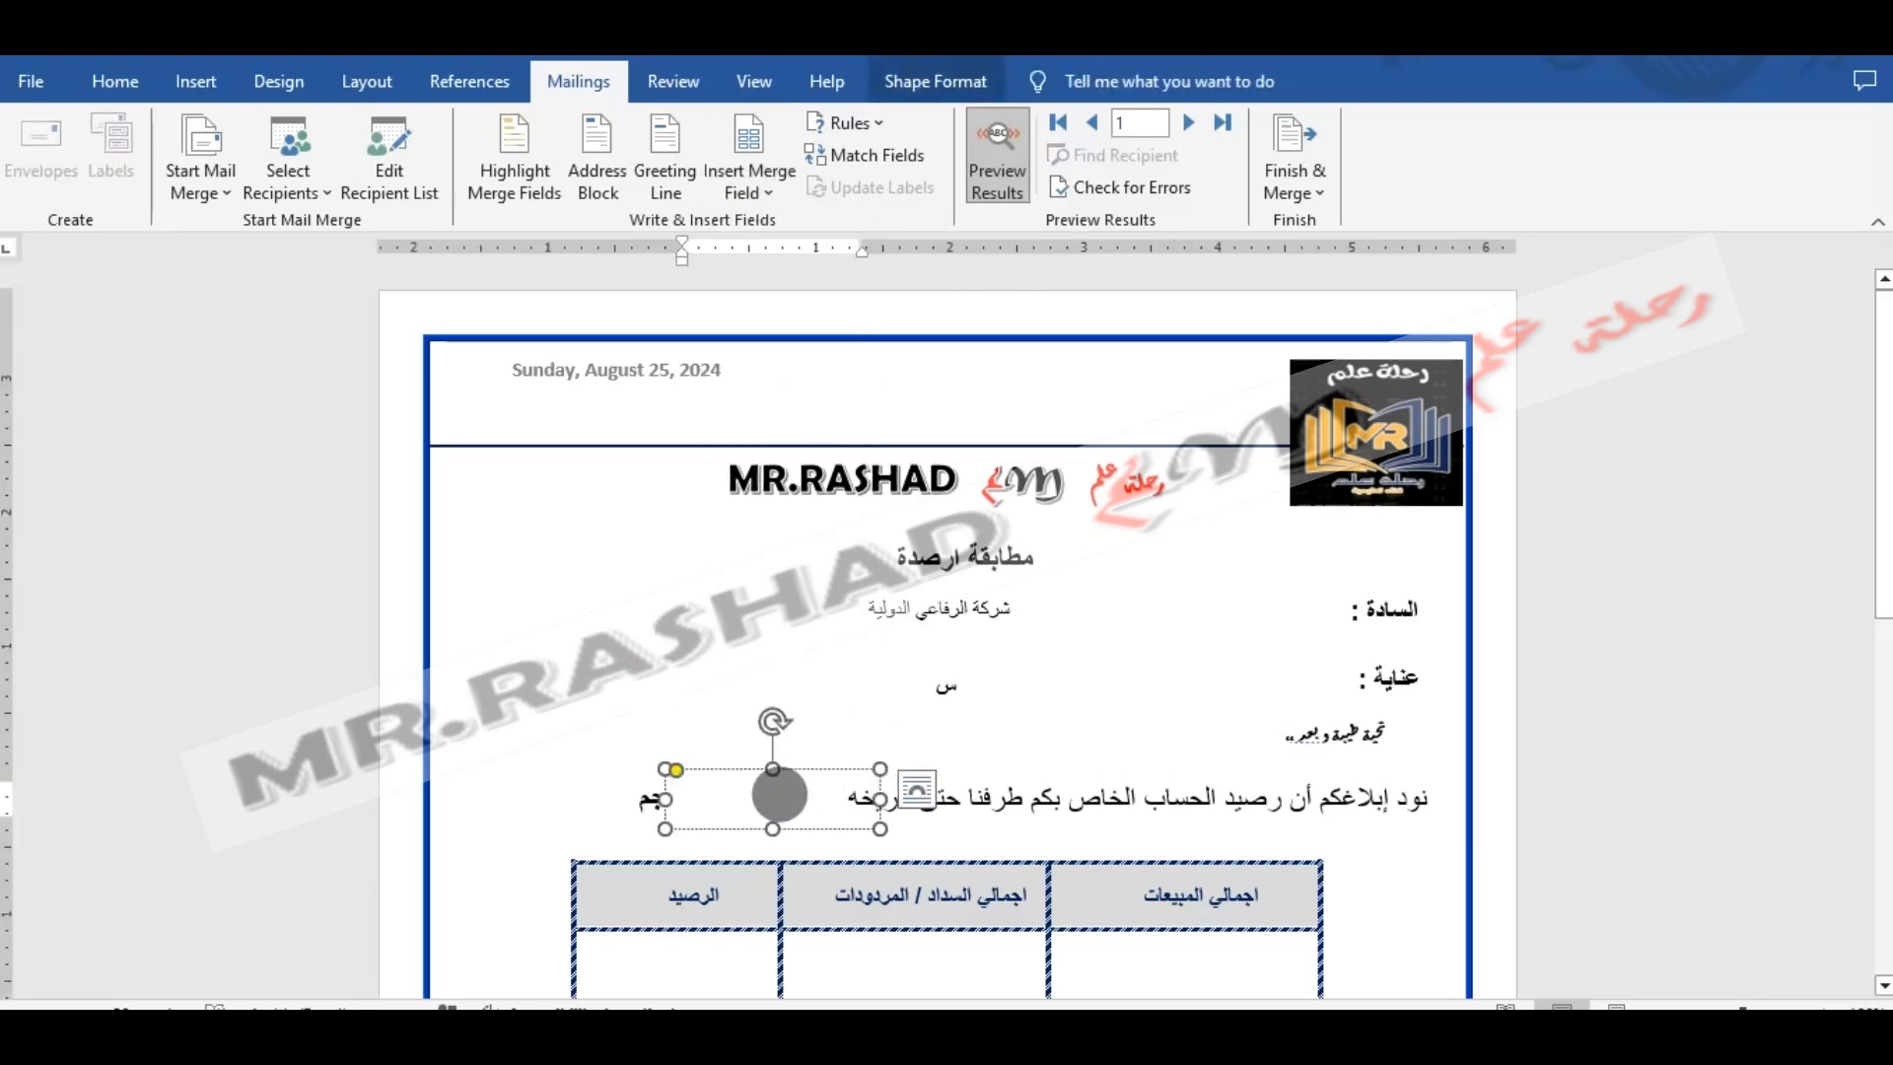
right_click(781, 796)
key(Escape)
click(775, 200)
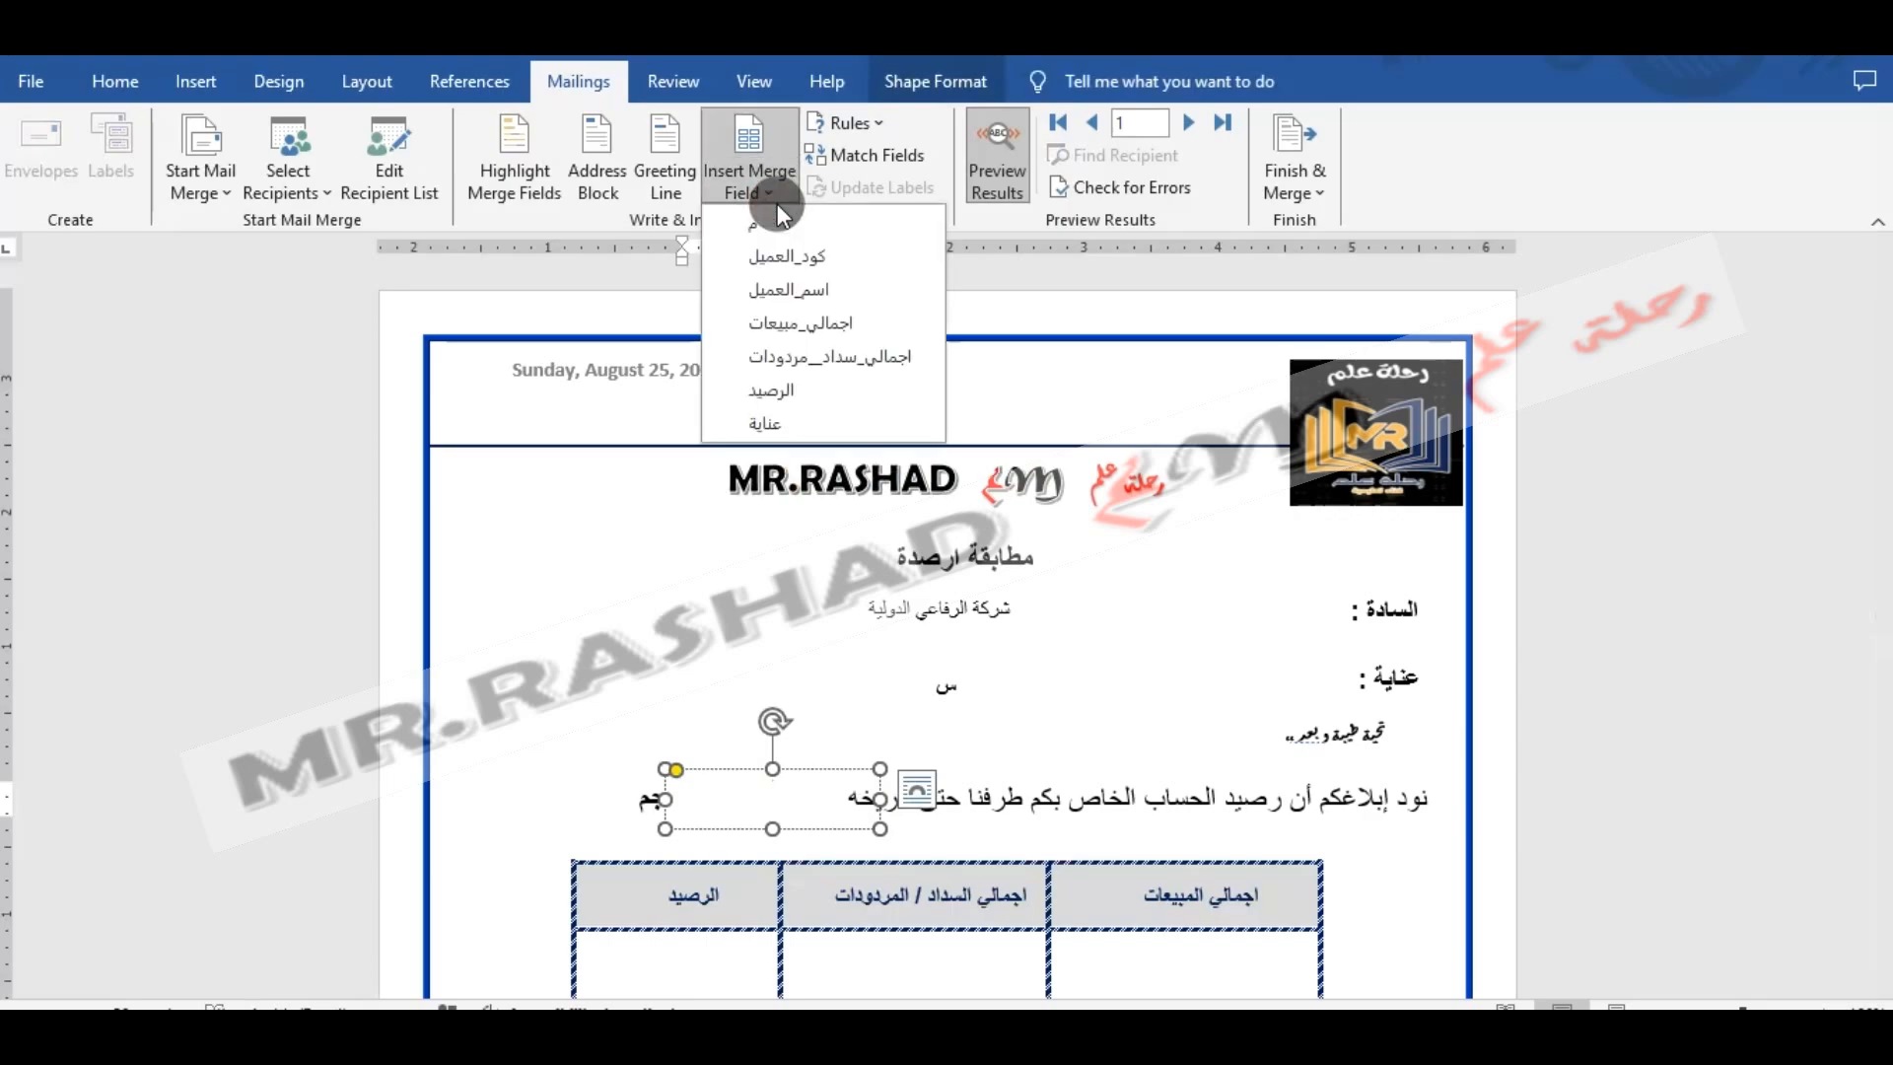
click(769, 390)
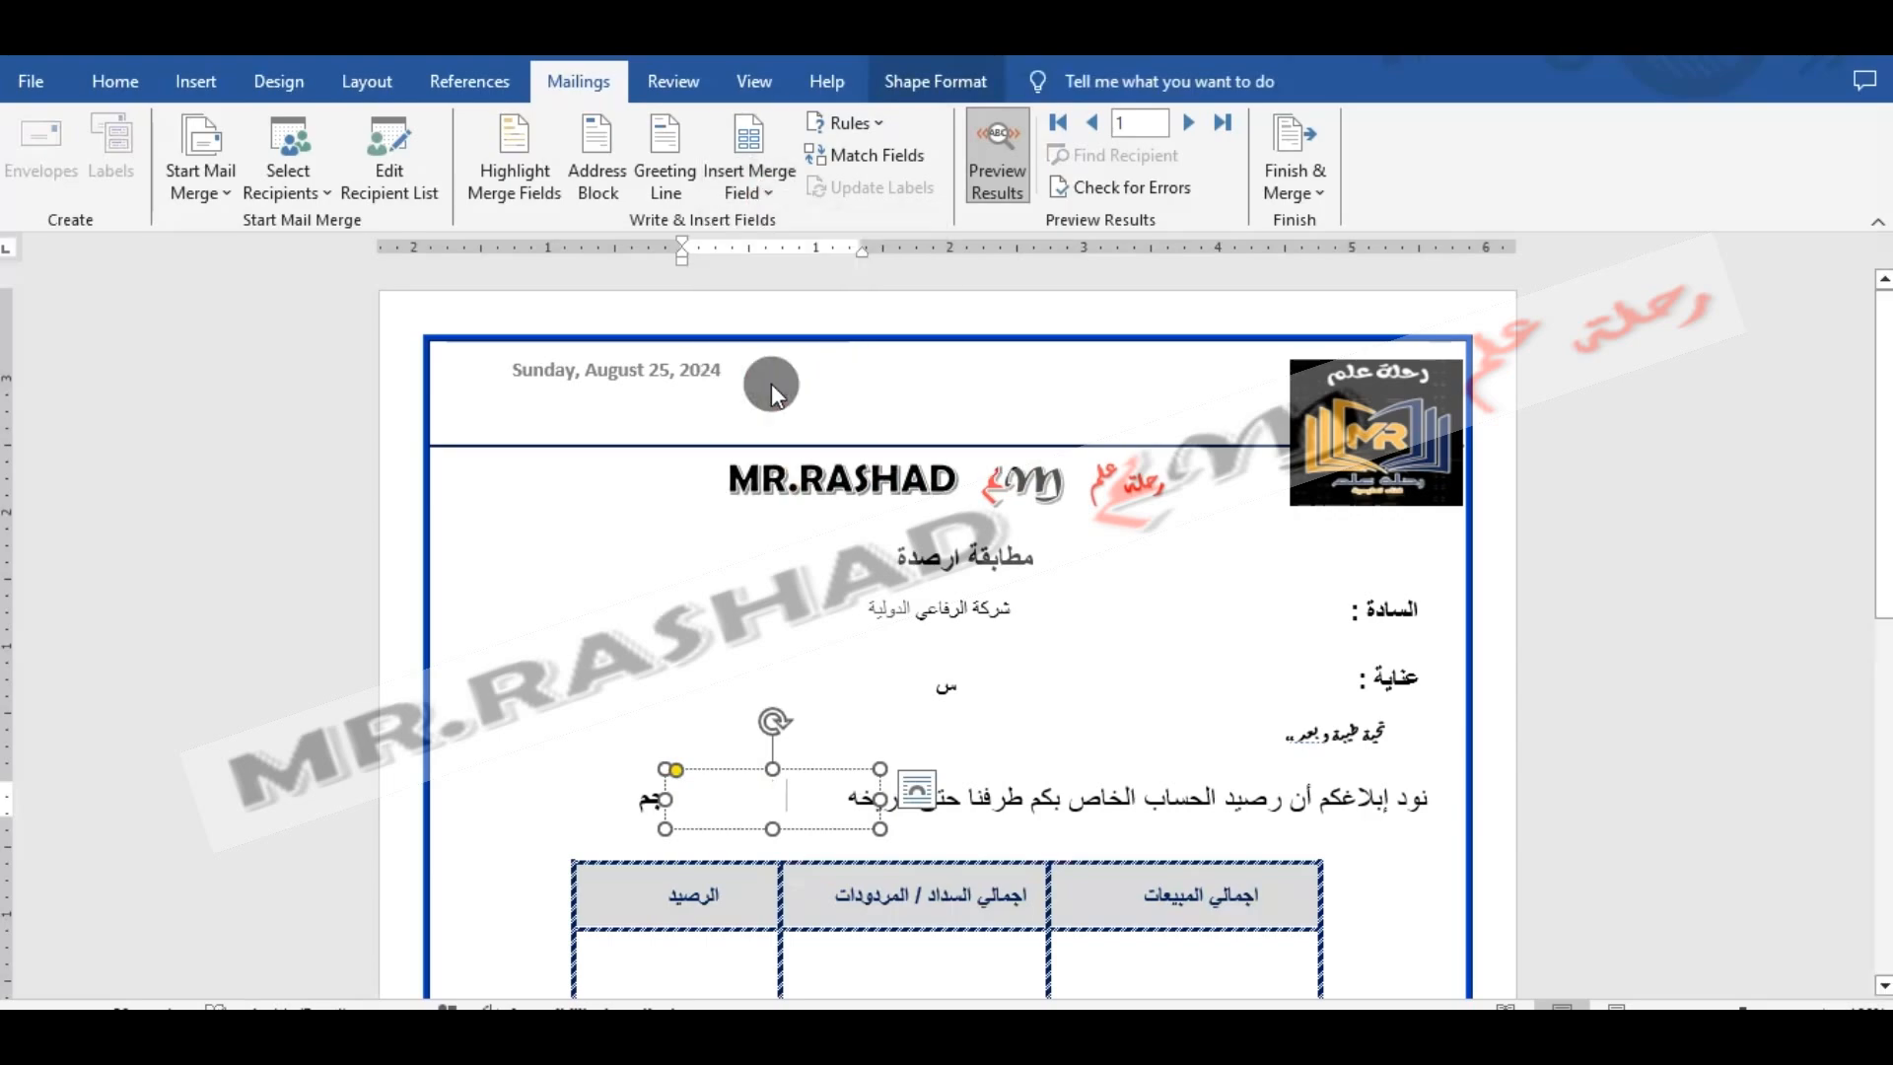
- Insert the اجمالي_مبيعات merge field in the empty table cell under اجمالي المبيعات
drag(1882, 532, 1882, 665)
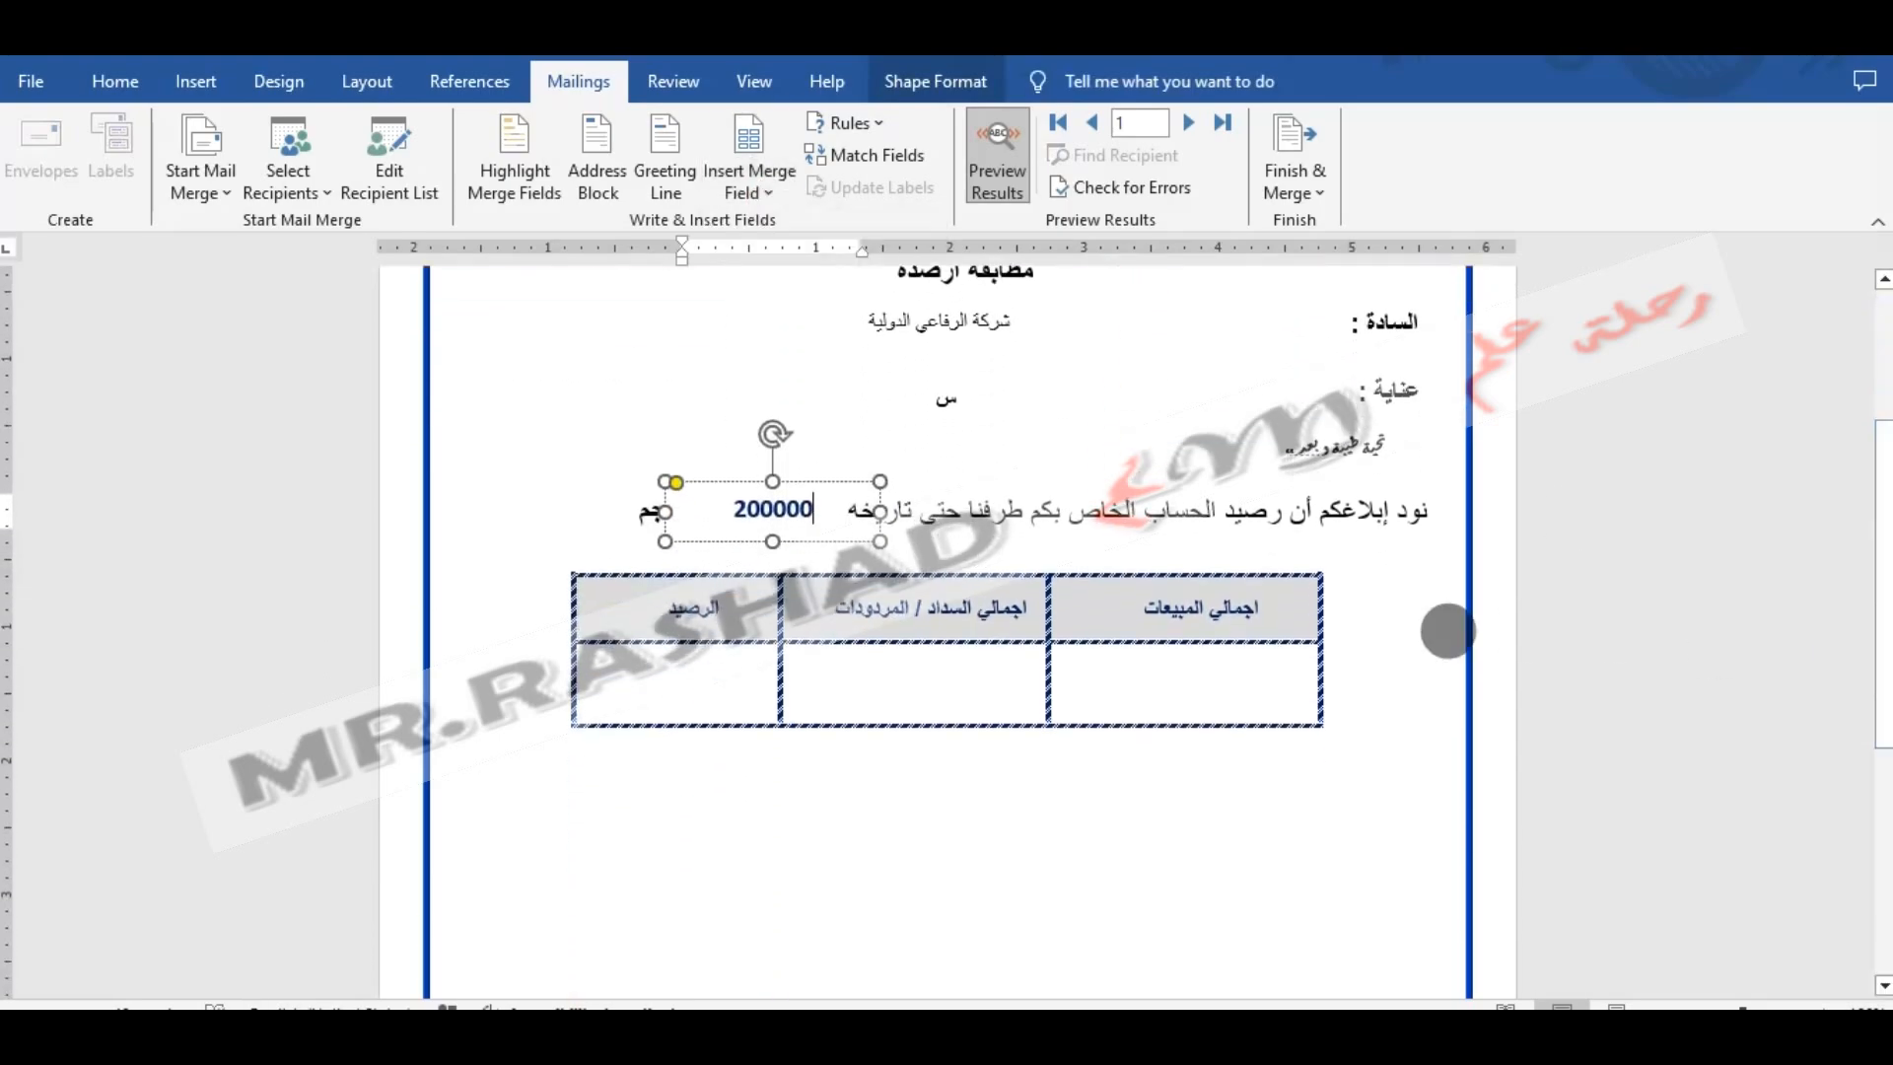
click(1140, 670)
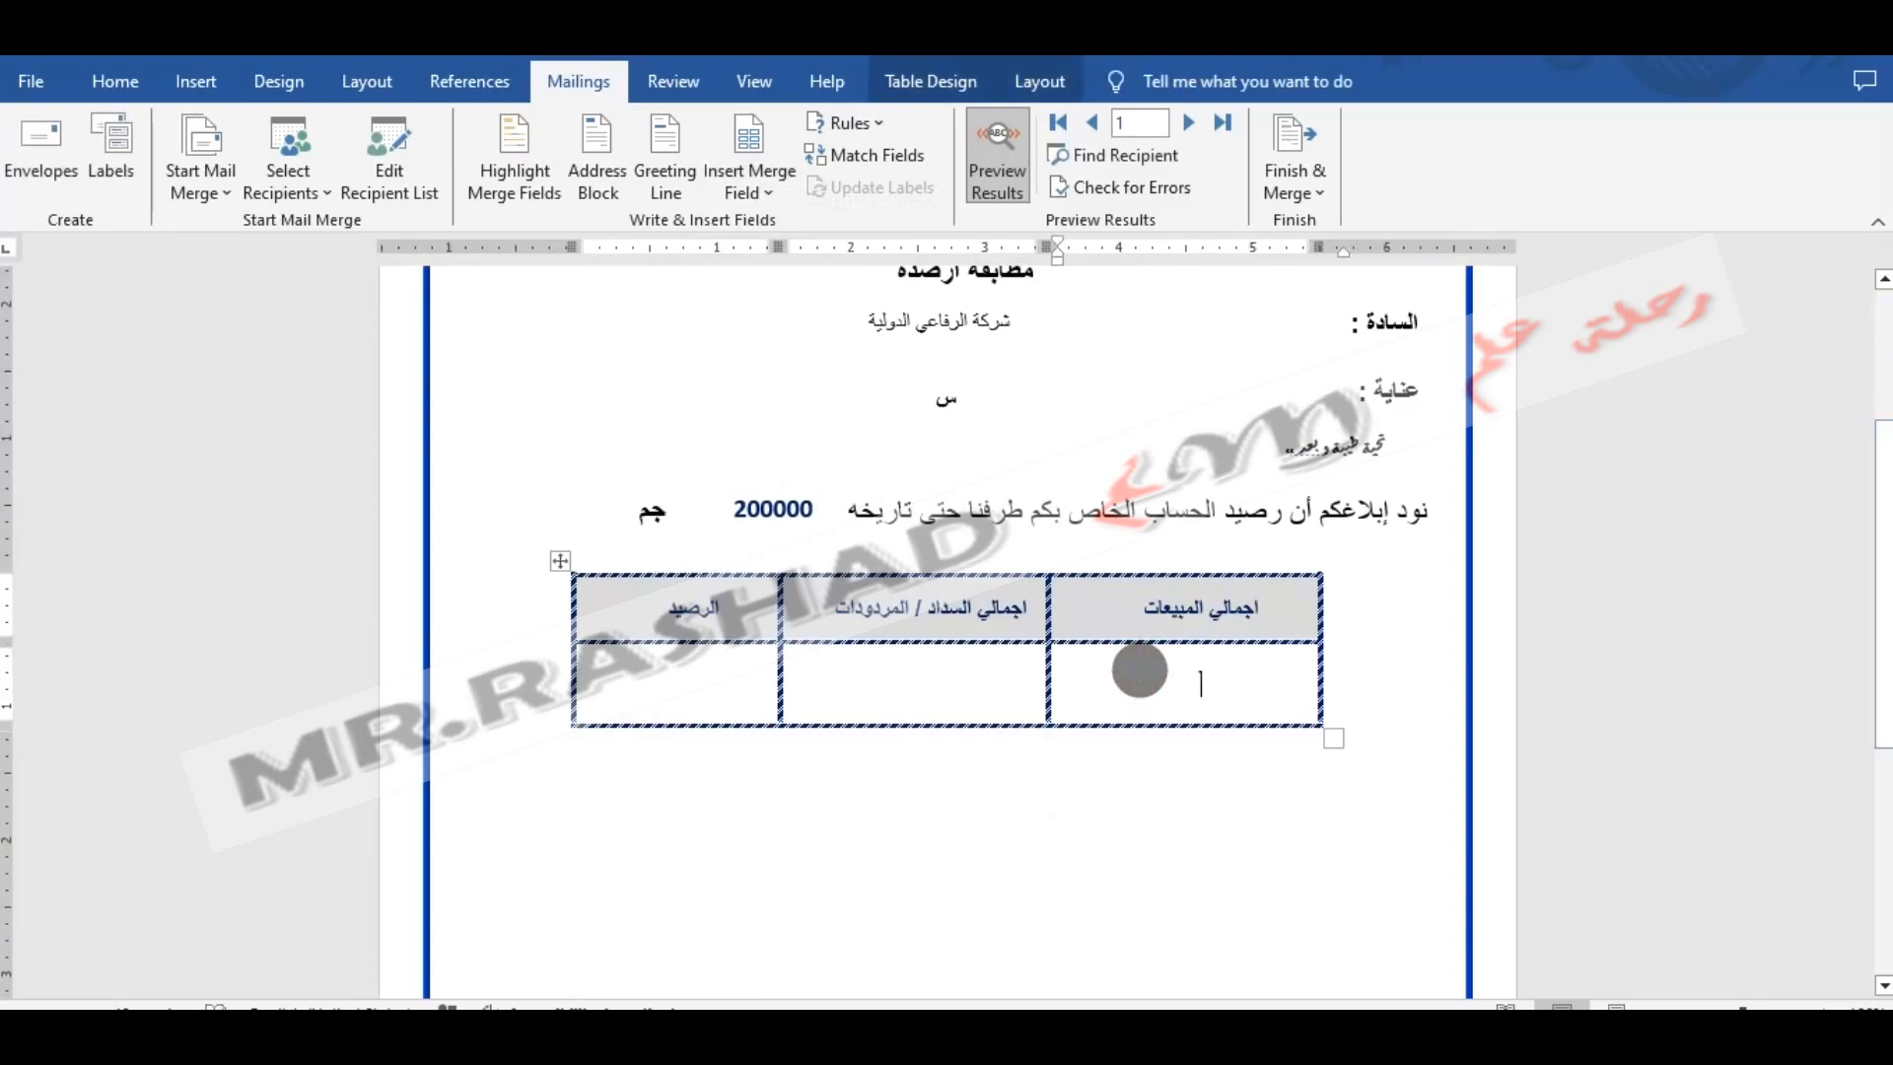
click(751, 185)
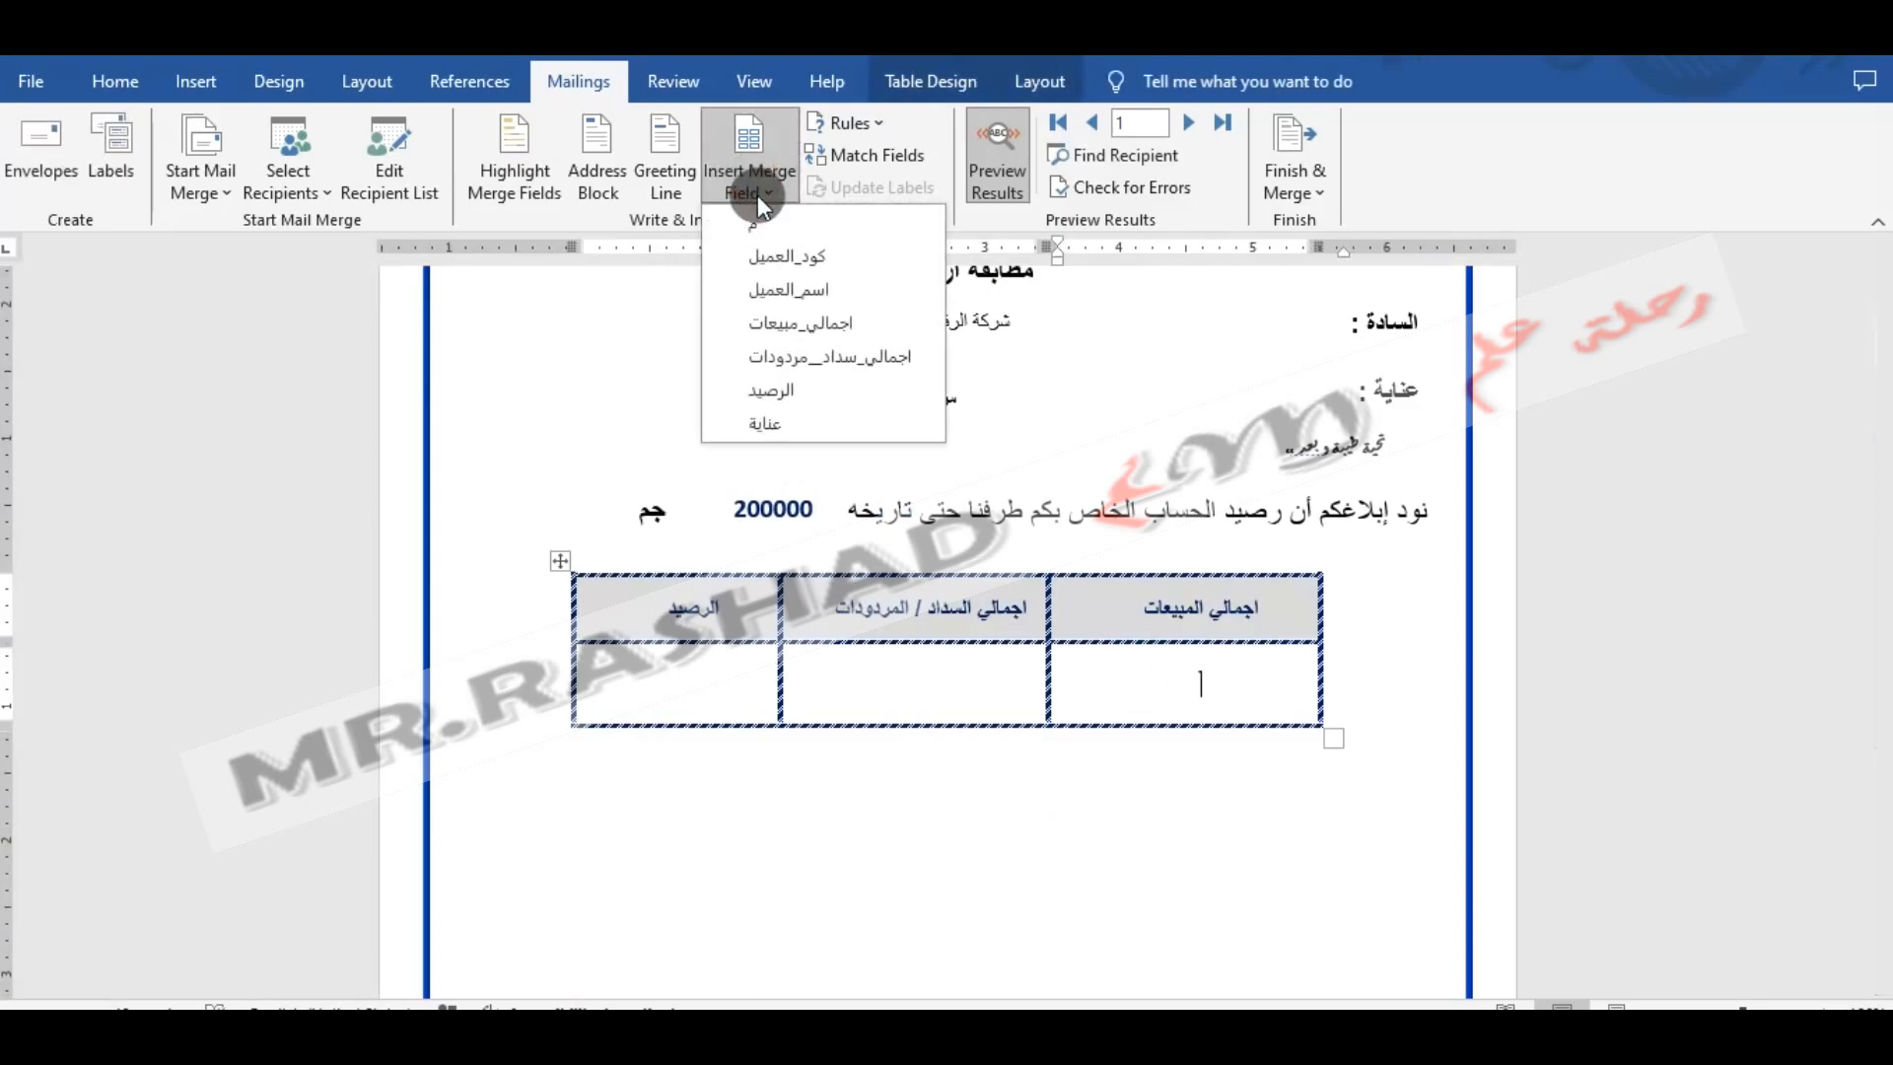
click(806, 317)
- Insert the اجمالي_سداد__مردودات merge field under اجمالي السداد / المردودات and the الرصيد field under الرصيد in the table
click(938, 653)
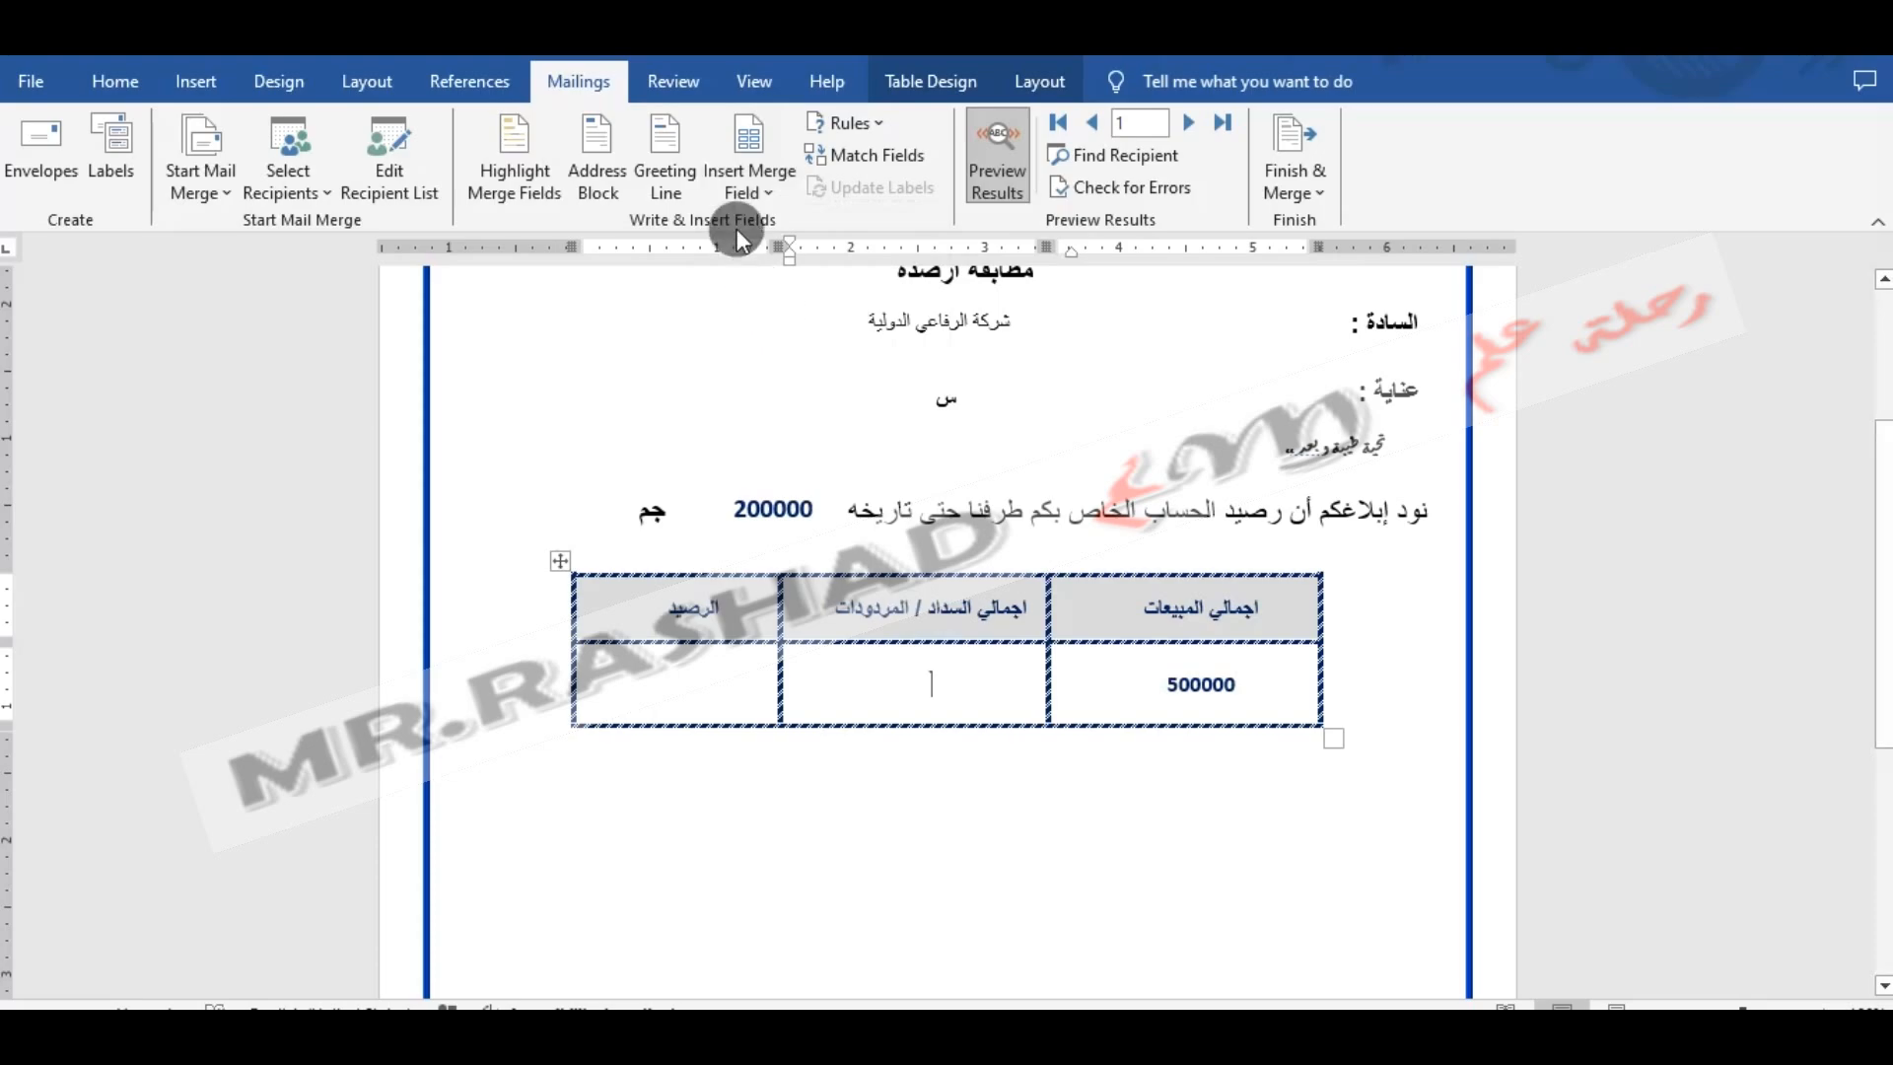
click(740, 193)
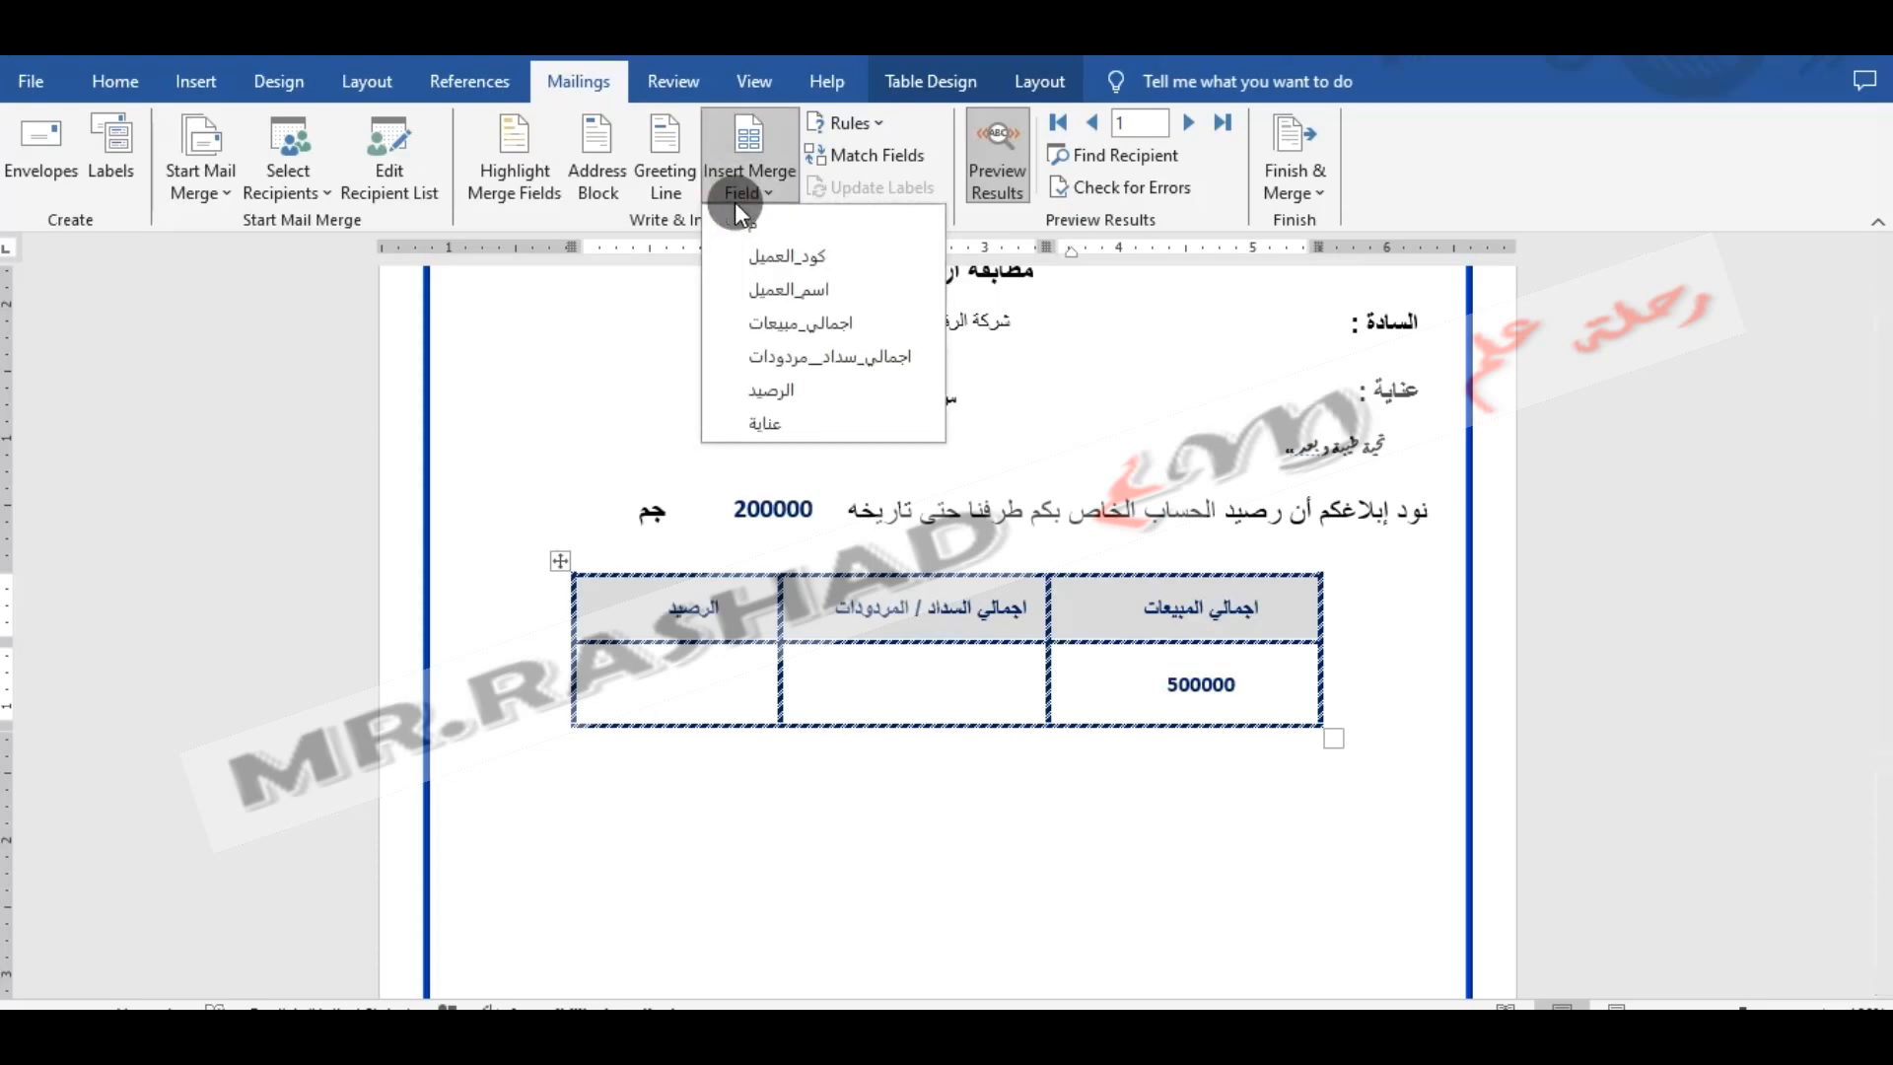
click(767, 356)
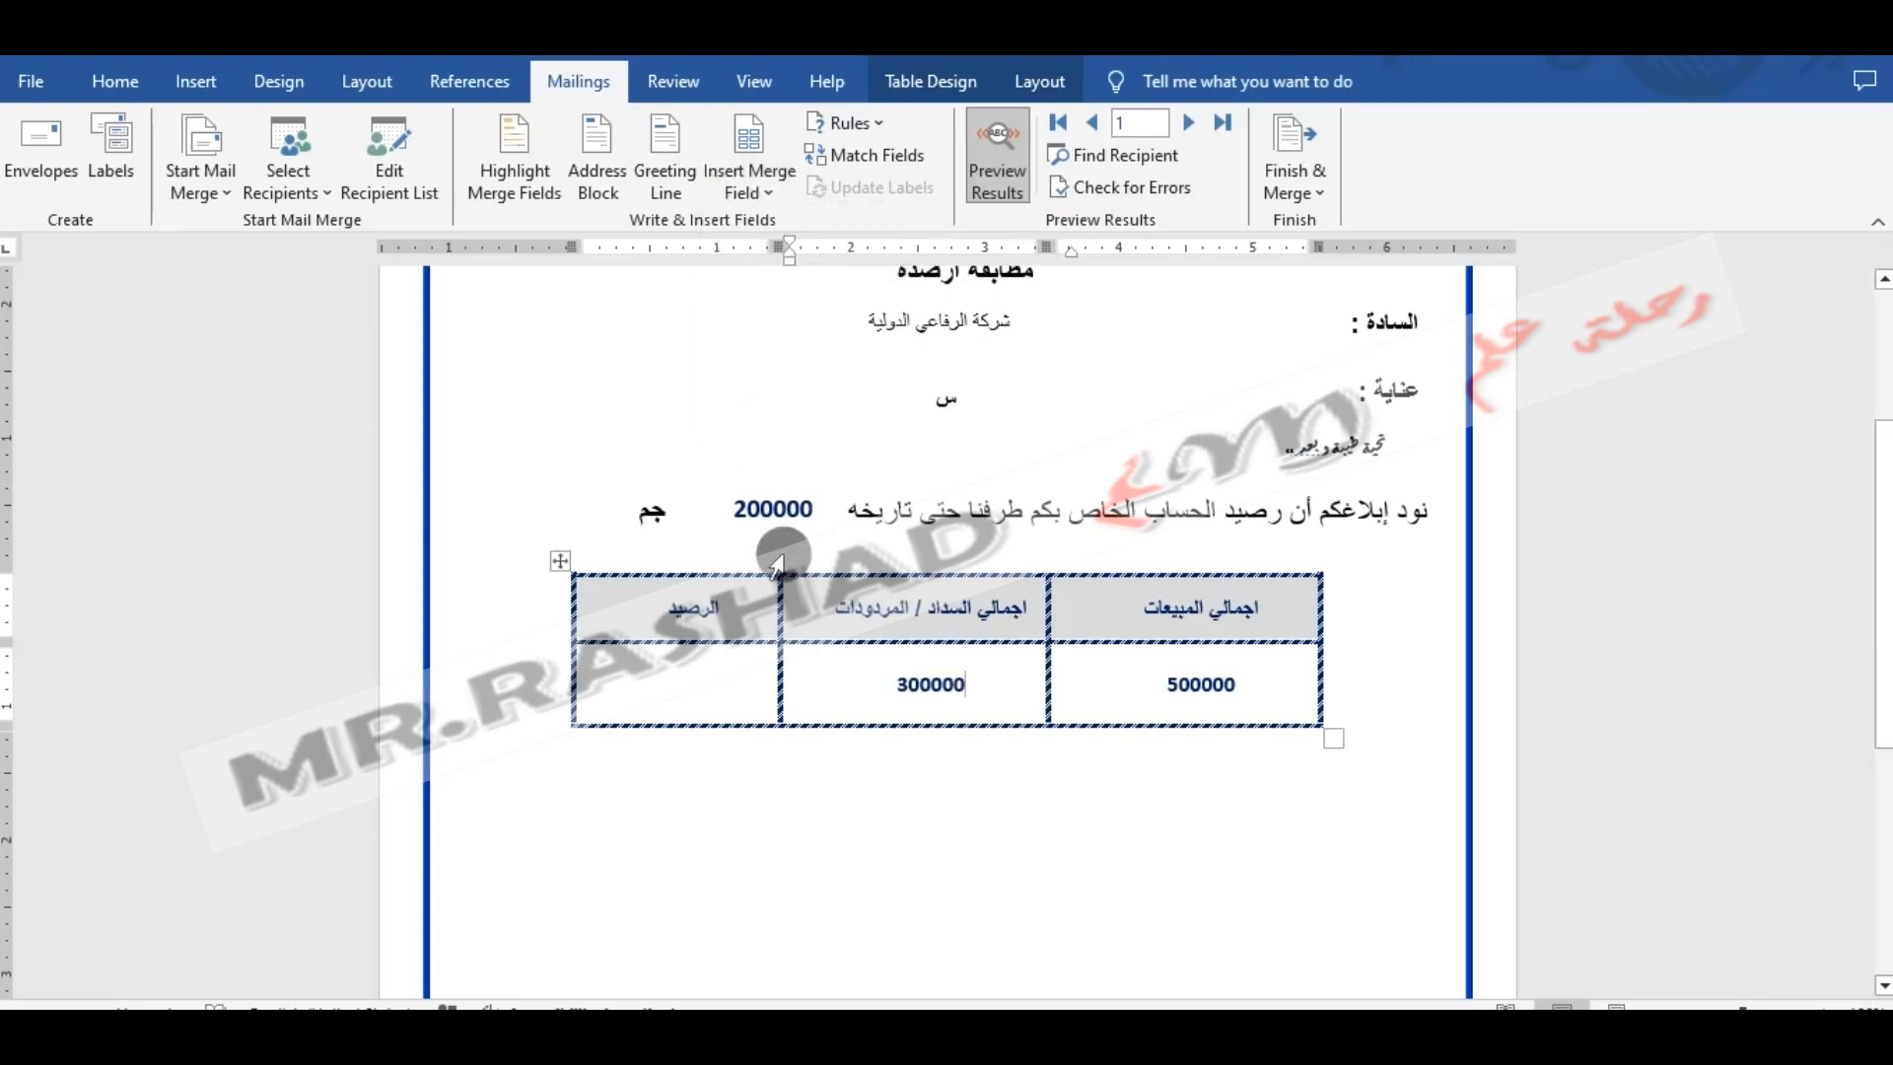
click(726, 684)
click(749, 192)
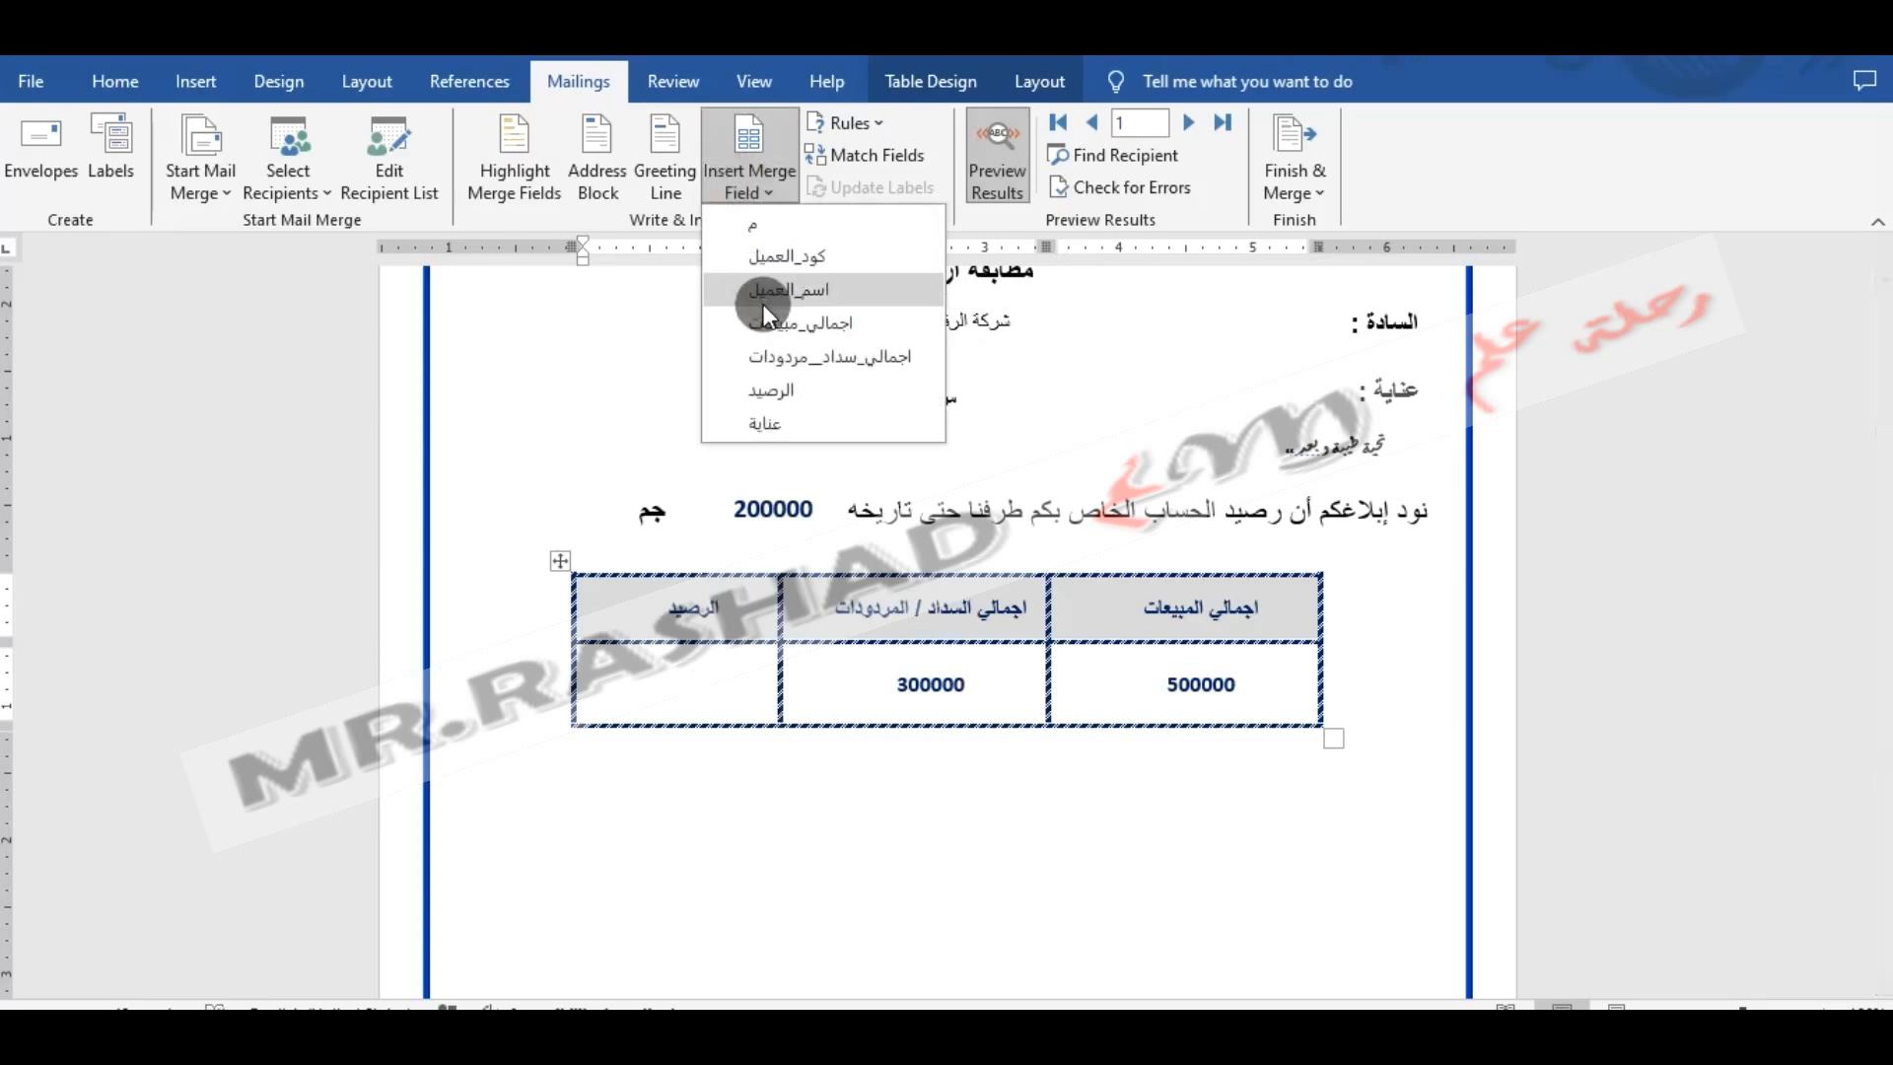
click(779, 395)
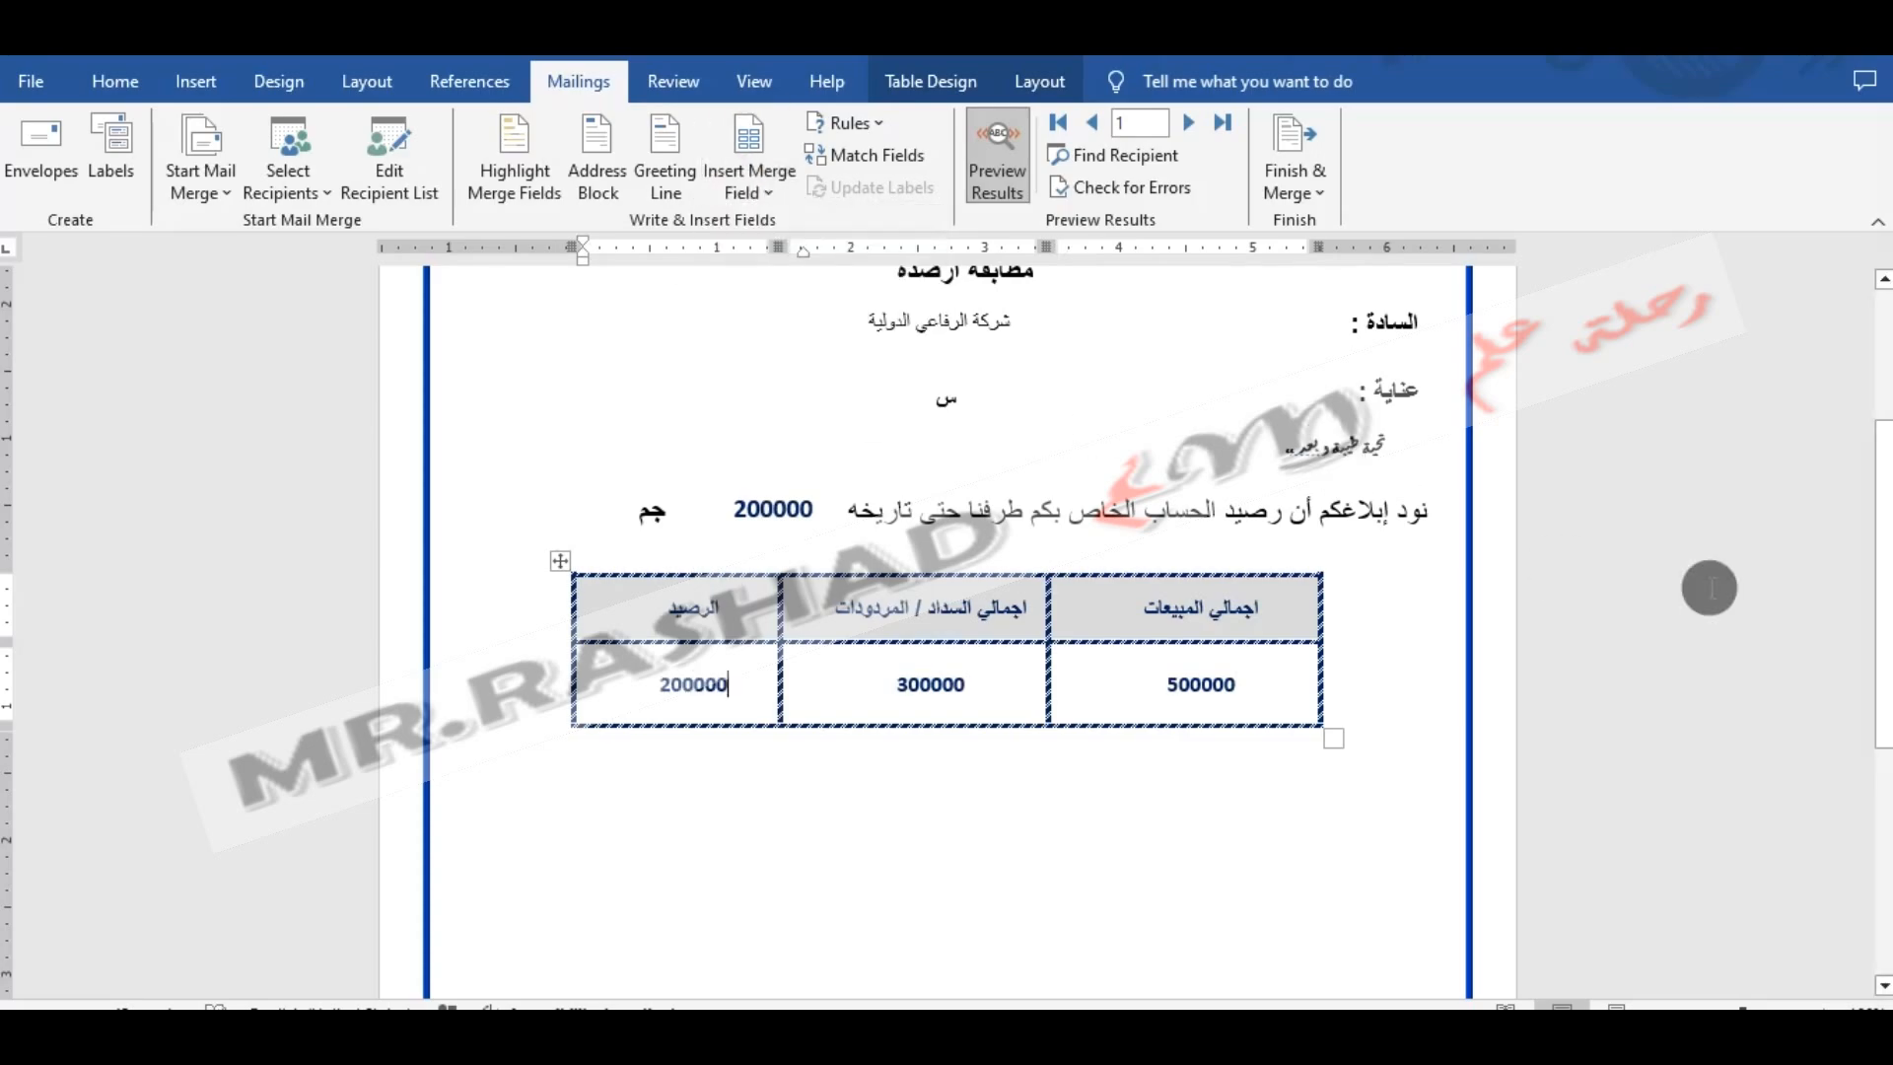
- Preview the merged letter for several recipient records, moving forward and back up to record 4
drag(1879, 557, 1872, 464)
click(1188, 123)
click(1186, 125)
click(1094, 124)
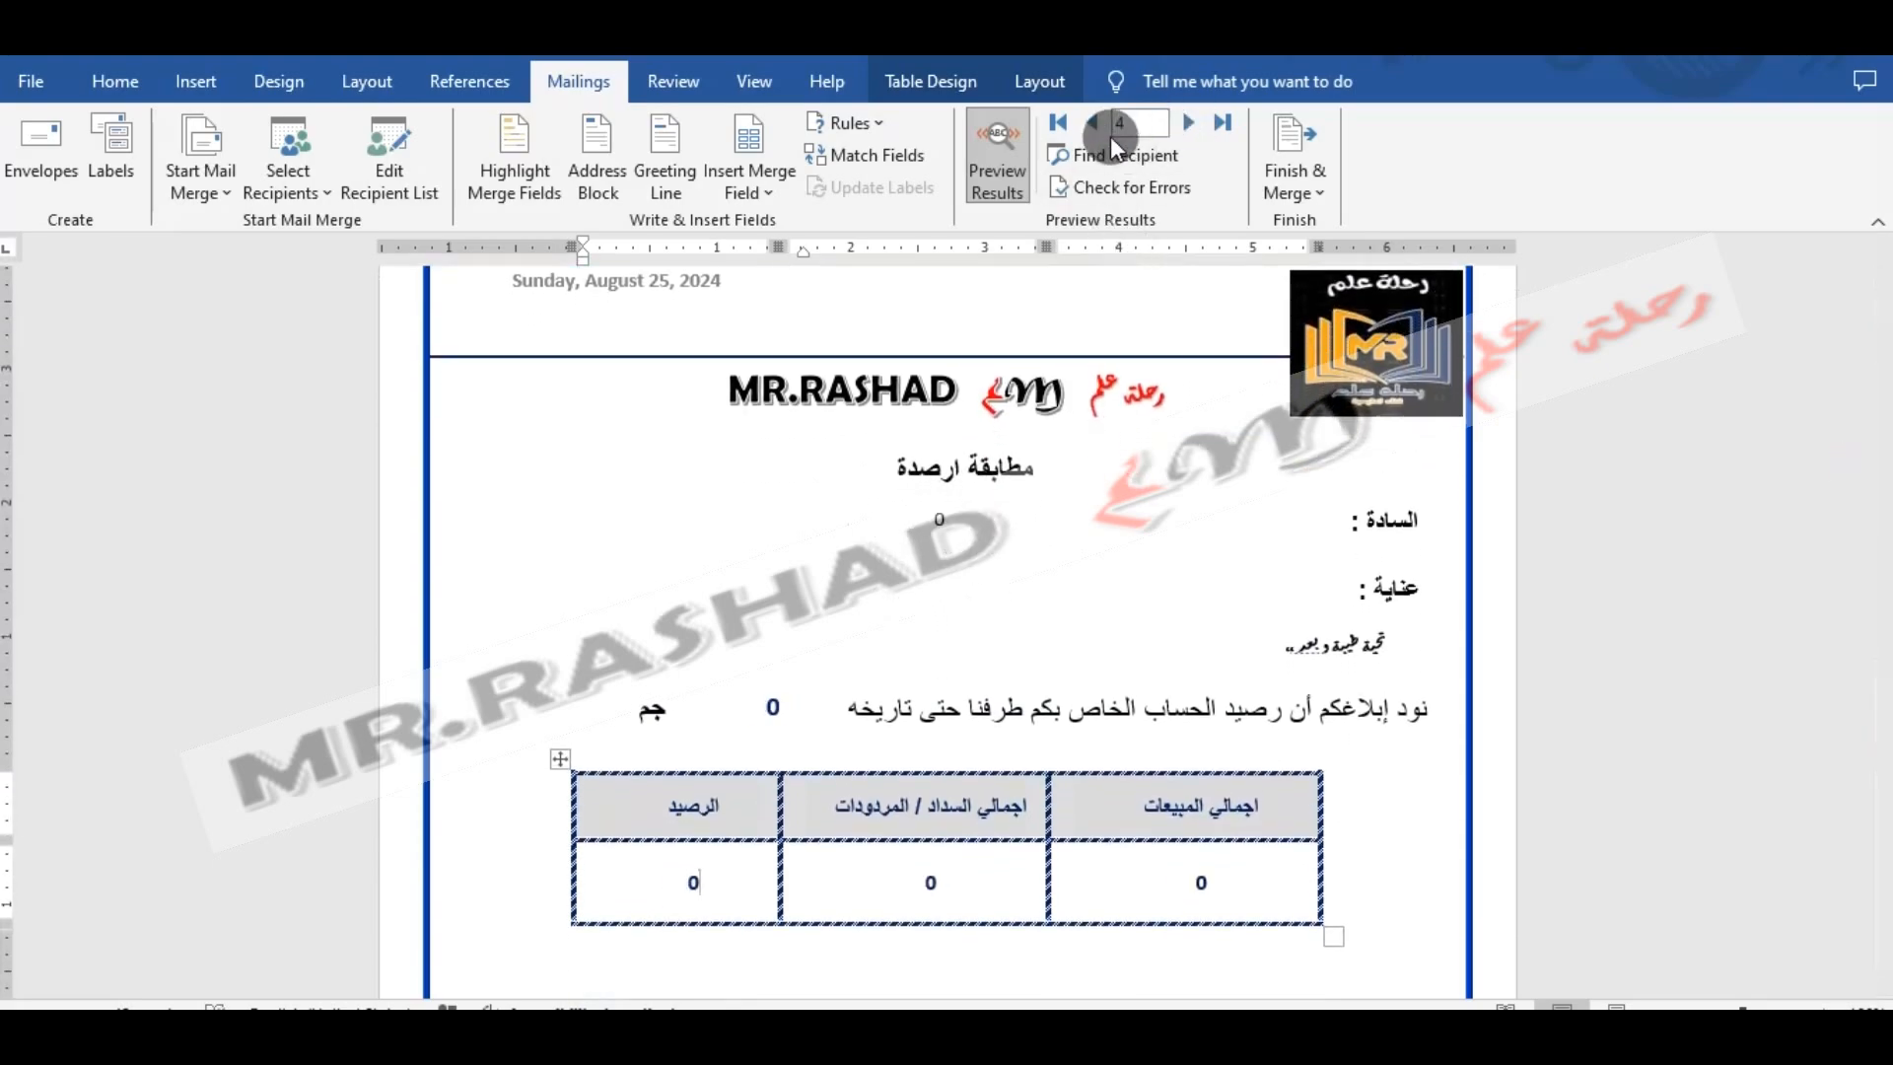
click(1094, 125)
click(1188, 124)
click(1188, 124)
click(1187, 124)
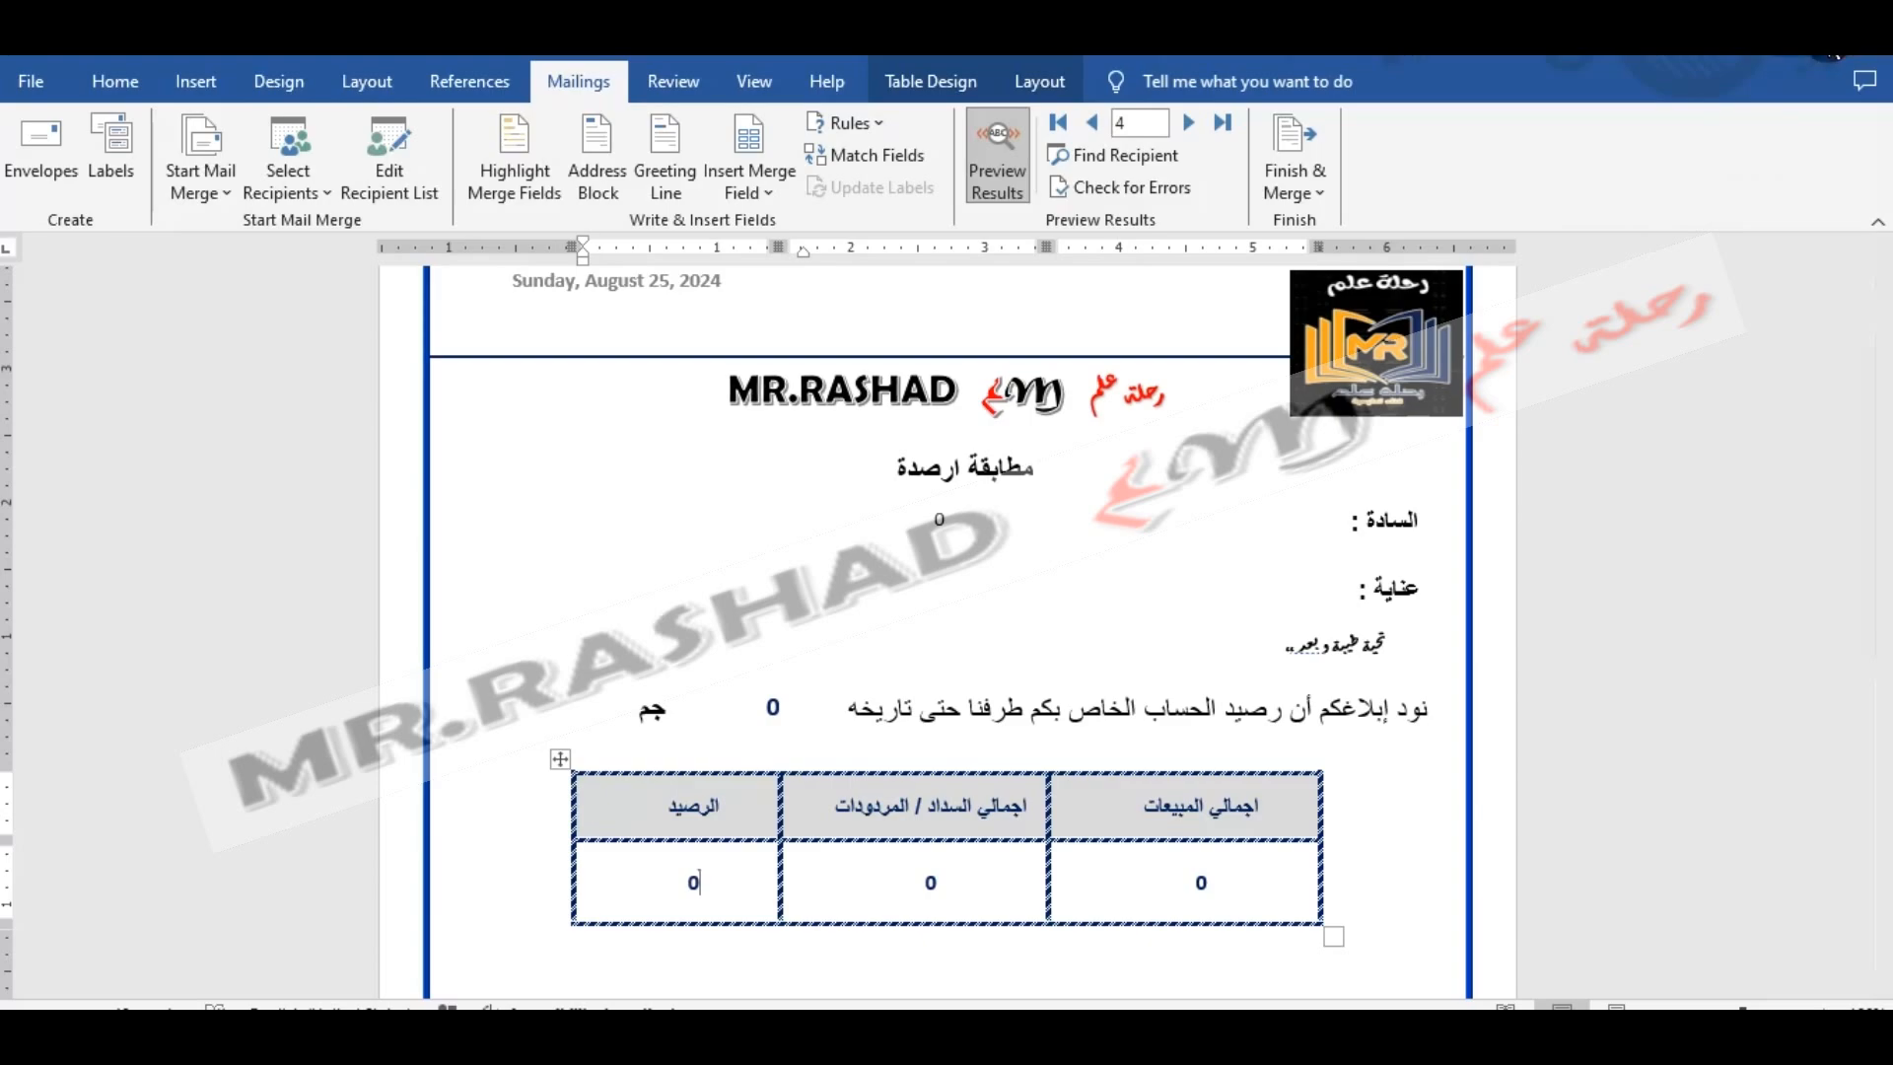
- Try to open the عملاء.xlsx workbook from New folder while the Word letter is still open
key(alt+Tab)
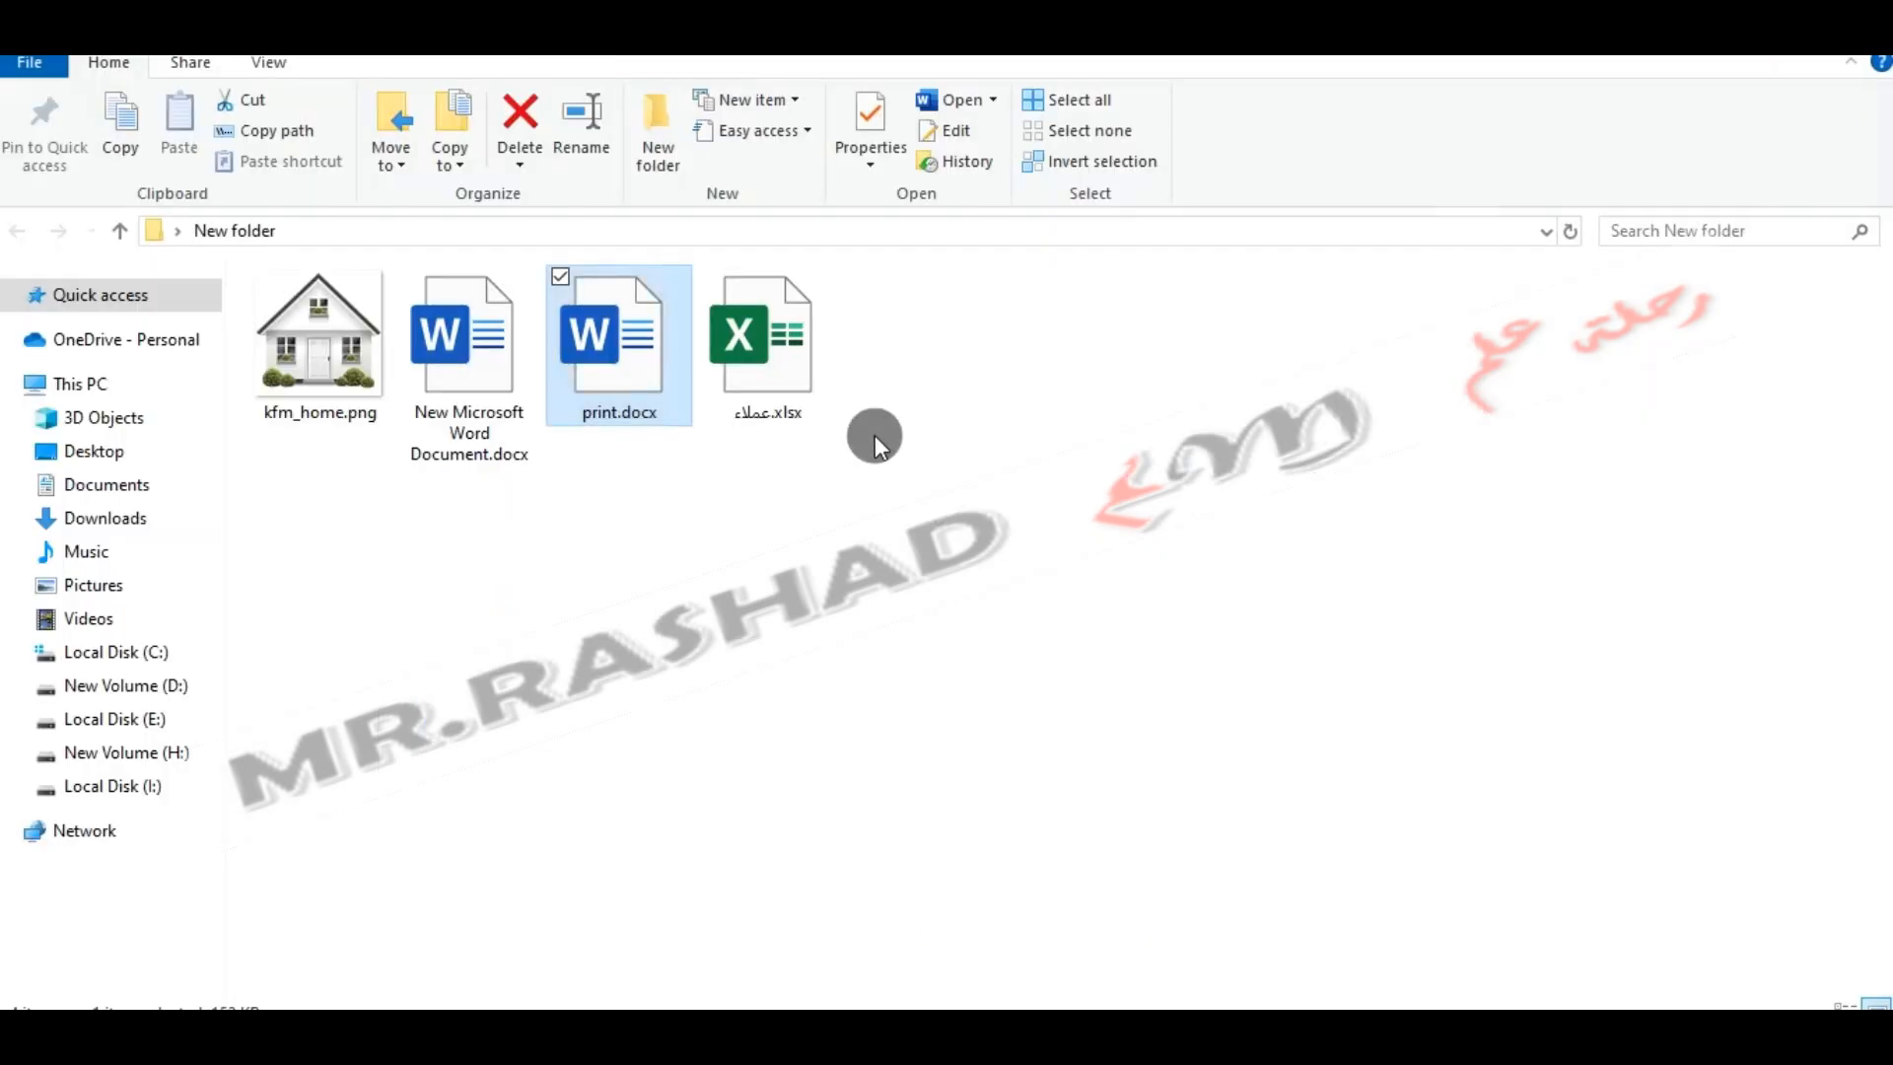
click(744, 371)
double_click(754, 369)
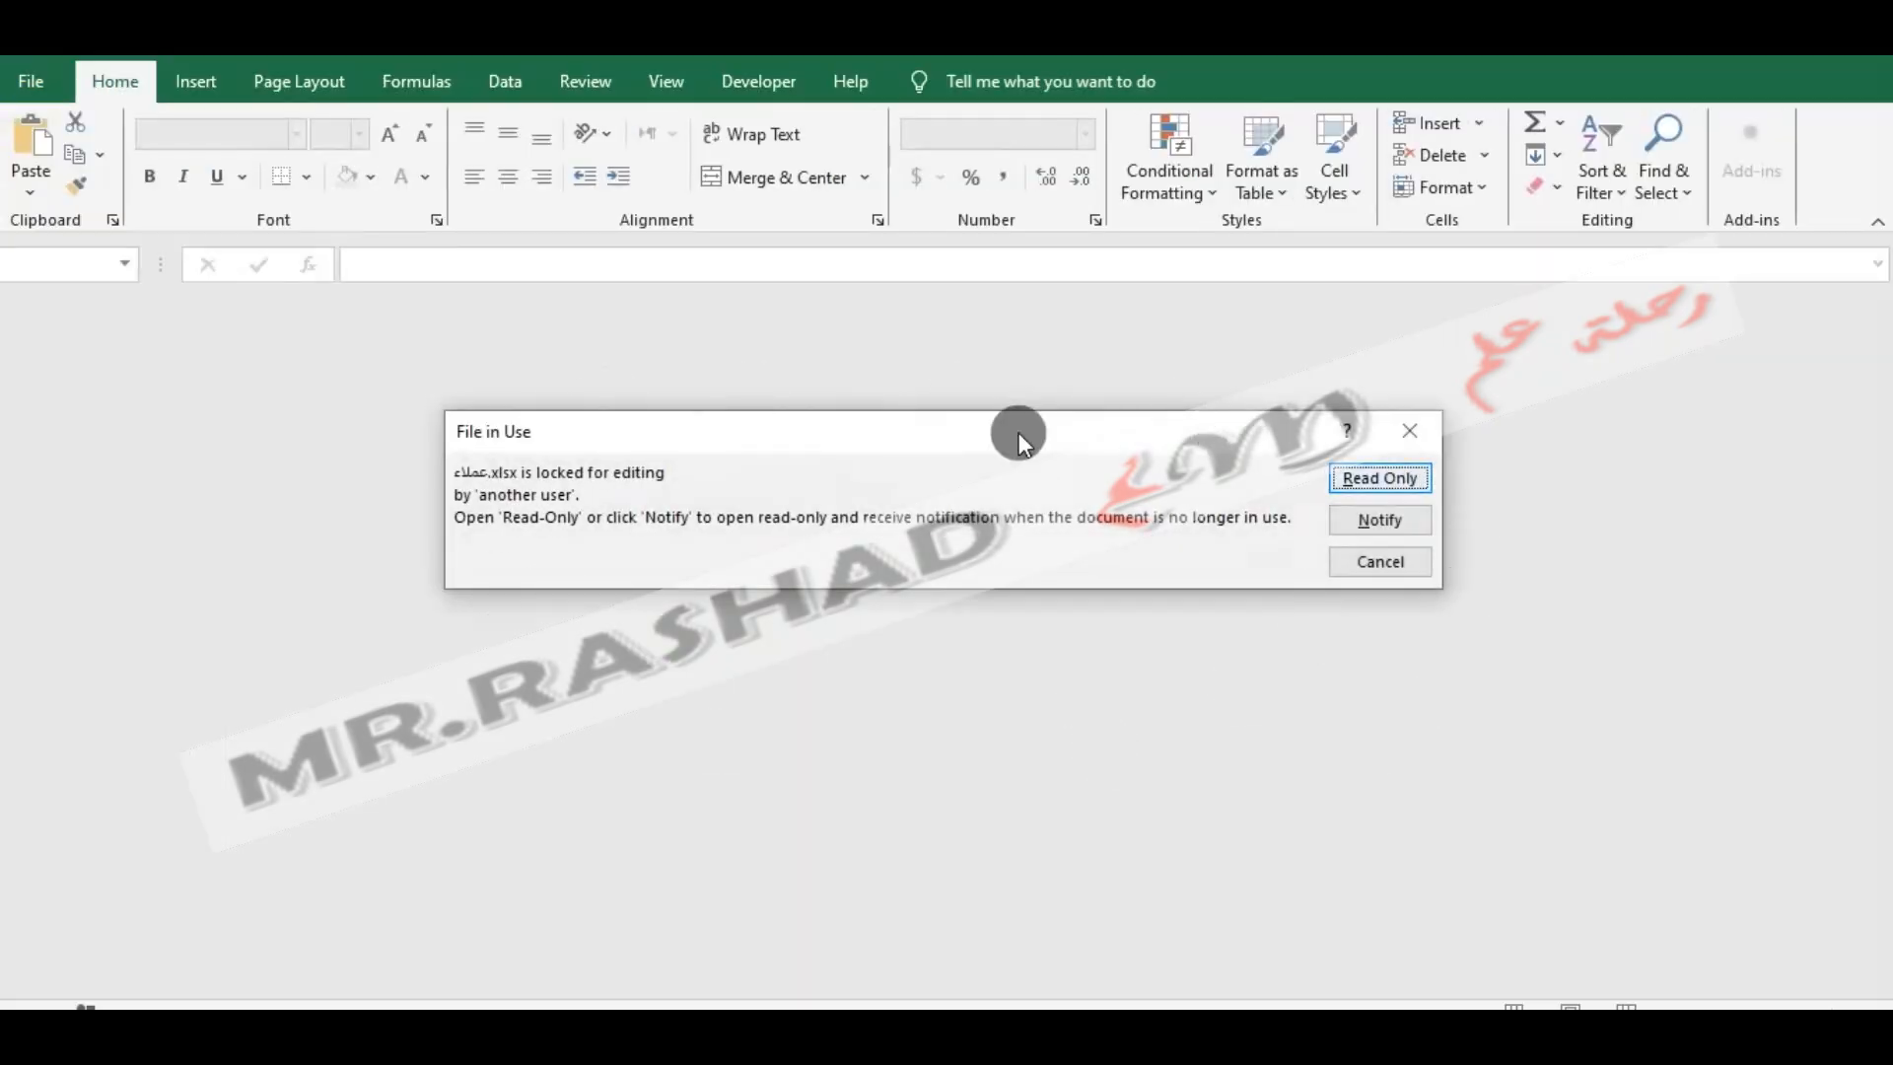
click(1372, 561)
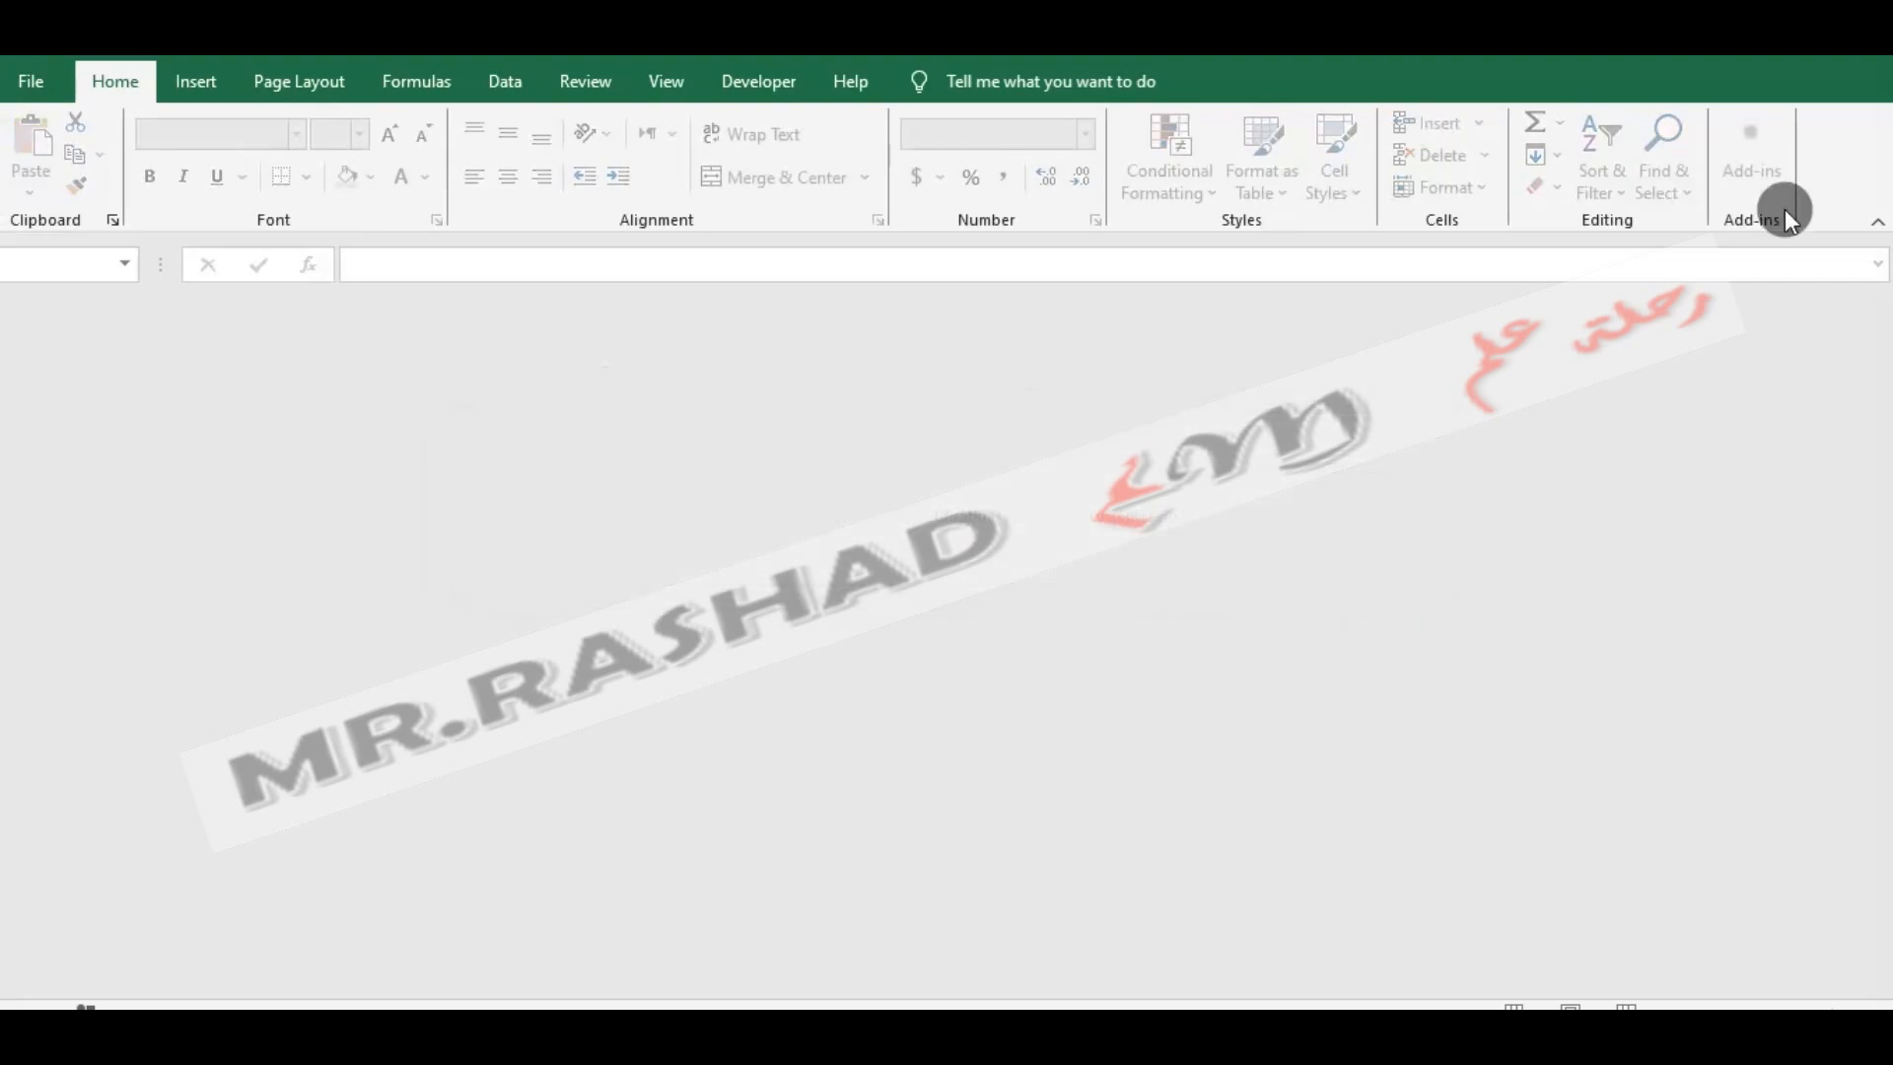
click(1875, 63)
- Return to the Word letter and close it, and open عملاء.xlsx in Excel from New folder
key(alt+Tab)
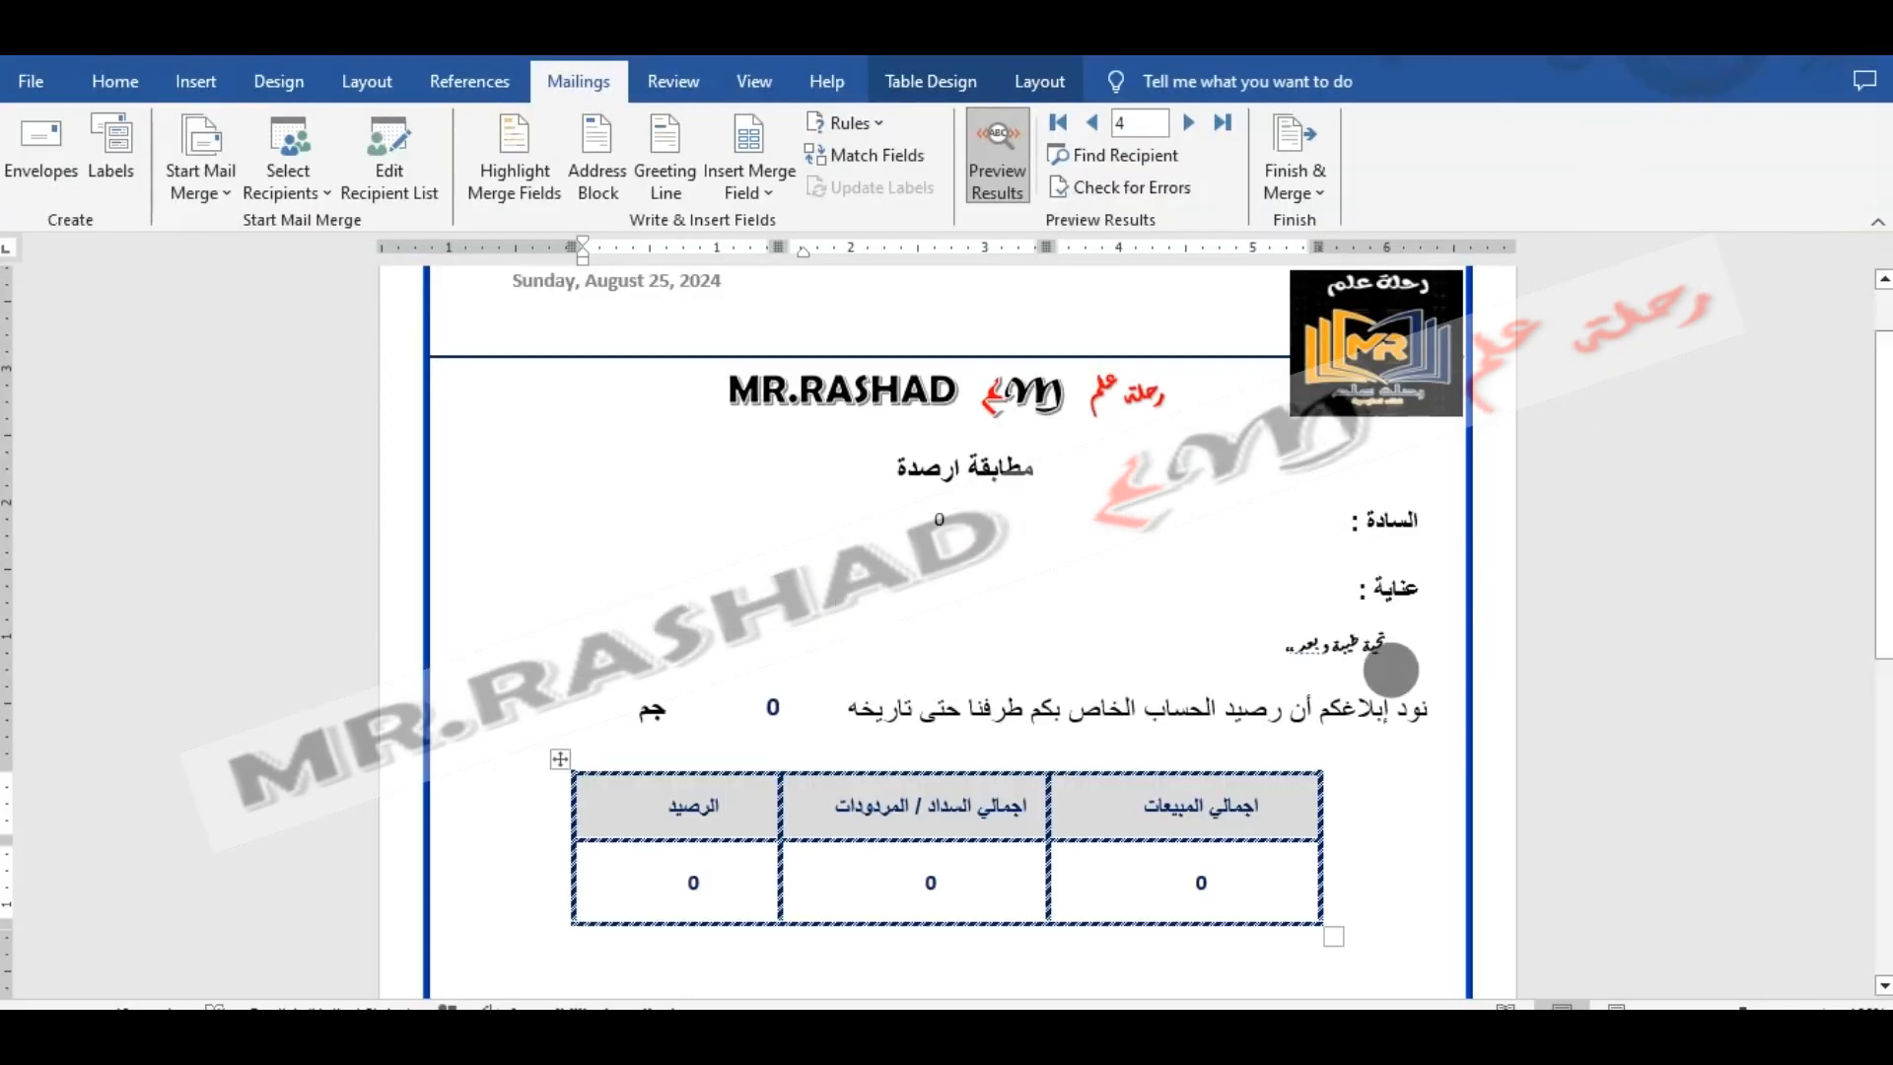
click(1874, 61)
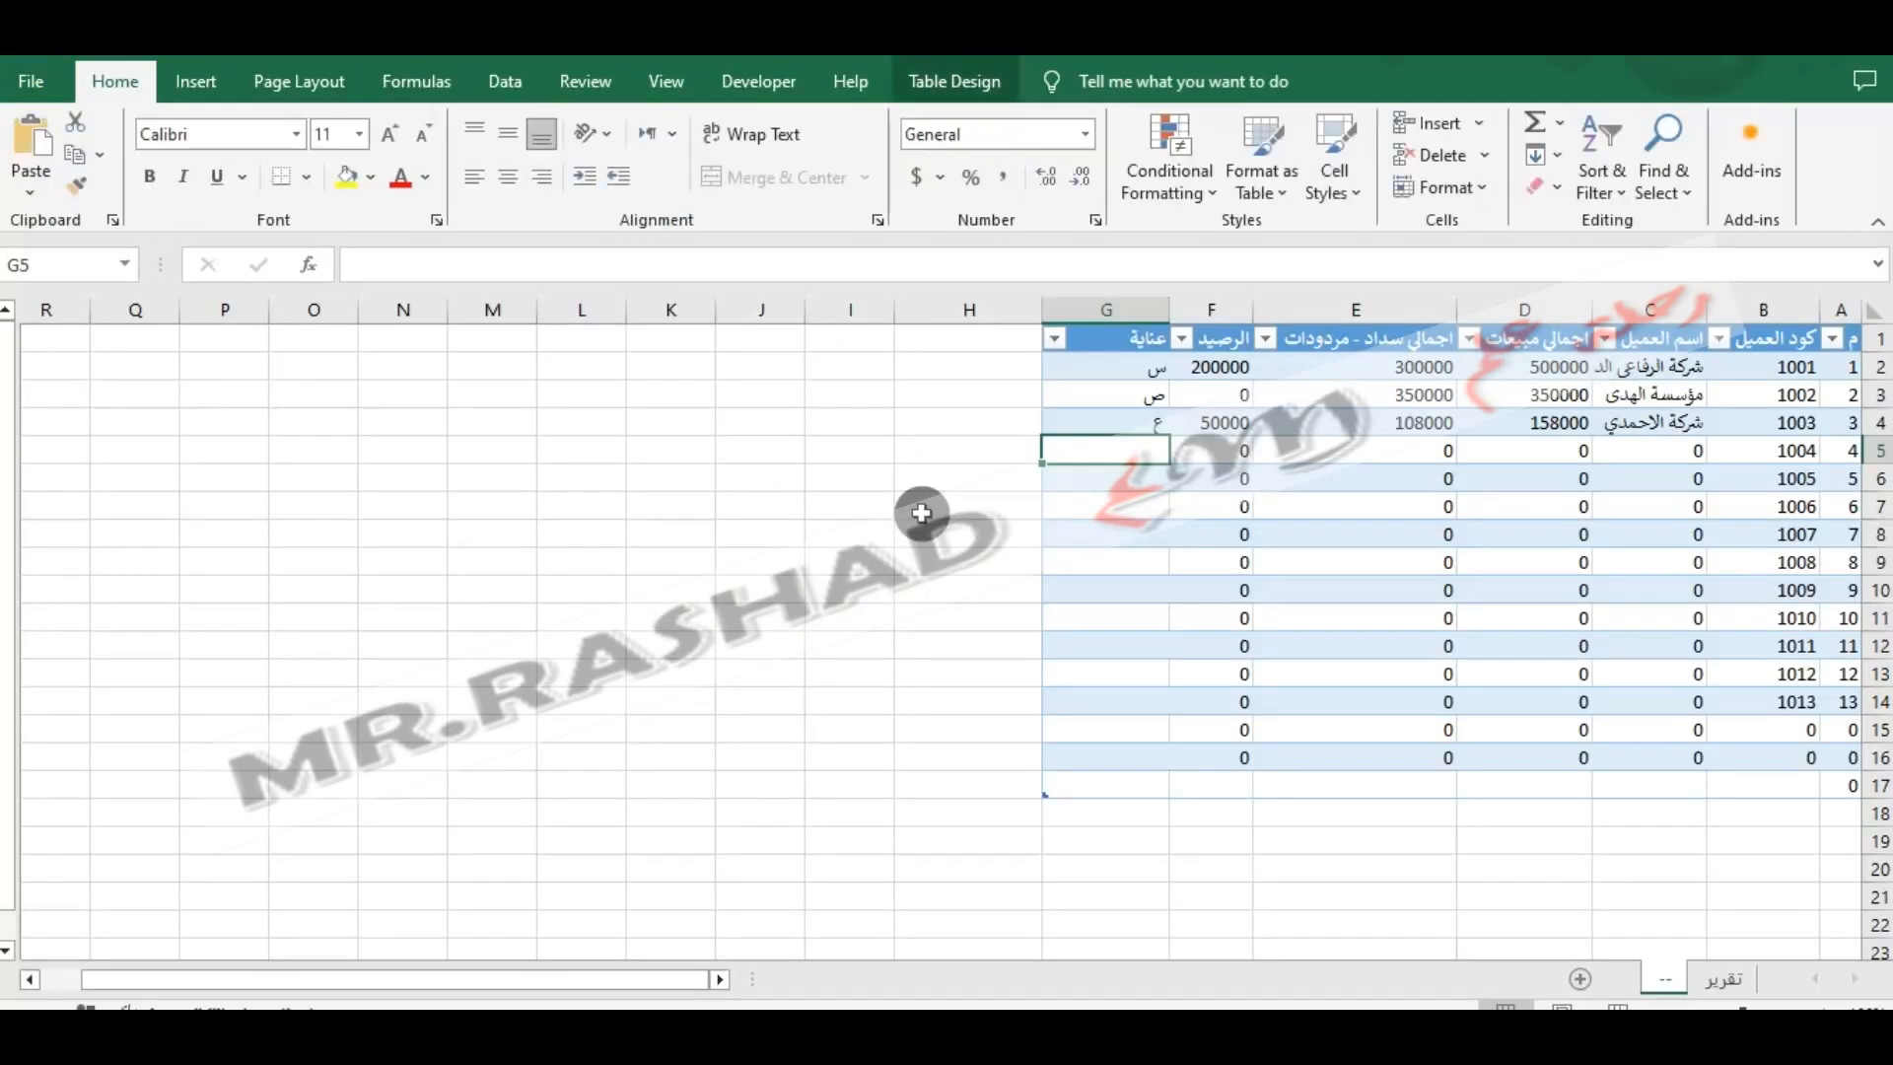
click(1144, 479)
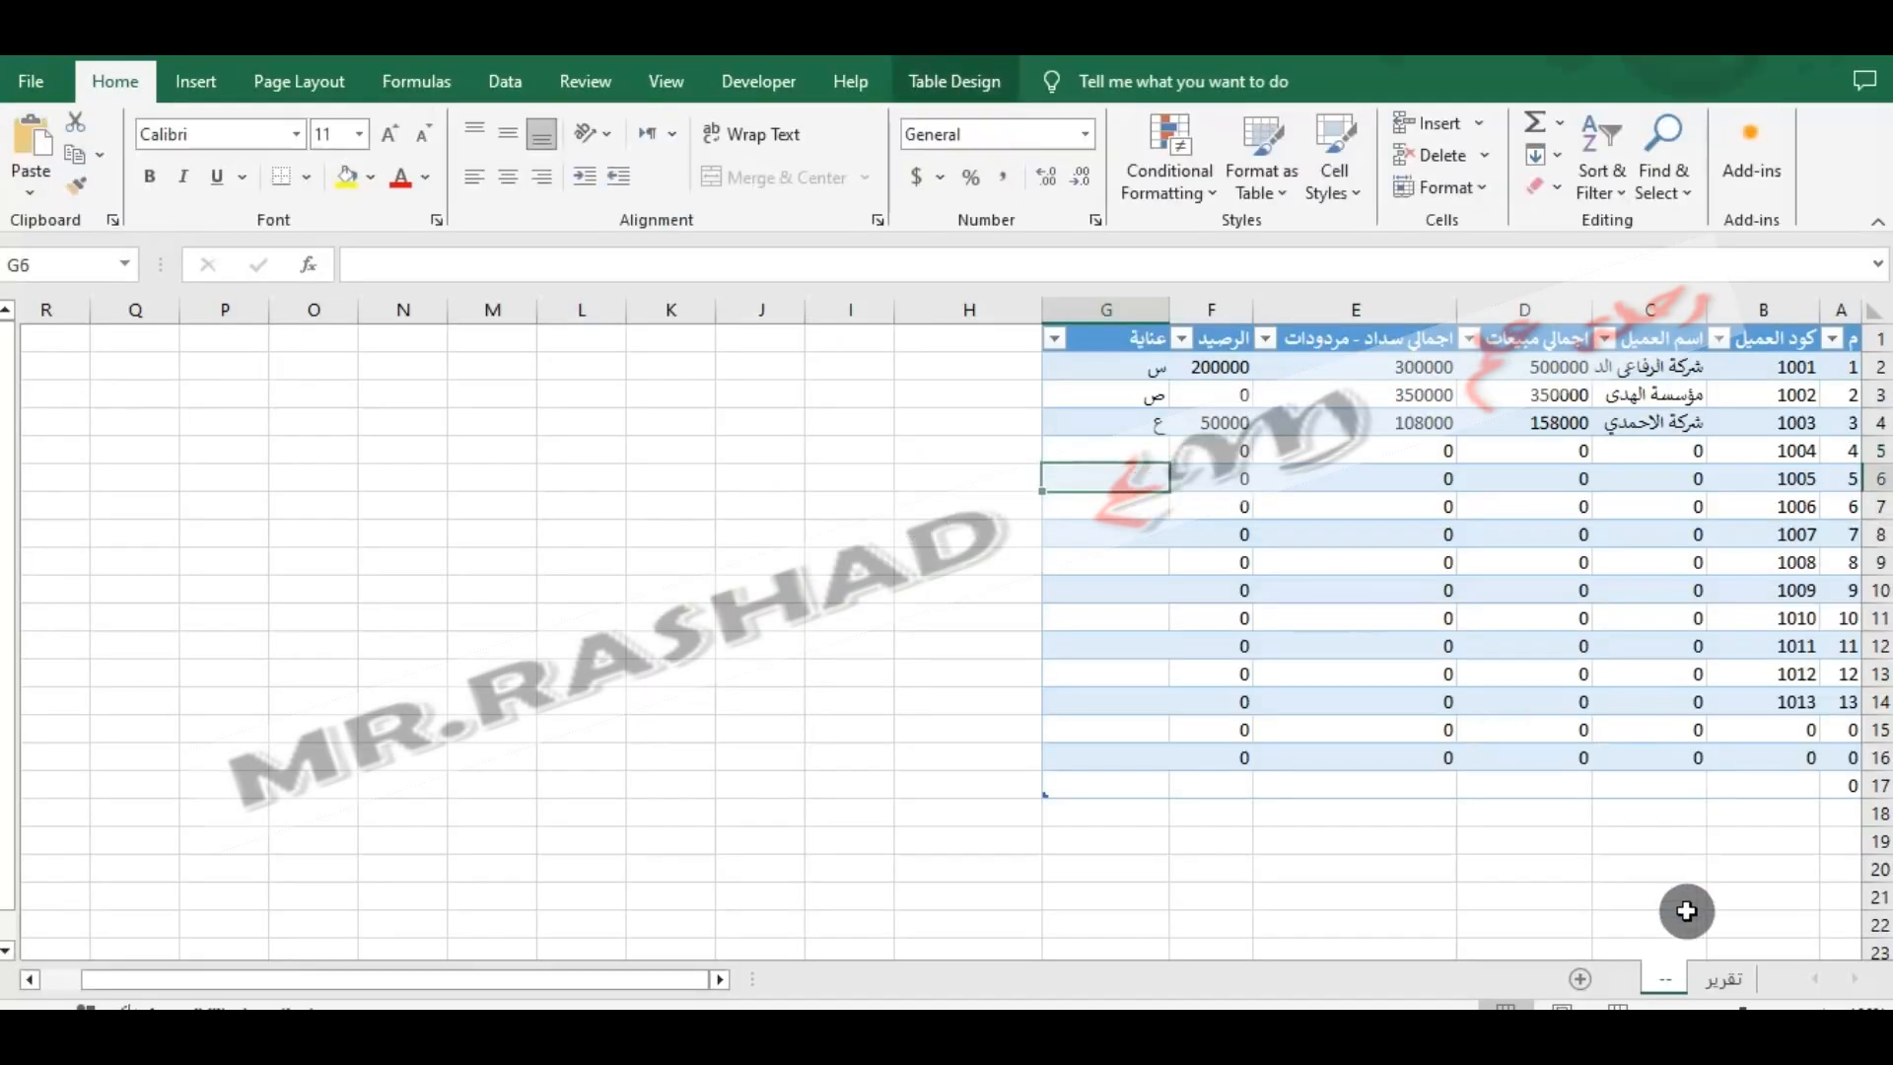
- Hide the '--' worksheet that holds the mail merge source table
right_click(1662, 979)
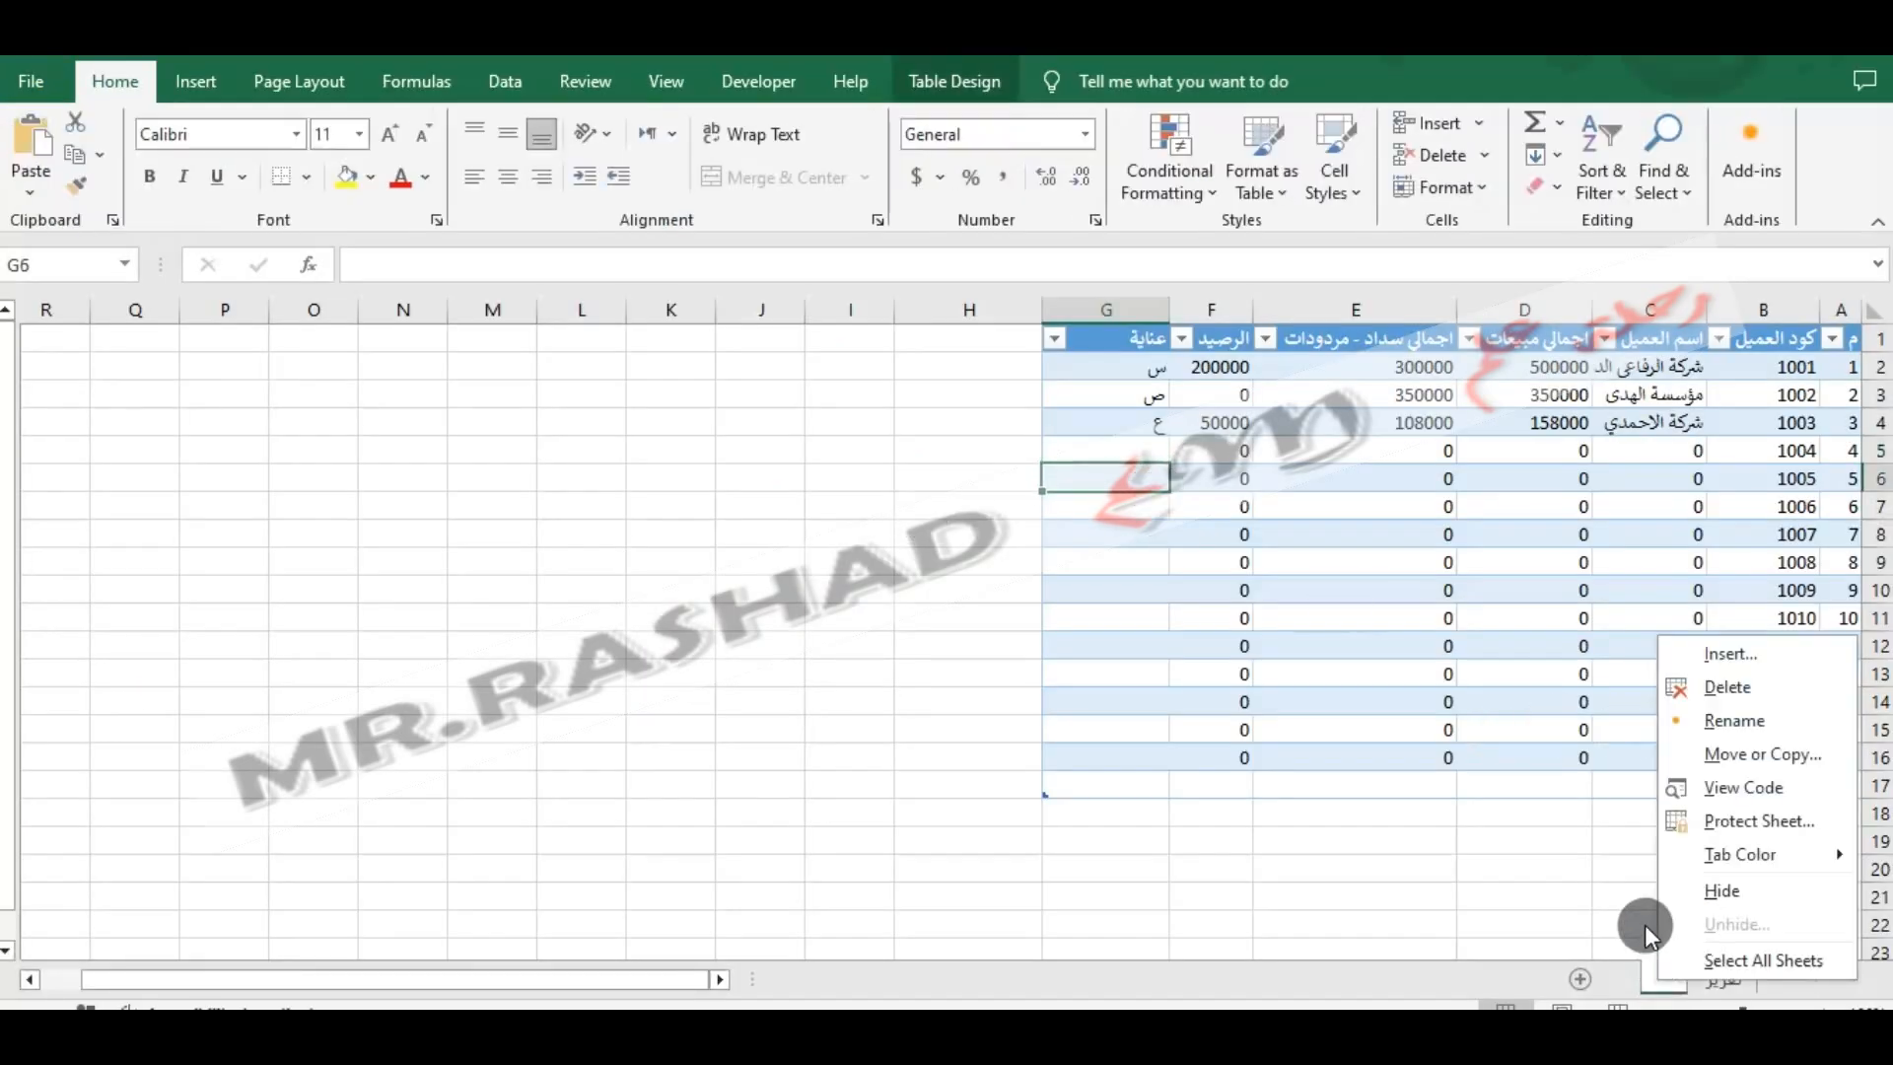
click(1552, 923)
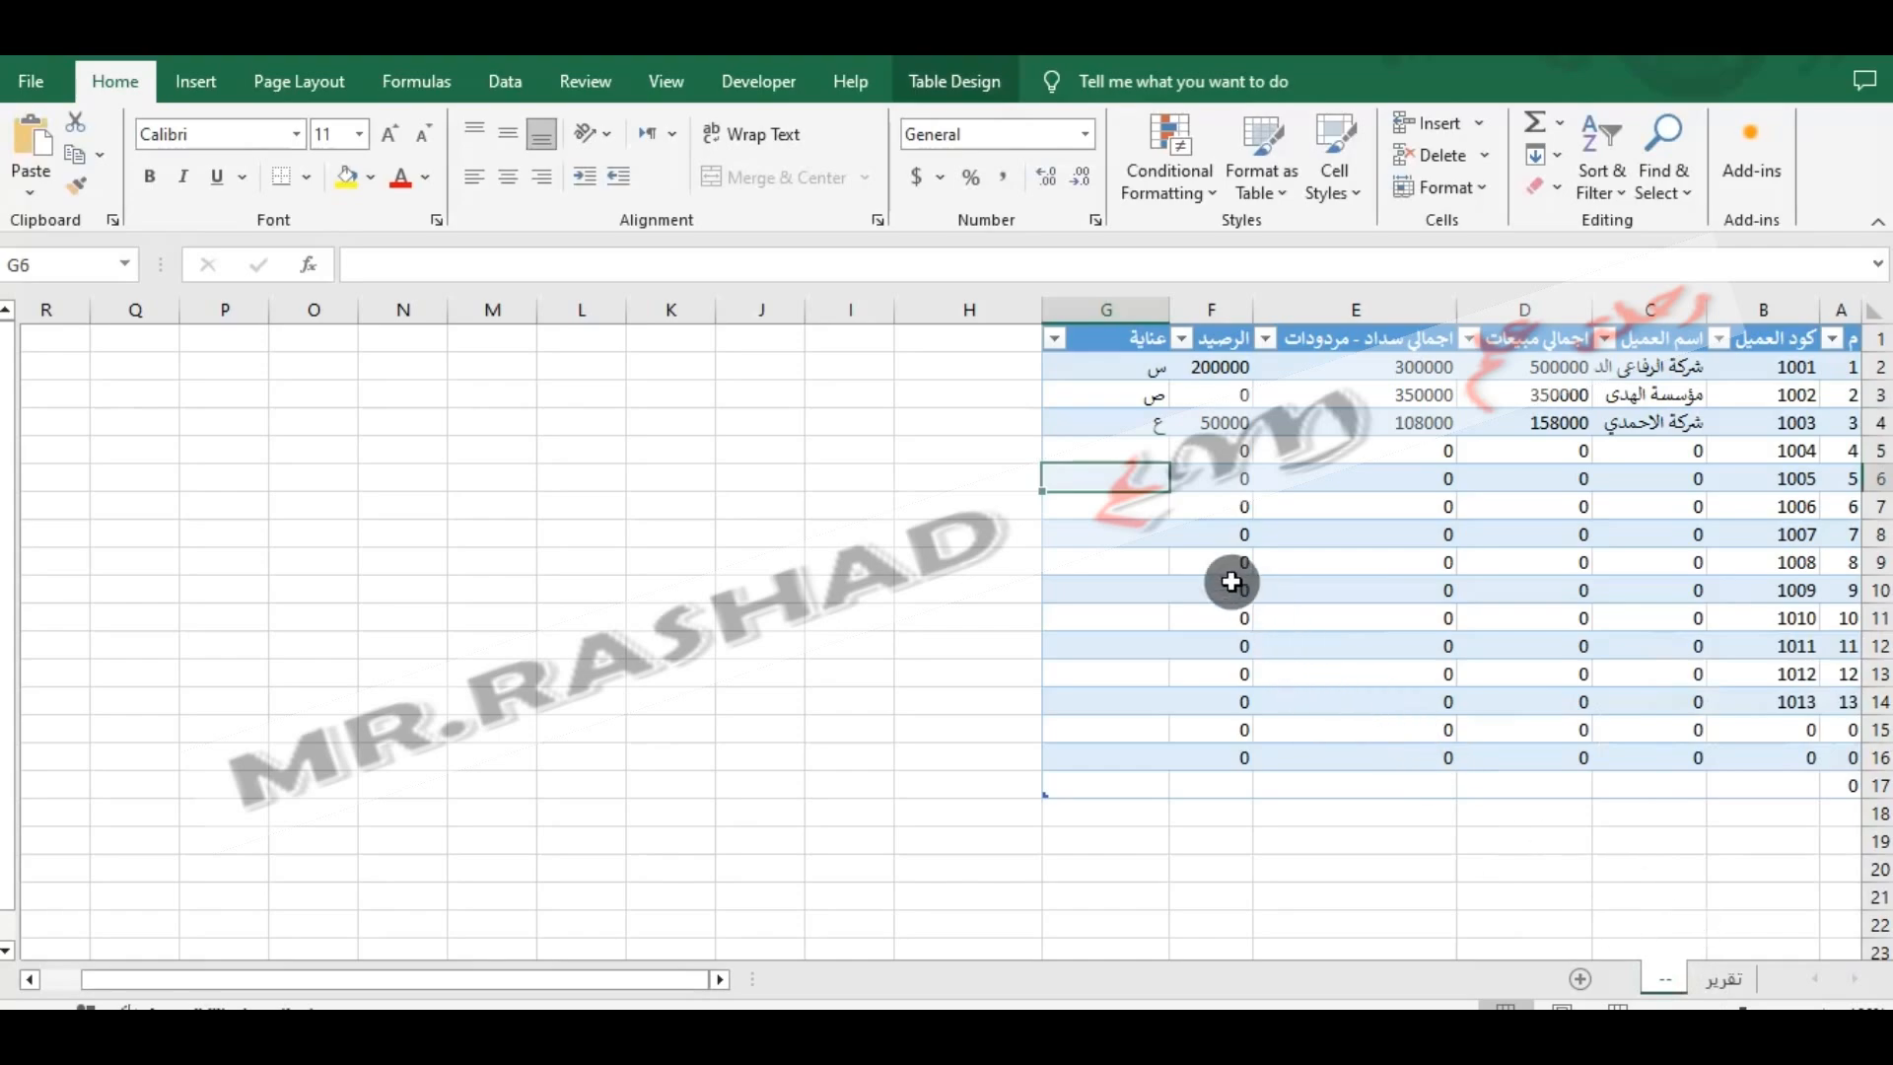
click(1154, 449)
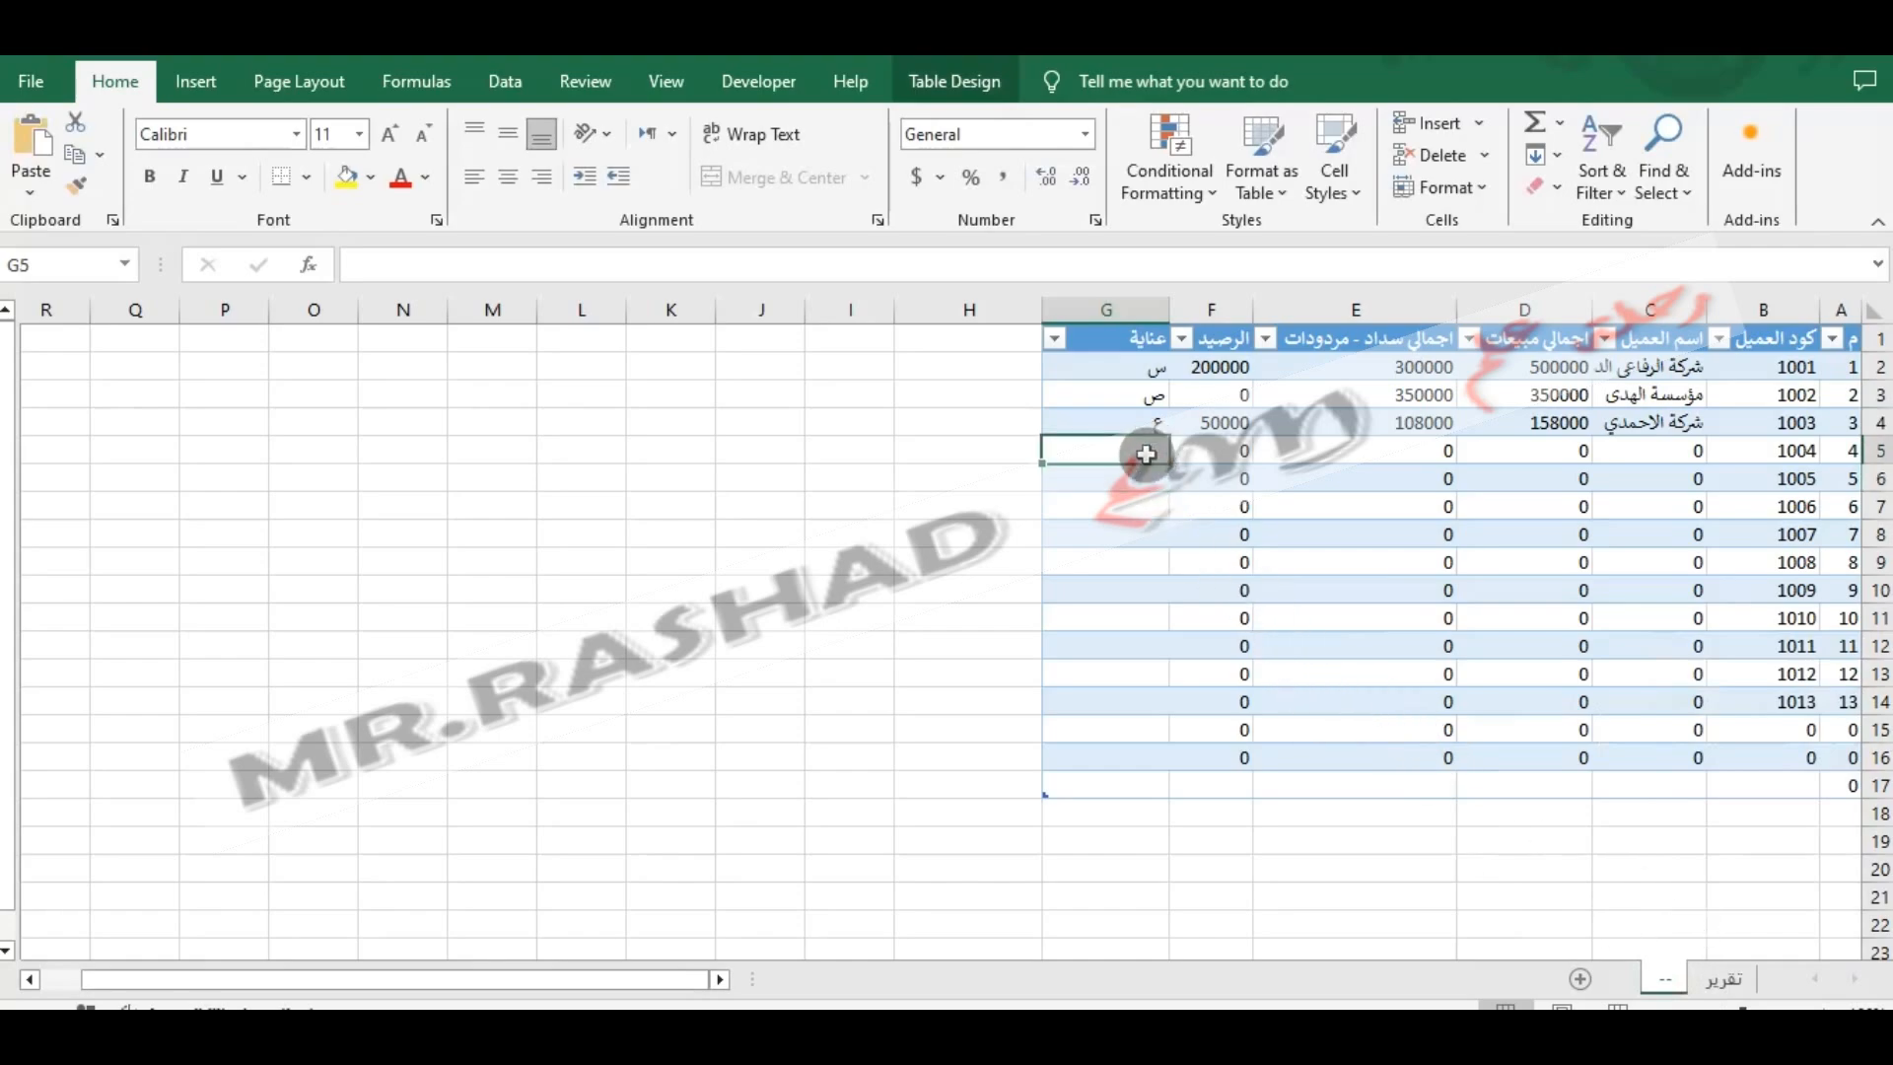
click(1742, 978)
click(1665, 984)
right_click(1666, 983)
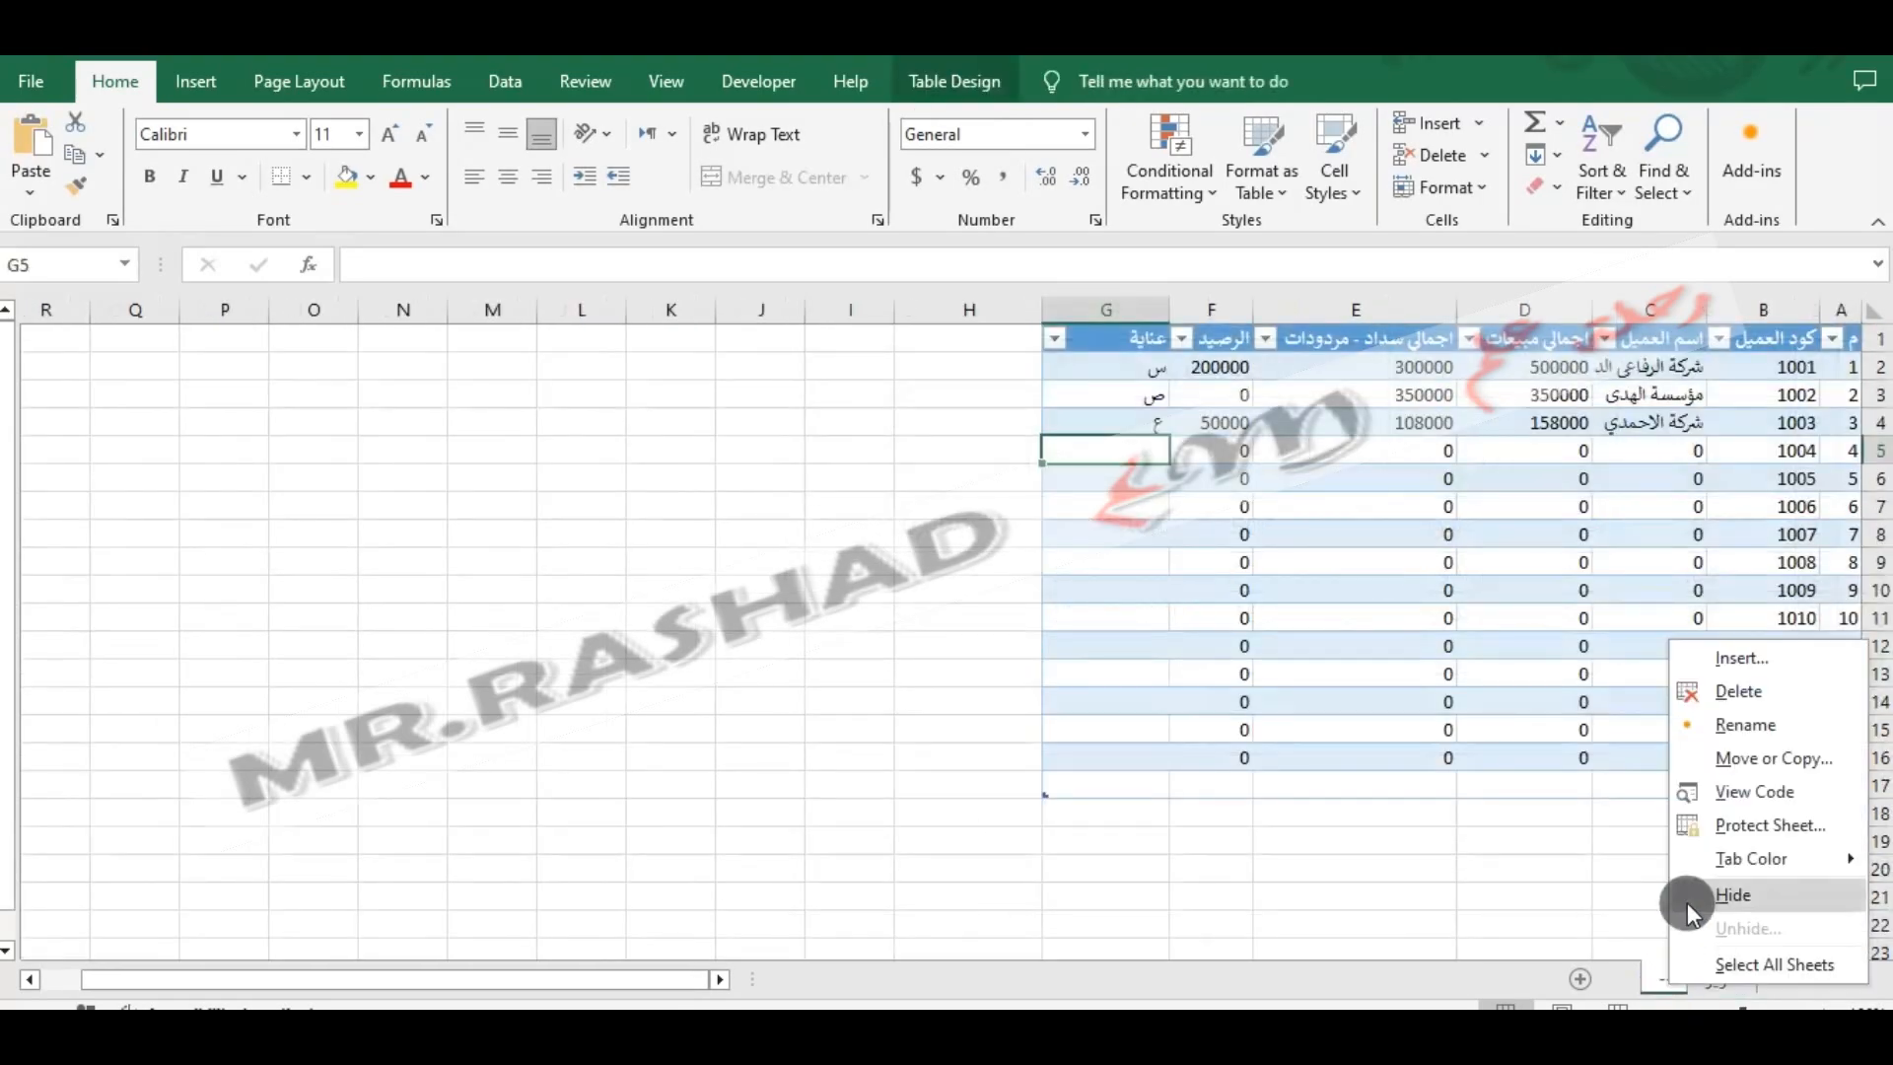
click(1700, 895)
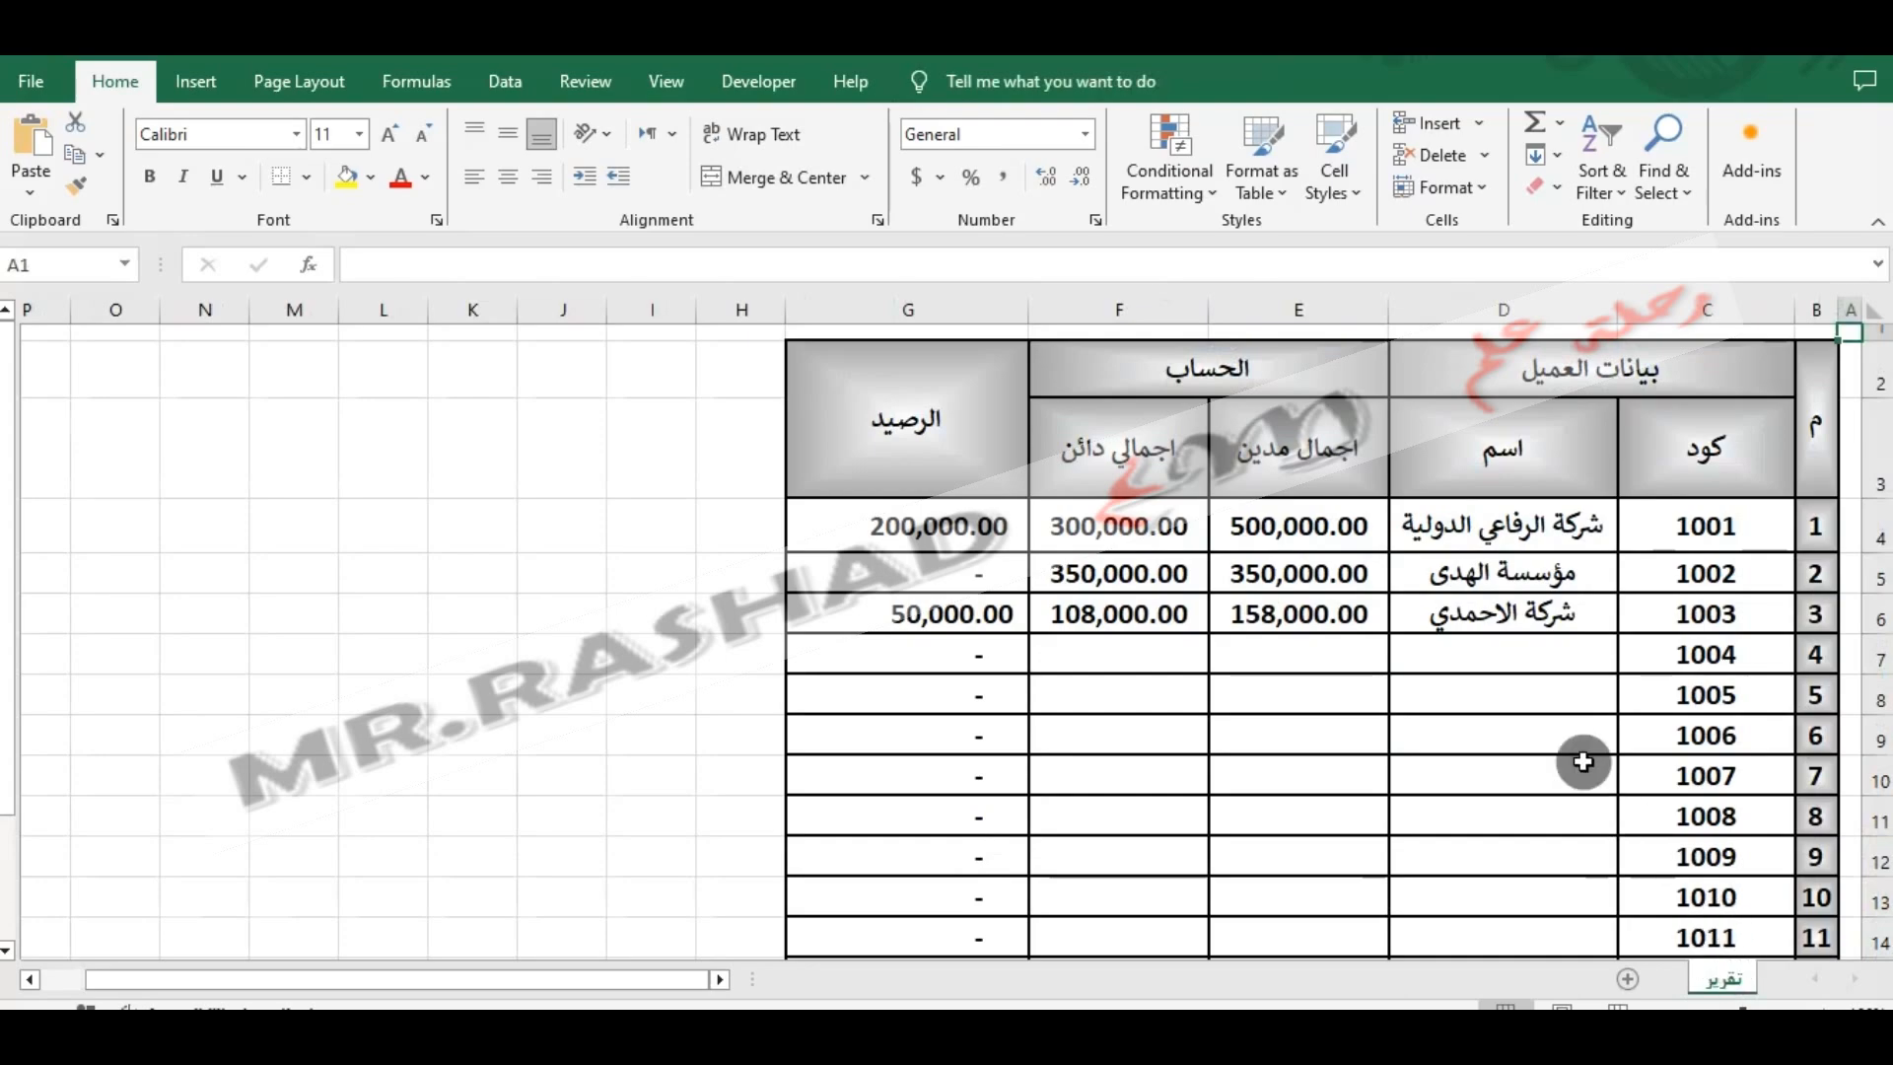
- Enter customer first names in cells D9 and D10 of the تقرير sheet
click(1515, 664)
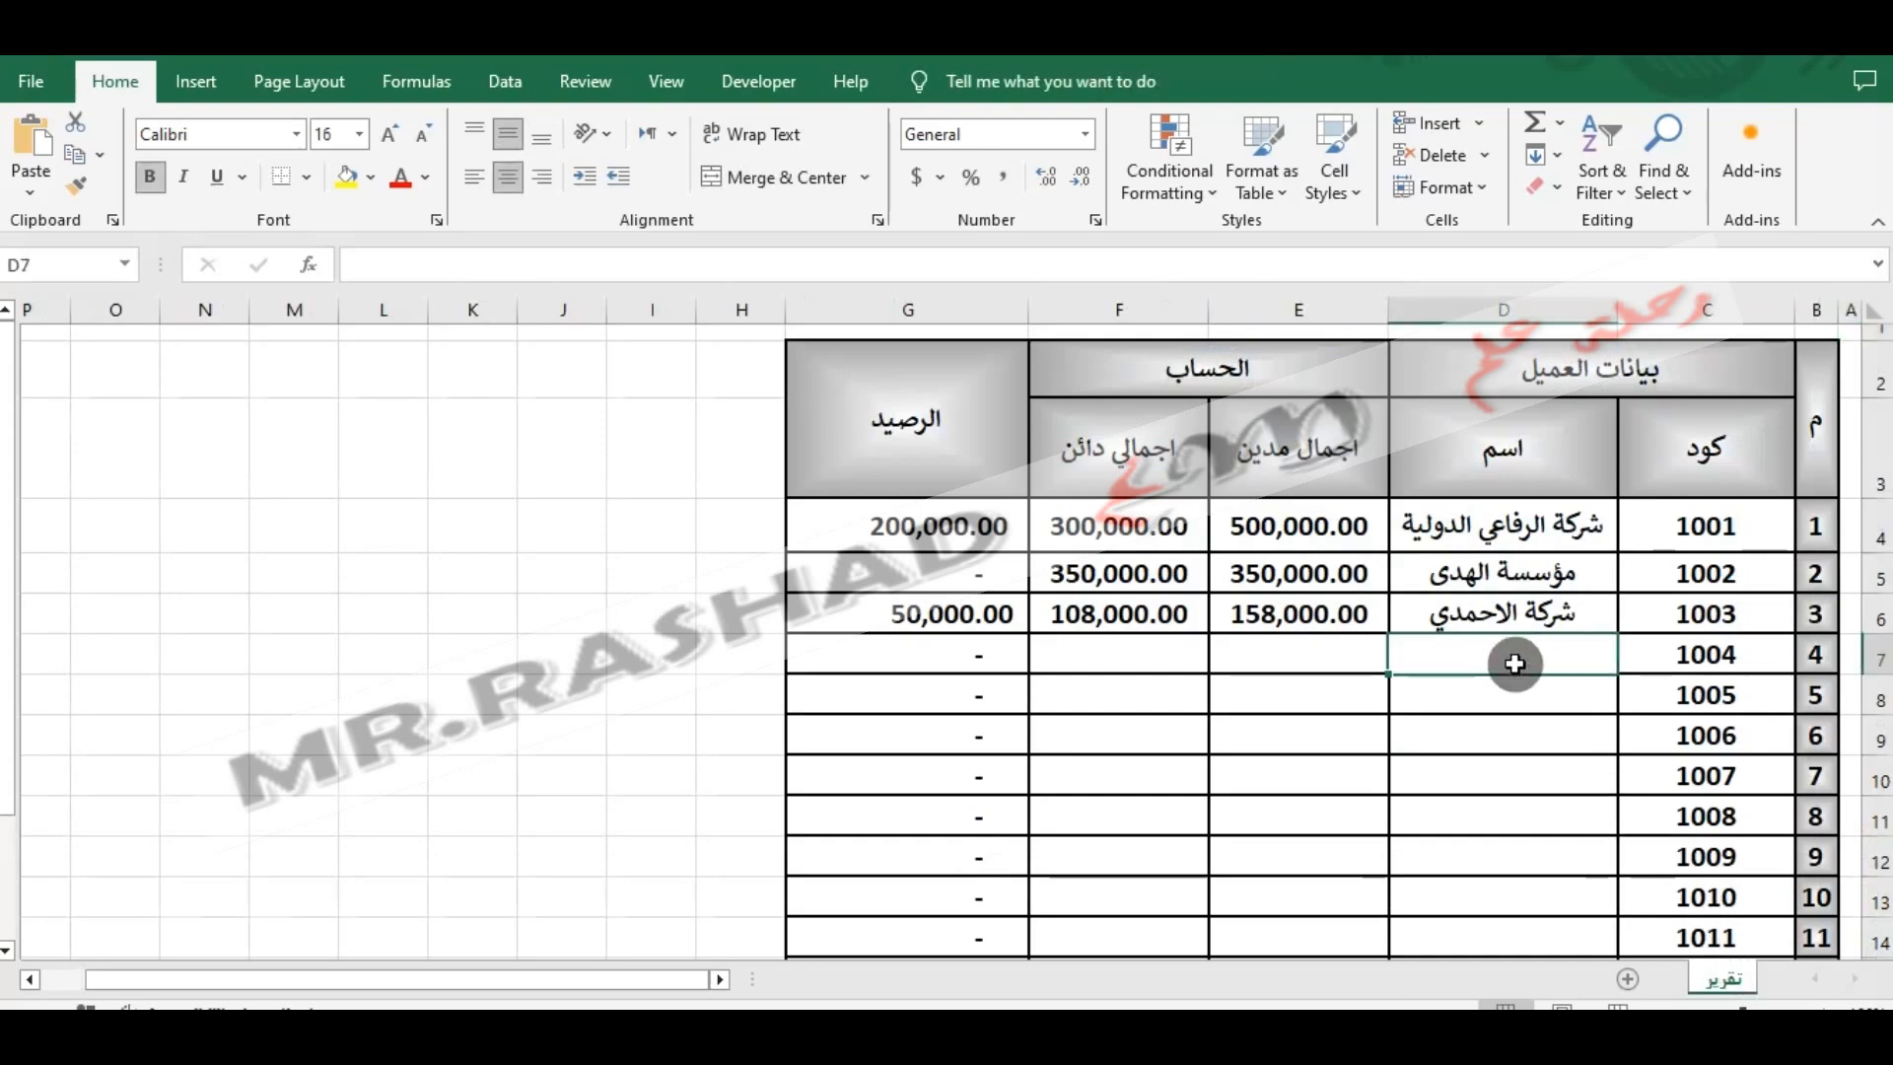
key(Return)
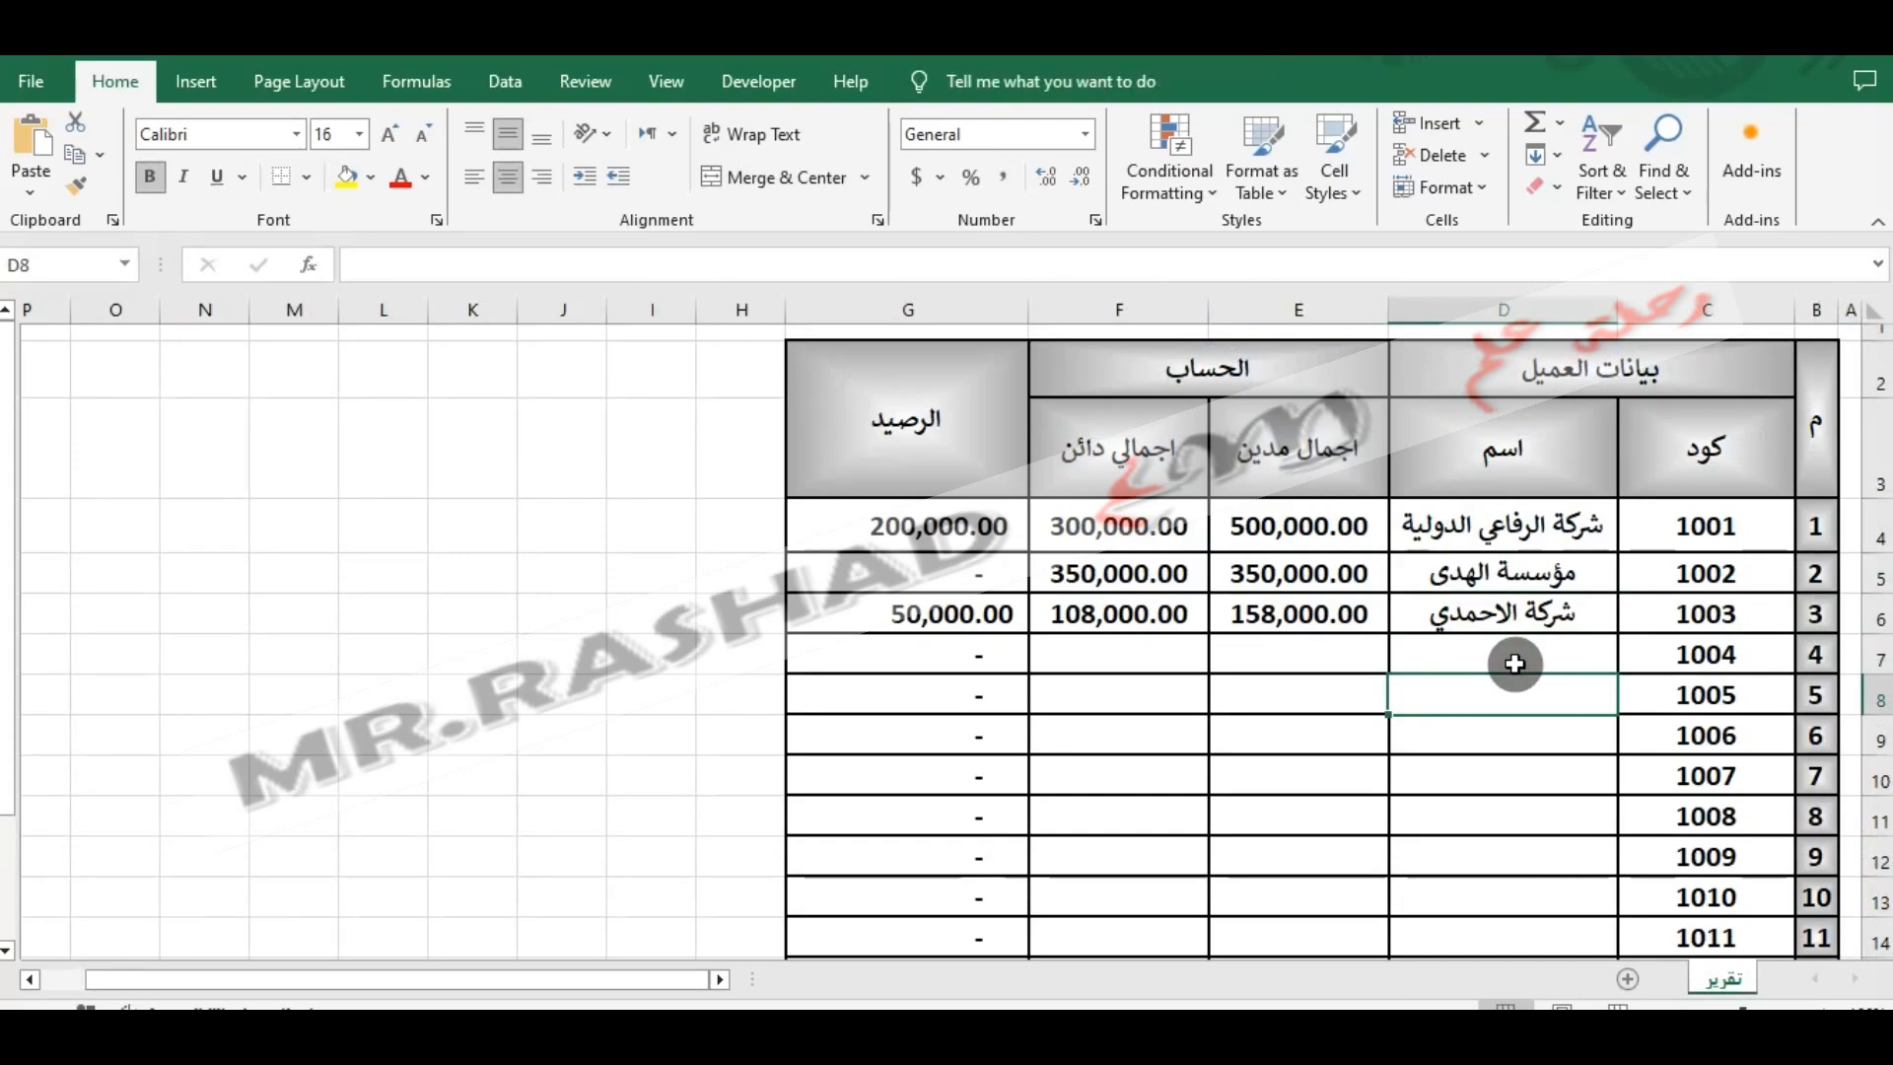
key(Return)
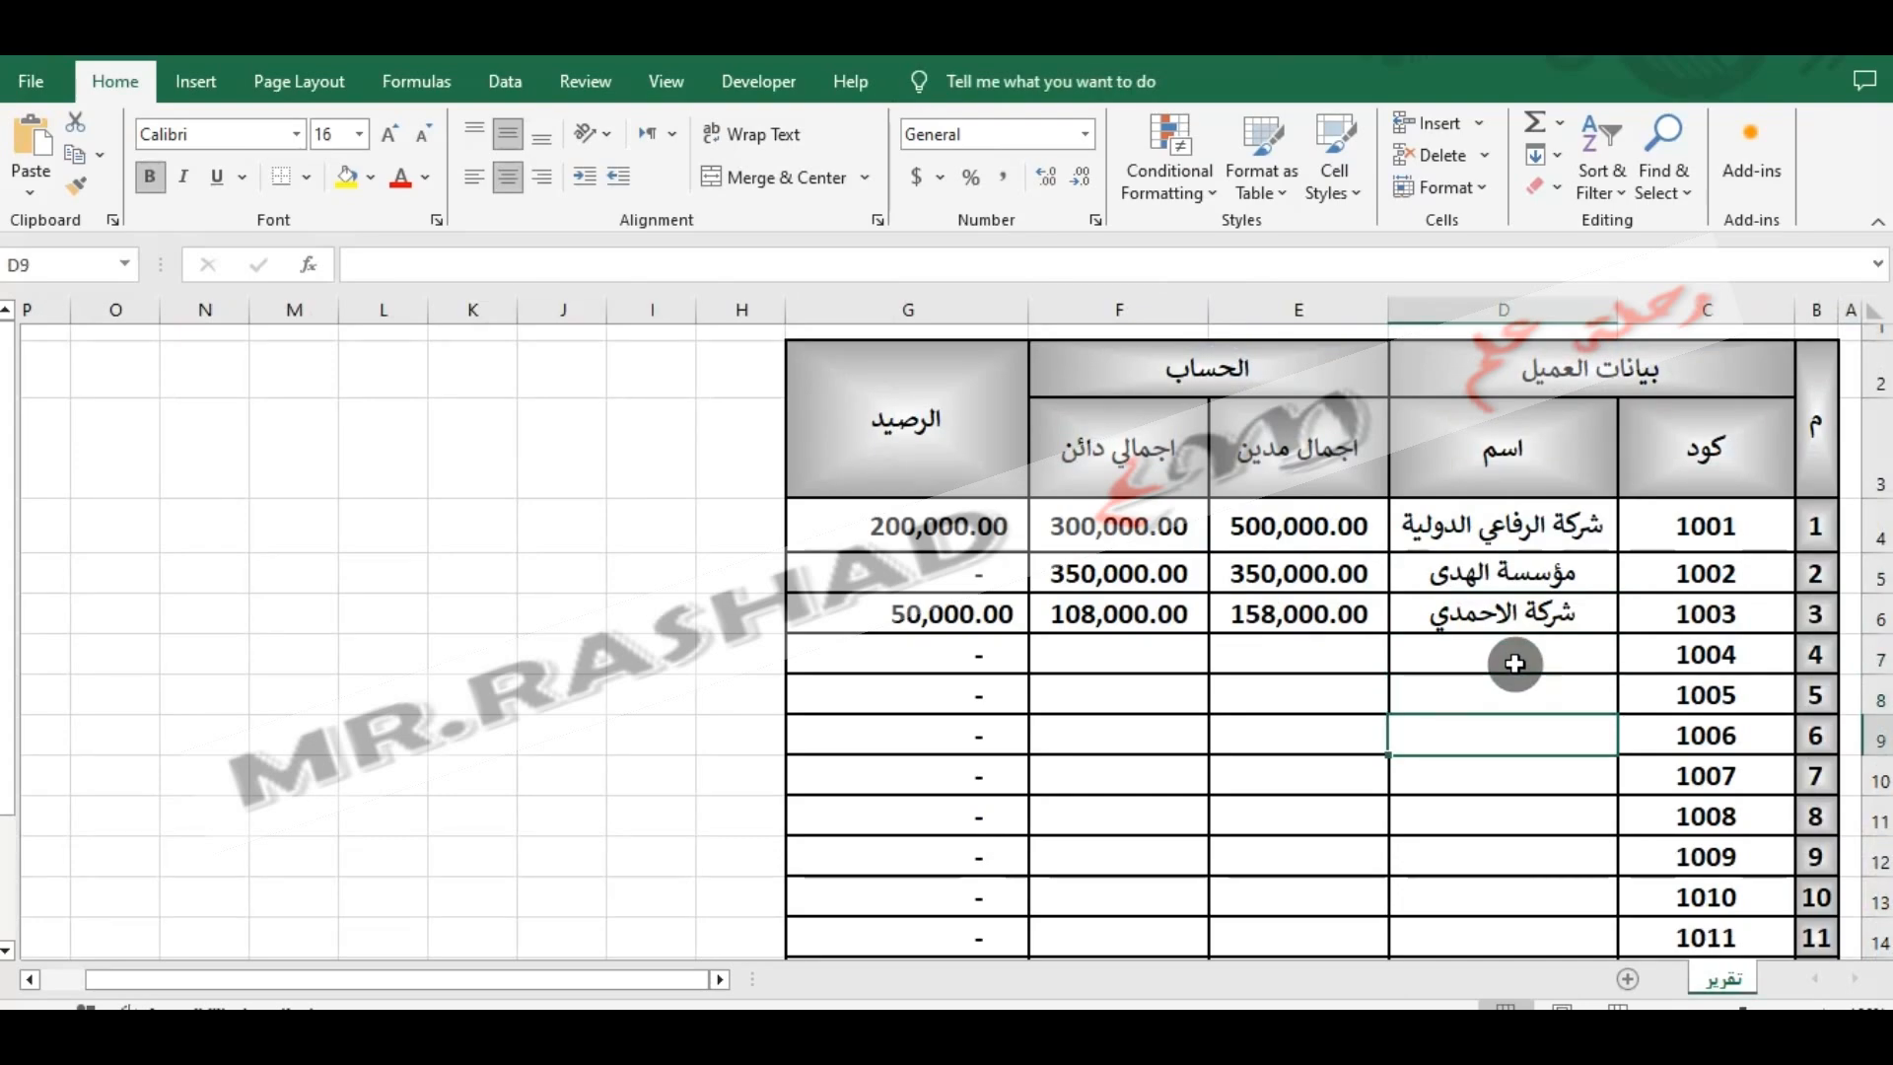
text(محمود)
key(Return)
text(محمد)
key(Return)
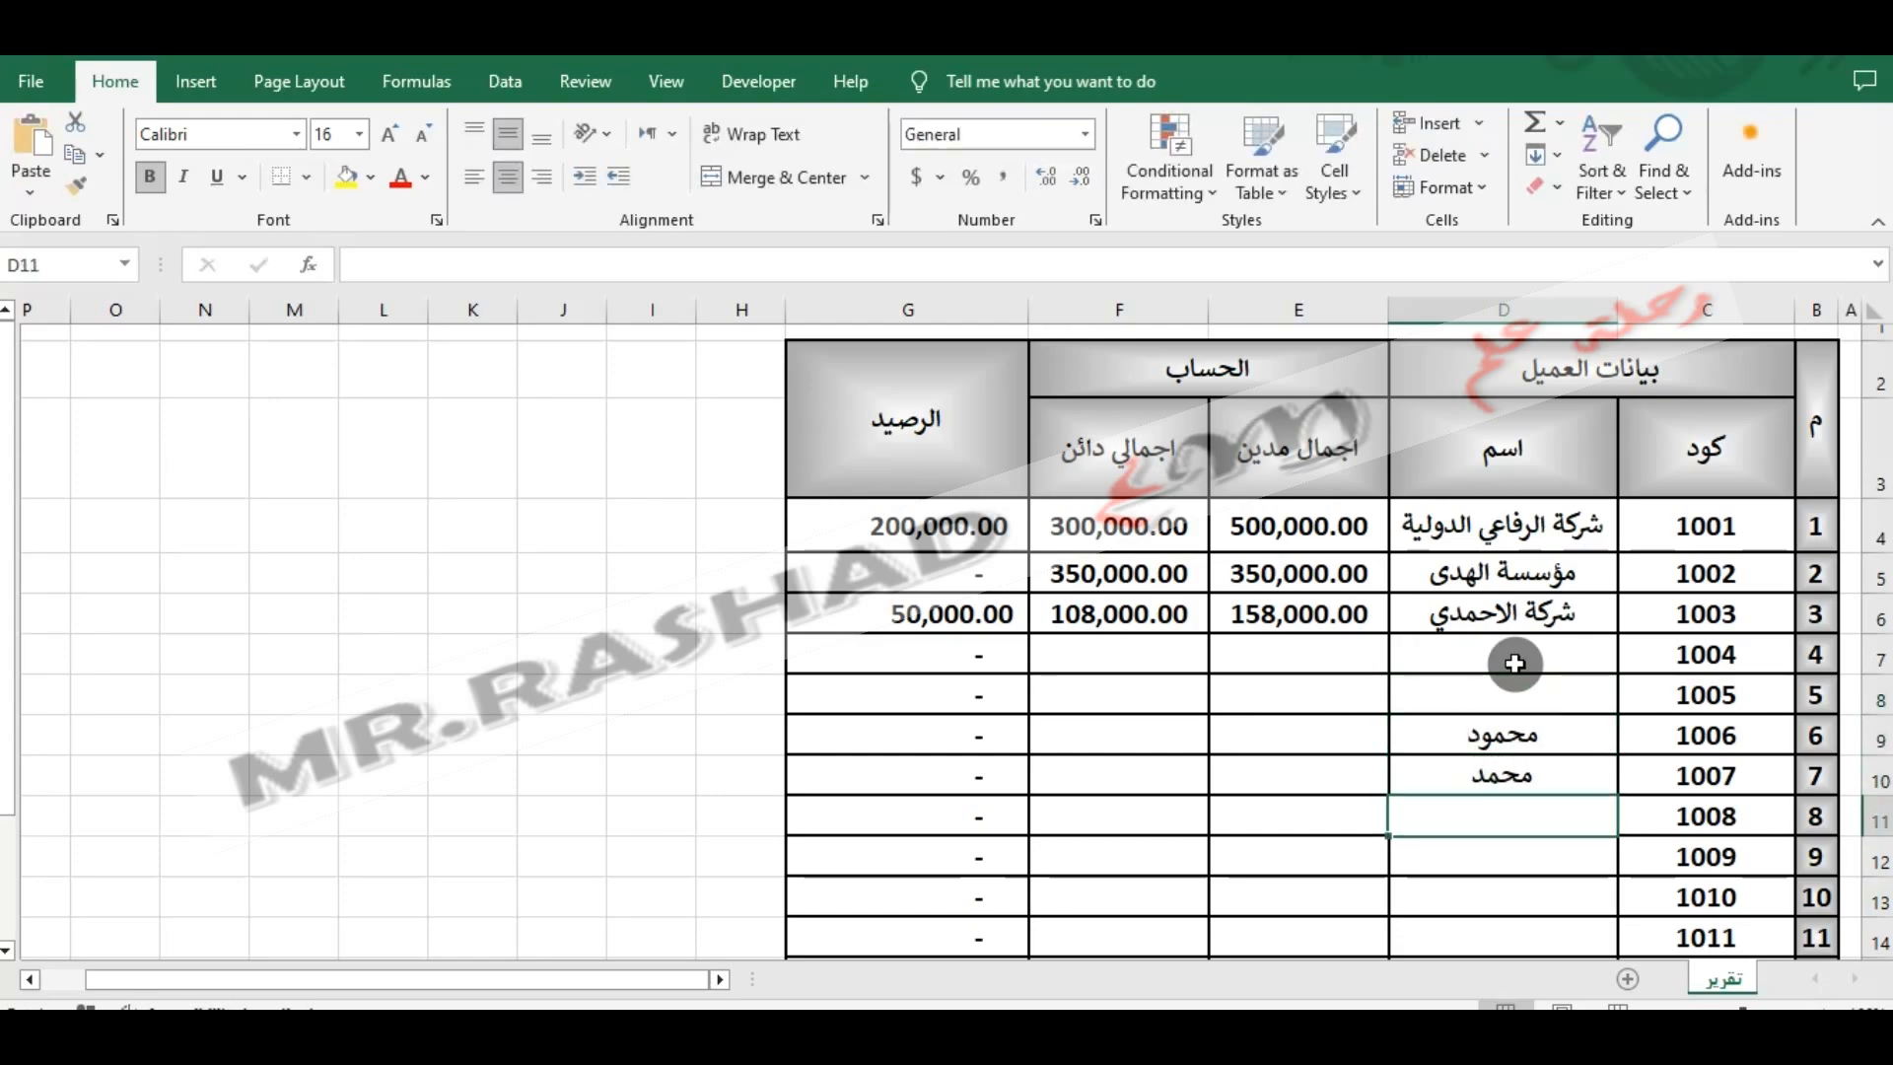
- Fill row 11 of the report with a customer's first name, a total debit of 10,000 and a total credit of 5,000
text(ر)
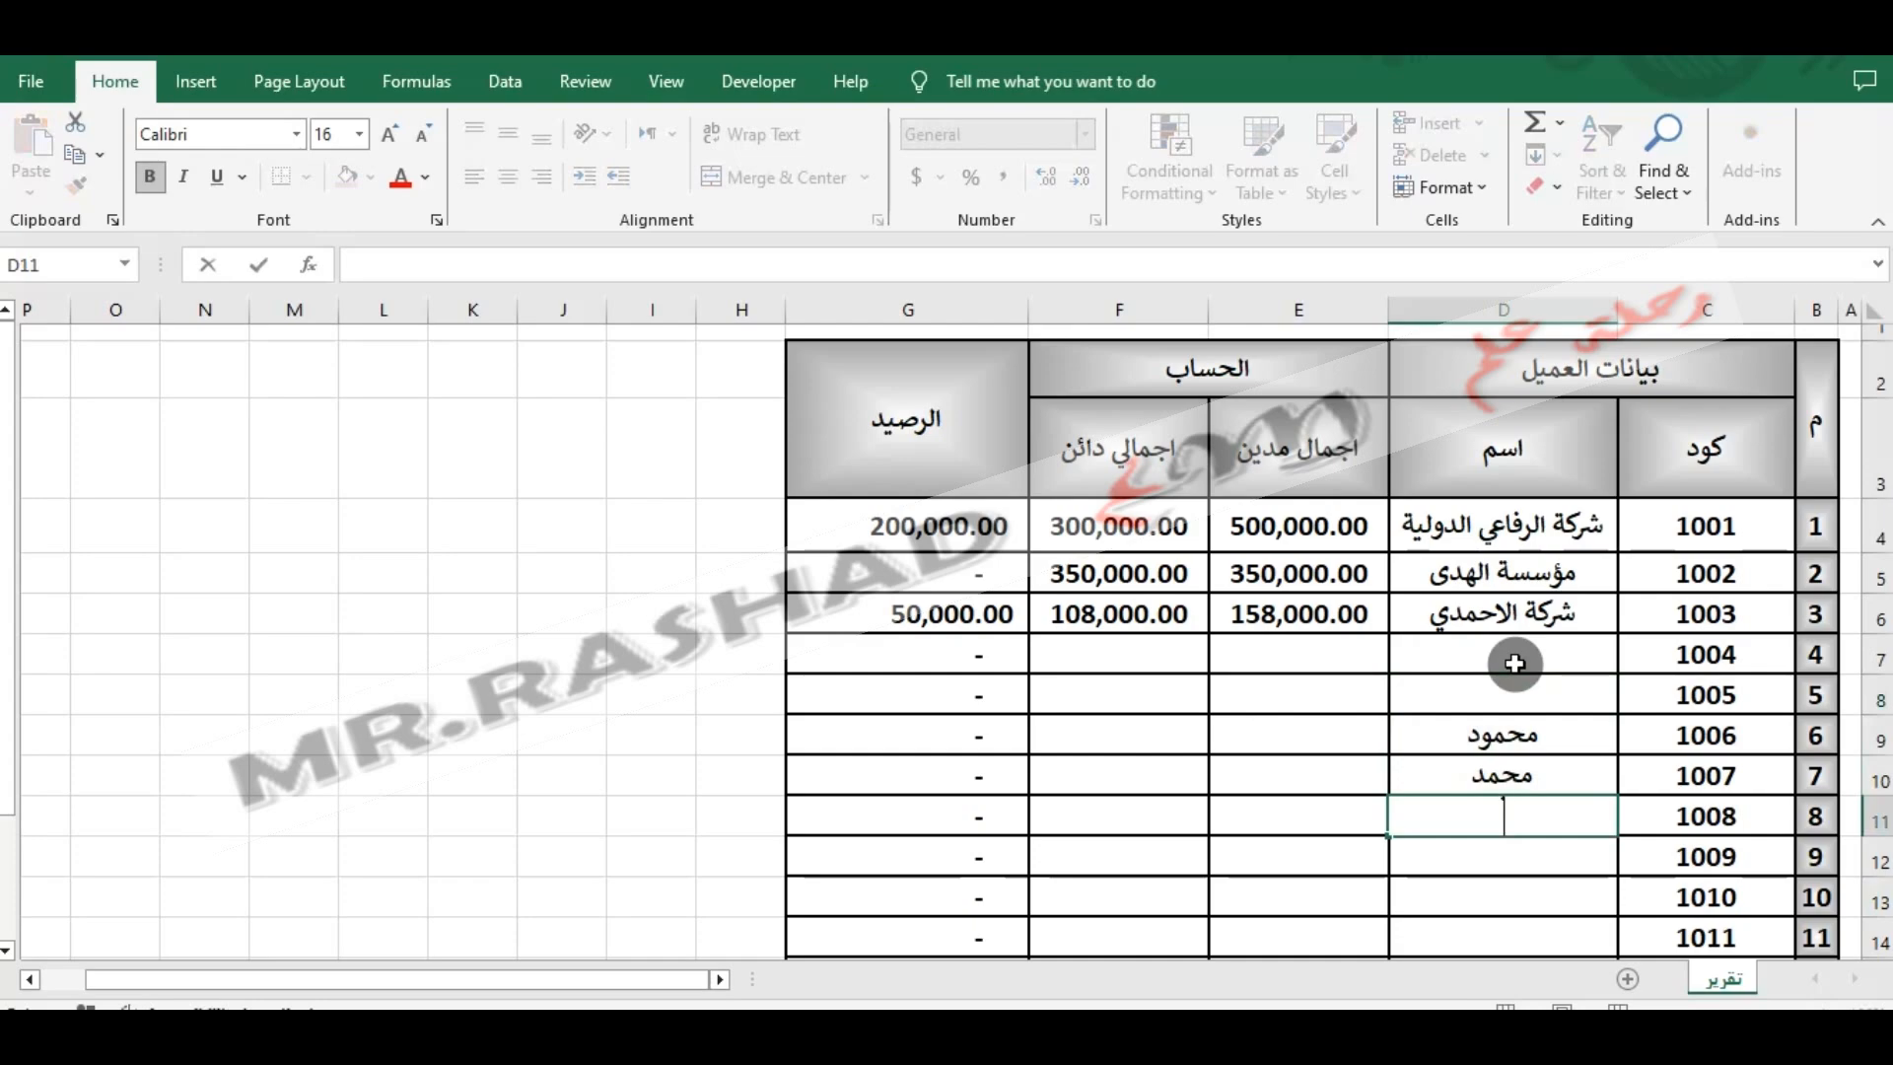
text(محسن)
key(Tab)
text(10,0)
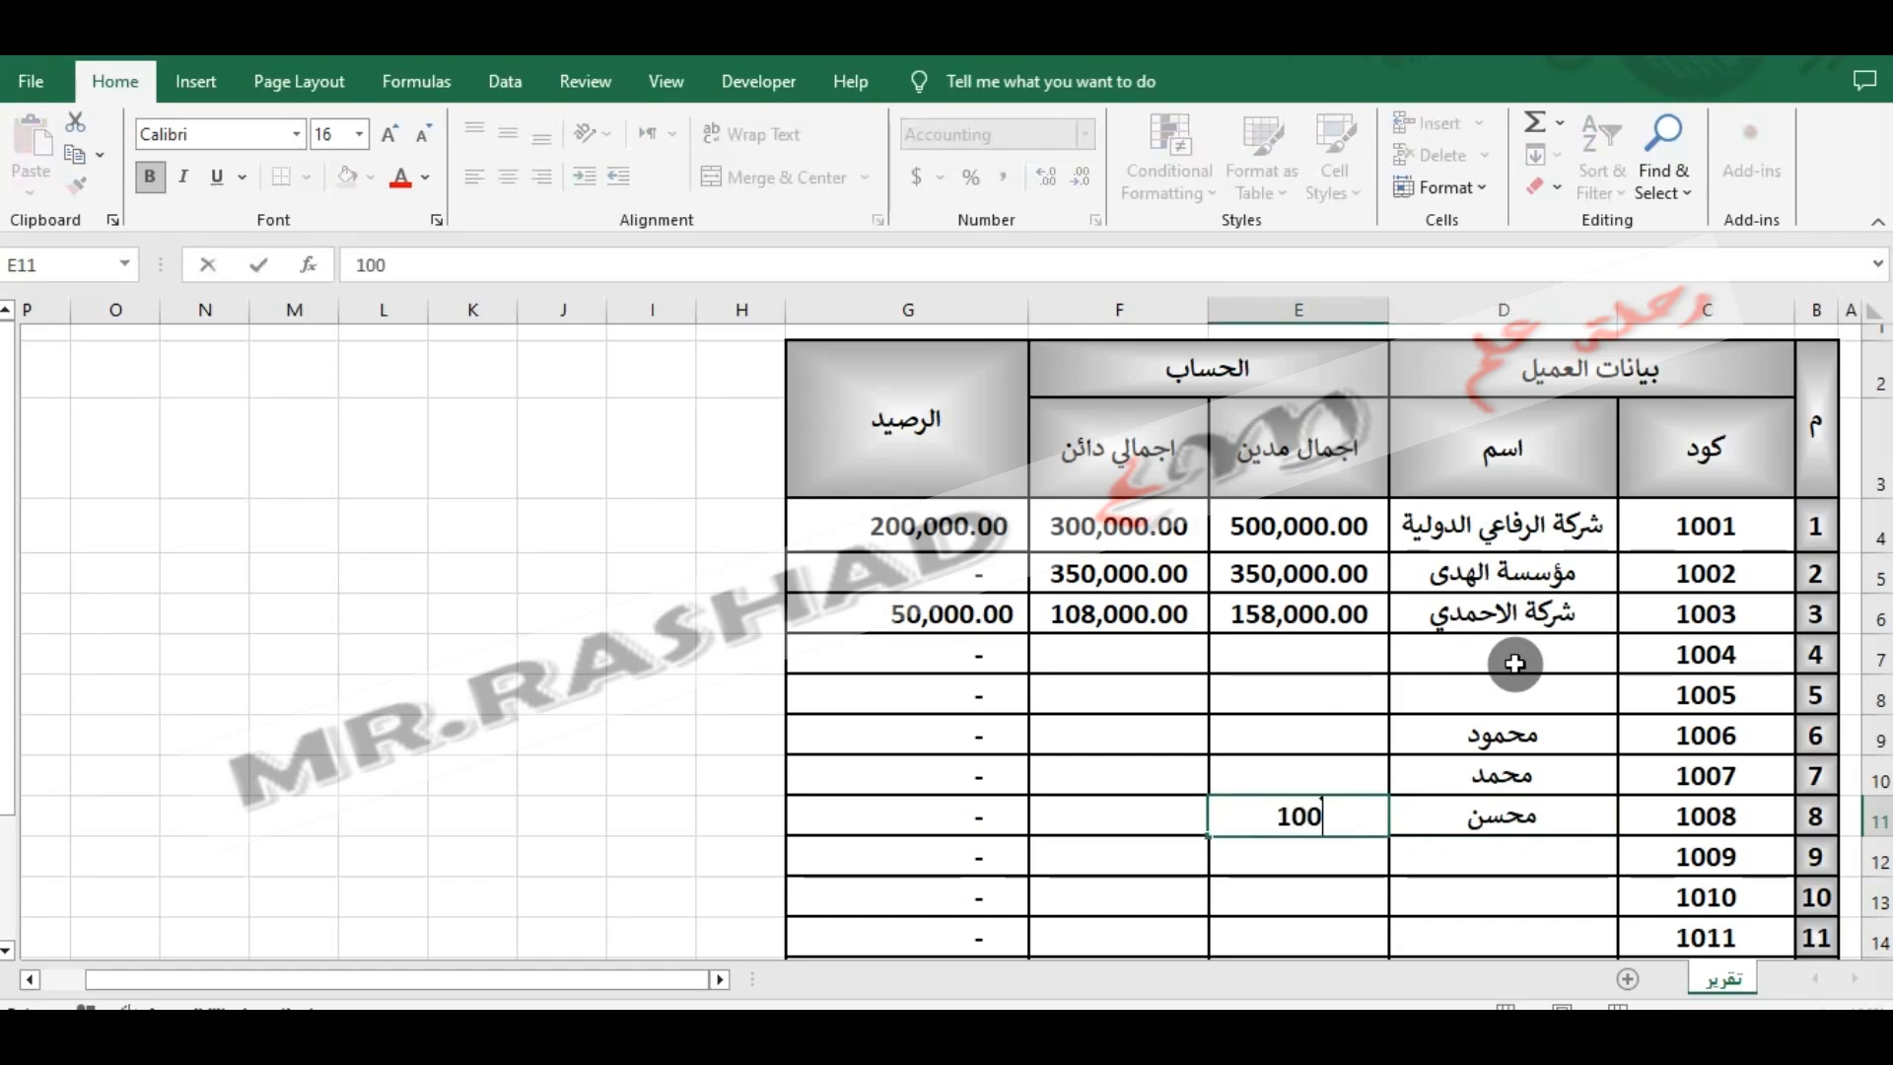
text(00)
key(Tab)
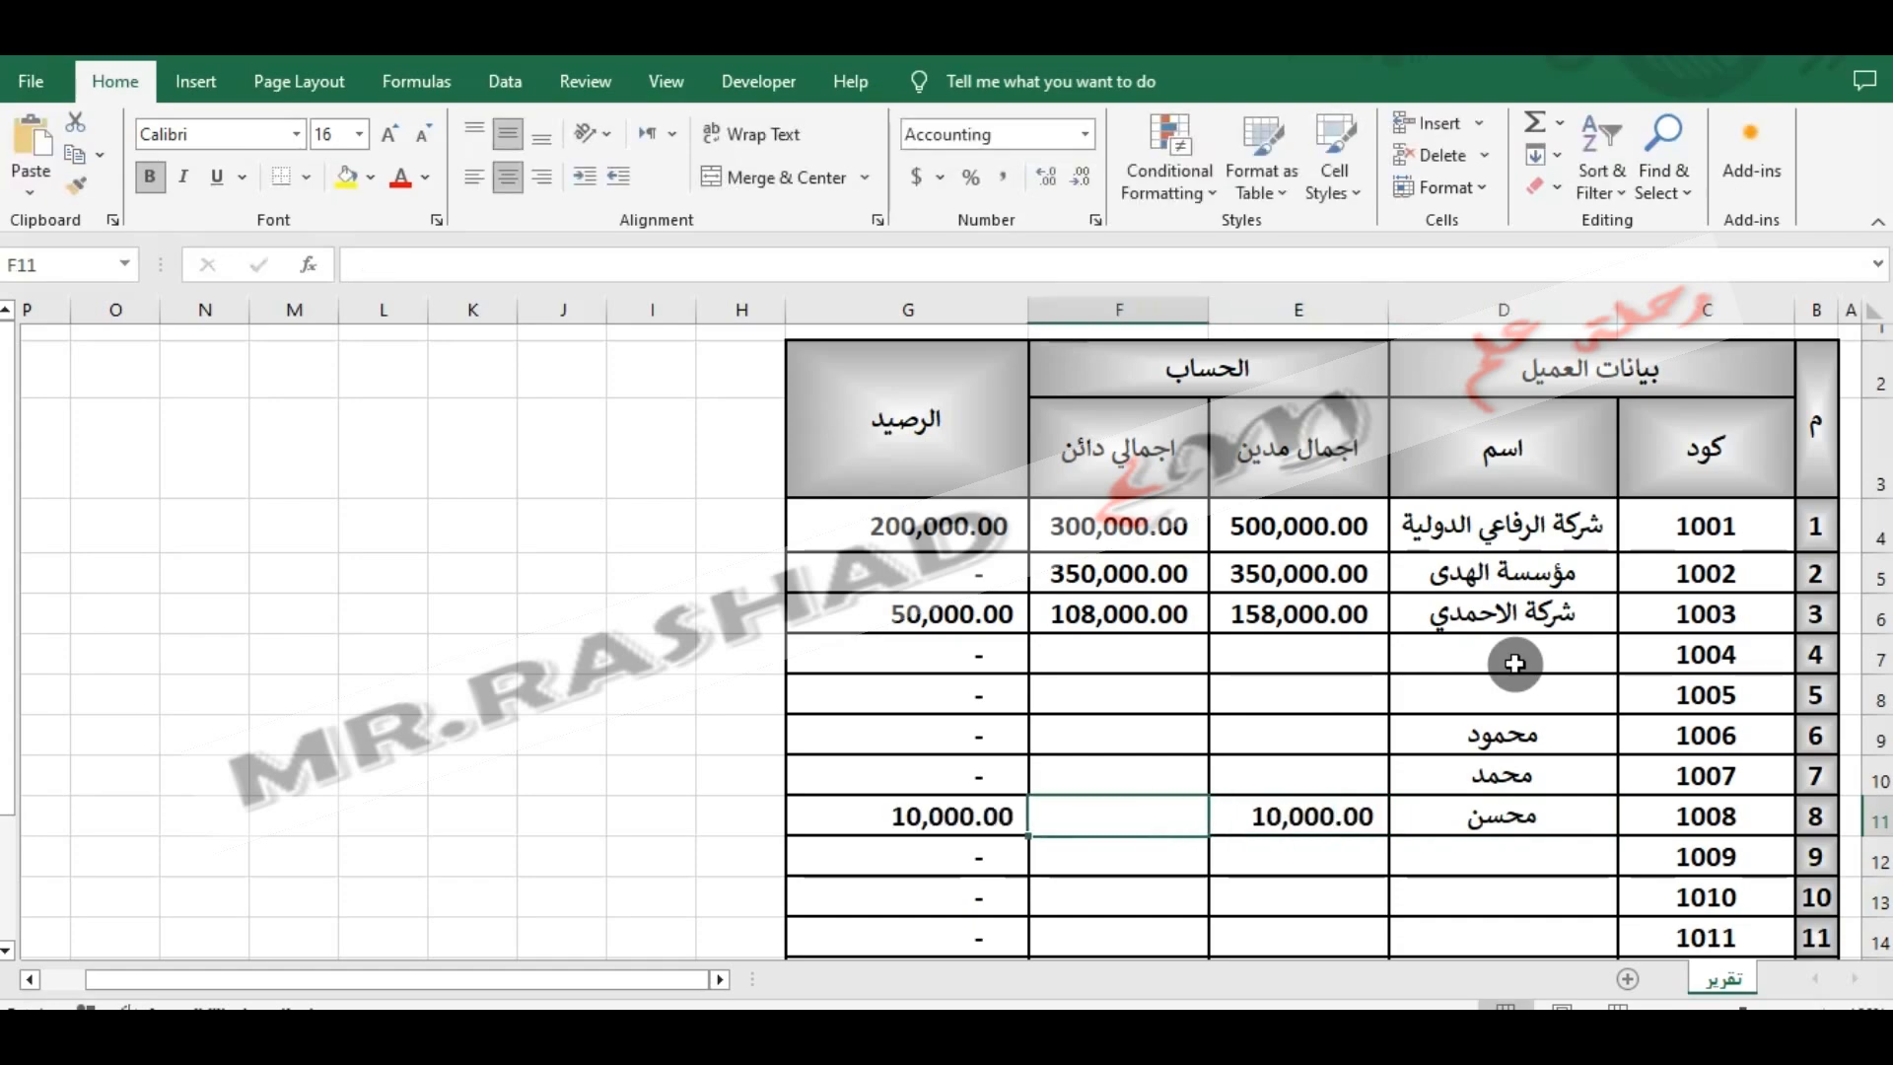
text(5000)
key(Return)
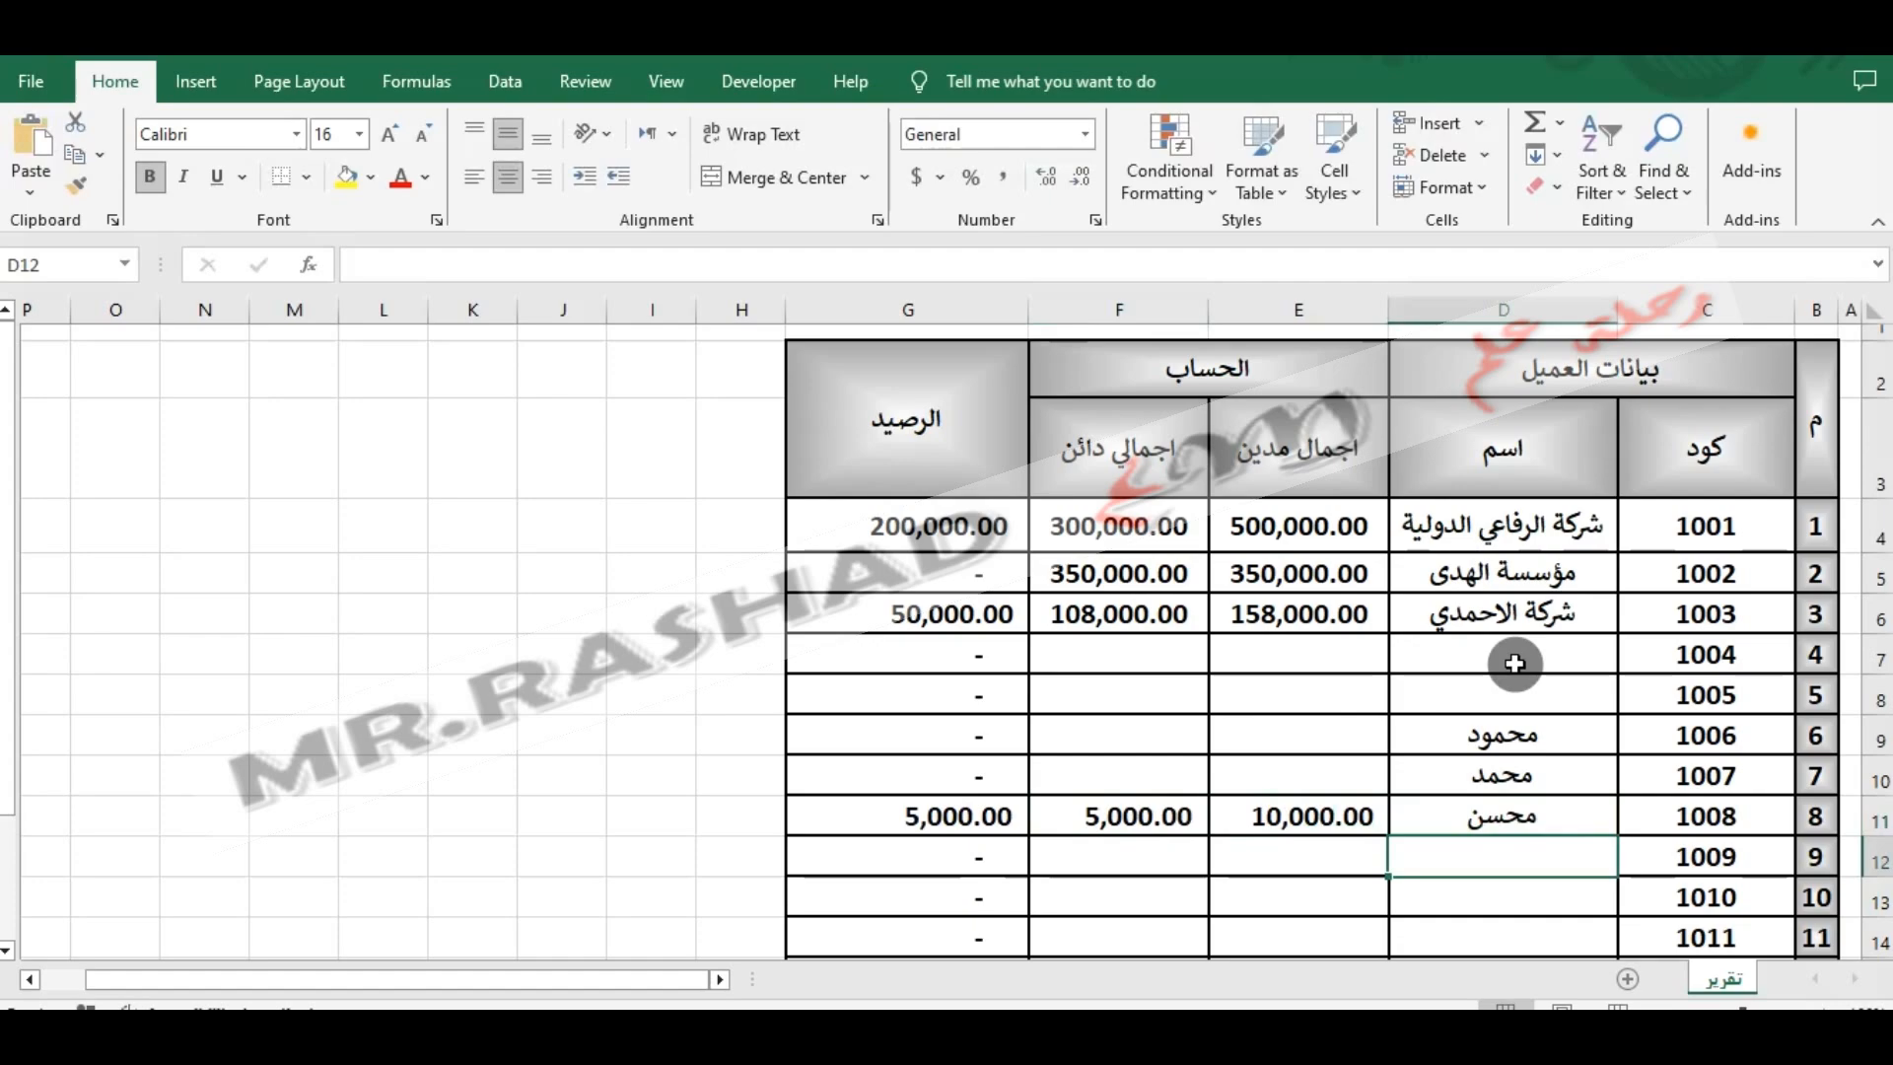
- Enter total debits of 30,000 for customer 1007 in E10 and 20,000 for customer 1006 in E9
key(Up)
key(Up)
key(Left)
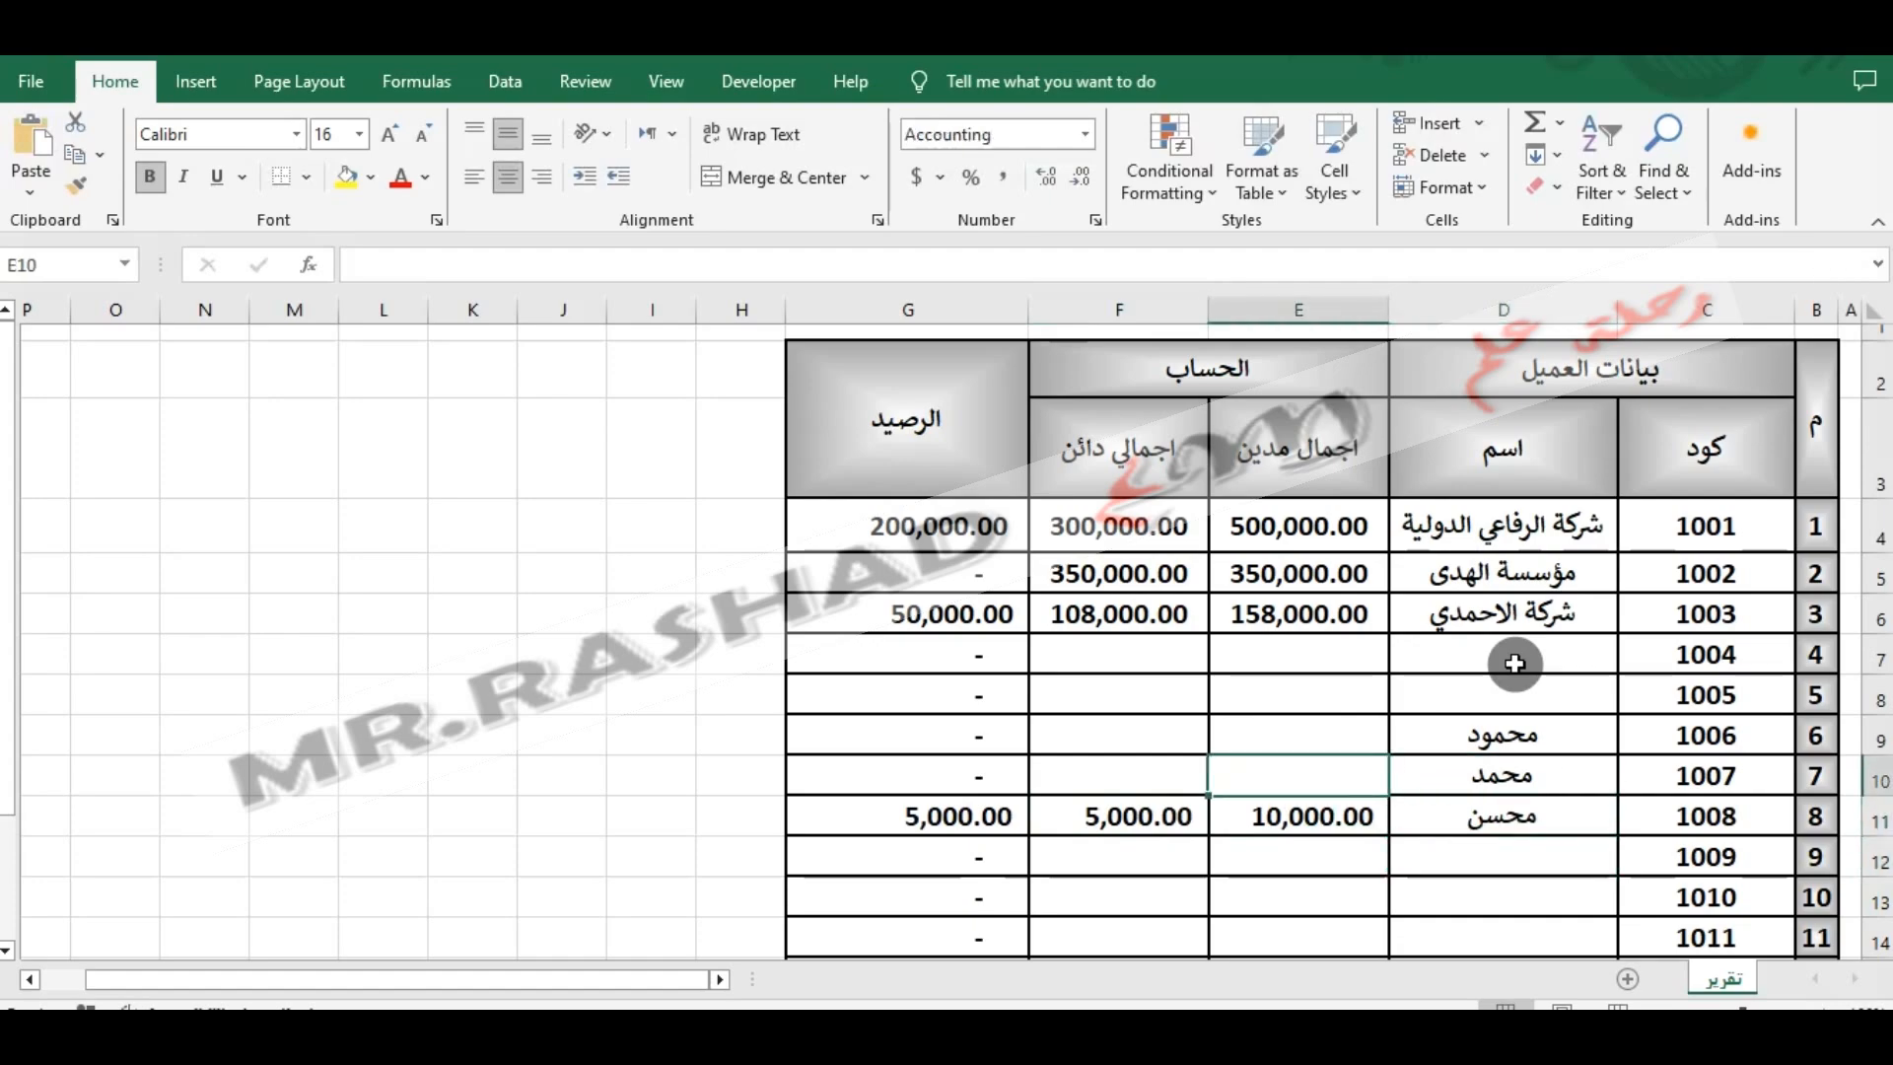
text(30,000)
key(Up)
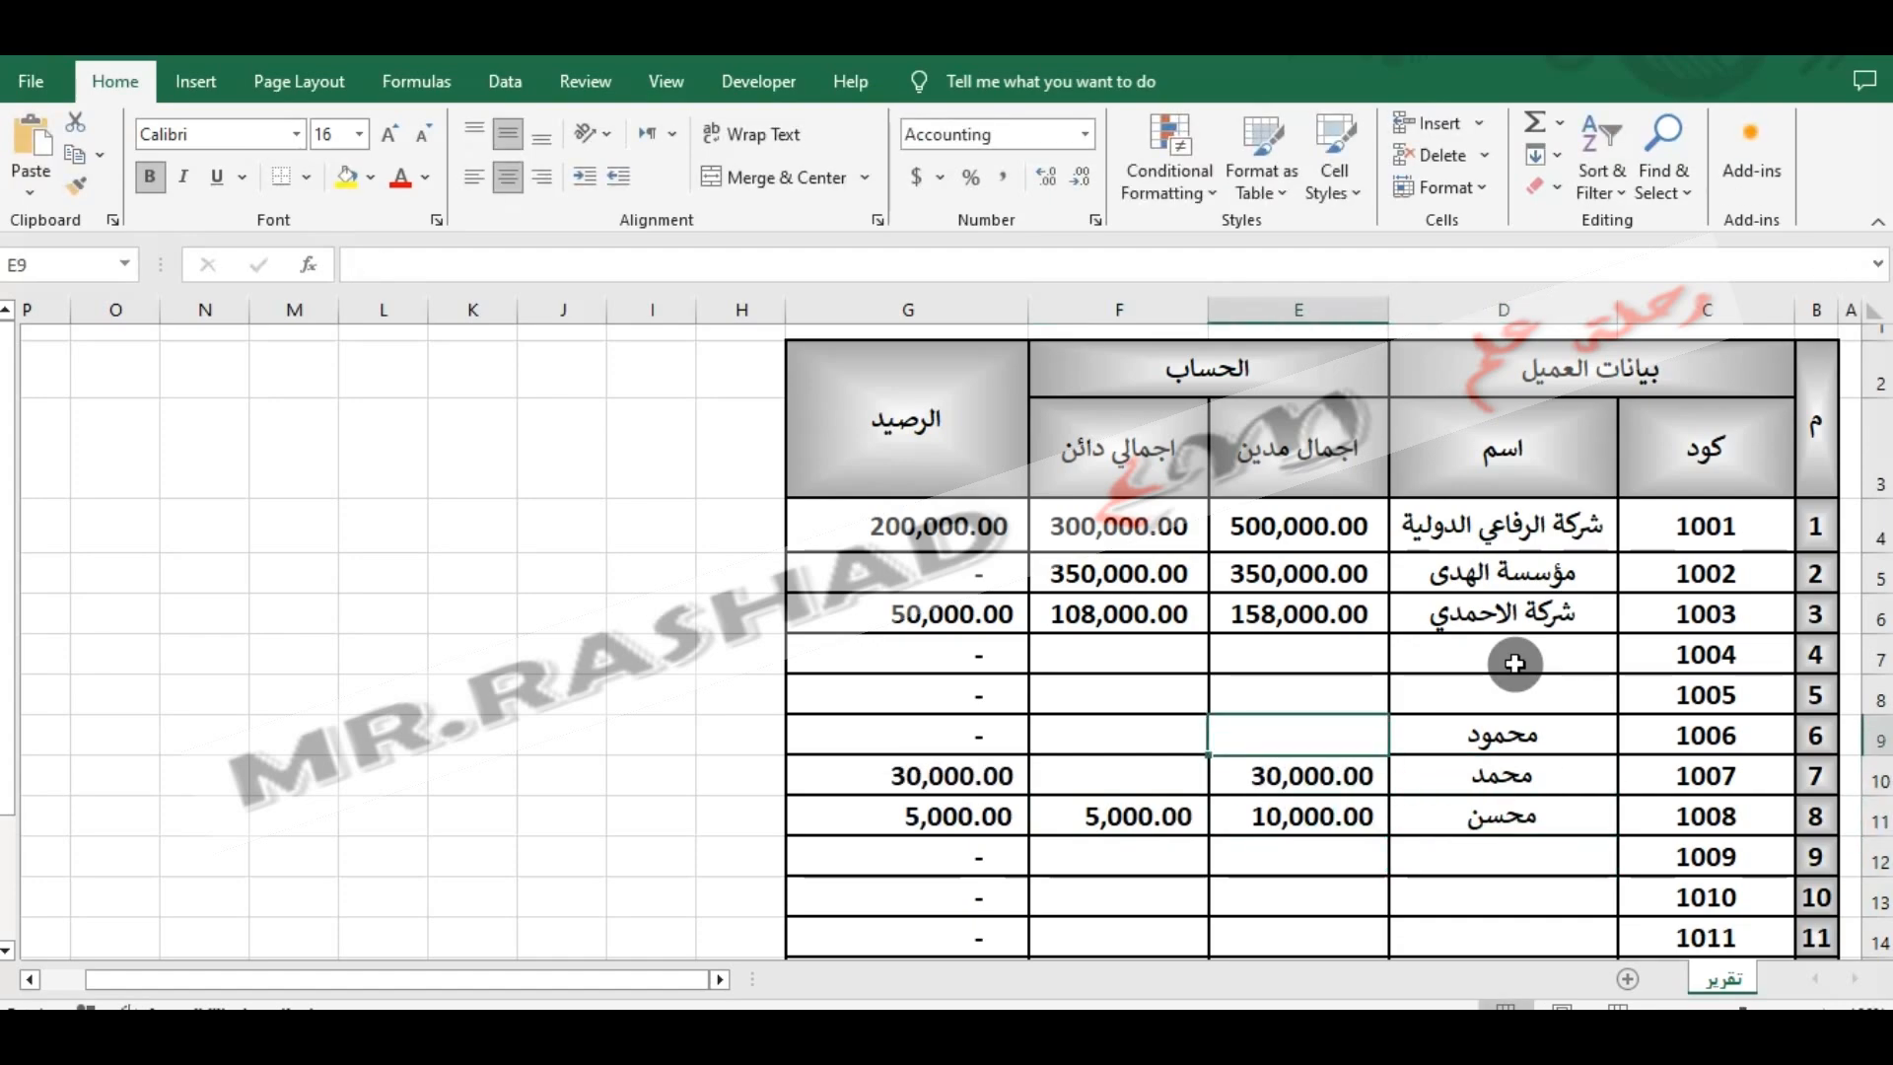
text(20000)
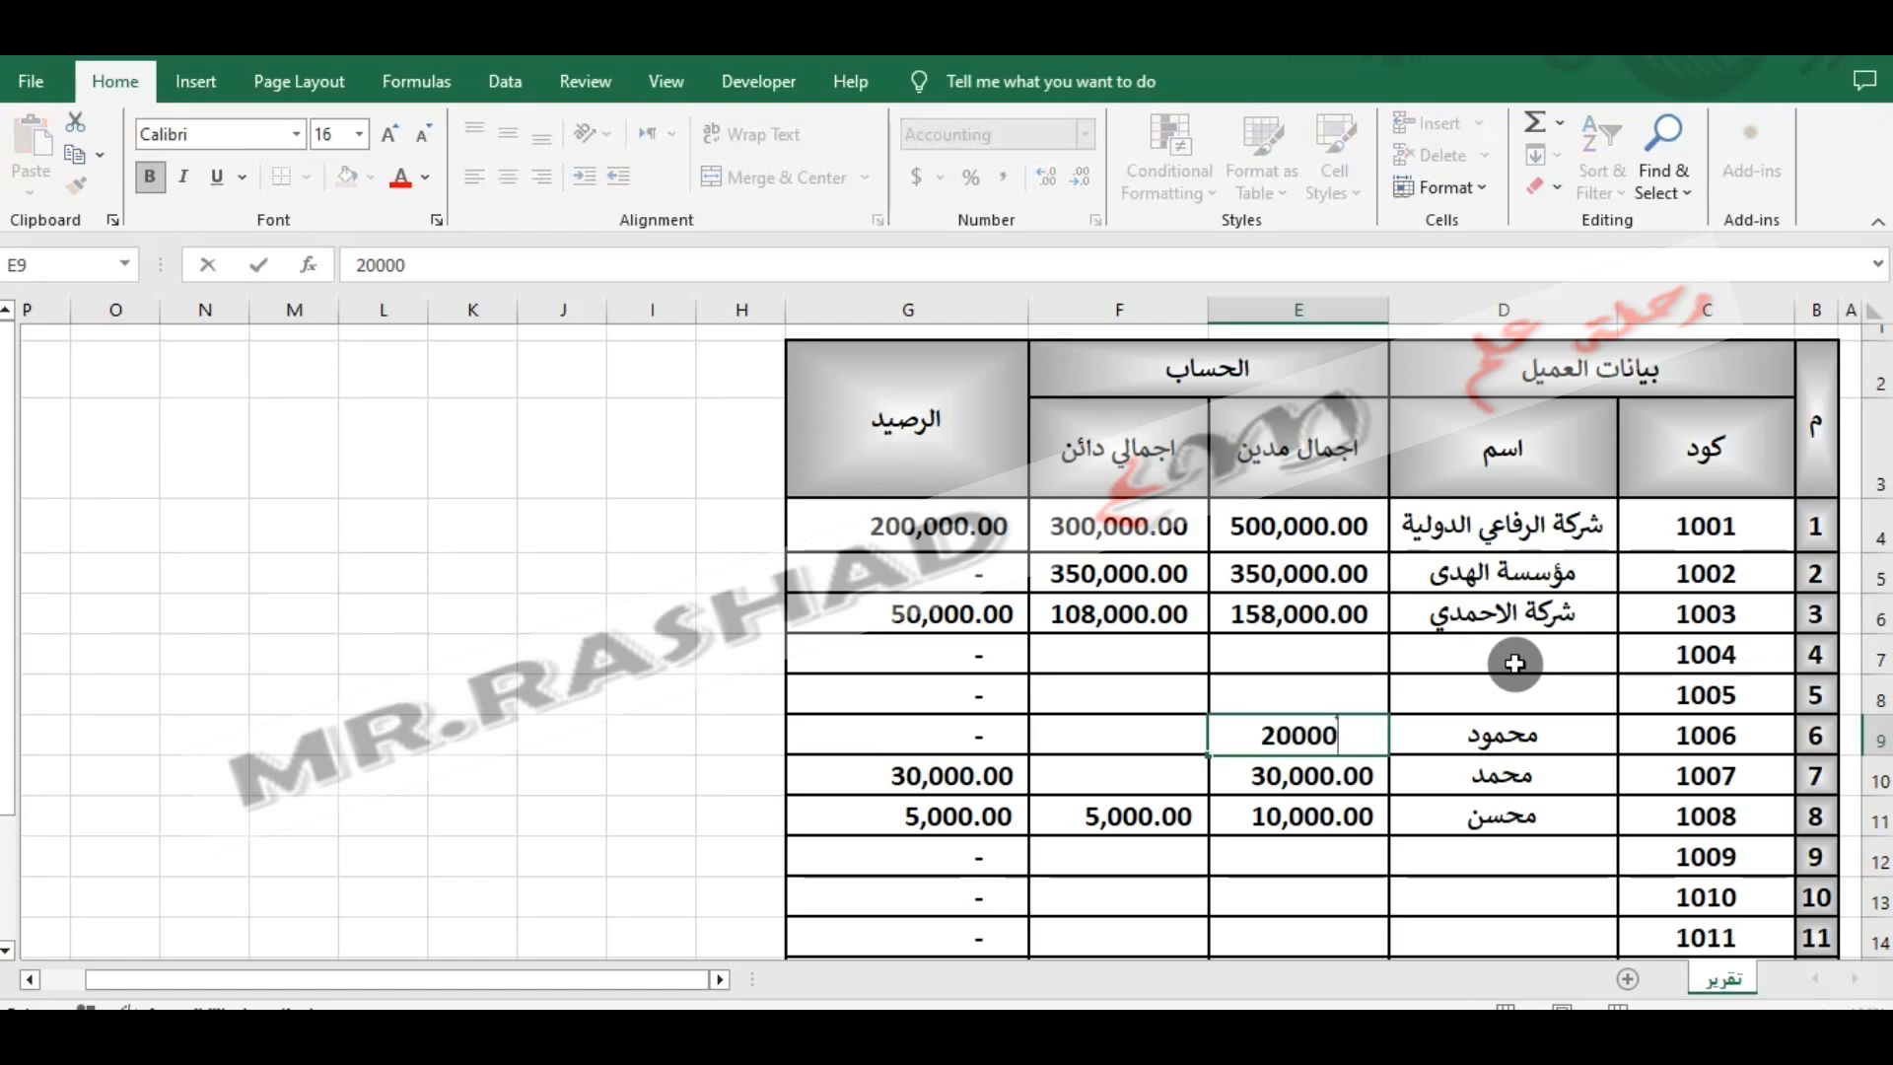
- Enter total credits of 10,000 for customer 1006 in F9 and 24,000 for customer 1007 in F10
key(Tab)
text(10)
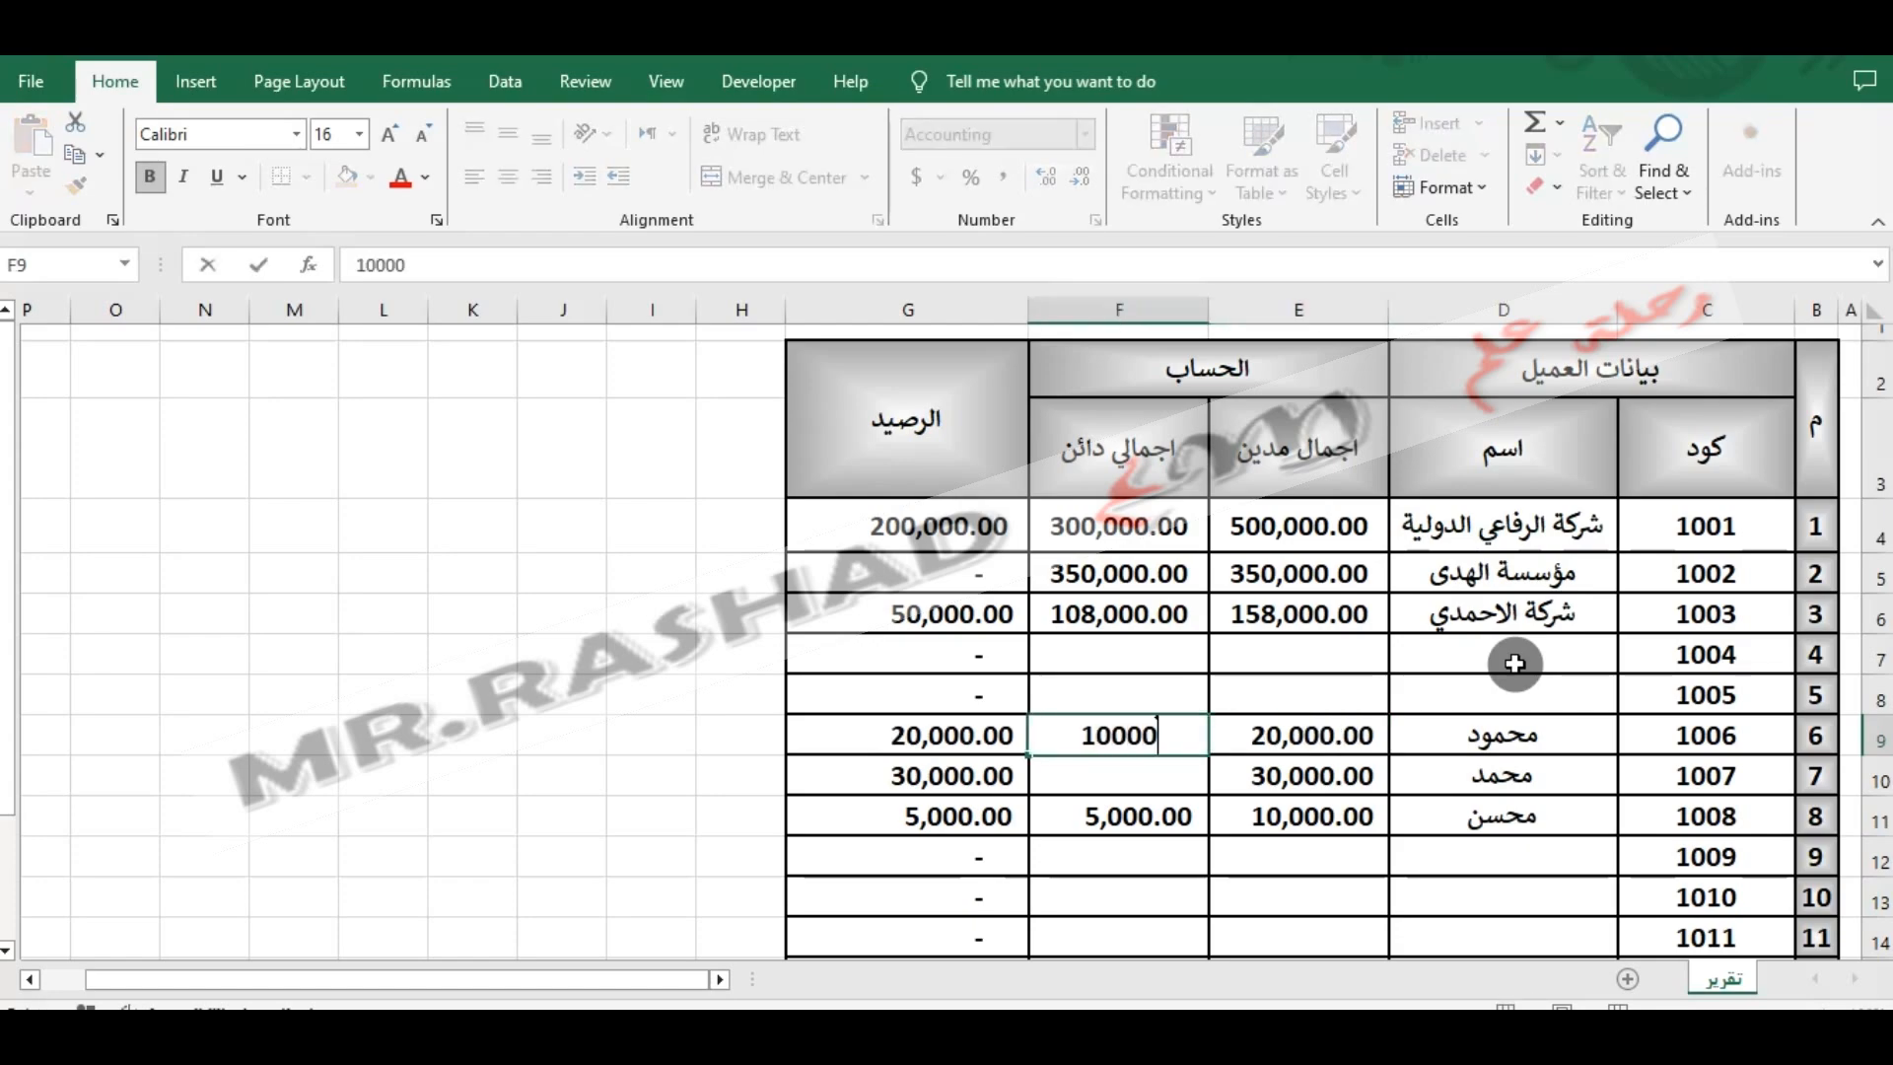
key(Return)
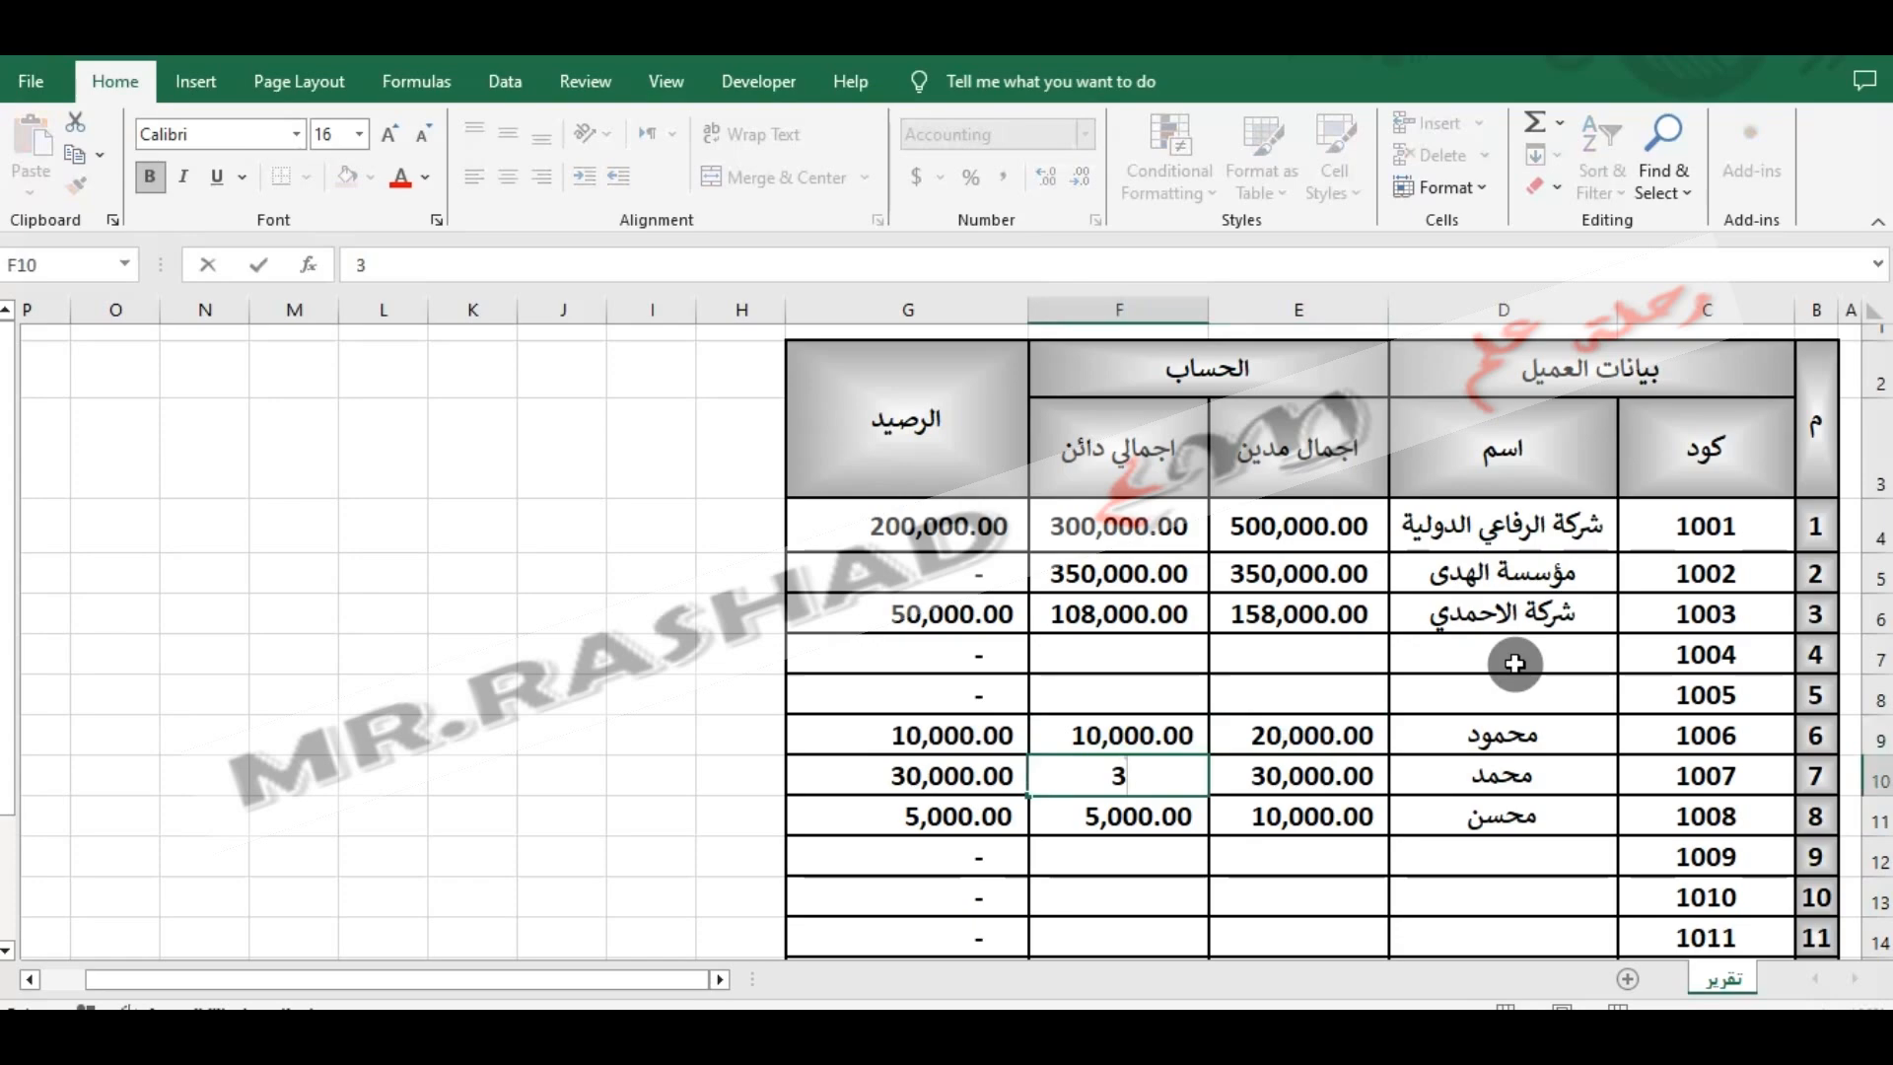
key(Escape)
text(24,000)
key(Return)
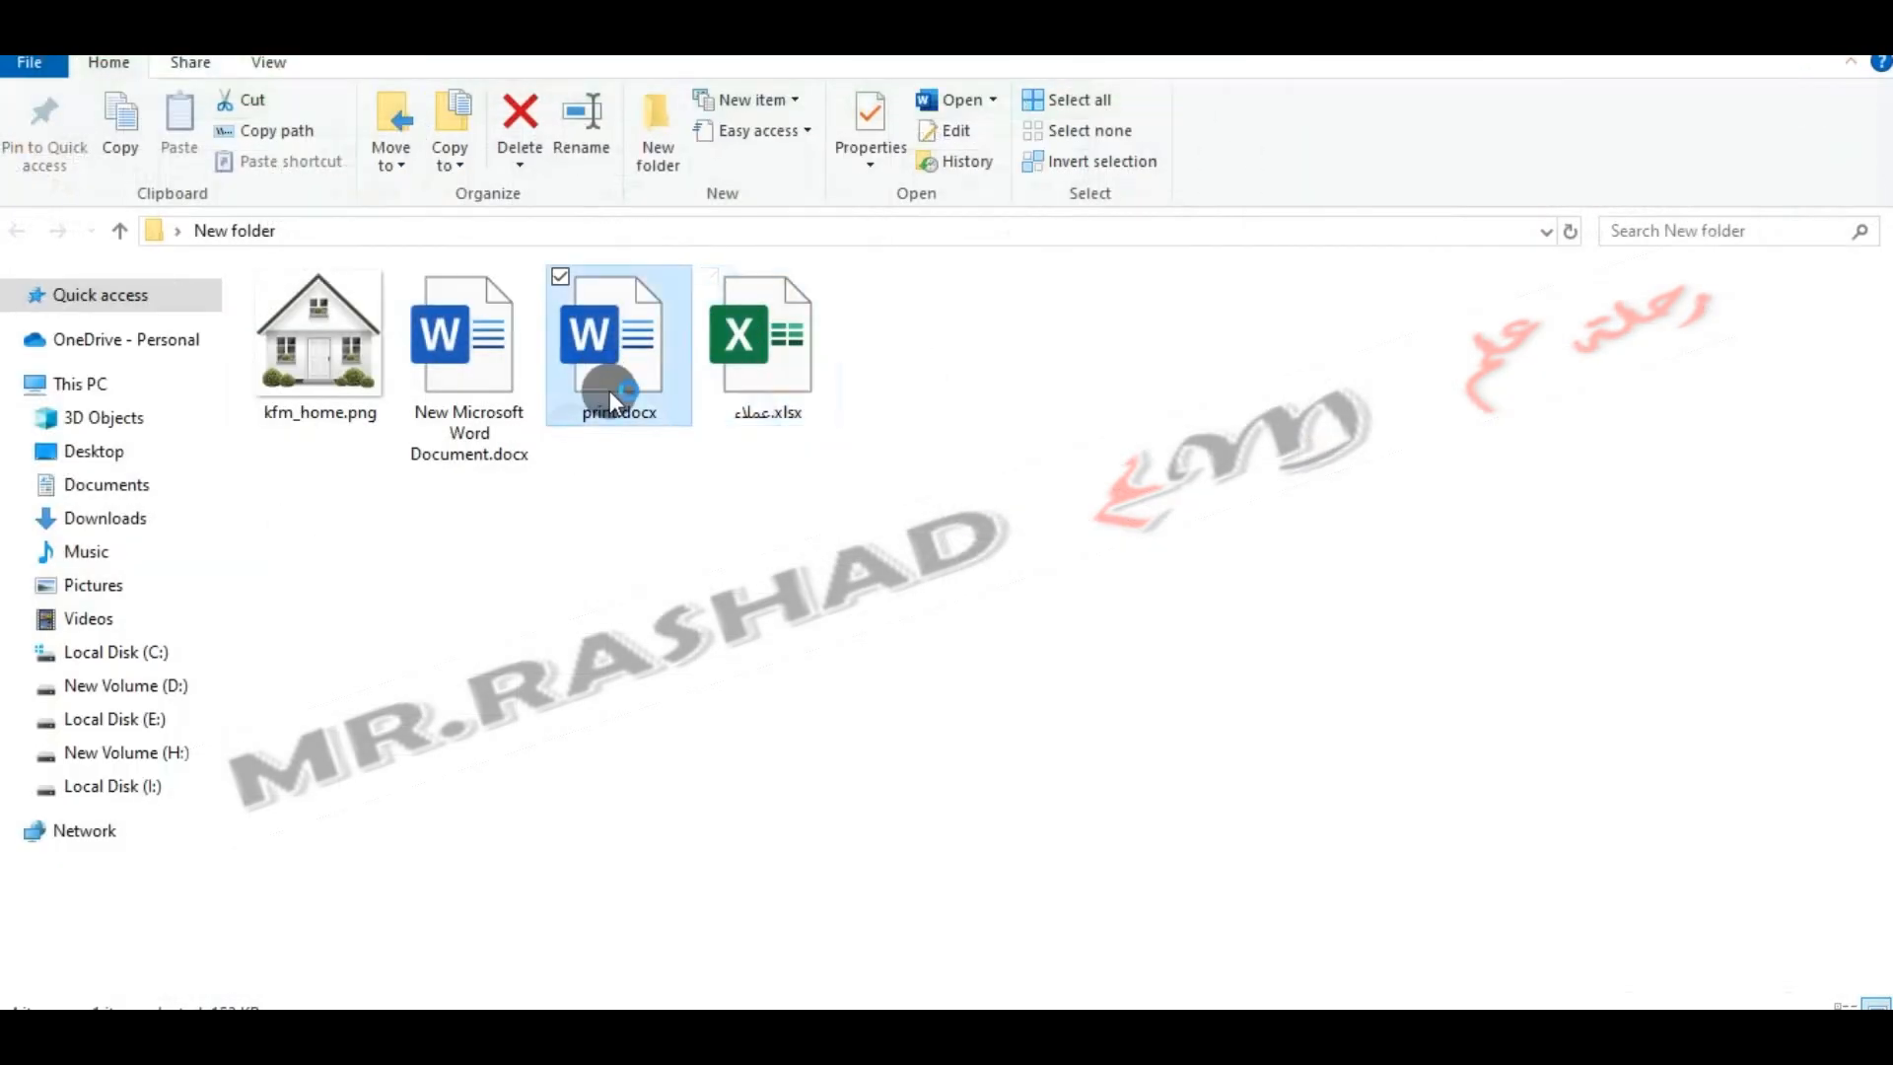
- Open the balance-confirmation letter in Word from the folder and preview the merged customer records one after another
double_click(610, 386)
click(875, 642)
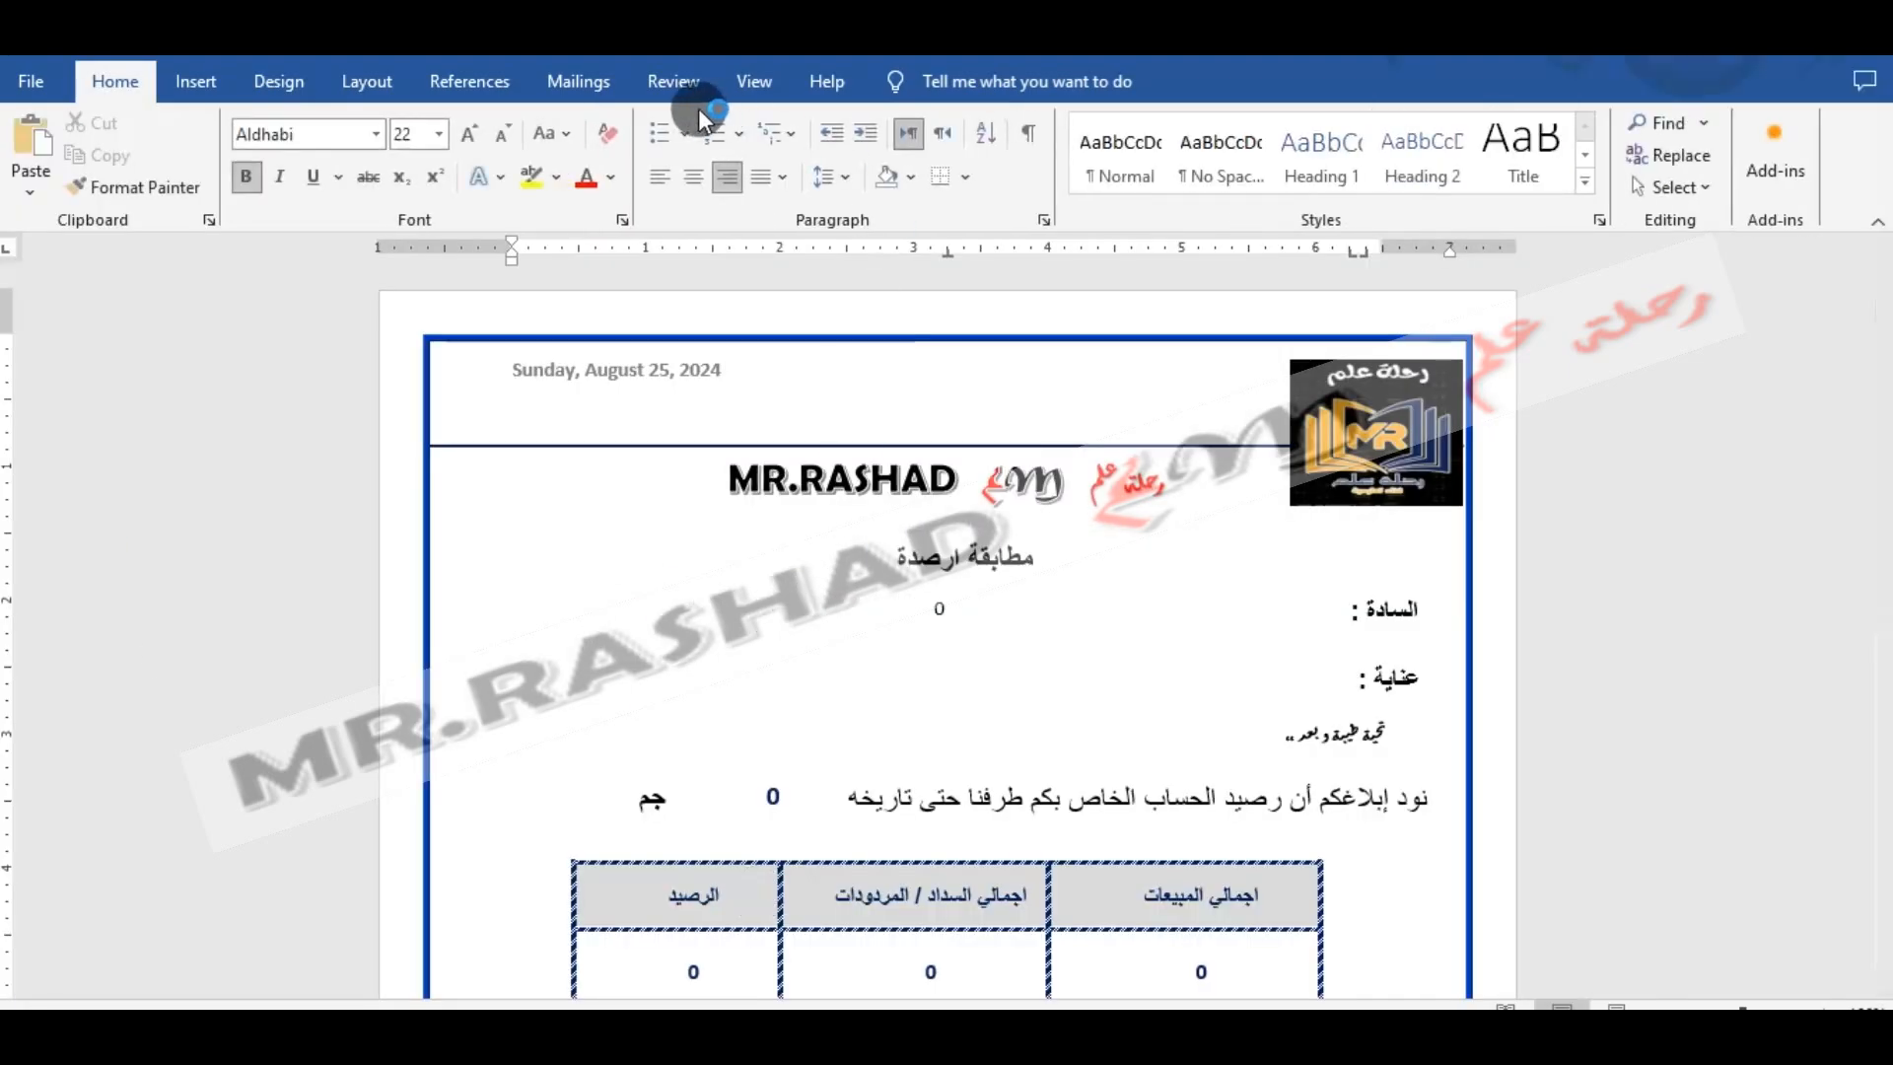
click(587, 87)
click(1094, 124)
click(1098, 128)
click(1051, 116)
click(1187, 124)
click(1187, 125)
click(1187, 127)
click(1187, 128)
click(1188, 128)
click(1188, 128)
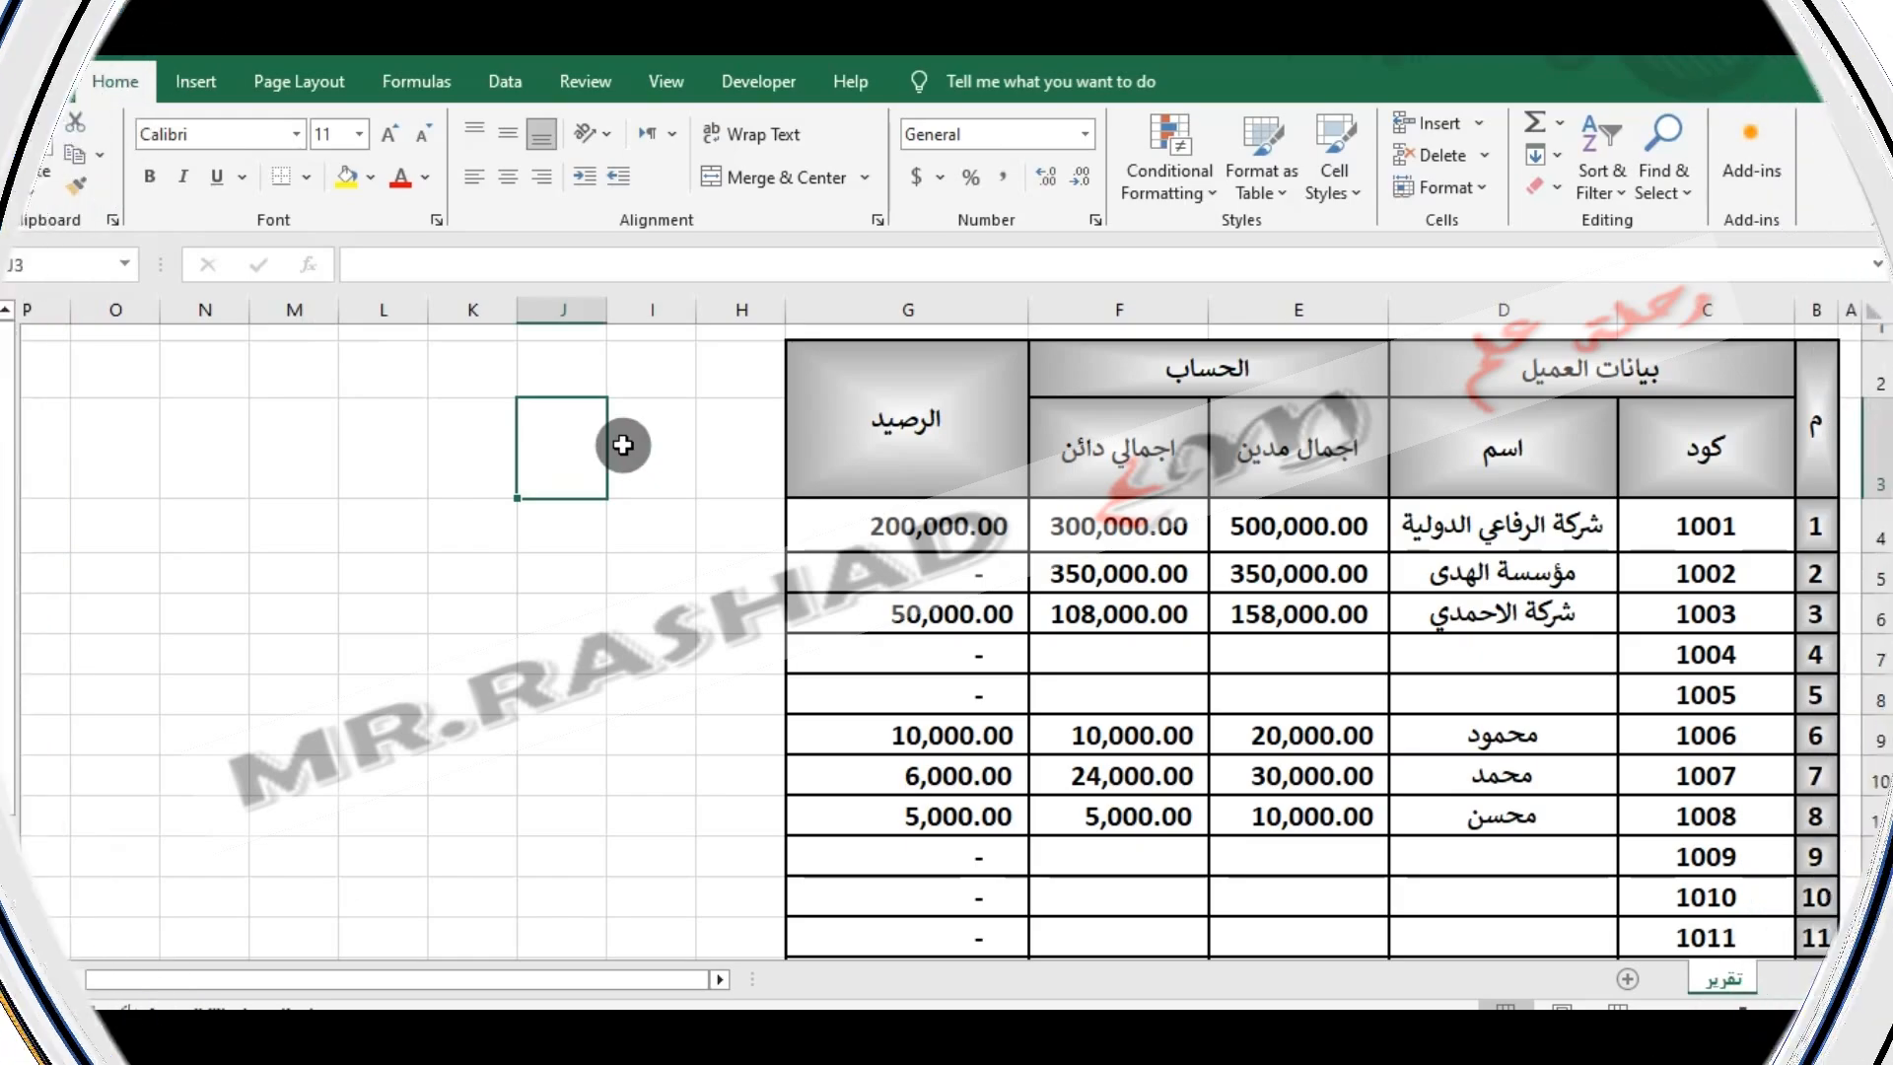
- Insert the house picture from file, shrink it to about 0.95 by 0.95 inches and place it beside the report table
click(202, 82)
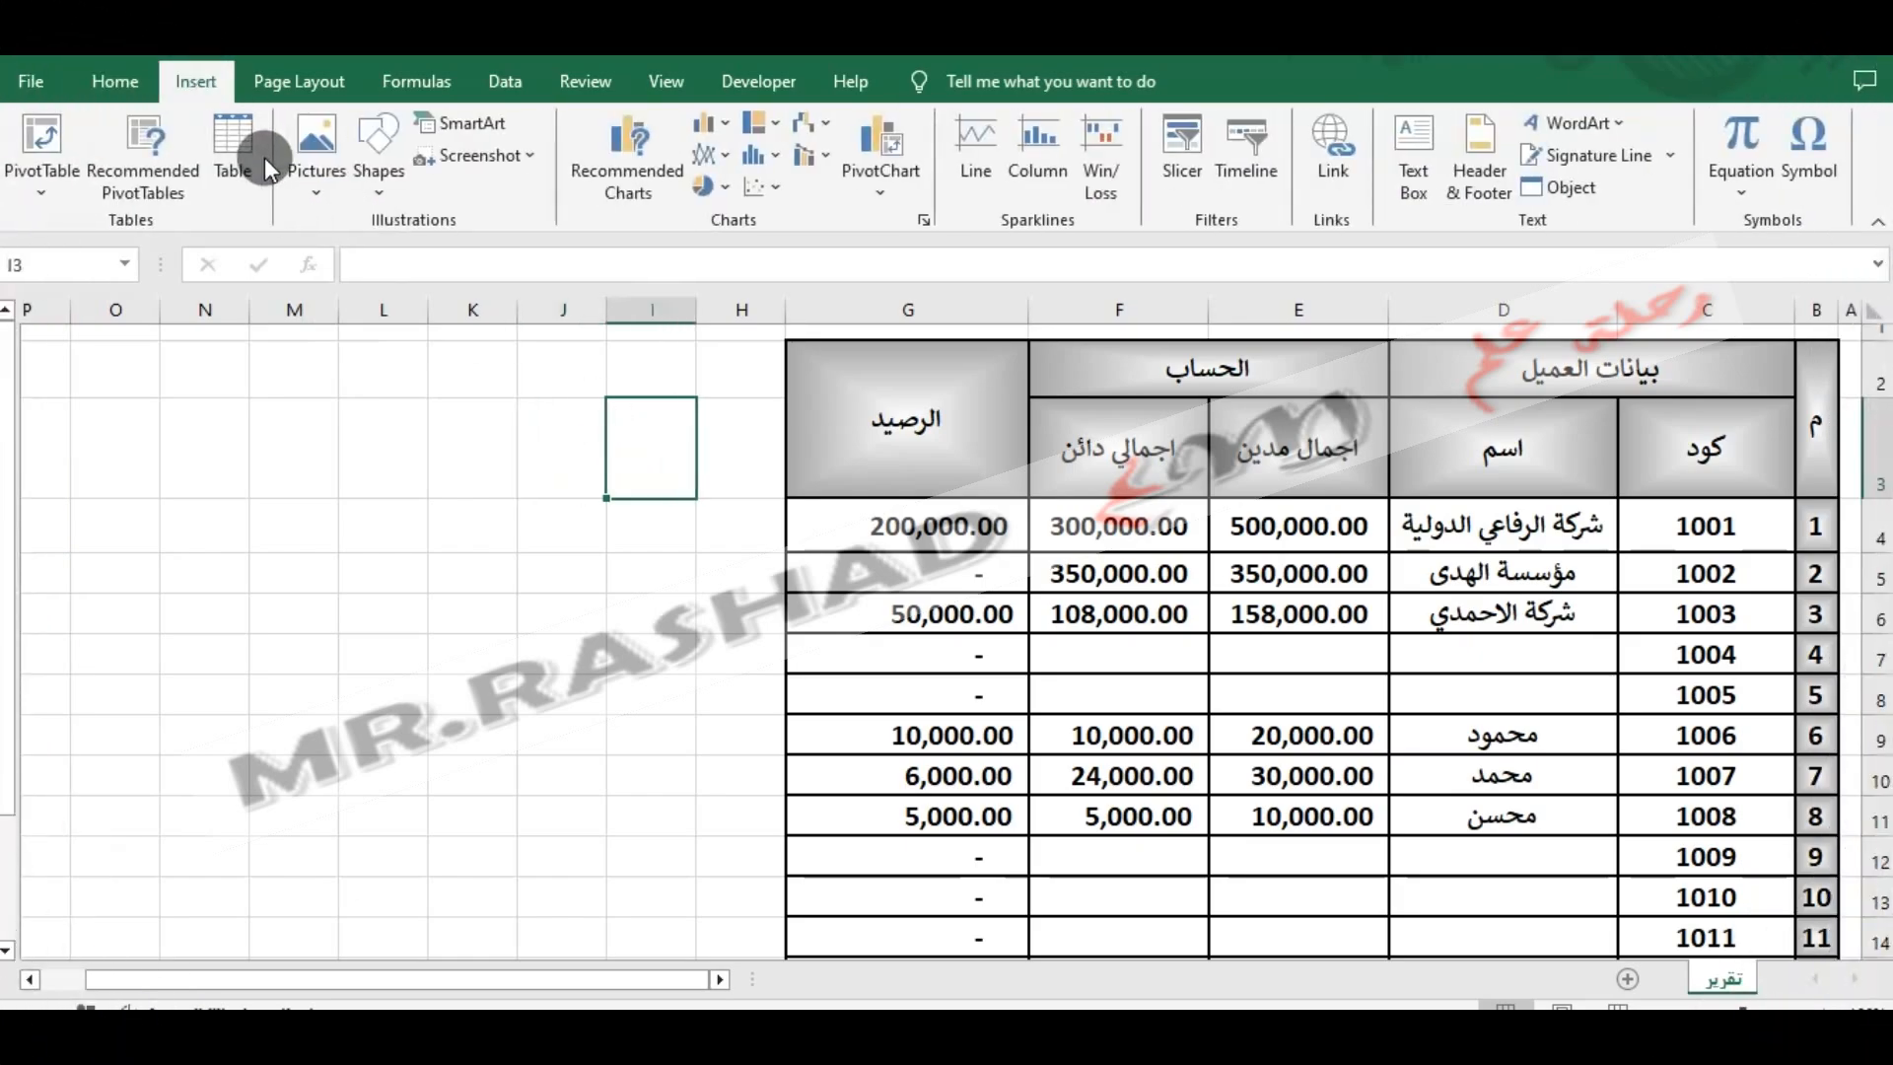
click(333, 181)
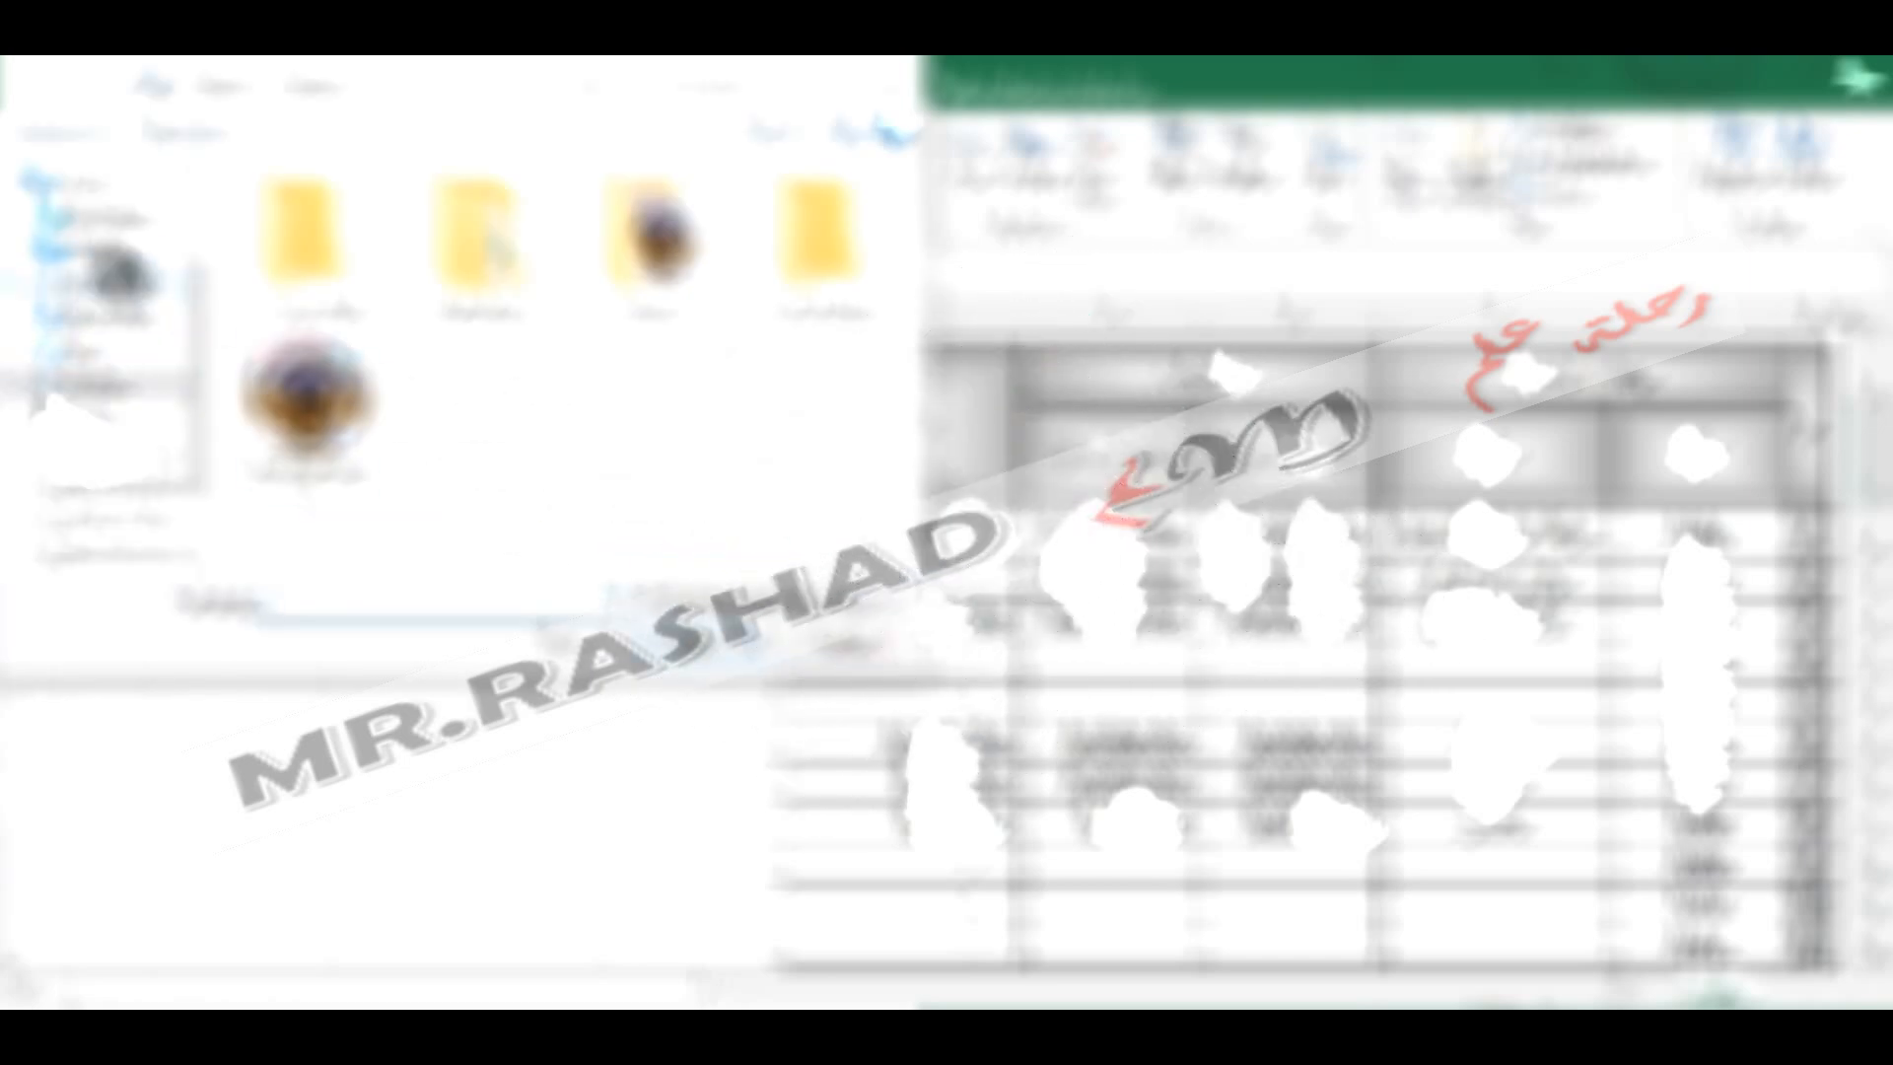
double_click(362, 268)
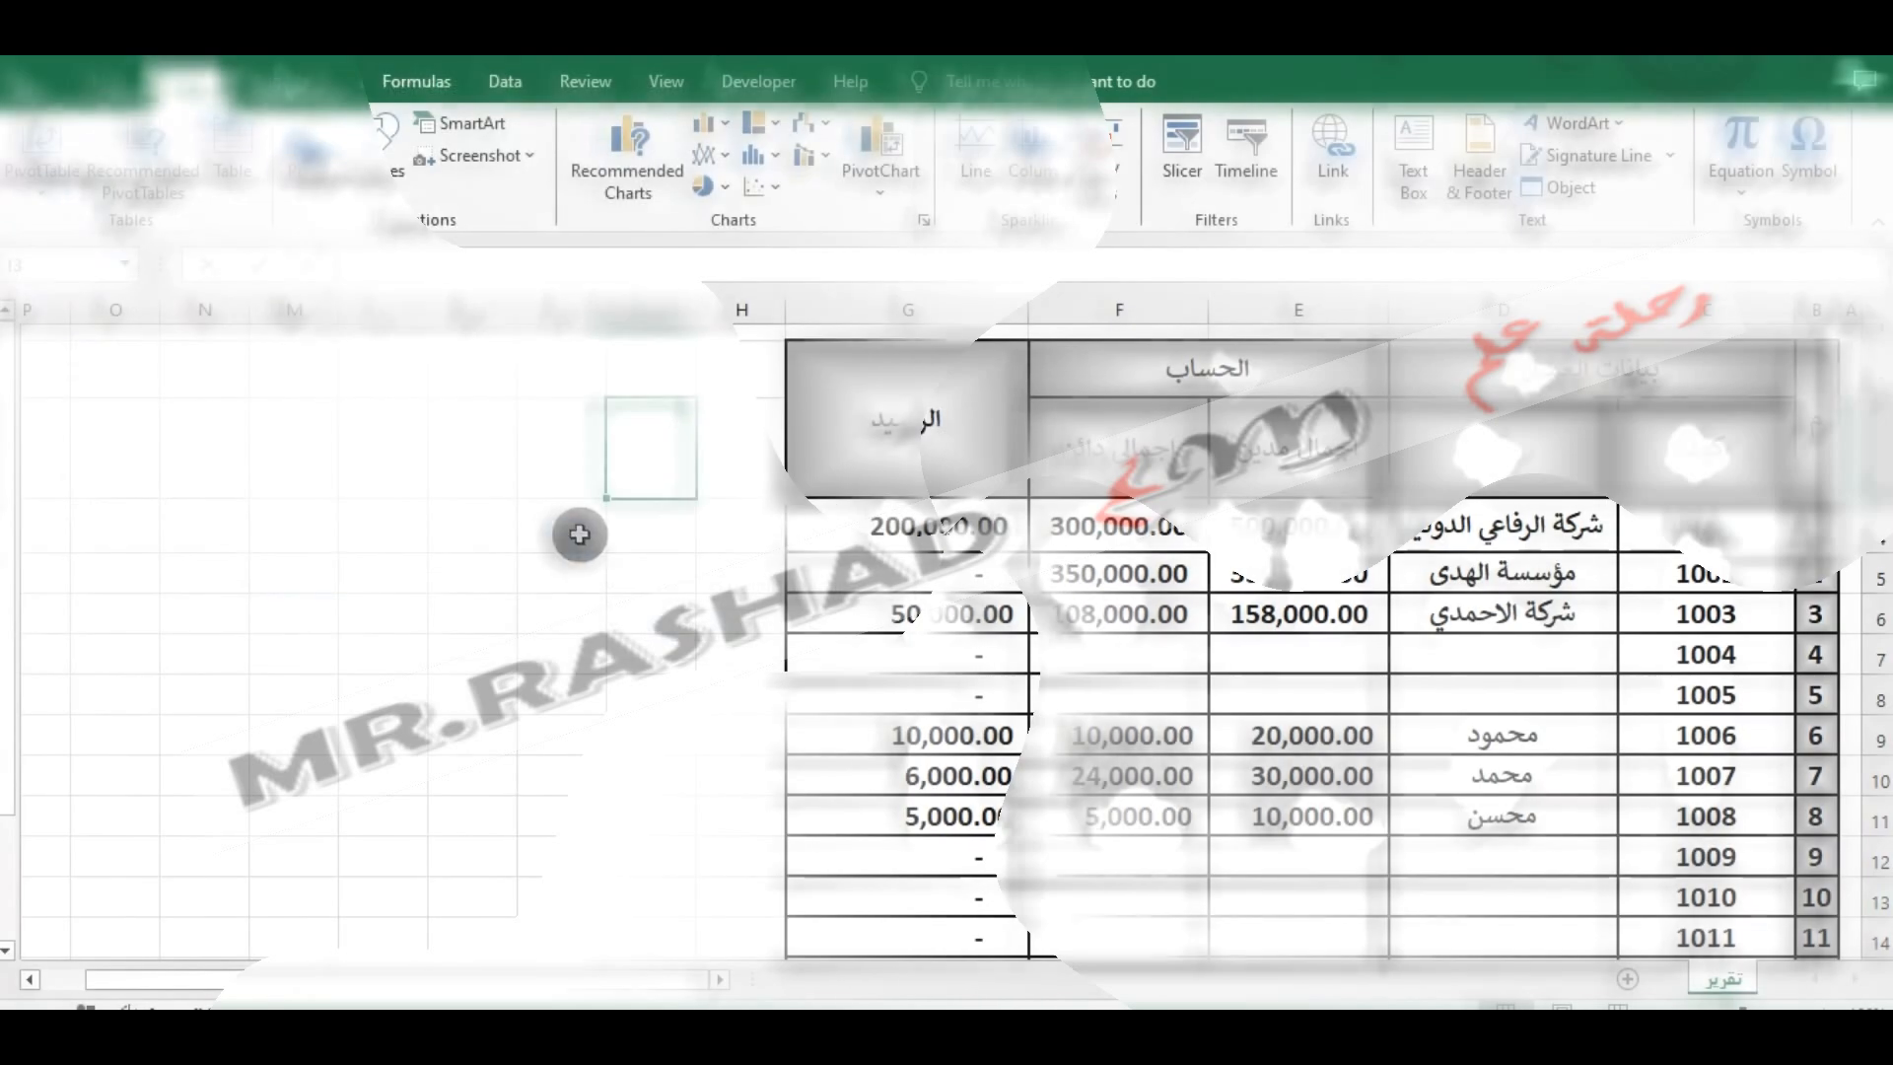
drag(782, 477, 602, 426)
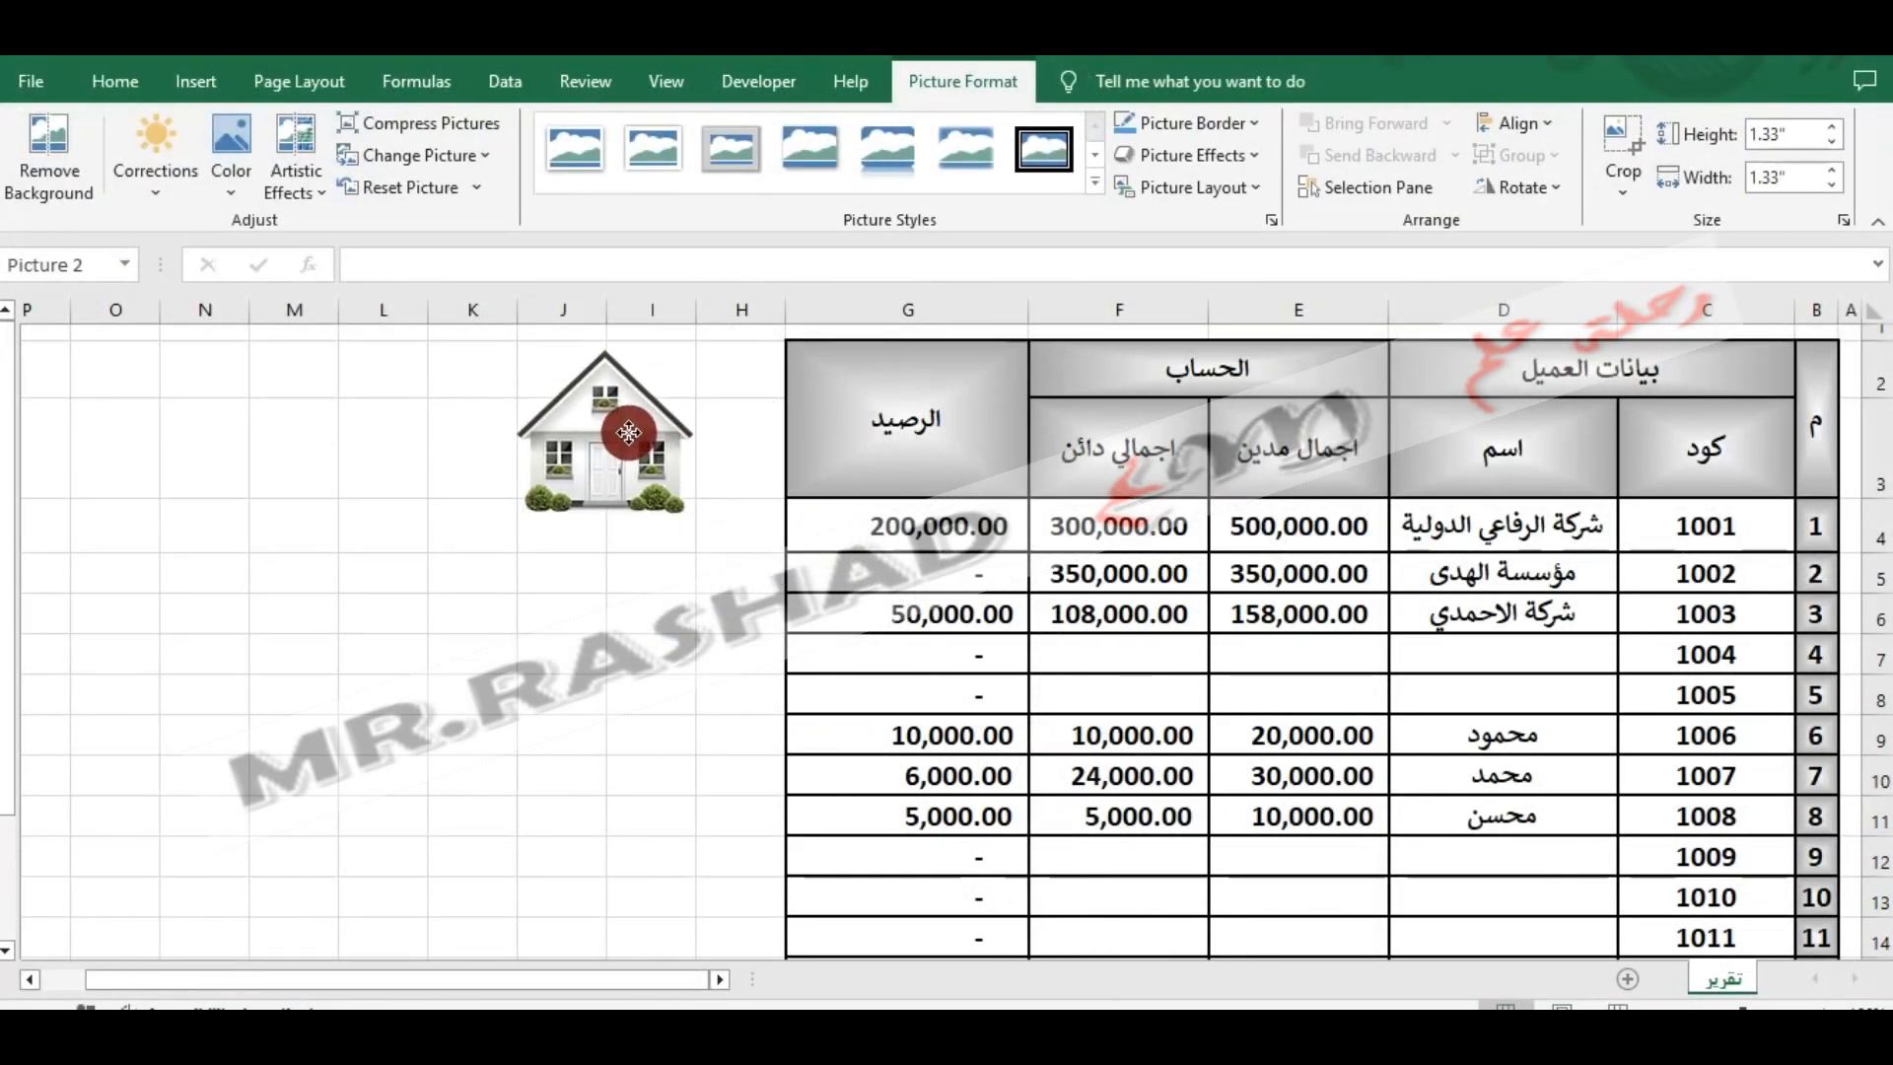
drag(510, 526, 565, 477)
drag(636, 424, 690, 436)
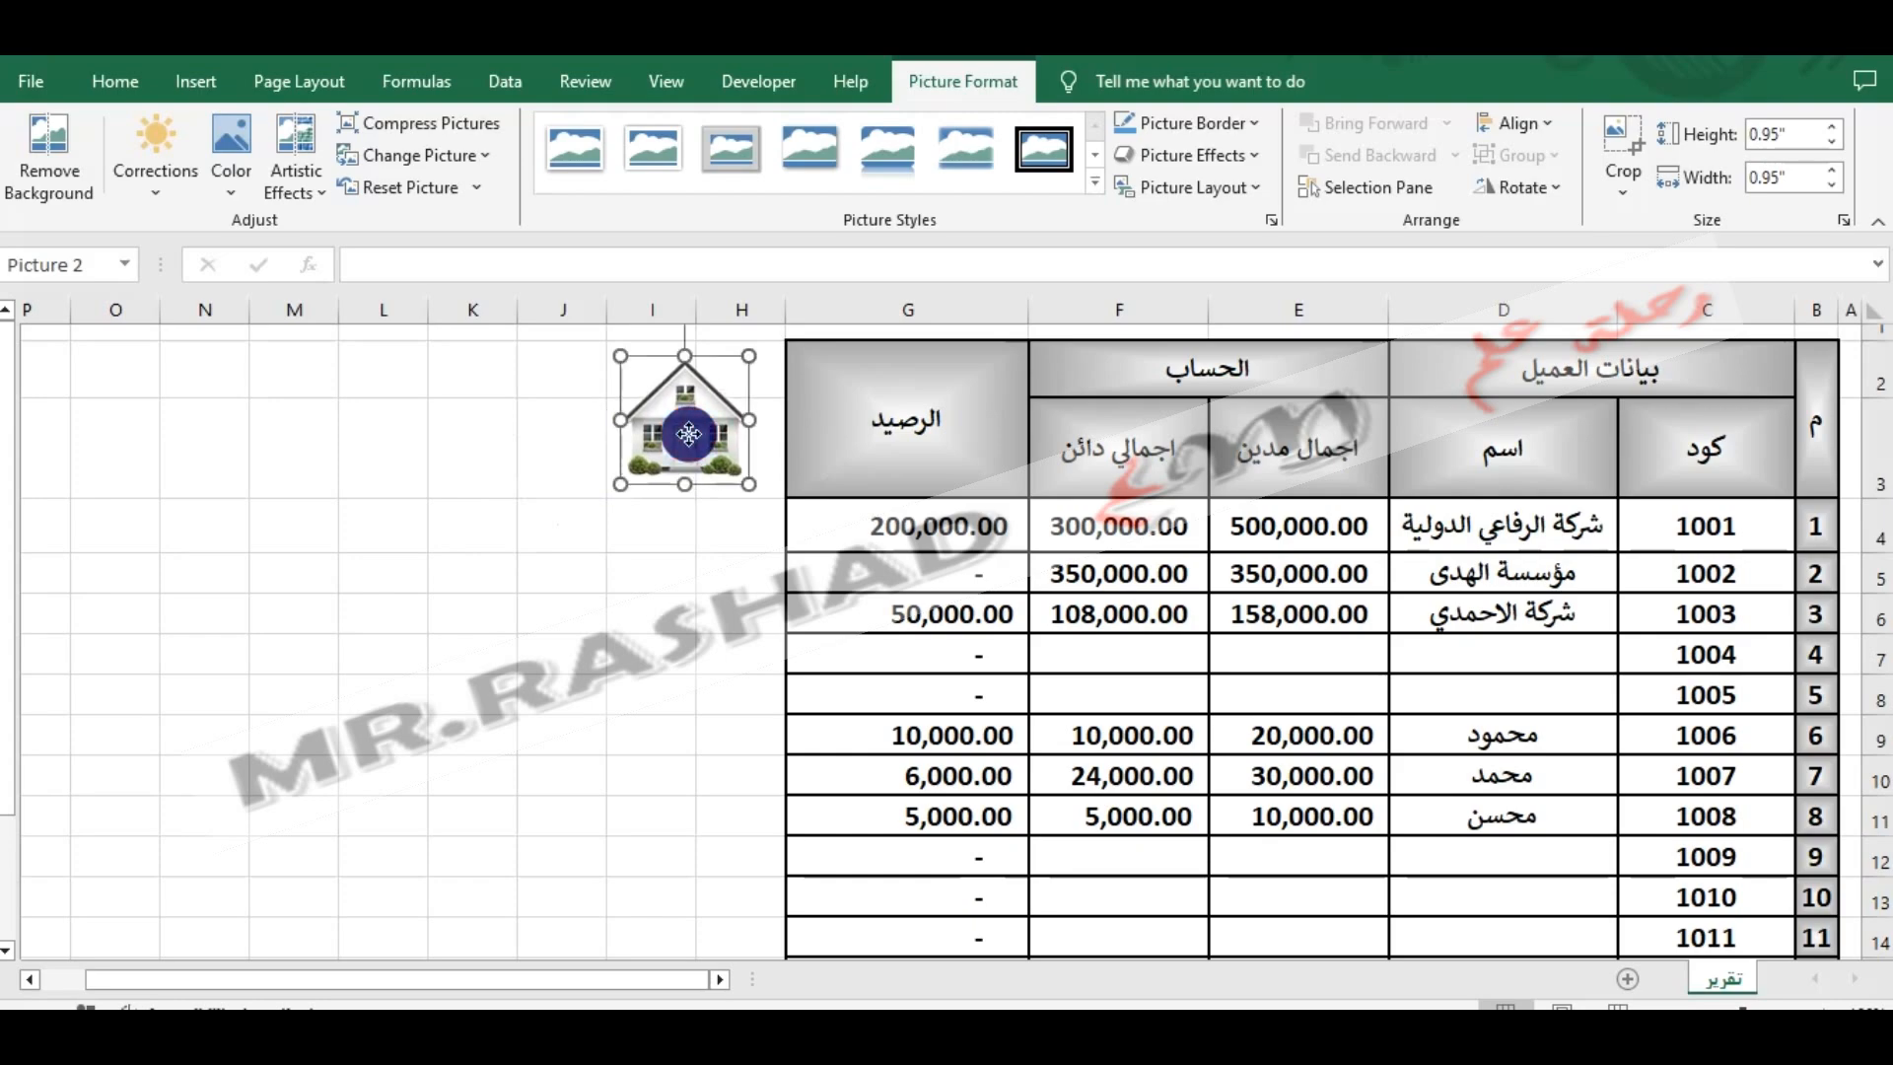
- Hyperlink the house picture to the existing file print.docx in New folder
right_click(692, 436)
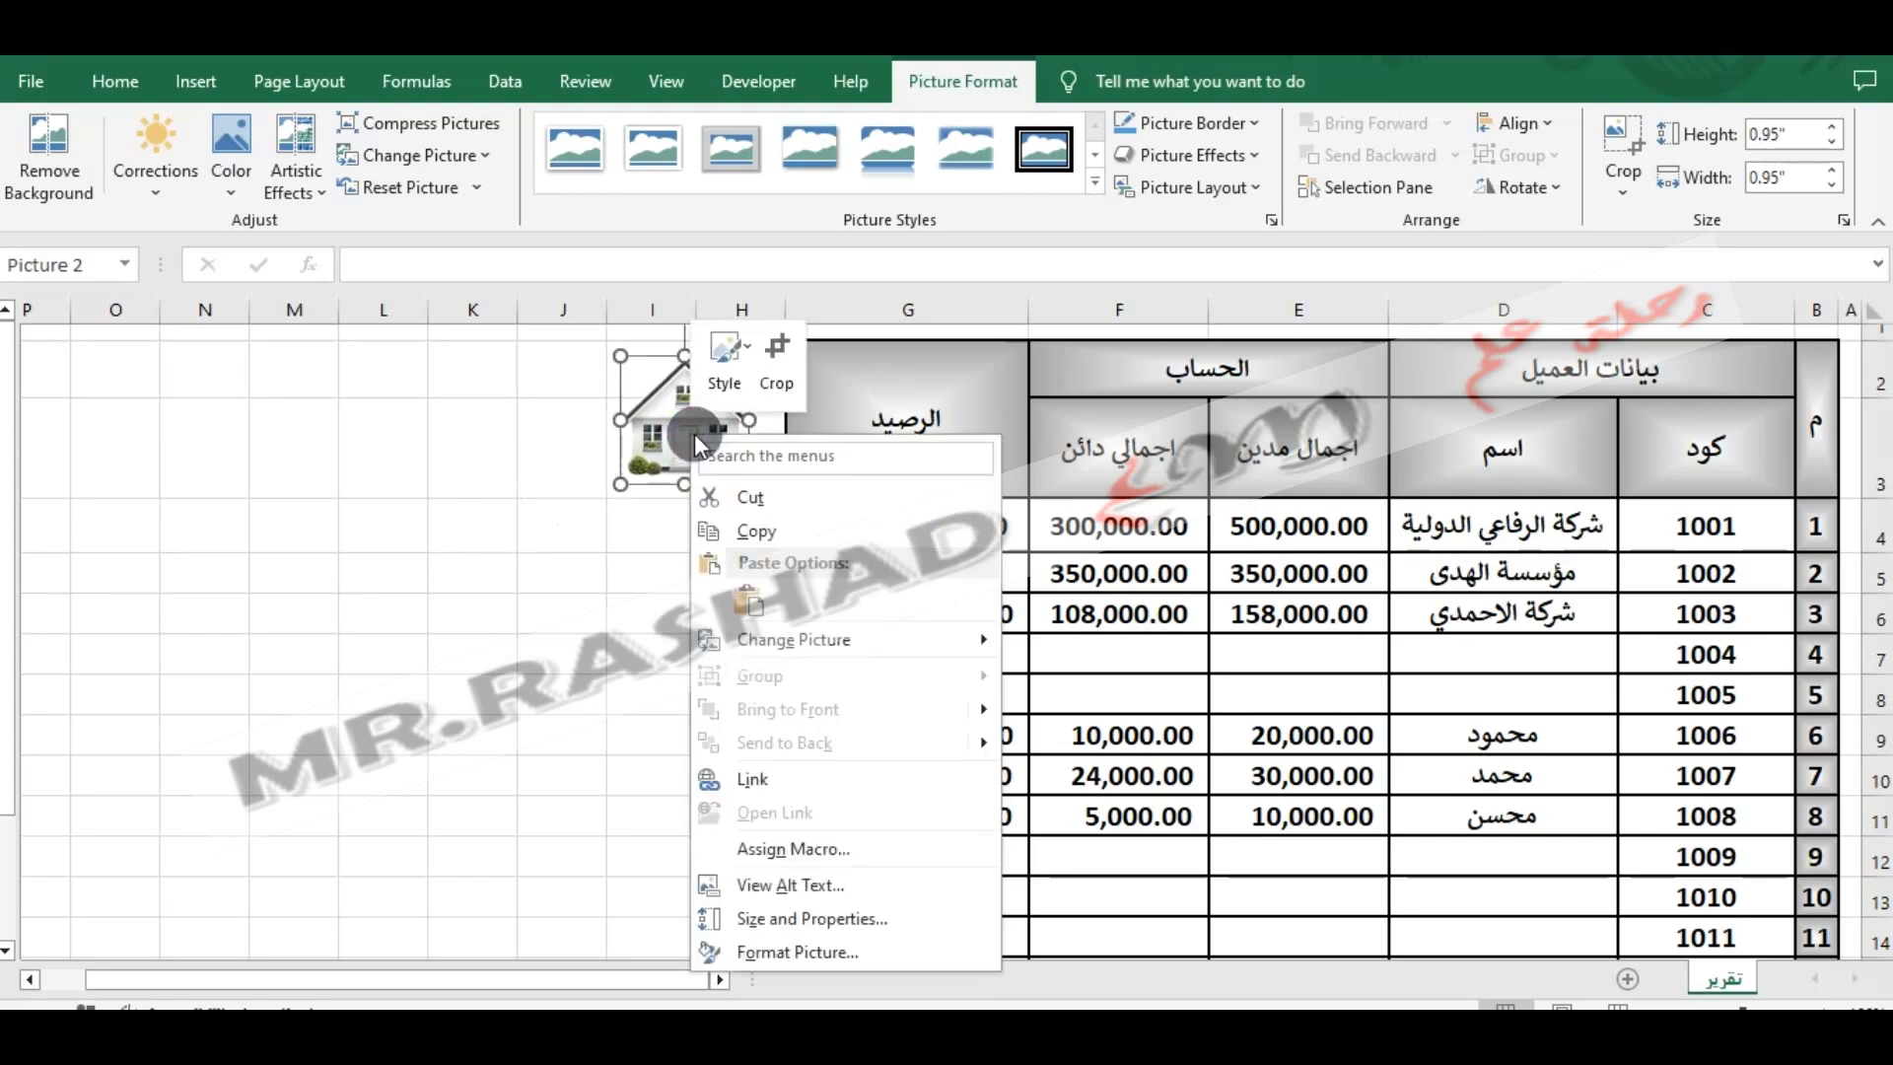
click(757, 781)
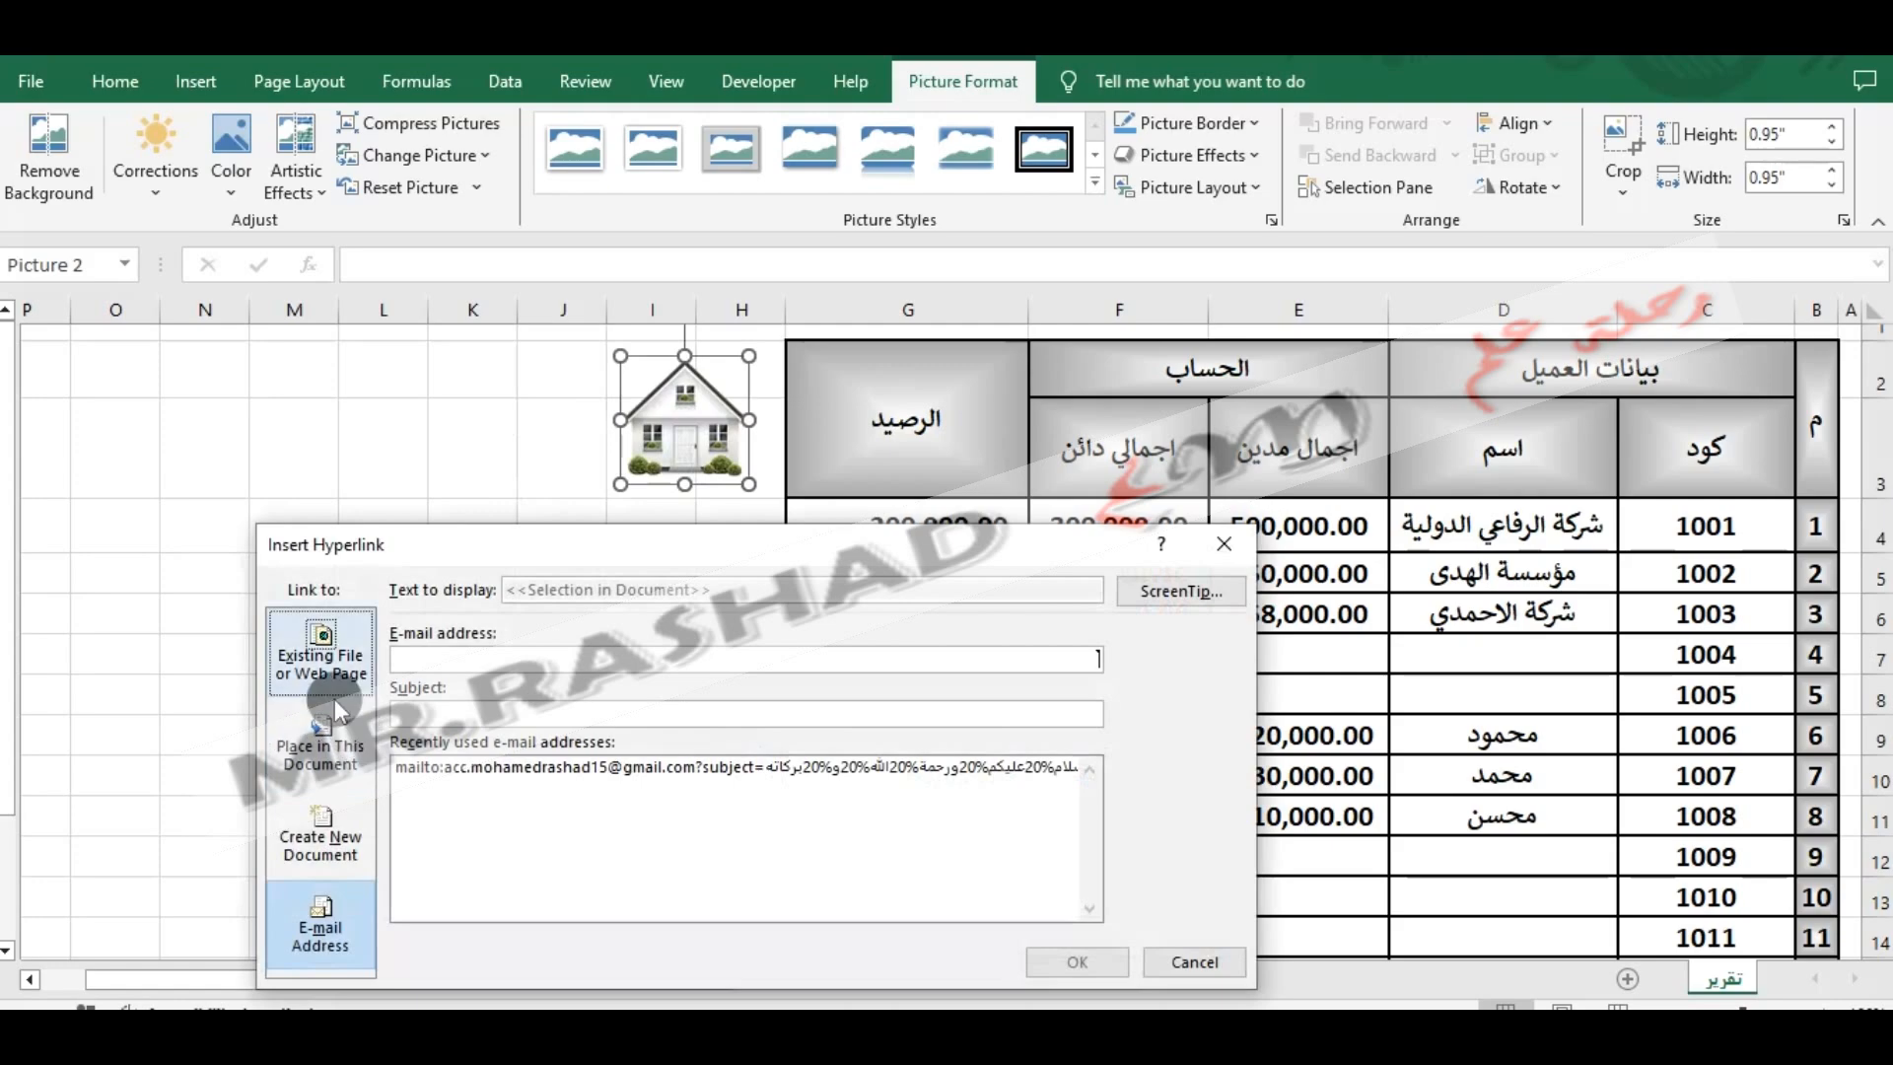
click(340, 662)
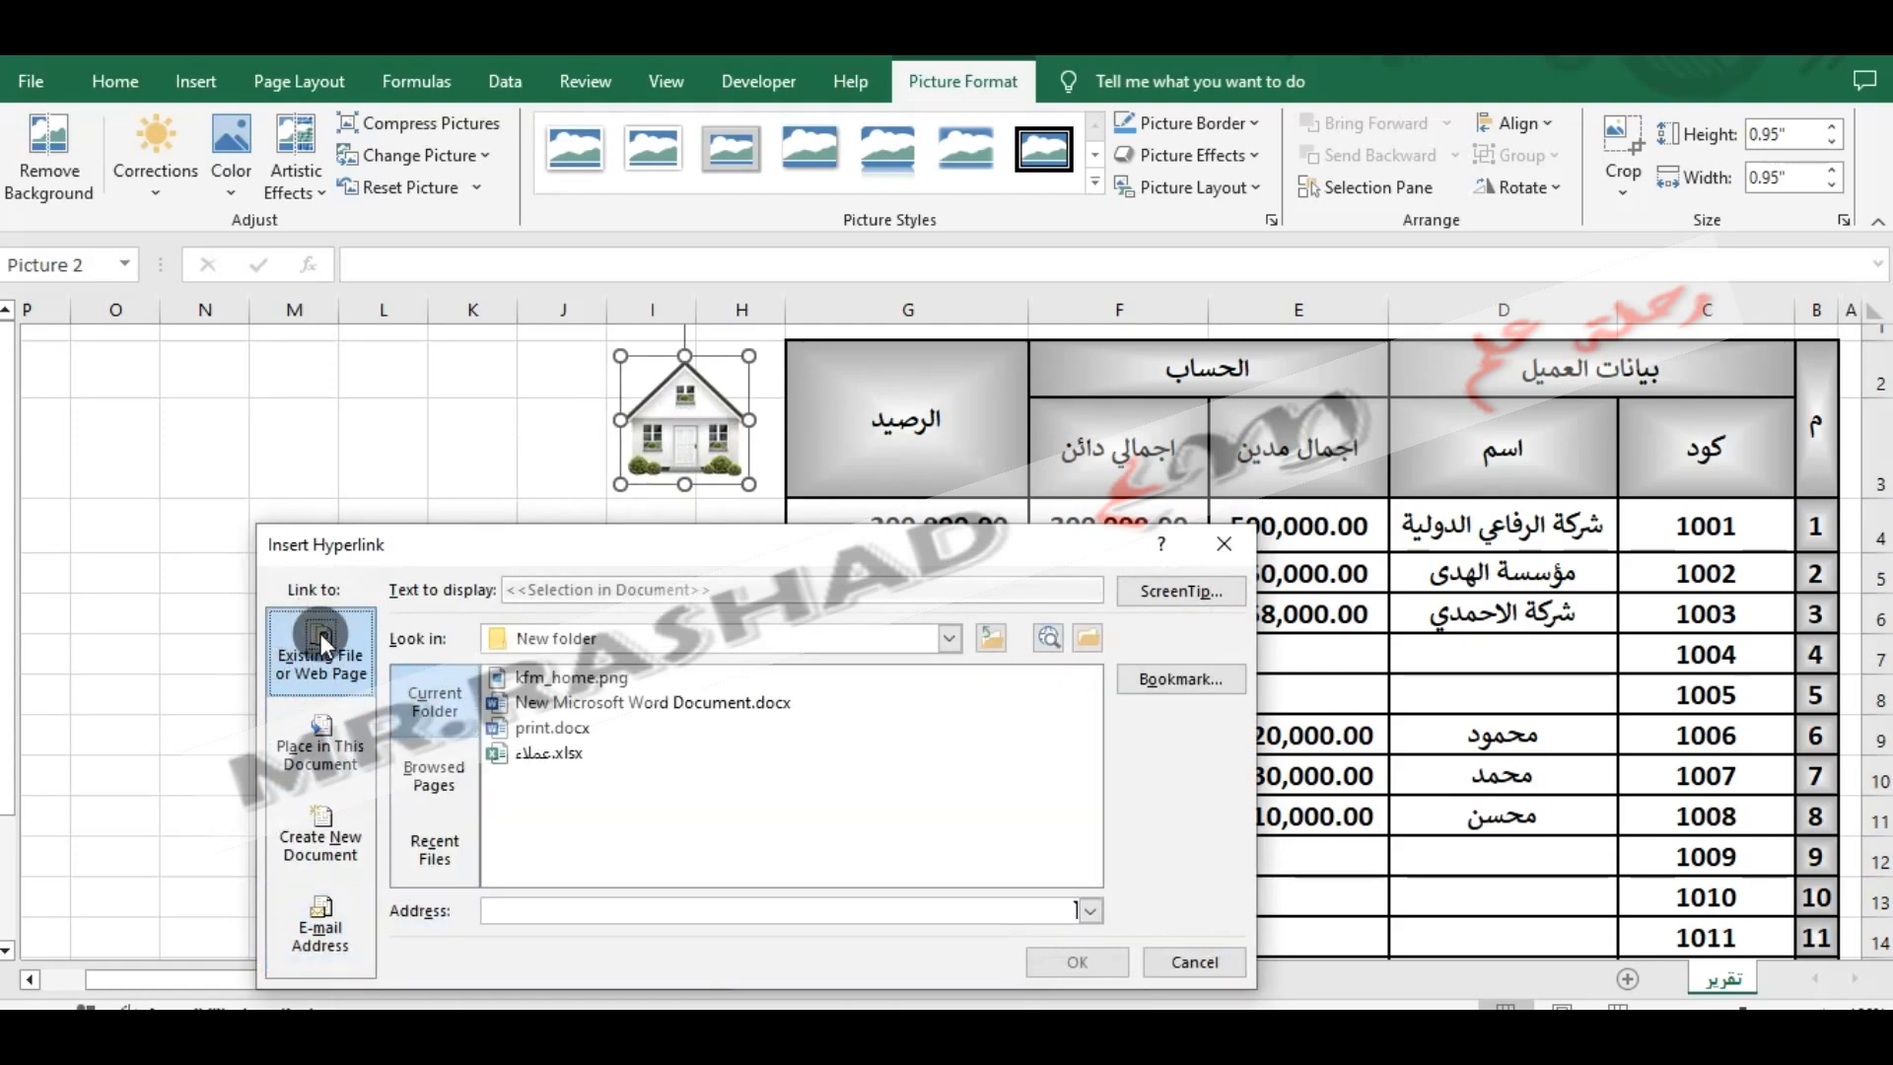
click(554, 731)
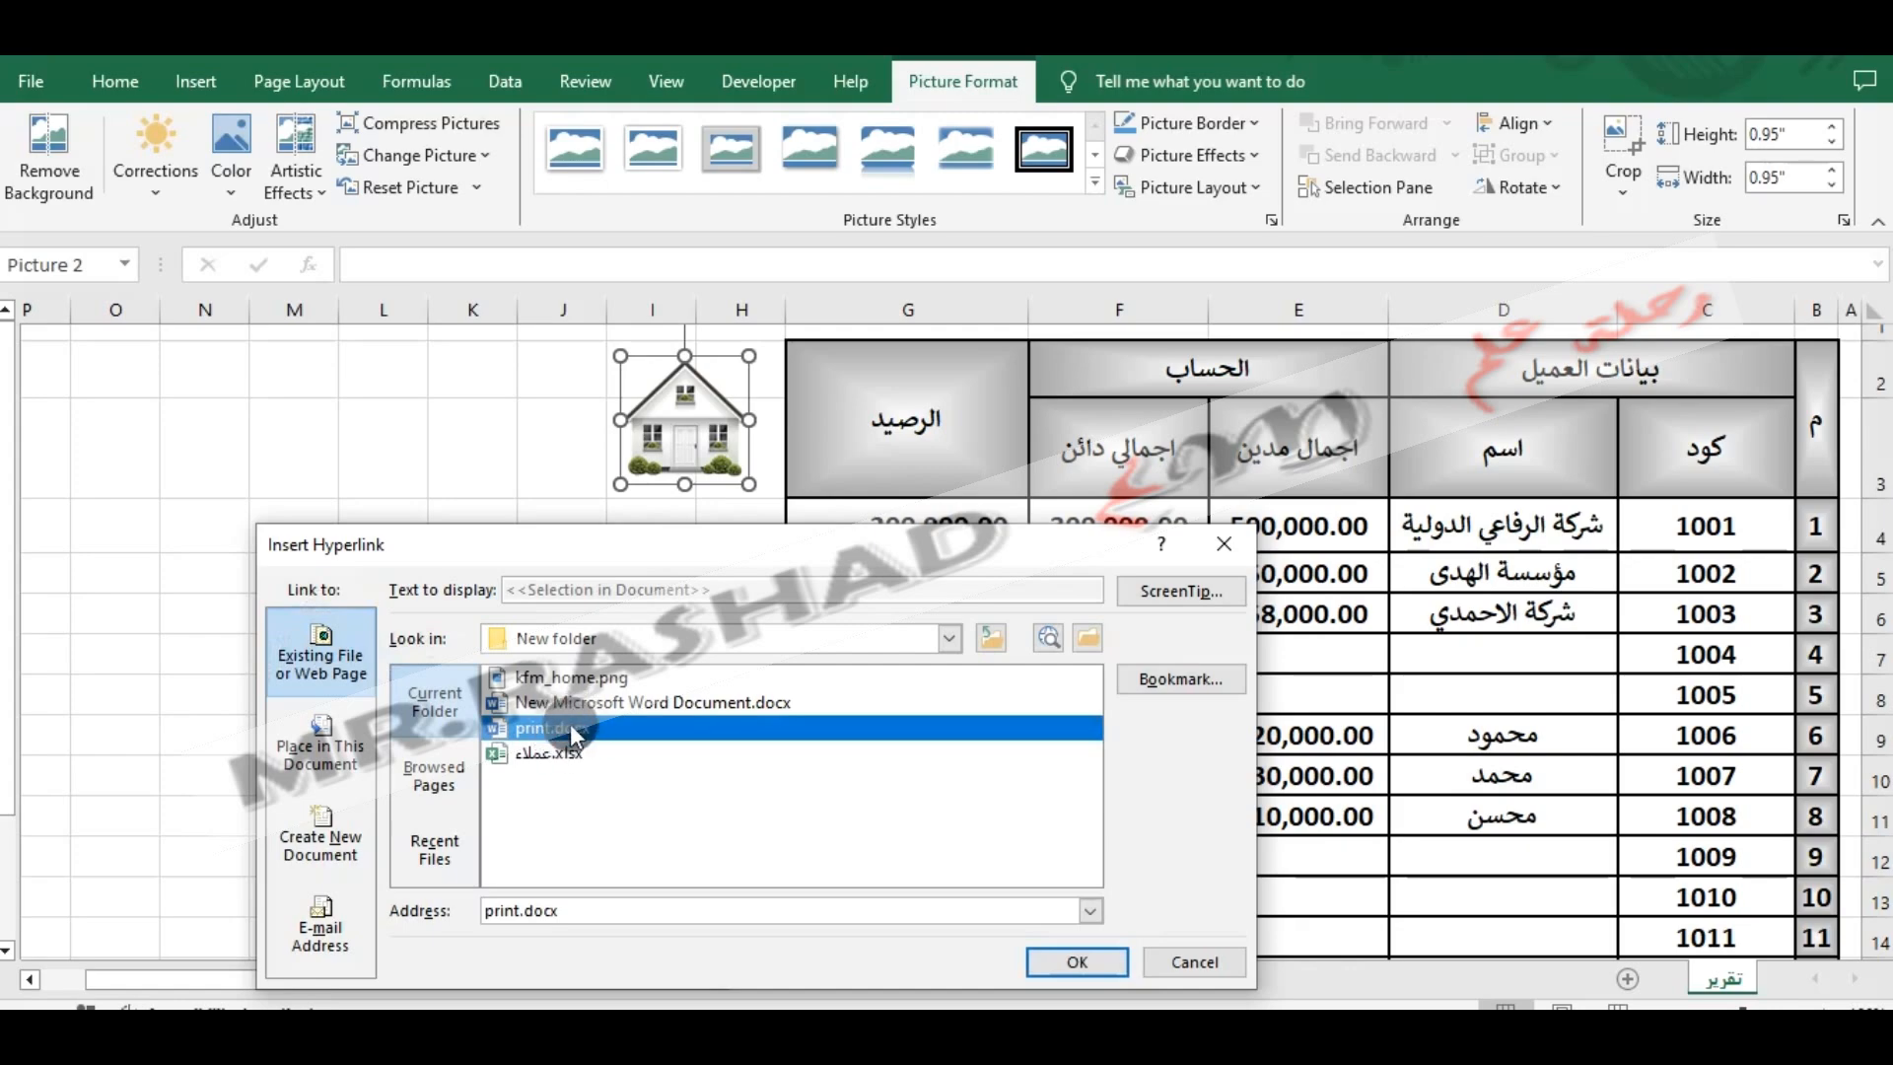
click(1064, 961)
click(676, 681)
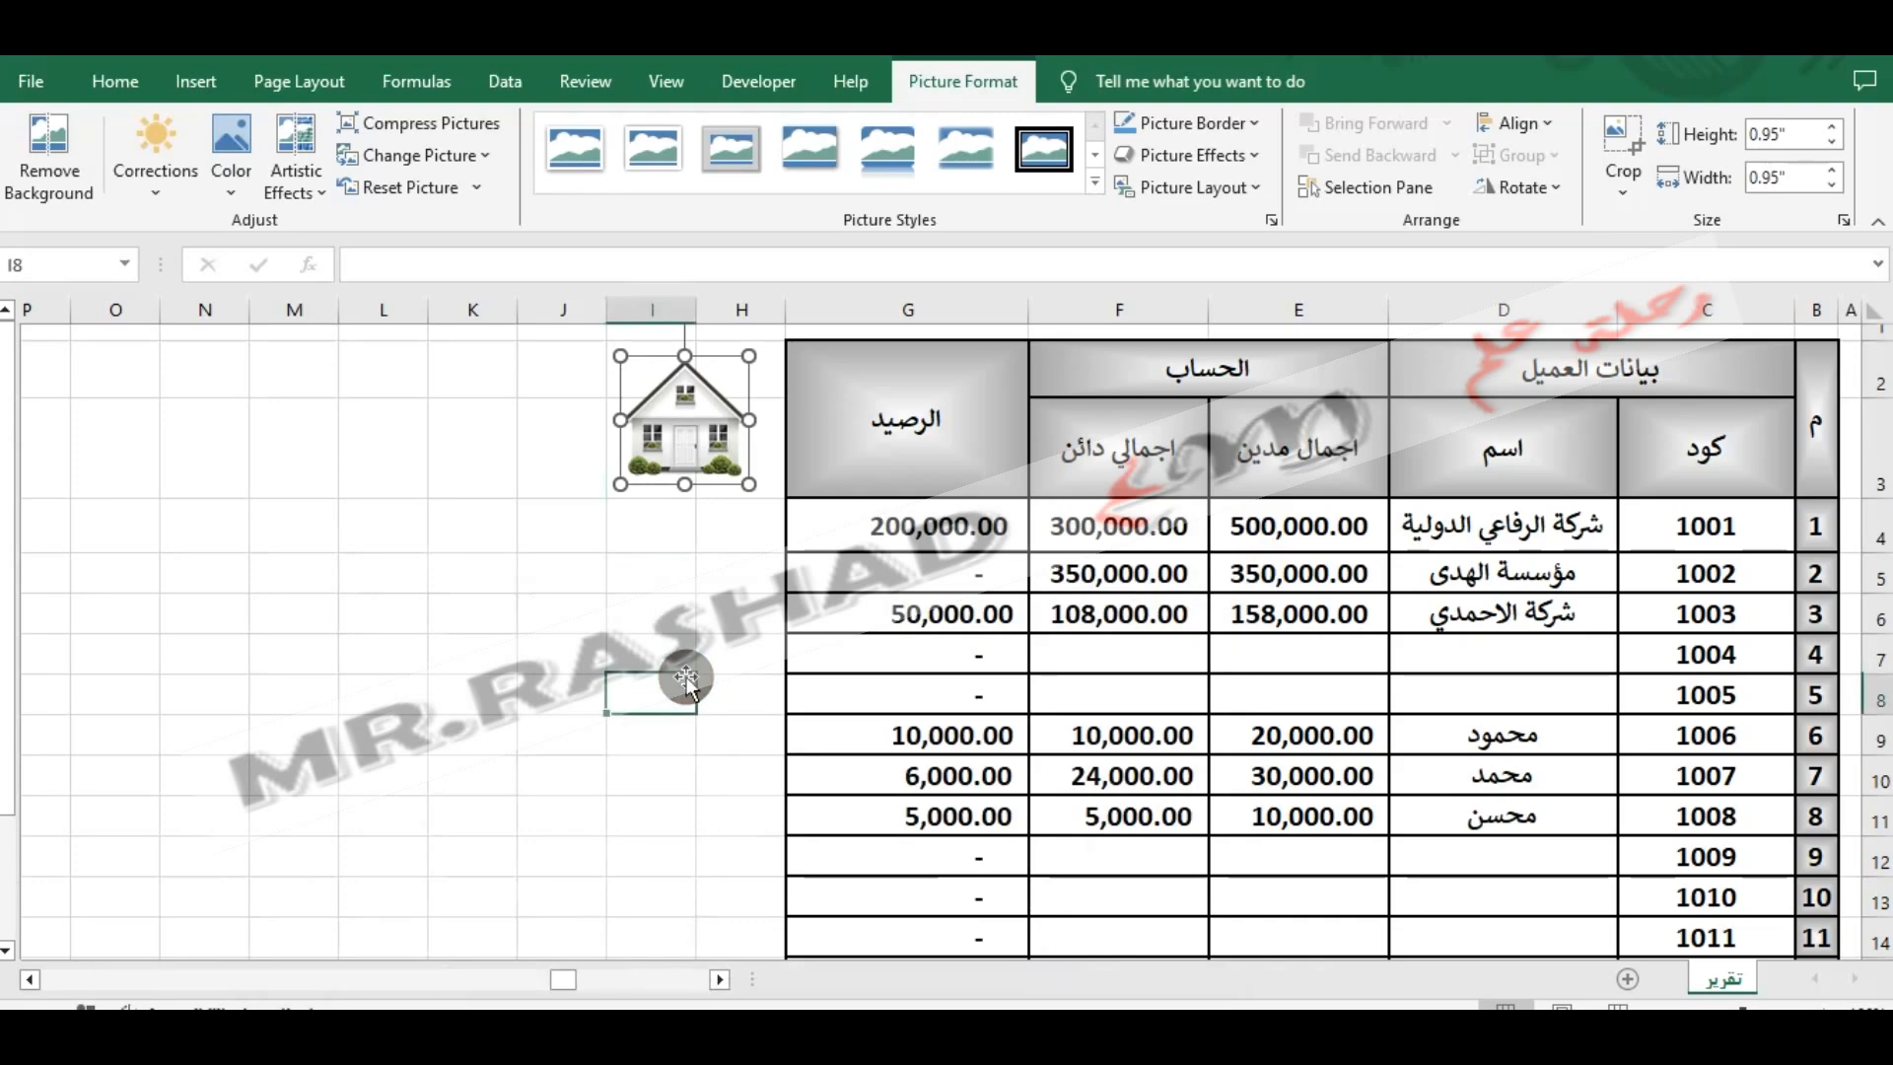
- Open the Word letter through the house picture's link and preview the merged records backwards to record 2
click(706, 422)
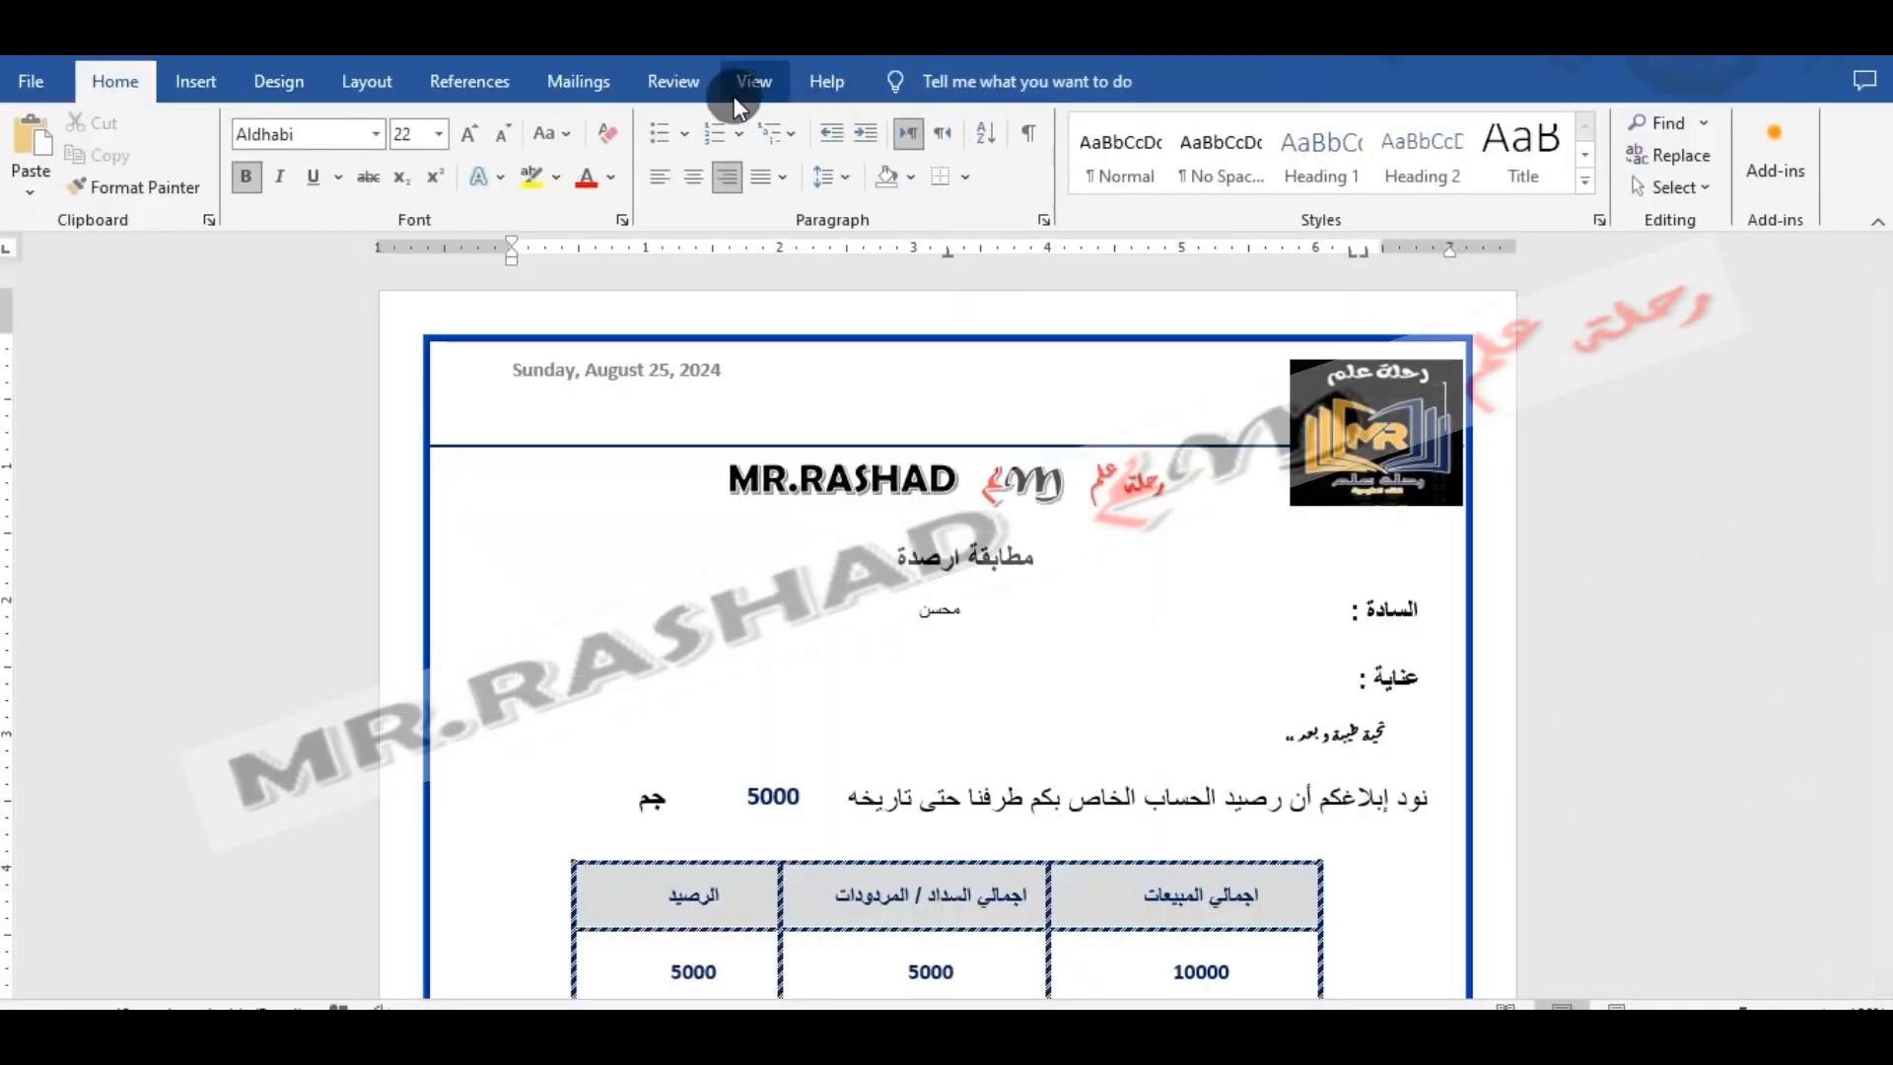
click(580, 83)
click(1085, 128)
click(1086, 128)
click(1087, 129)
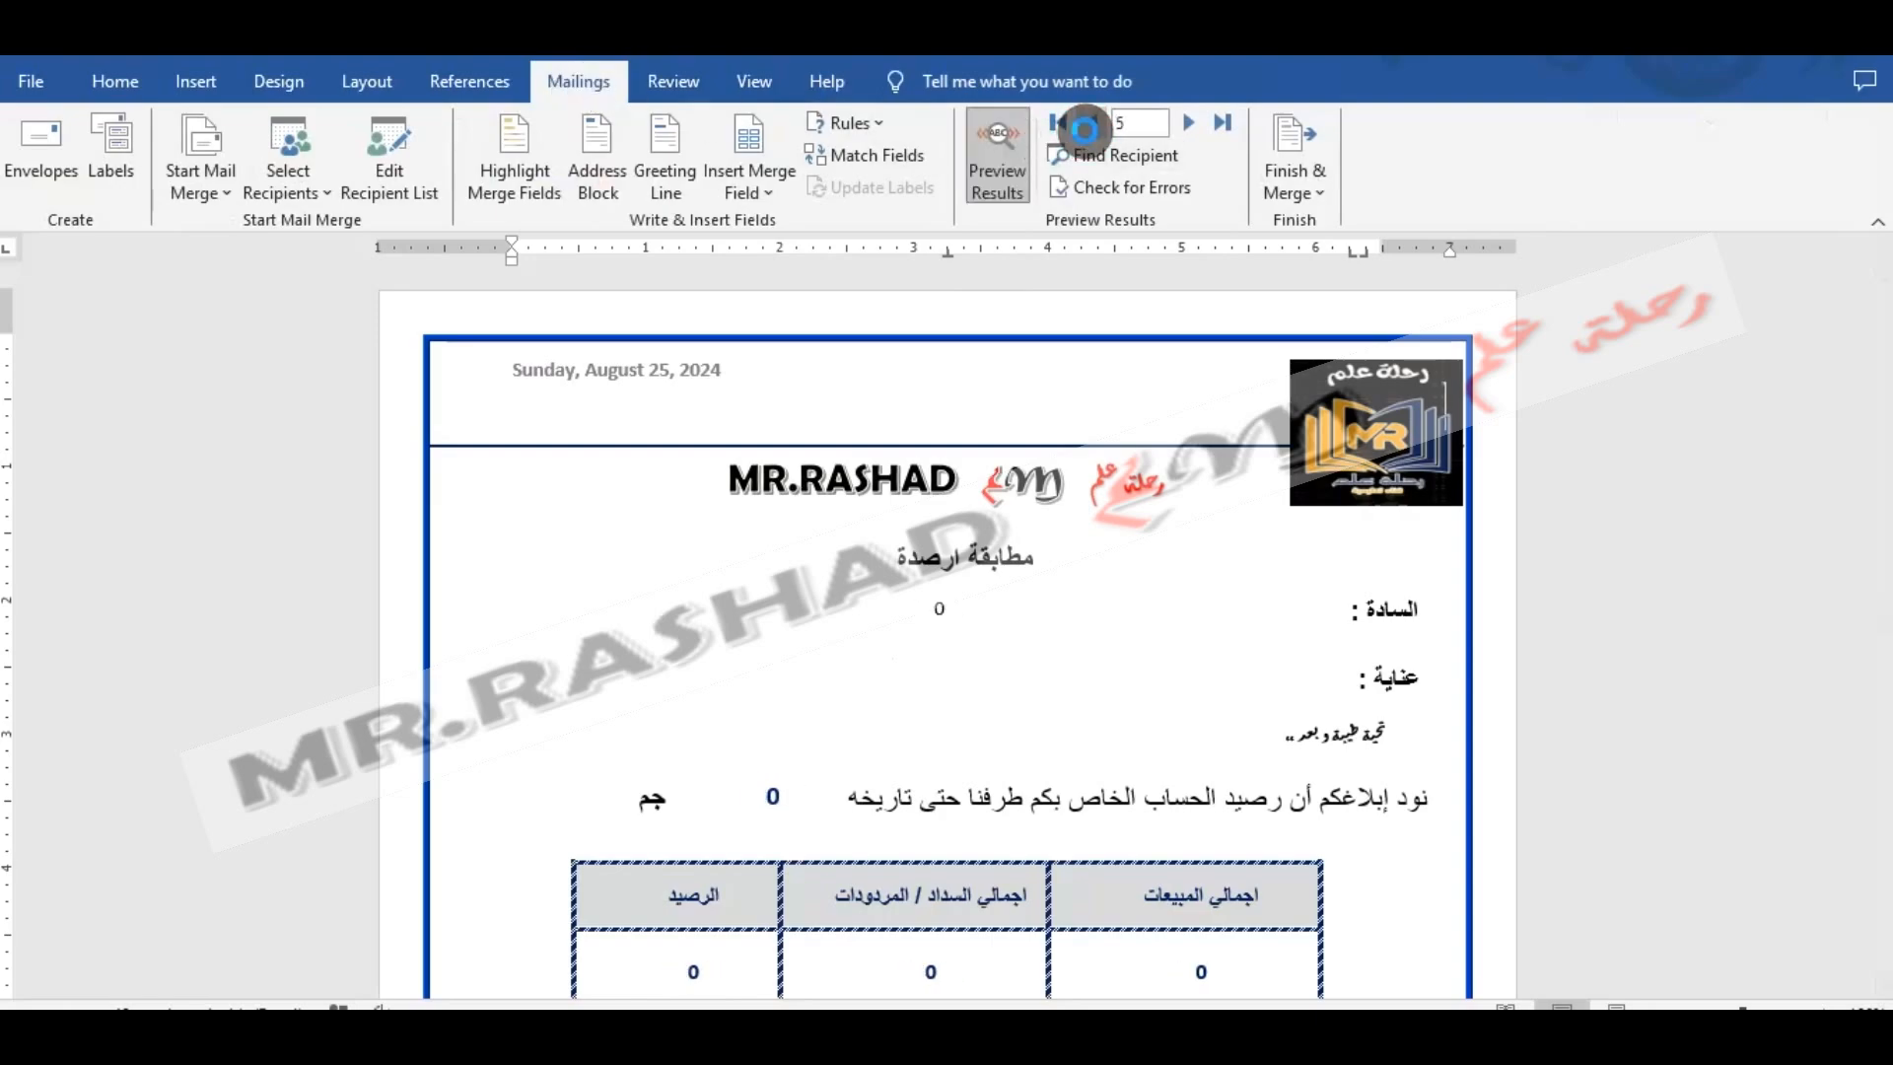
click(1086, 129)
click(1087, 128)
click(1086, 128)
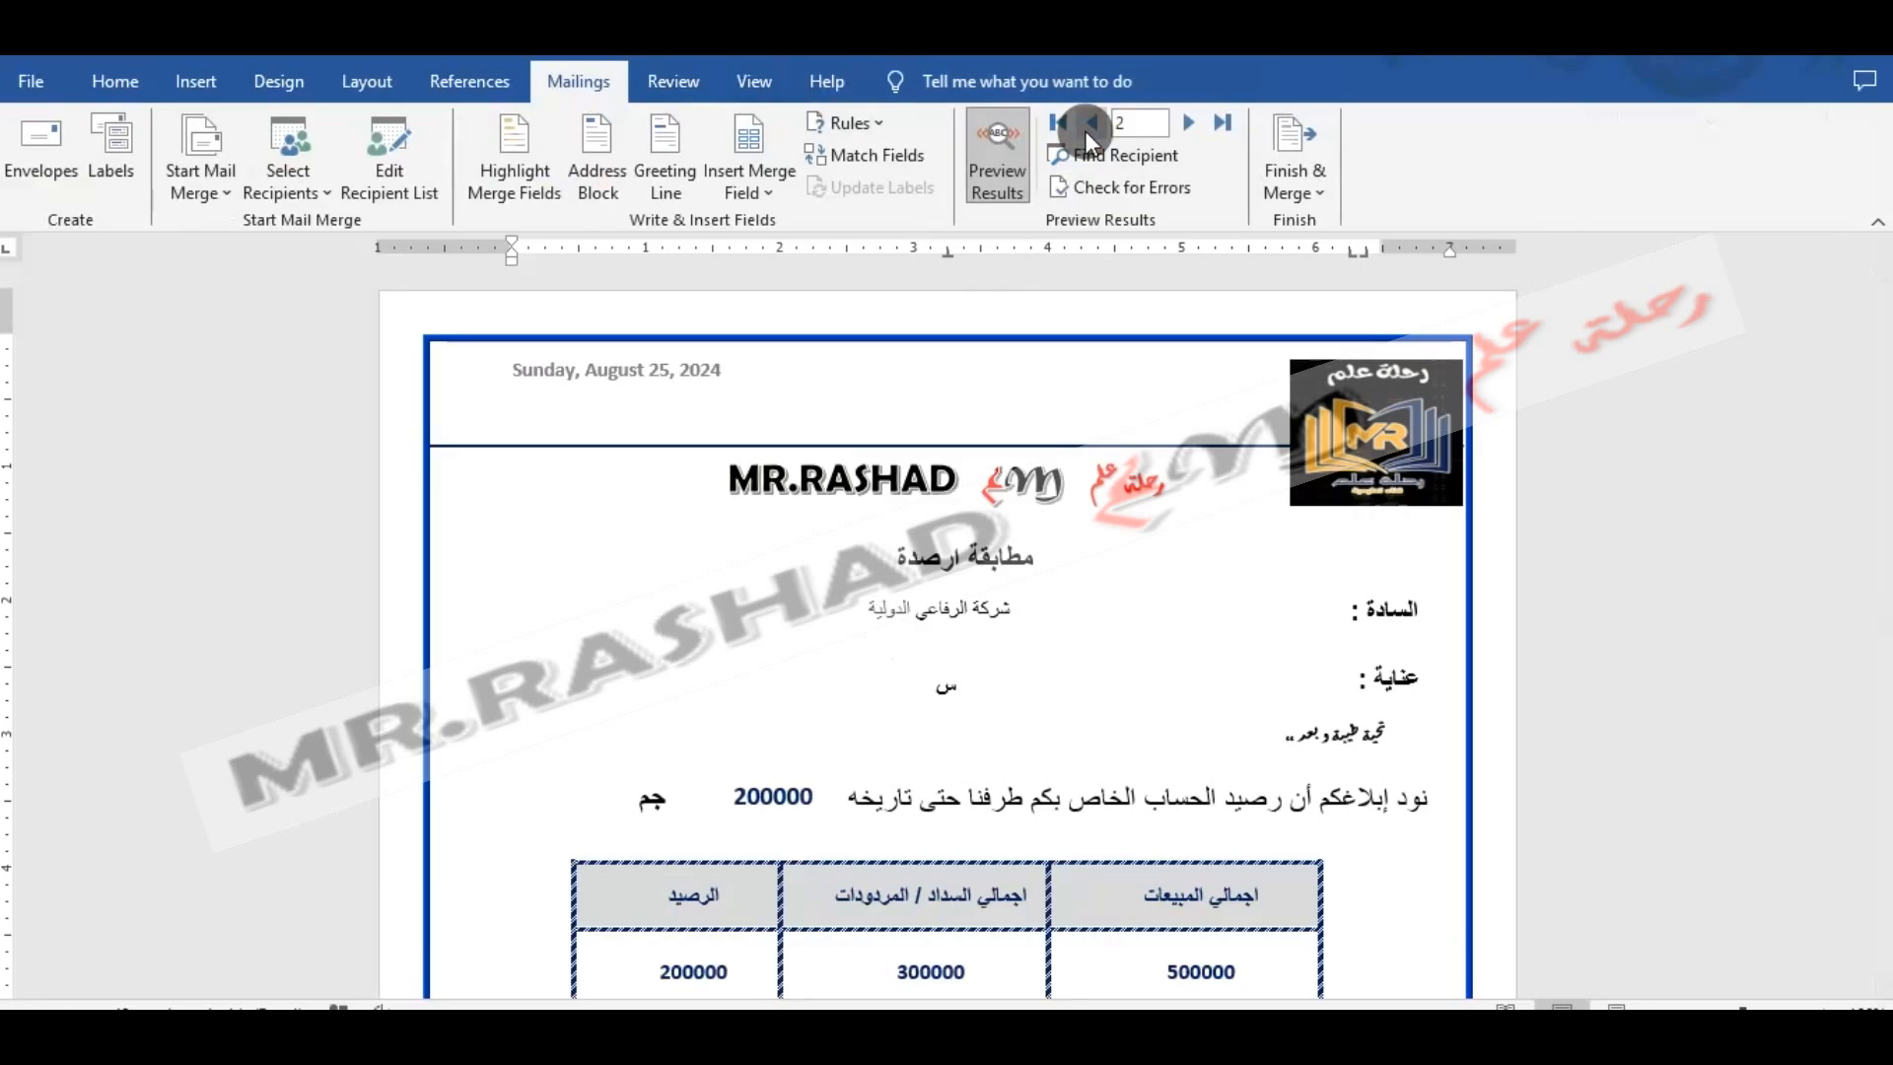